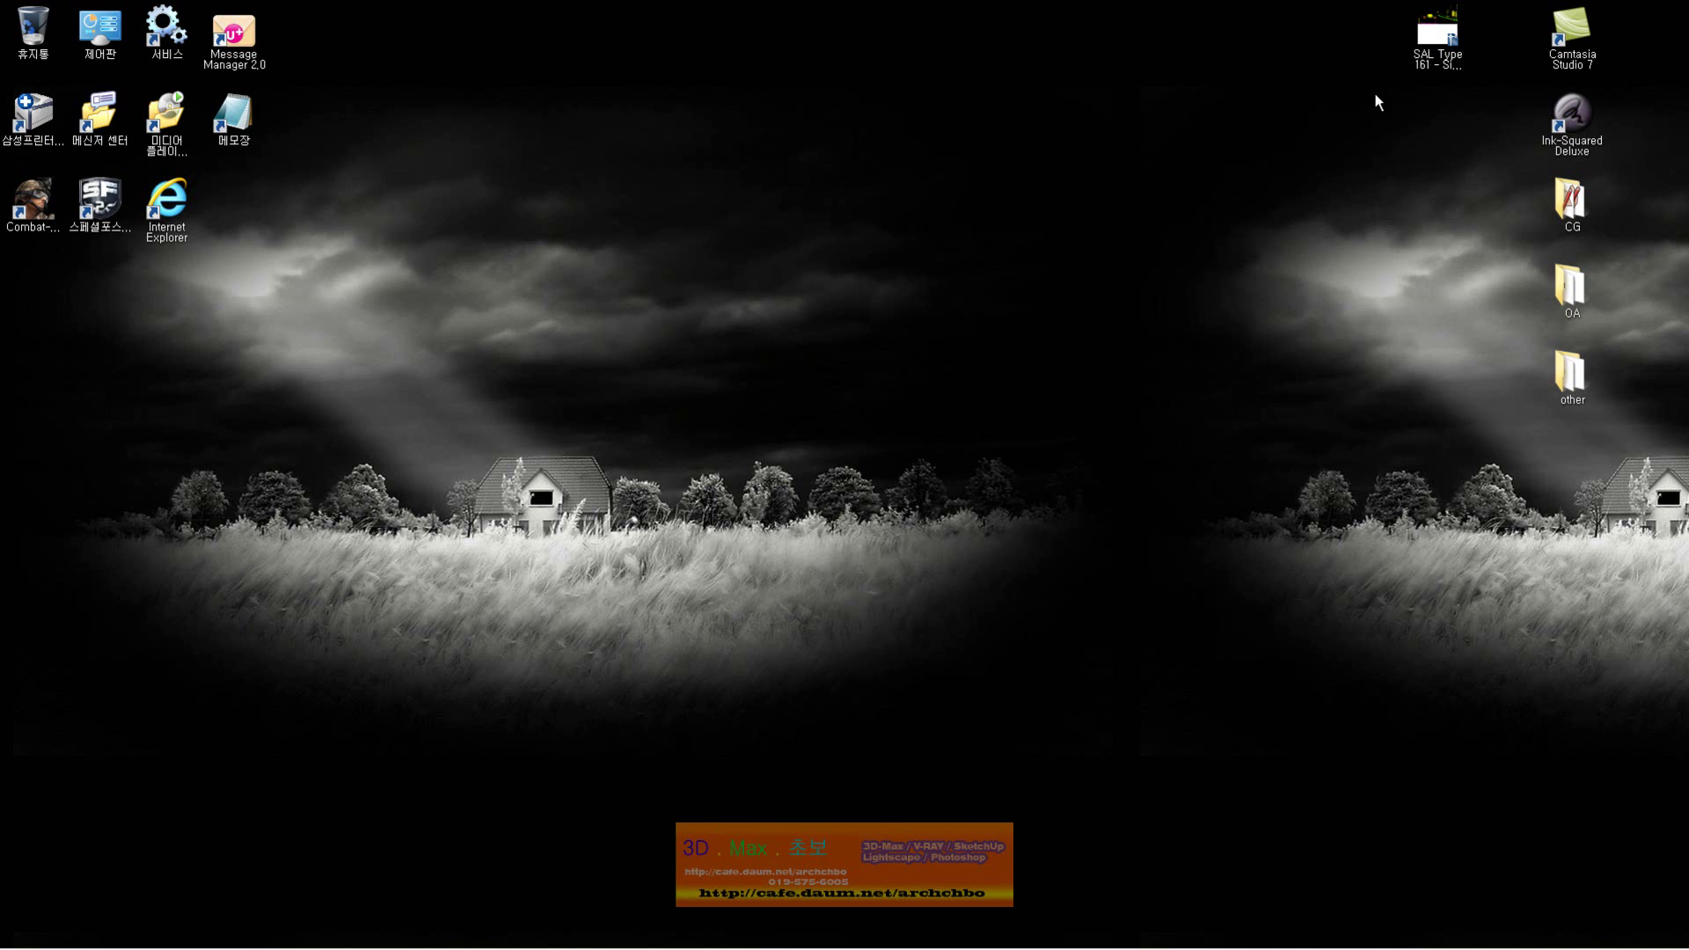
# Launch Ink-Squared Deluxe, open the 고과 점수 Excel workbook, and move the annotation toolbar to the empty area below the criteria text.
pyautogui.click(1589, 125)
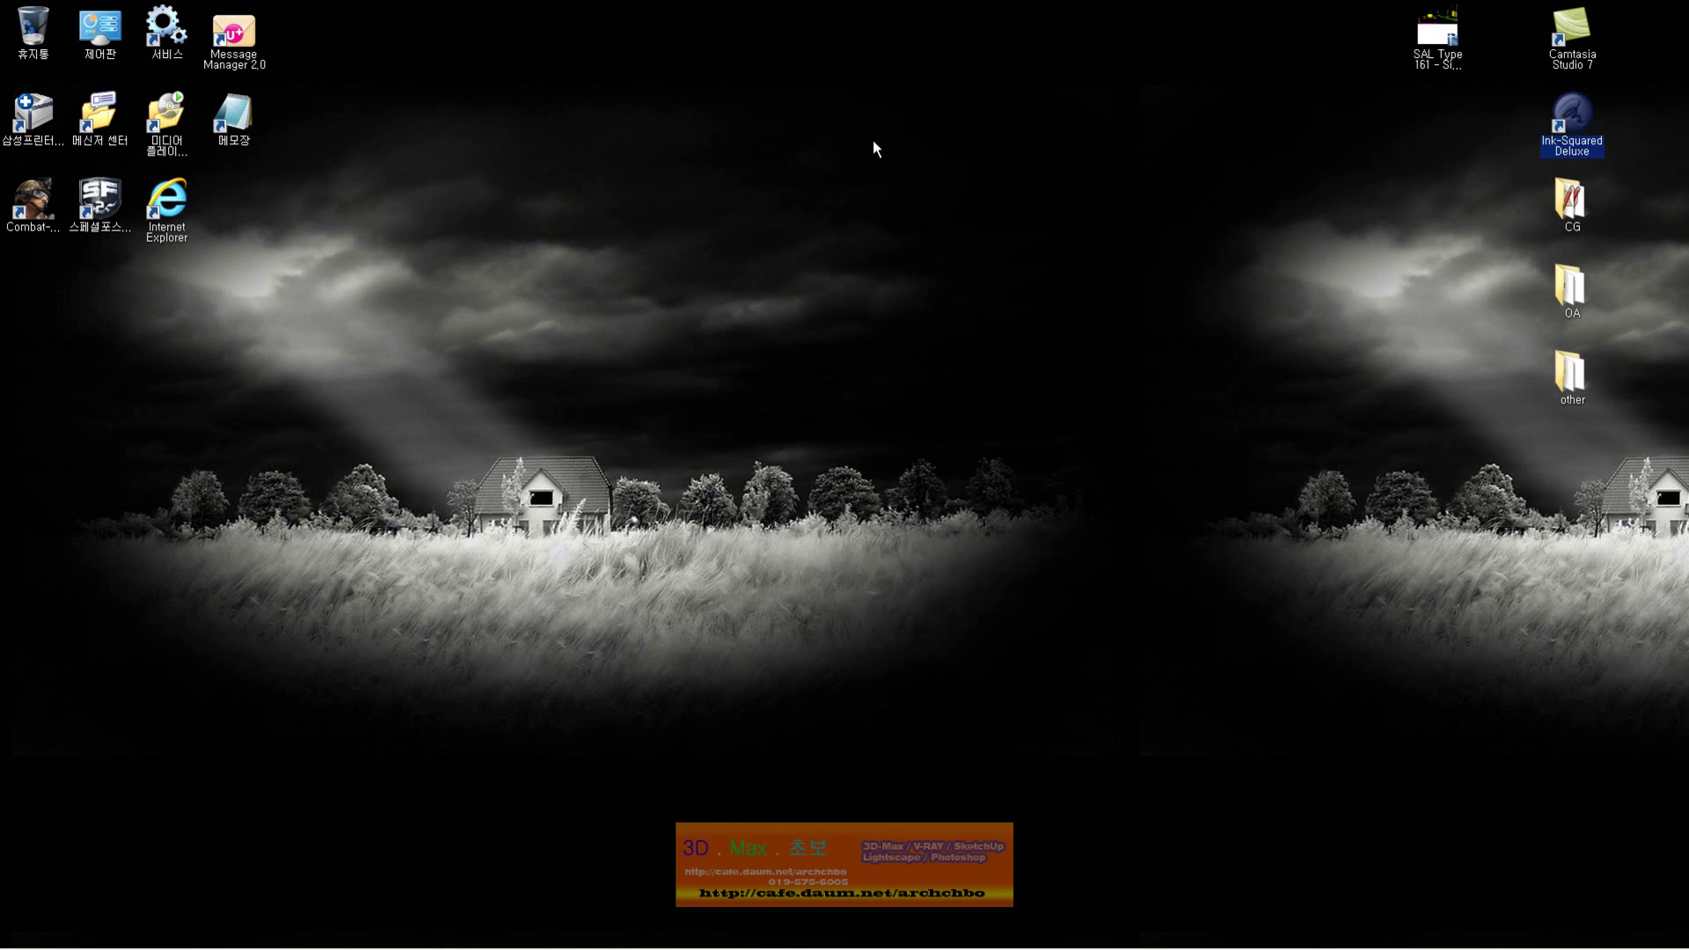
pyautogui.moveTo(551, 26); pyautogui.dragTo(819, 128)
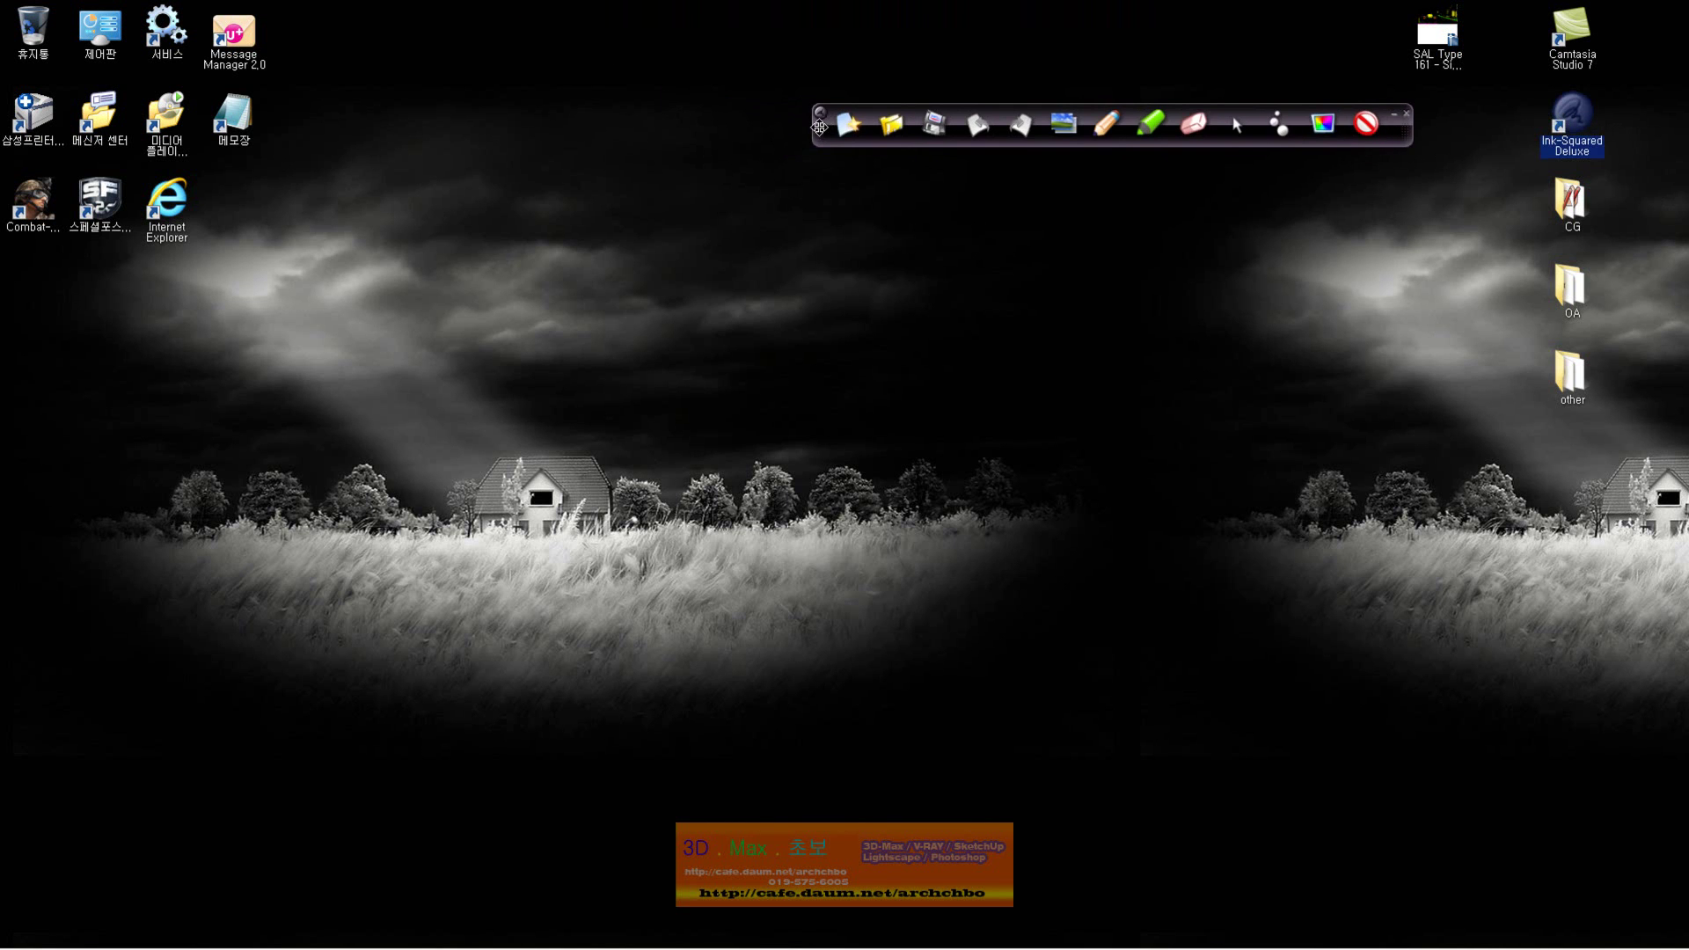
pyautogui.click(1106, 141)
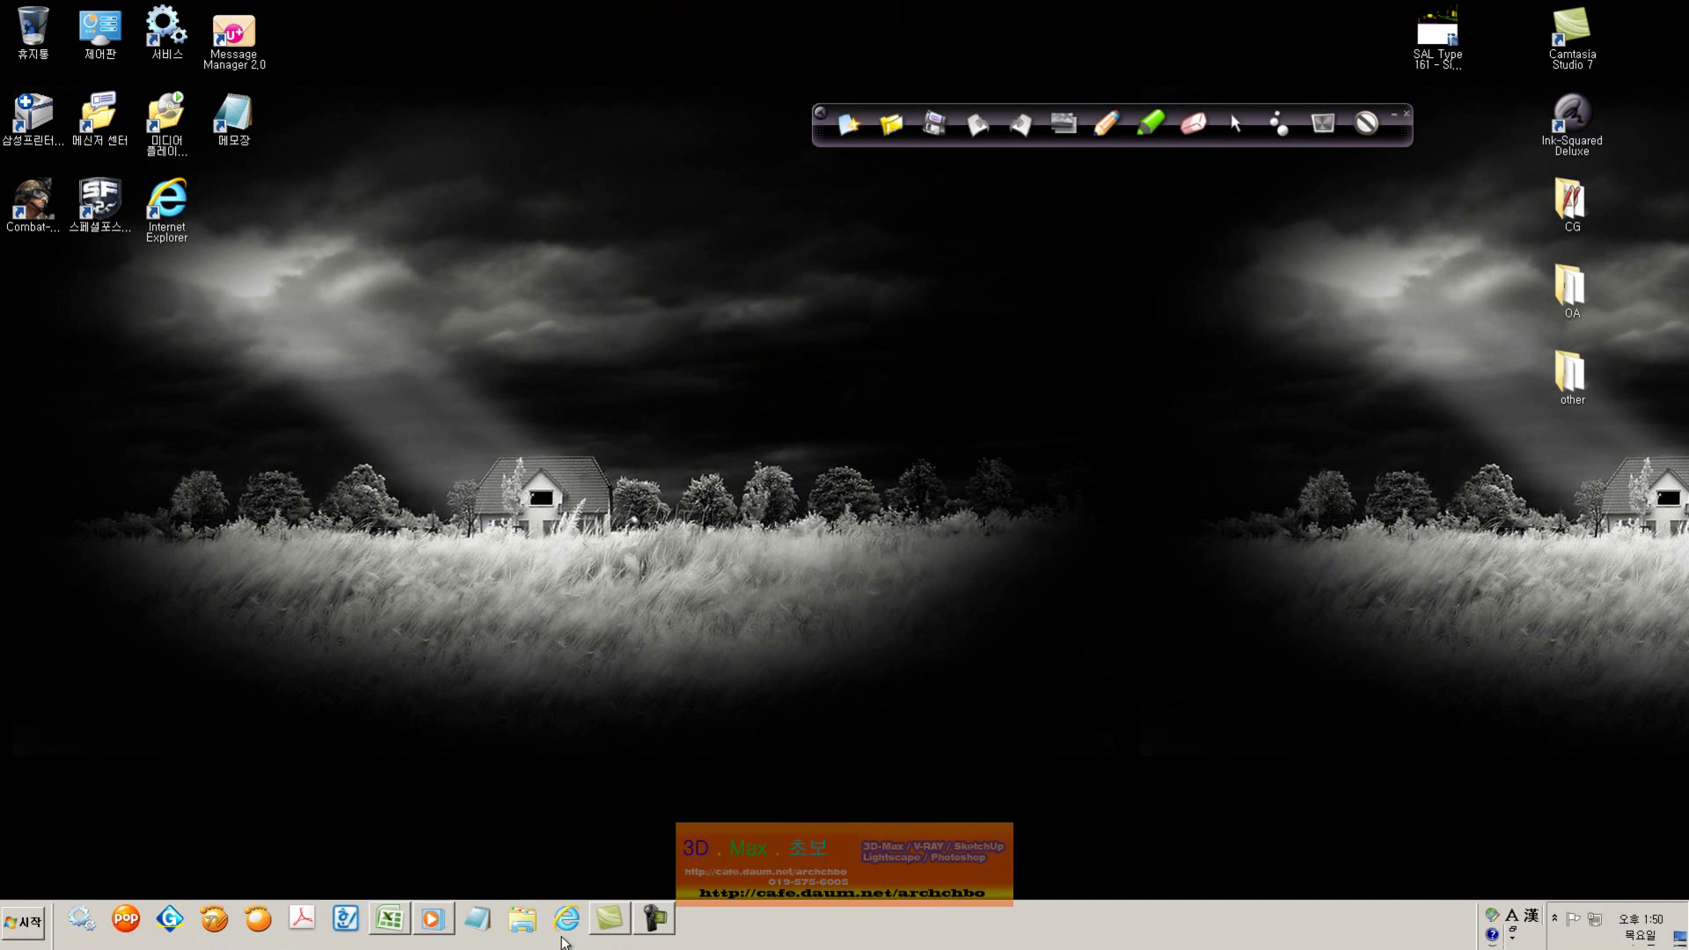
pyautogui.click(388, 896)
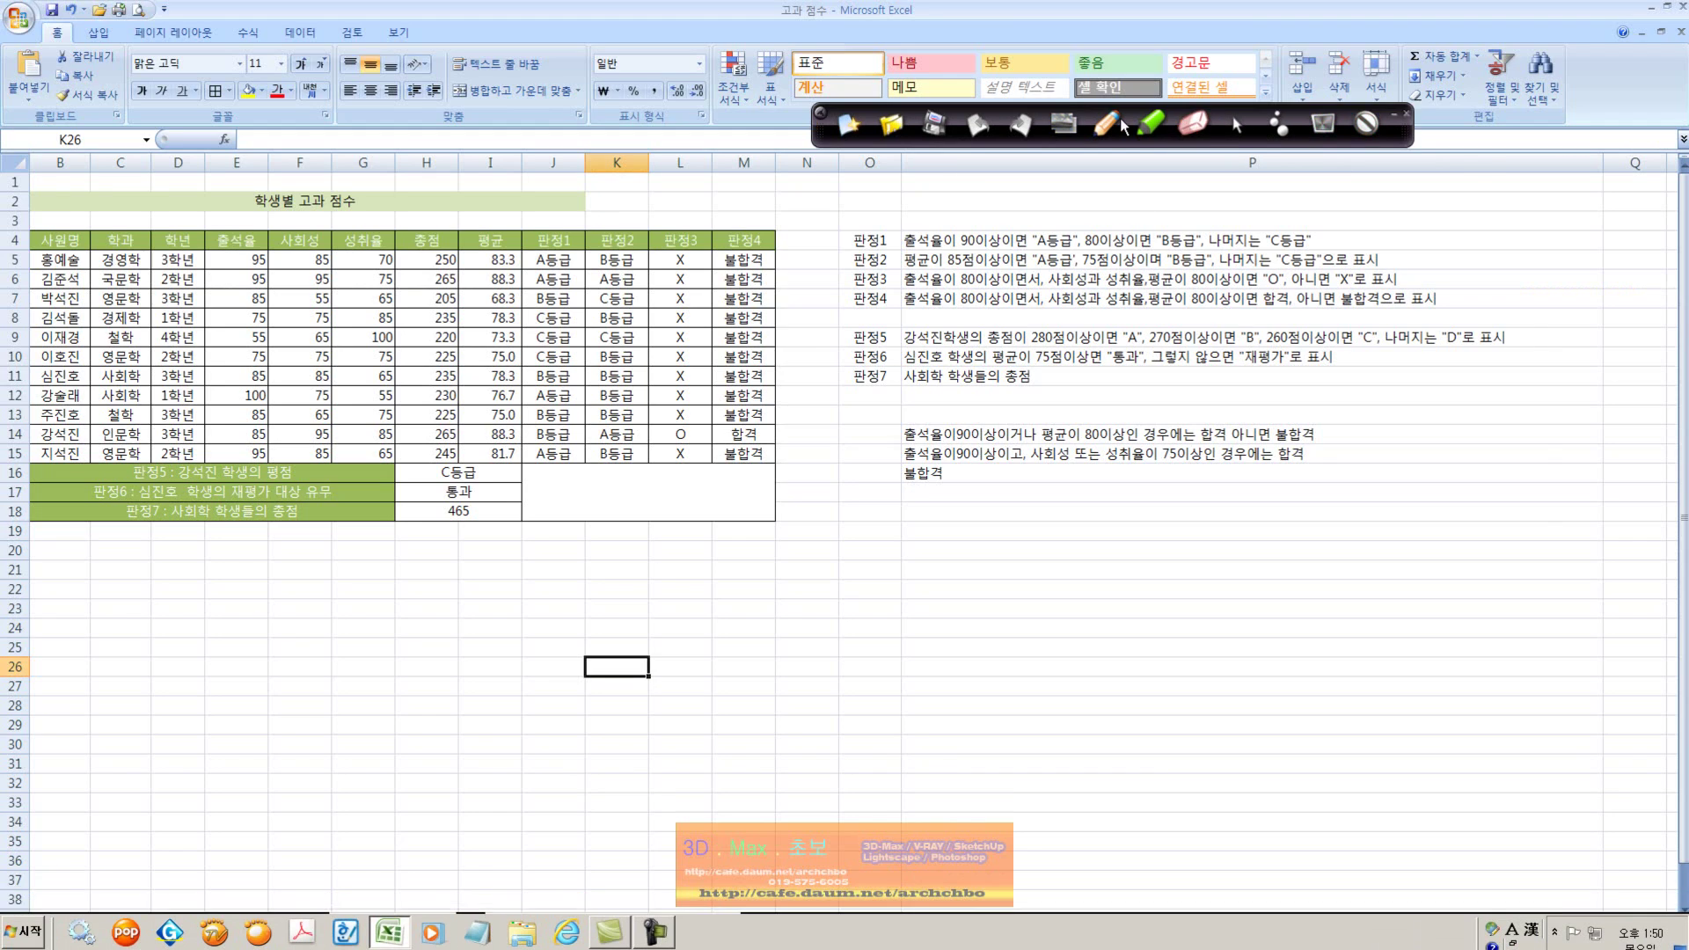
pyautogui.moveTo(827, 133); pyautogui.dragTo(1009, 574)
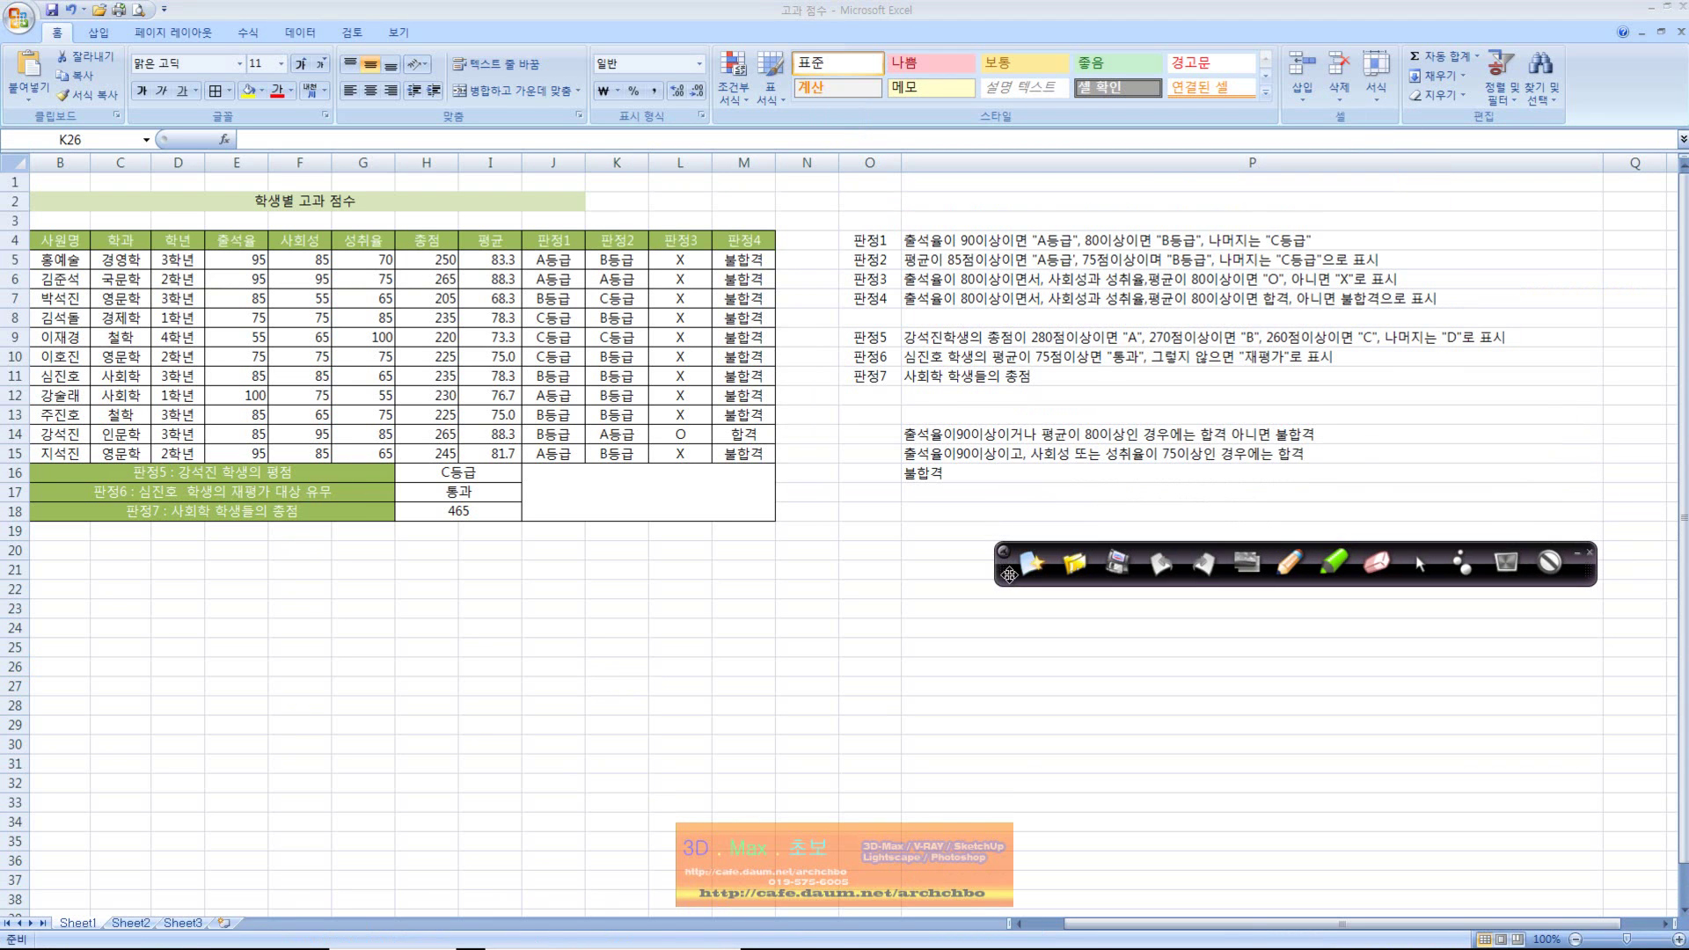
# With the red pen, circle the conditions and grades in the 판정1 criterion and the attendance score in E5.
pyautogui.click(1290, 563)
pyautogui.moveTo(999, 248); pyautogui.dragTo(1034, 234)
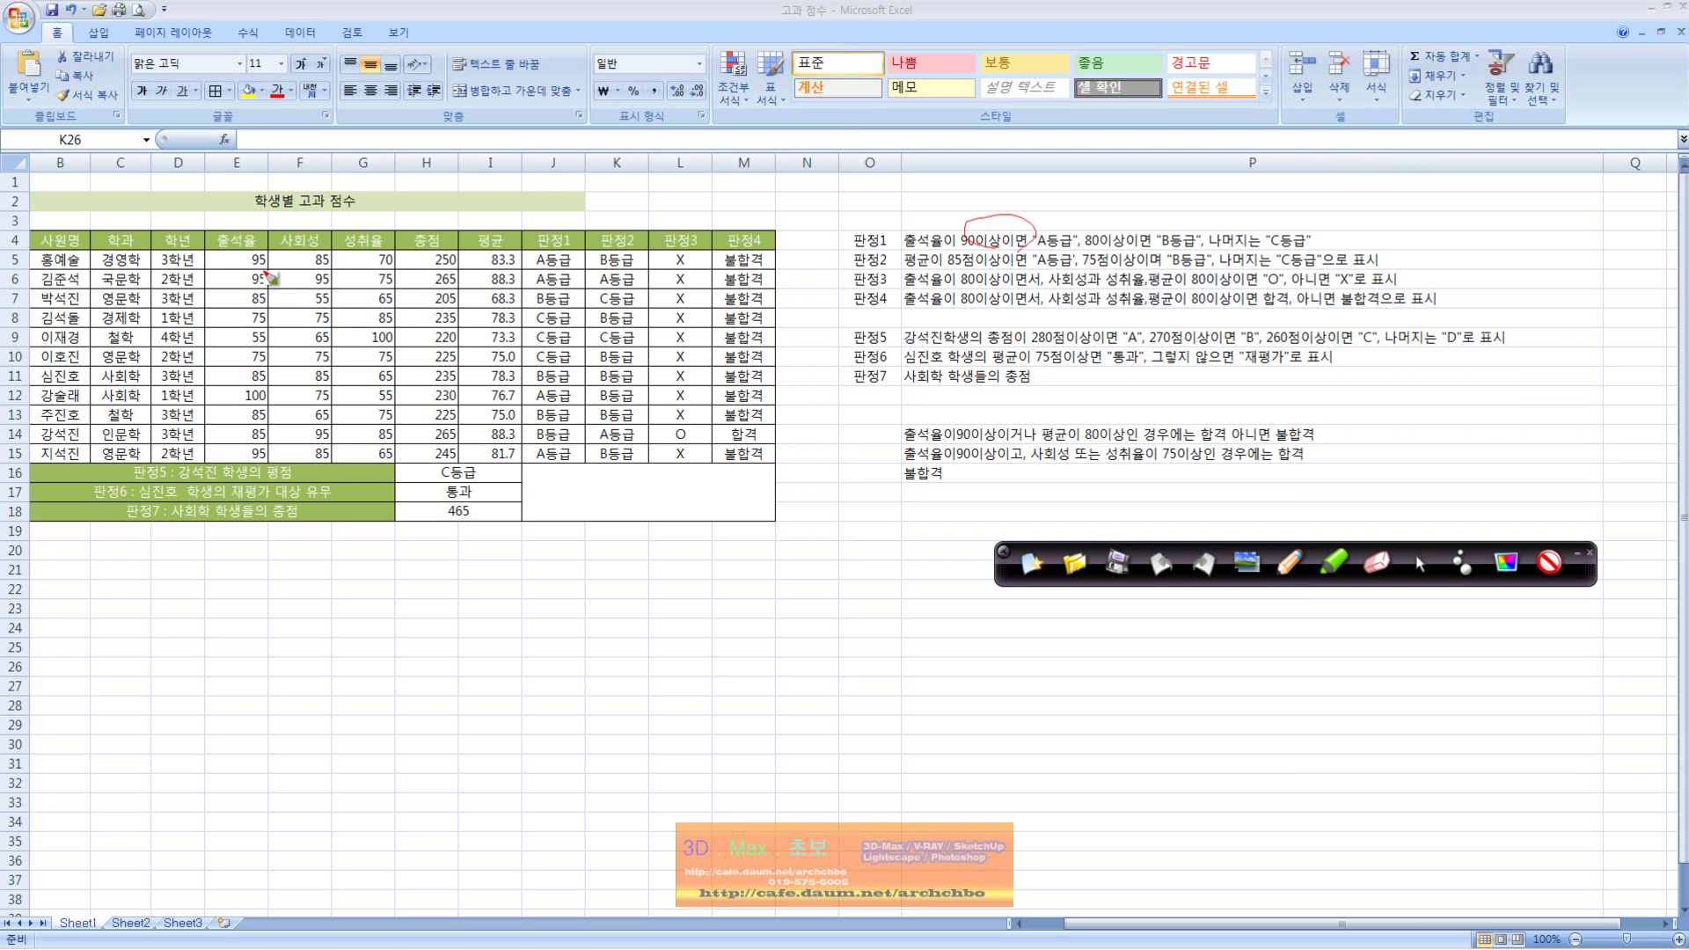
pyautogui.moveTo(267, 275)
pyautogui.mouseDown()
pyautogui.moveTo(281, 252)
pyautogui.moveTo(264, 270)
pyautogui.mouseUp()
pyautogui.moveTo(1067, 250)
pyautogui.mouseDown()
pyautogui.moveTo(1035, 241)
pyautogui.moveTo(1062, 262)
pyautogui.moveTo(1183, 224)
pyautogui.moveTo(1205, 252)
pyautogui.moveTo(1338, 214)
pyautogui.moveTo(1329, 234)
pyautogui.mouseUp()
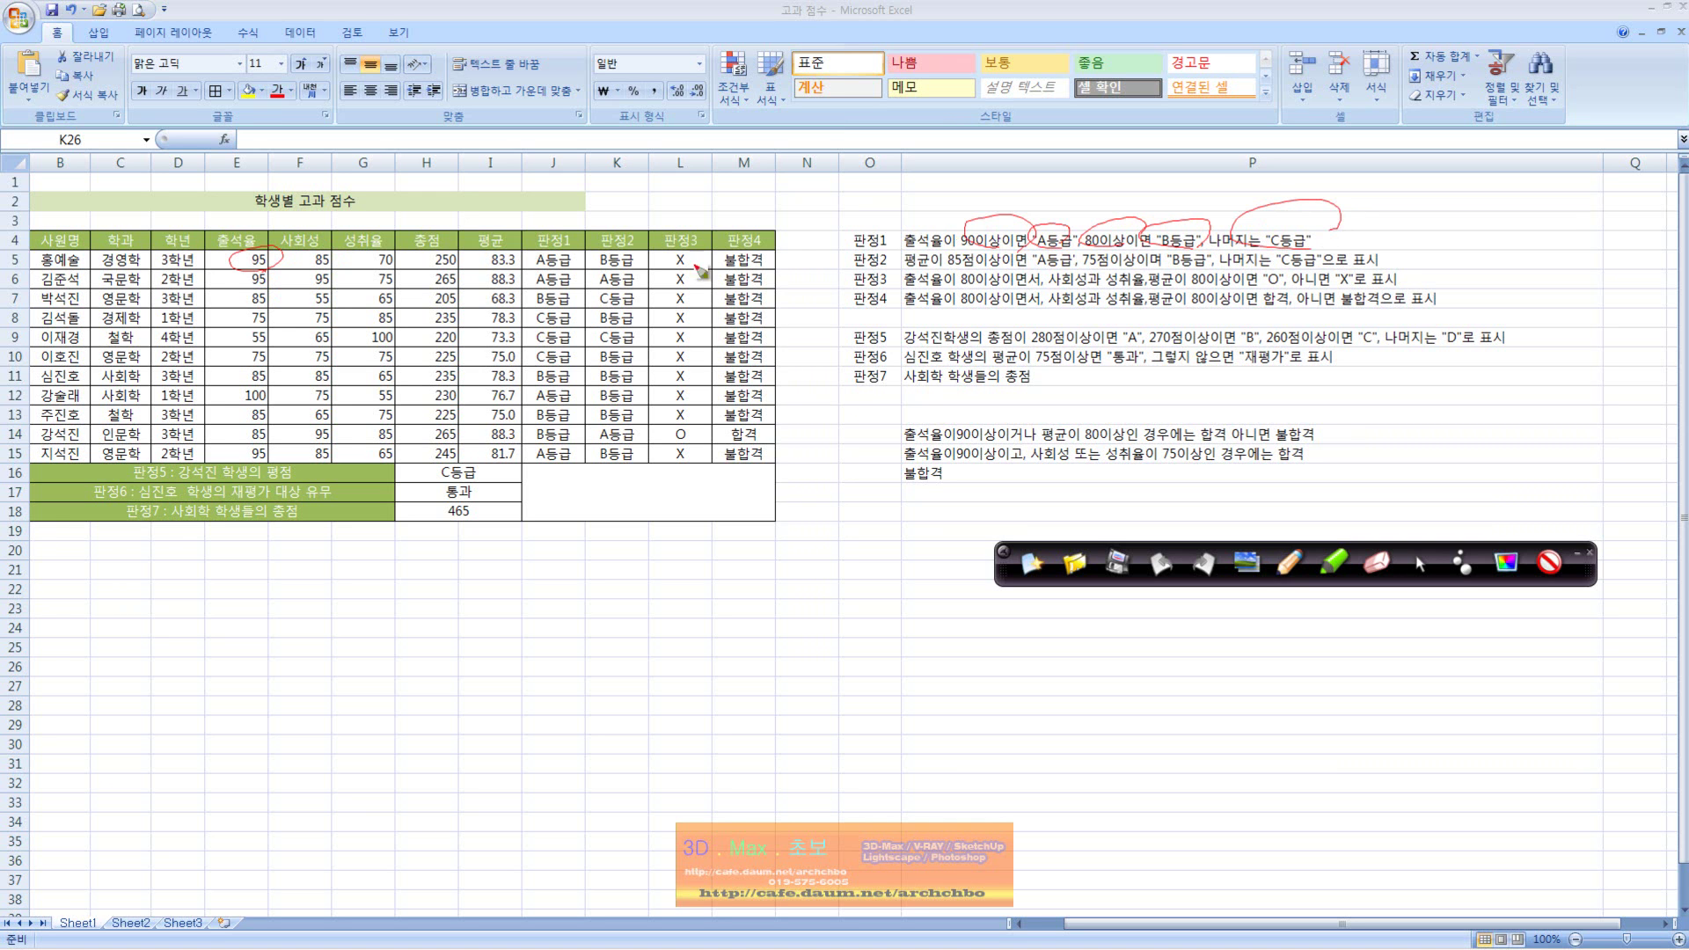
# Mark the 판정1 and 출석율 headers and circle the sample attendance scores with their matching grades in the table.
pyautogui.moveTo(581, 250); pyautogui.dragTo(572, 249)
pyautogui.moveTo(231, 244)
pyautogui.mouseDown()
pyautogui.moveTo(271, 253)
pyautogui.moveTo(239, 262)
pyautogui.mouseUp()
pyautogui.moveTo(571, 237); pyautogui.dragTo(508, 265)
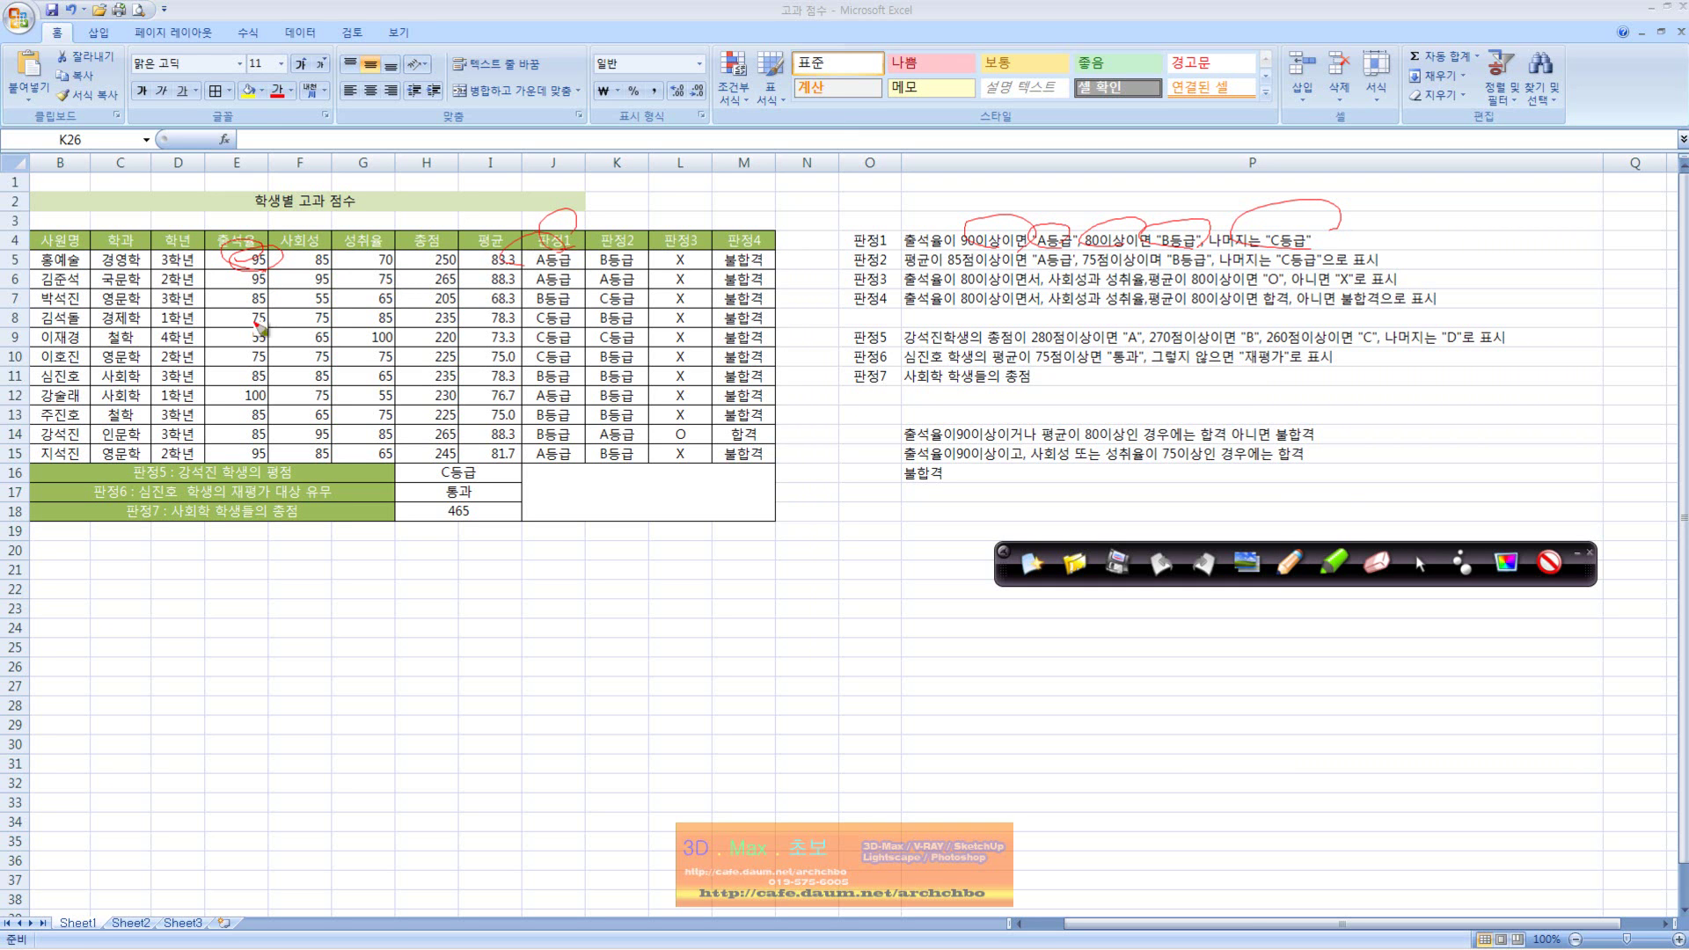
pyautogui.moveTo(251, 283); pyautogui.dragTo(264, 303)
pyautogui.moveTo(554, 287); pyautogui.dragTo(568, 317)
# Handwrite the heading 논리함수종류 below the table and list IF함수, AND, OR, NOT, True and False beside it with an opening bracket.
pyautogui.moveTo(340, 613)
pyautogui.mouseDown()
pyautogui.moveTo(350, 635)
pyautogui.moveTo(320, 657)
pyautogui.moveTo(406, 673)
pyautogui.moveTo(440, 647)
pyautogui.moveTo(421, 682)
pyautogui.moveTo(519, 637)
pyautogui.moveTo(503, 678)
pyautogui.moveTo(533, 642)
pyautogui.moveTo(561, 685)
pyautogui.mouseUp()
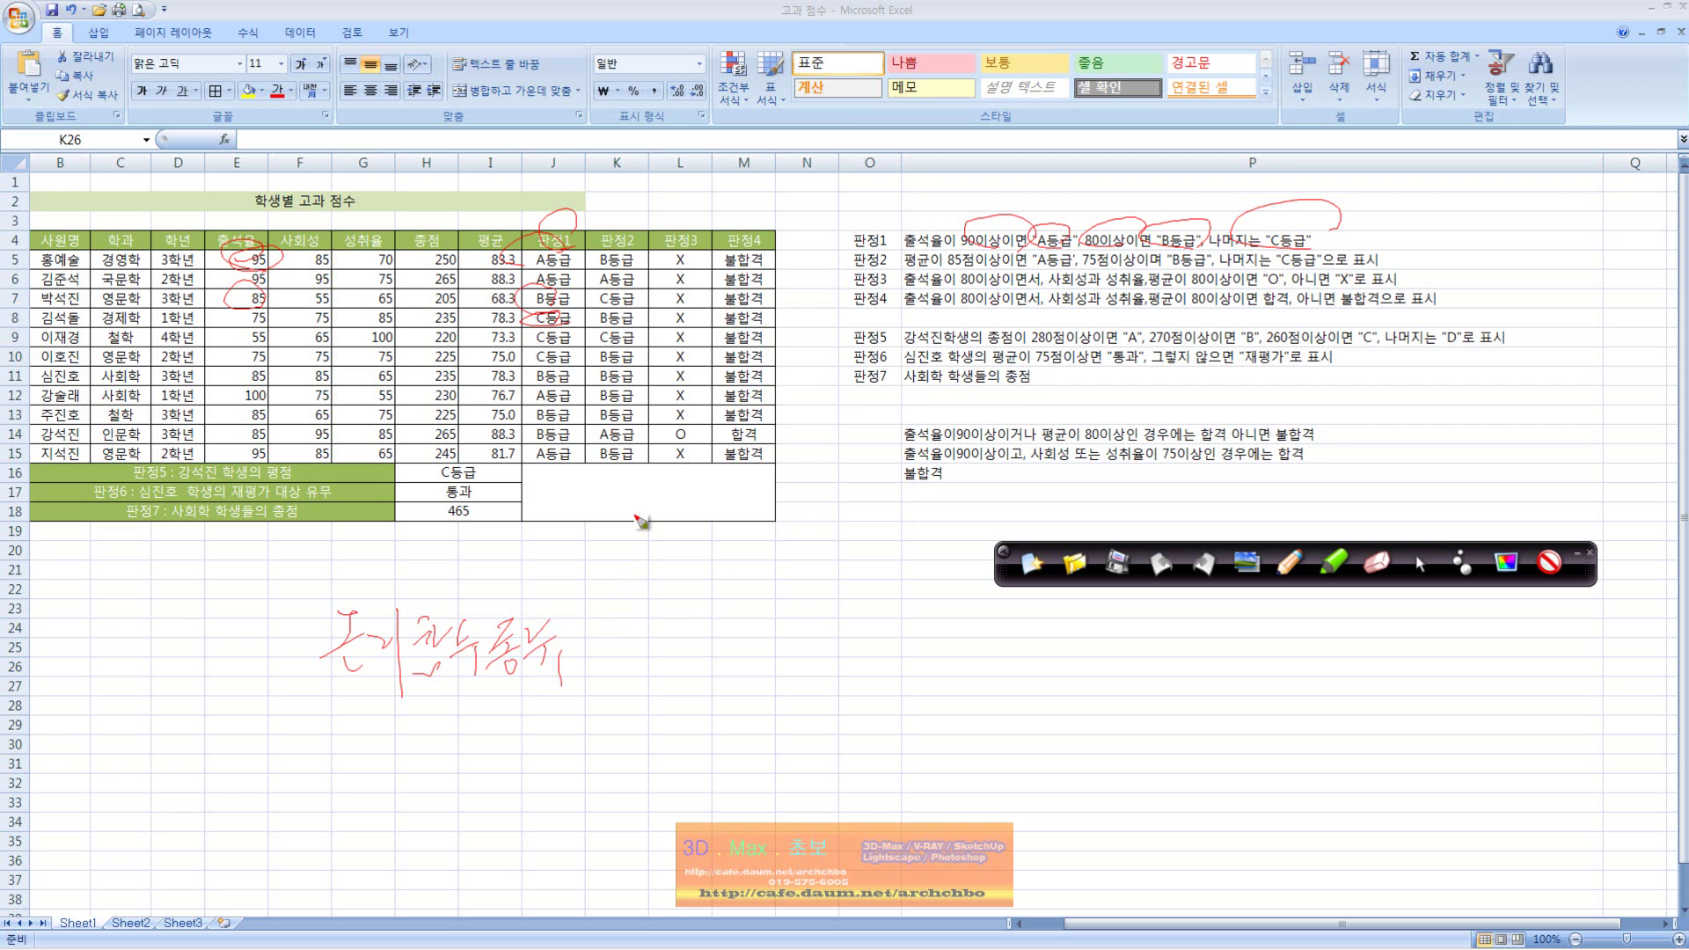
pyautogui.moveTo(619, 632); pyautogui.dragTo(641, 625)
pyautogui.moveTo(631, 627); pyautogui.dragTo(640, 662)
pyautogui.moveTo(675, 621)
pyautogui.mouseDown()
pyautogui.moveTo(653, 587)
pyautogui.moveTo(695, 656)
pyautogui.moveTo(712, 630)
pyautogui.moveTo(720, 682)
pyautogui.mouseUp()
pyautogui.moveTo(630, 739)
pyautogui.mouseDown()
pyautogui.moveTo(653, 697)
pyautogui.moveTo(664, 735)
pyautogui.moveTo(703, 695)
pyautogui.moveTo(651, 774)
pyautogui.moveTo(672, 765)
pyautogui.moveTo(691, 796)
pyautogui.moveTo(651, 796)
pyautogui.moveTo(681, 822)
pyautogui.moveTo(728, 783)
pyautogui.moveTo(716, 835)
pyautogui.moveTo(684, 834)
pyautogui.moveTo(656, 890)
pyautogui.moveTo(704, 851)
pyautogui.moveTo(717, 871)
pyautogui.moveTo(660, 923)
pyautogui.moveTo(702, 879)
pyautogui.moveTo(734, 915)
pyautogui.moveTo(762, 902)
pyautogui.mouseUp()
pyautogui.moveTo(607, 653); pyautogui.dragTo(628, 873)
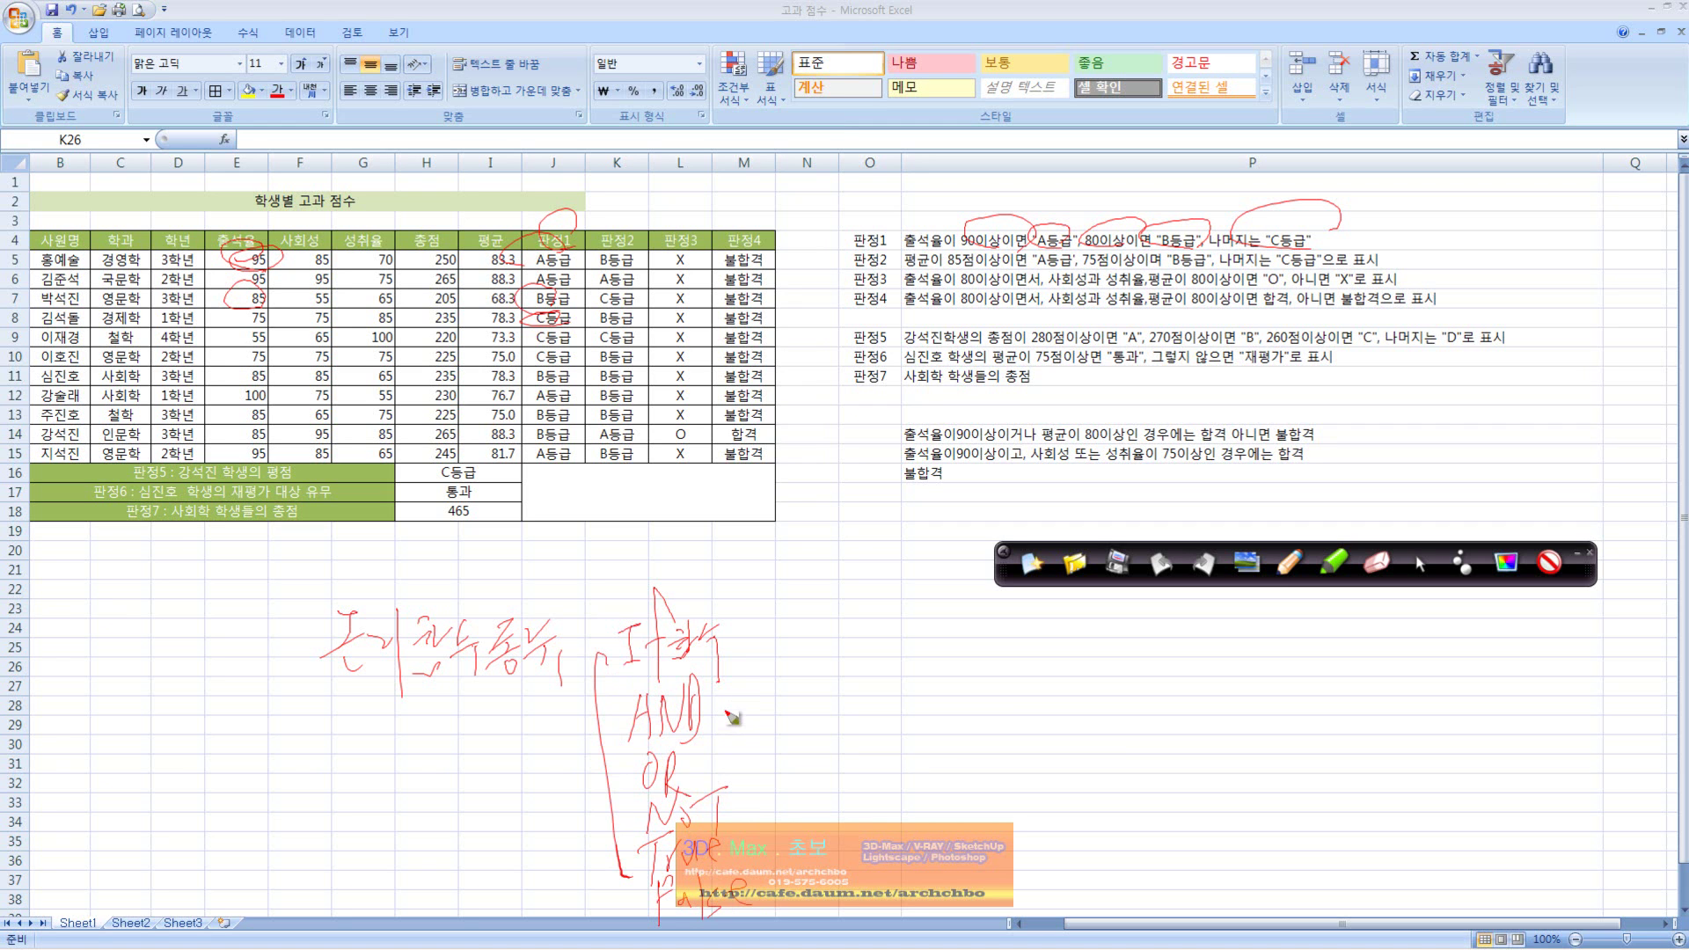
# Close the bracket around the function list and handwrite the syntax =IF(조건식, 참값, 거짓값) next to it.
pyautogui.moveTo(743, 637); pyautogui.dragTo(709, 791)
pyautogui.moveTo(811, 621); pyautogui.dragTo(844, 639)
pyautogui.moveTo(862, 578)
pyautogui.mouseDown()
pyautogui.moveTo(849, 662)
pyautogui.moveTo(917, 655)
pyautogui.mouseUp()
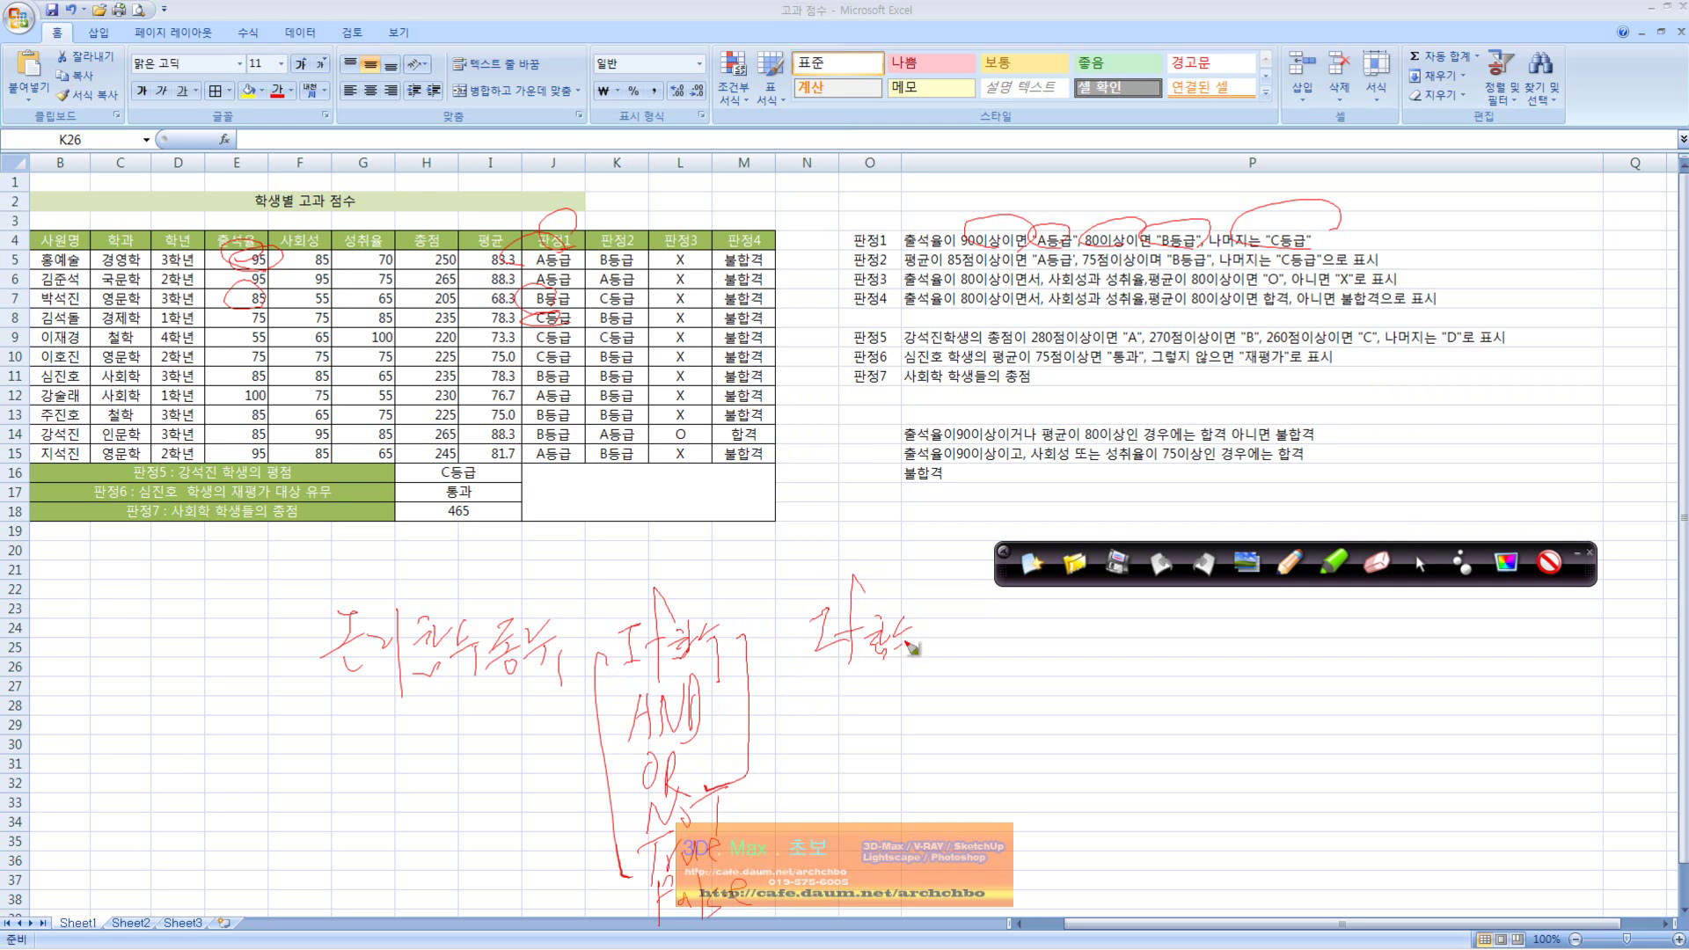
pyautogui.moveTo(782, 628)
pyautogui.mouseDown()
pyautogui.moveTo(815, 625)
pyautogui.moveTo(819, 643)
pyautogui.mouseUp()
pyautogui.moveTo(897, 585)
pyautogui.mouseDown()
pyautogui.moveTo(906, 669)
pyautogui.moveTo(985, 616)
pyautogui.moveTo(989, 658)
pyautogui.mouseUp()
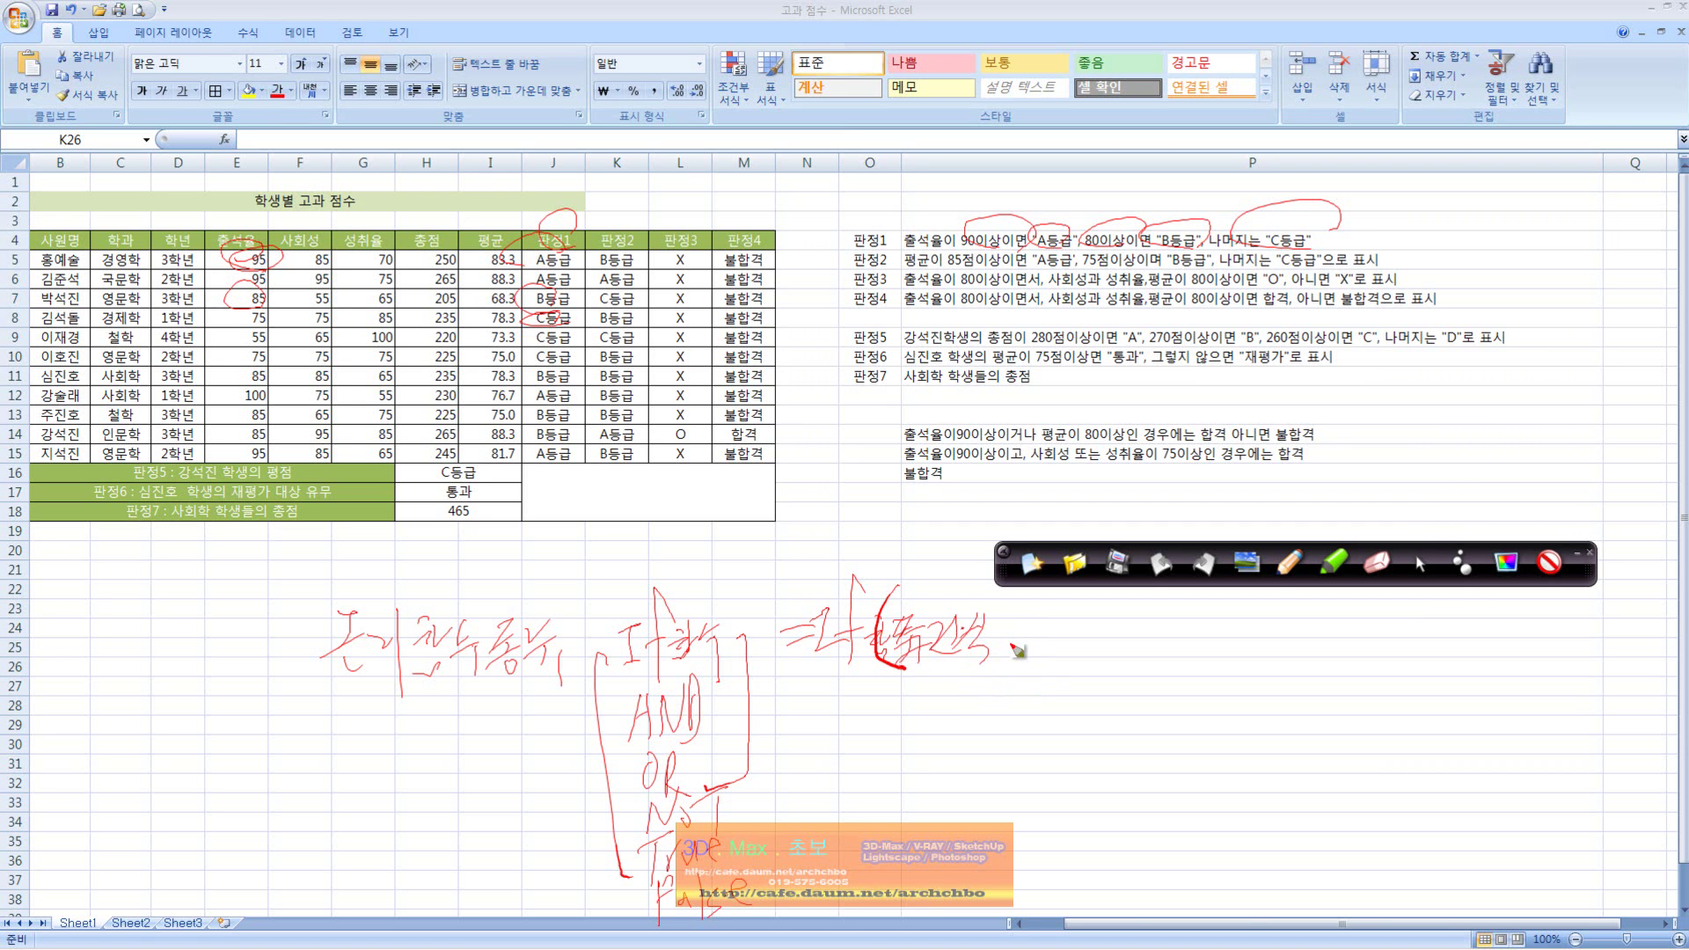
pyautogui.moveTo(1012, 652); pyautogui.dragTo(999, 674)
pyautogui.moveTo(1047, 609)
pyautogui.mouseDown()
pyautogui.moveTo(1069, 647)
pyautogui.moveTo(1091, 644)
pyautogui.moveTo(1073, 653)
pyautogui.moveTo(1124, 626)
pyautogui.moveTo(1110, 645)
pyautogui.mouseUp()
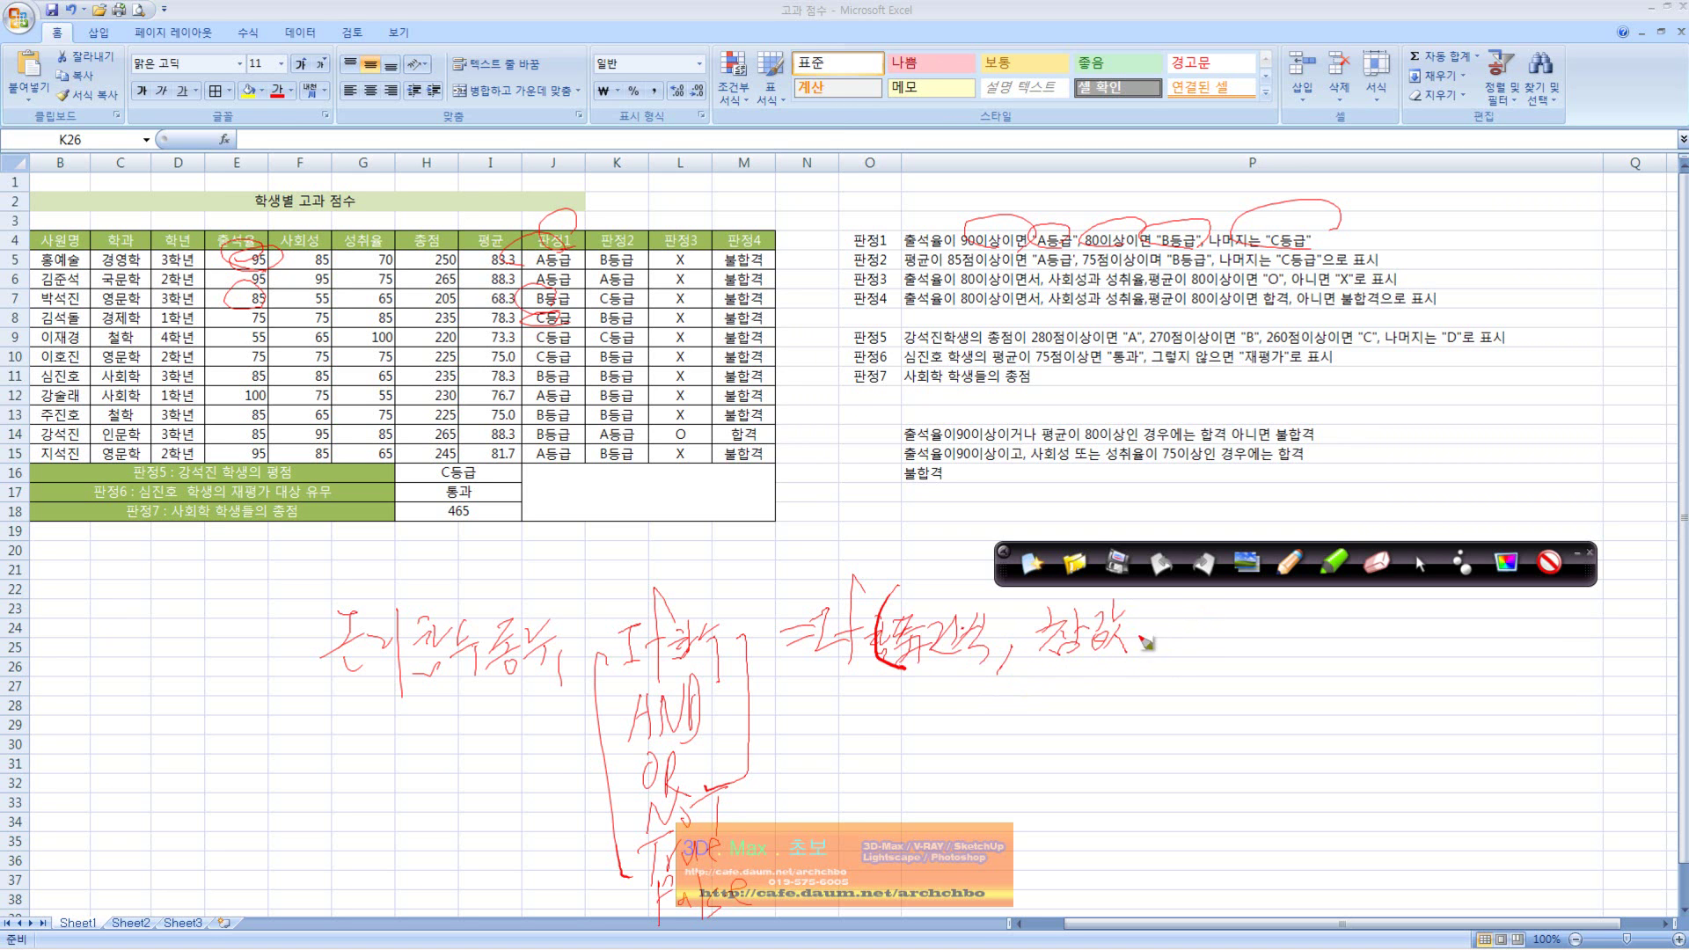
pyautogui.moveTo(1139, 641)
pyautogui.mouseDown()
pyautogui.moveTo(1207, 659)
pyautogui.moveTo(1242, 632)
pyautogui.moveTo(1220, 640)
pyautogui.moveTo(1275, 632)
pyautogui.moveTo(1267, 653)
pyautogui.moveTo(1309, 605)
pyautogui.moveTo(1312, 662)
pyautogui.mouseUp()
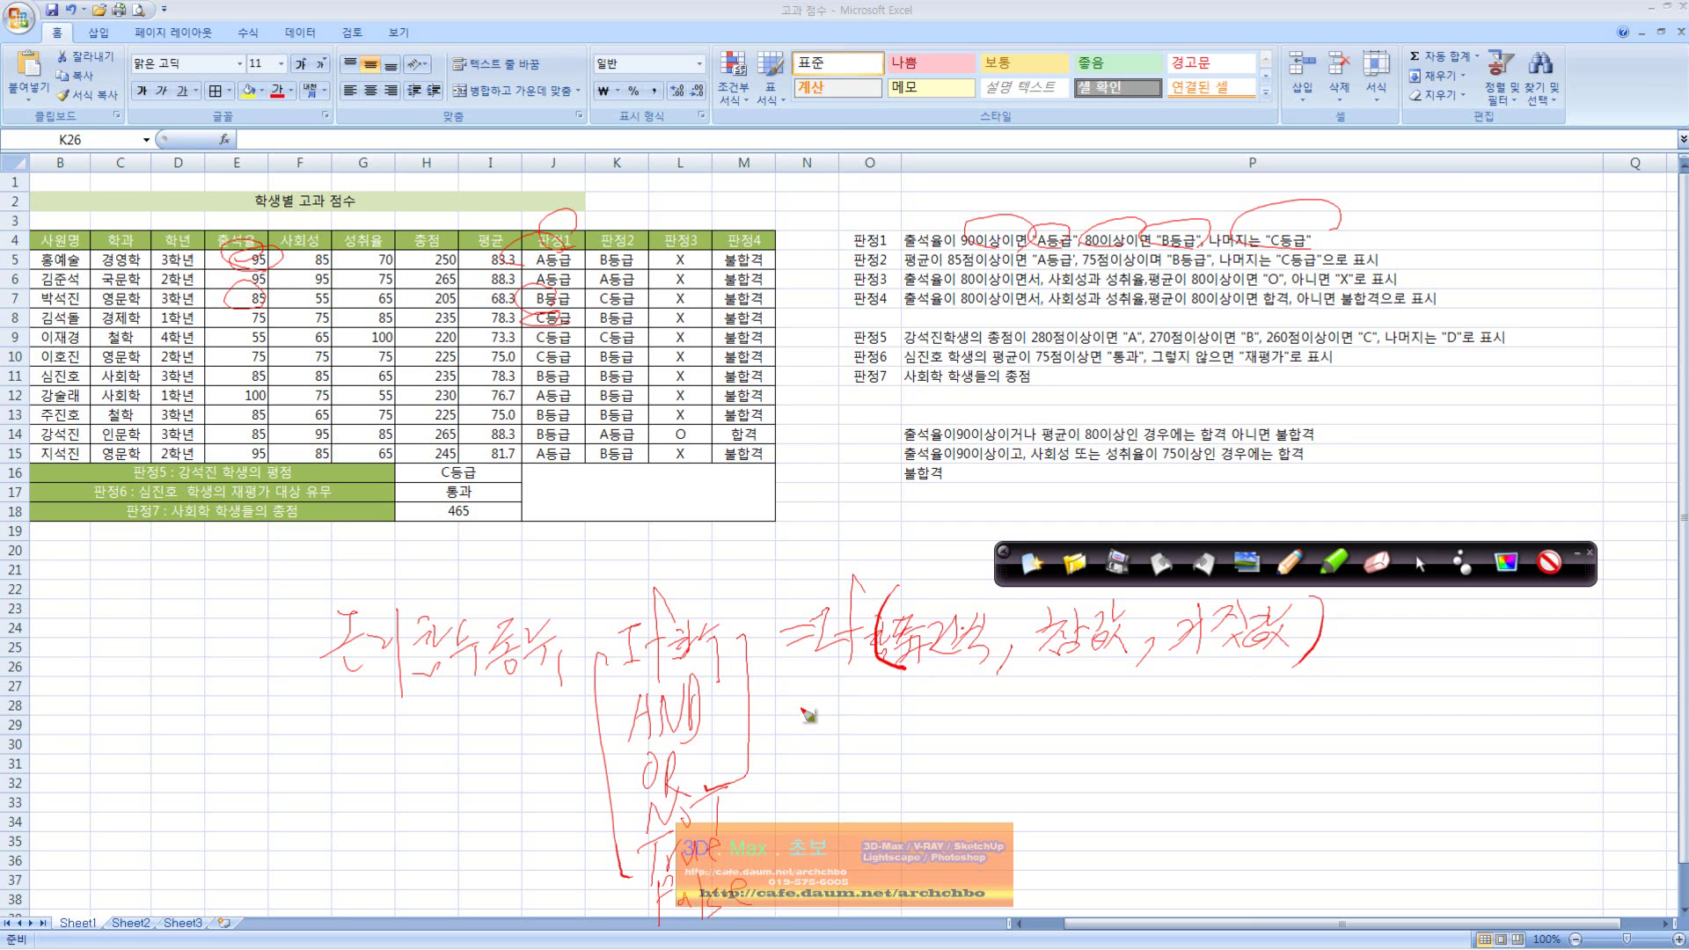
# Handwrite the syntax =AND(인수1, 인수2, ... 인수n) under the IF syntax.
pyautogui.moveTo(799, 701); pyautogui.dragTo(811, 704)
pyautogui.moveTo(837, 700); pyautogui.dragTo(811, 753)
pyautogui.moveTo(835, 697); pyautogui.dragTo(849, 726)
pyautogui.moveTo(825, 718)
pyautogui.mouseDown()
pyautogui.moveTo(878, 667)
pyautogui.moveTo(890, 732)
pyautogui.moveTo(890, 704)
pyautogui.moveTo(915, 695)
pyautogui.moveTo(963, 739)
pyautogui.moveTo(1060, 734)
pyautogui.moveTo(1104, 705)
pyautogui.moveTo(1139, 725)
pyautogui.moveTo(1308, 701)
pyautogui.moveTo(1342, 717)
pyautogui.moveTo(1388, 693)
pyautogui.mouseUp()
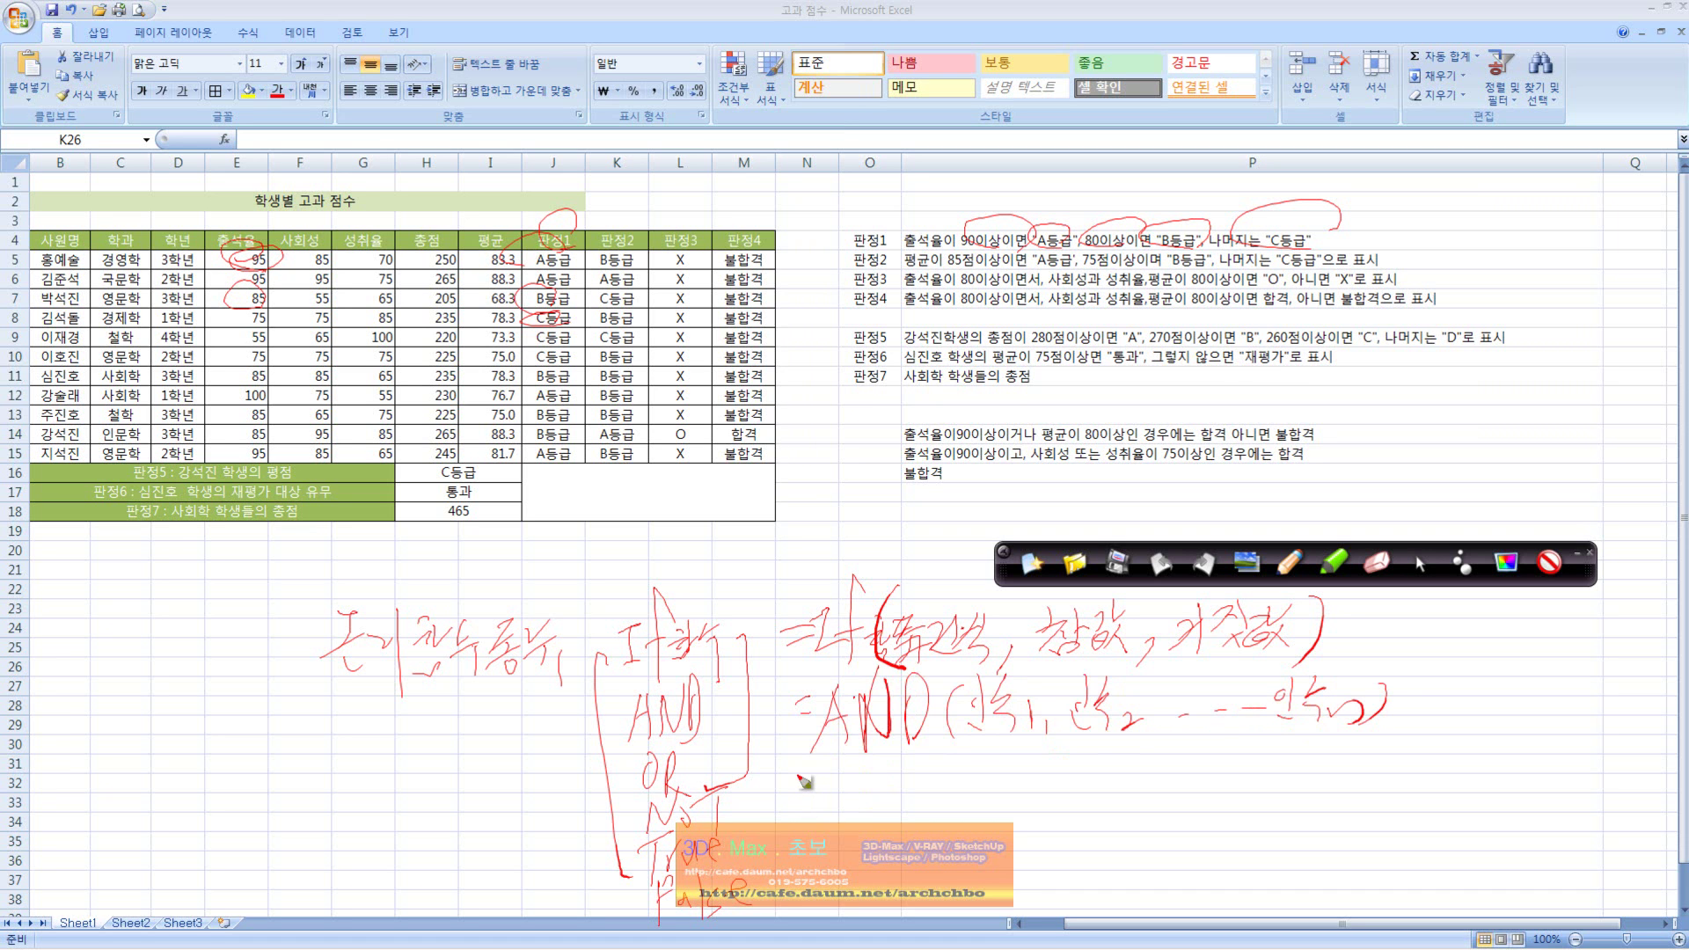
# Handwrite the OR syntax with ditto arguments and =NOT(인수) ⇒ True, False under the AND syntax.
pyautogui.moveTo(832, 776)
pyautogui.mouseDown()
pyautogui.moveTo(950, 787)
pyautogui.moveTo(1342, 748)
pyautogui.moveTo(1232, 774)
pyautogui.mouseUp()
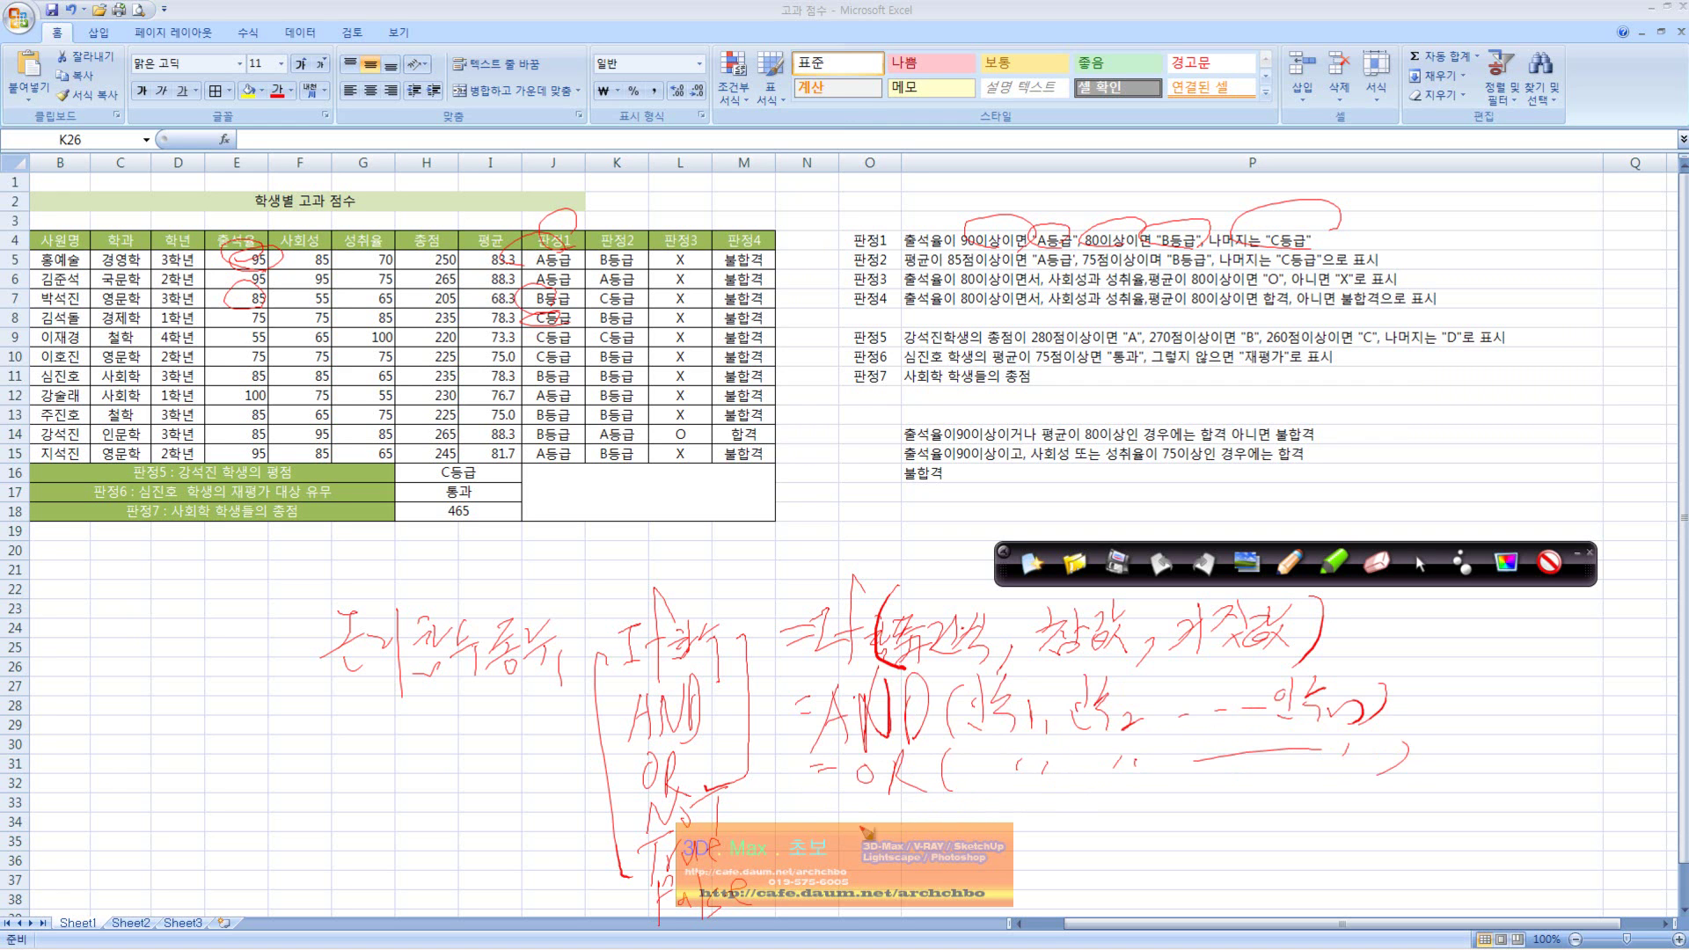
pyautogui.moveTo(836, 821)
pyautogui.mouseDown()
pyautogui.moveTo(1046, 806)
pyautogui.moveTo(1084, 860)
pyautogui.moveTo(1168, 813)
pyautogui.moveTo(1220, 831)
pyautogui.moveTo(1257, 814)
pyautogui.moveTo(1333, 832)
pyautogui.moveTo(1407, 809)
pyautogui.moveTo(1444, 827)
pyautogui.mouseUp()
pyautogui.click(1488, 810)
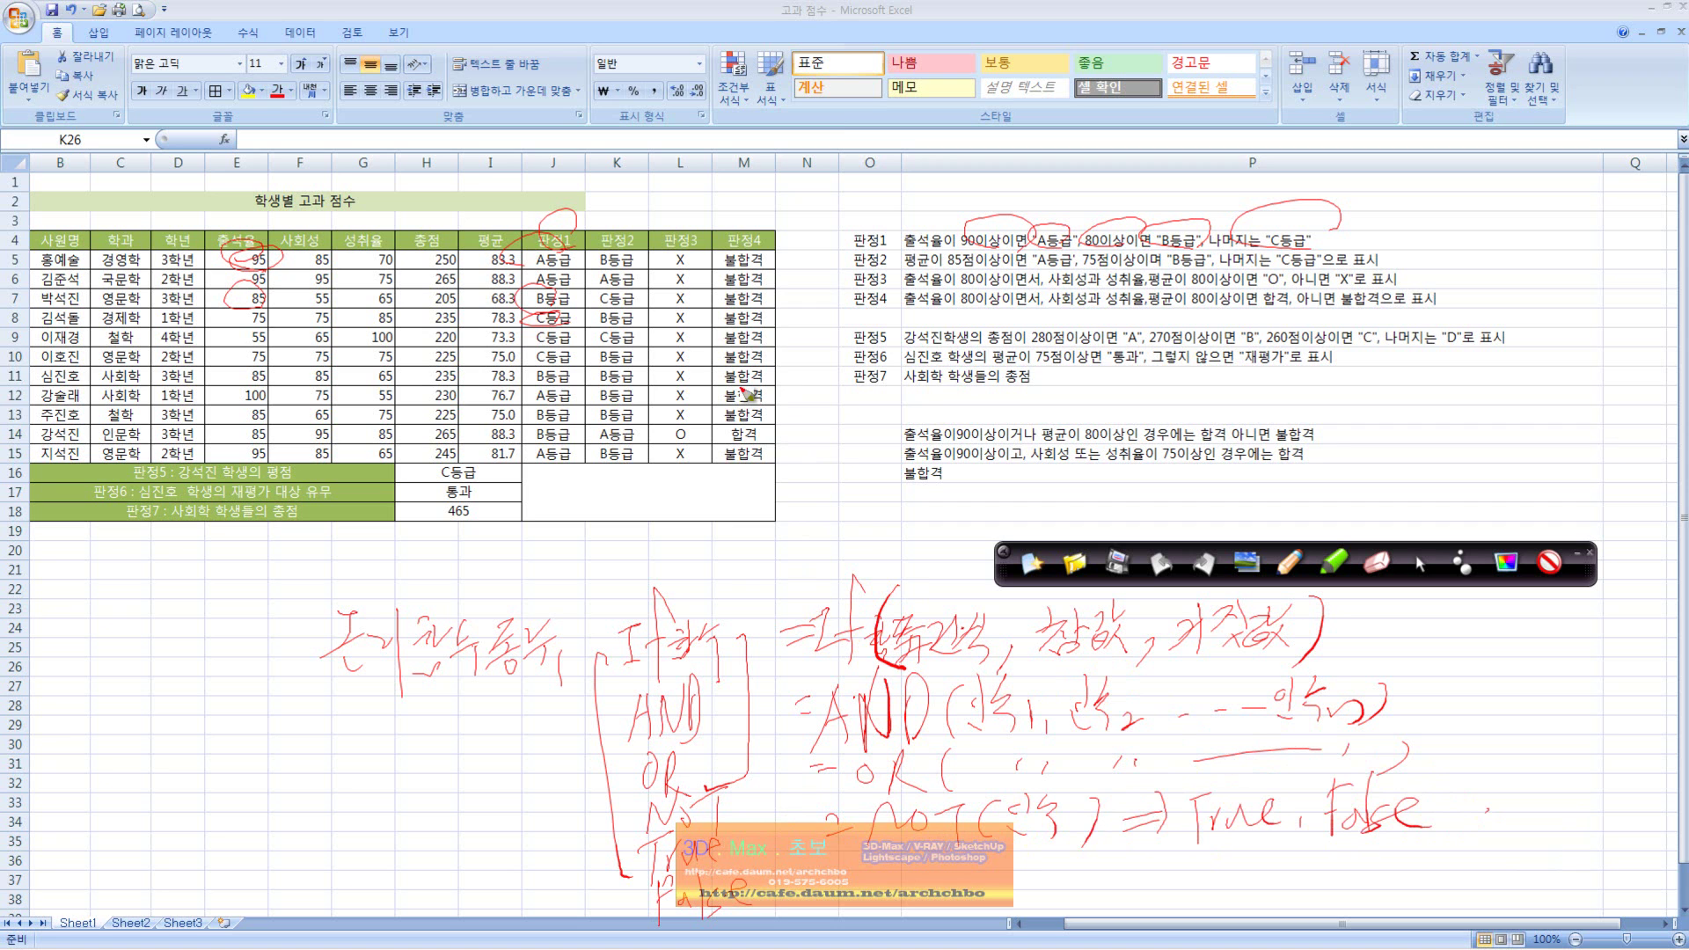
# Underline the three arguments of the handwritten IF syntax and circle 조건식.
pyautogui.moveTo(840, 655); pyautogui.dragTo(1002, 653)
pyautogui.moveTo(1229, 655); pyautogui.dragTo(1335, 656)
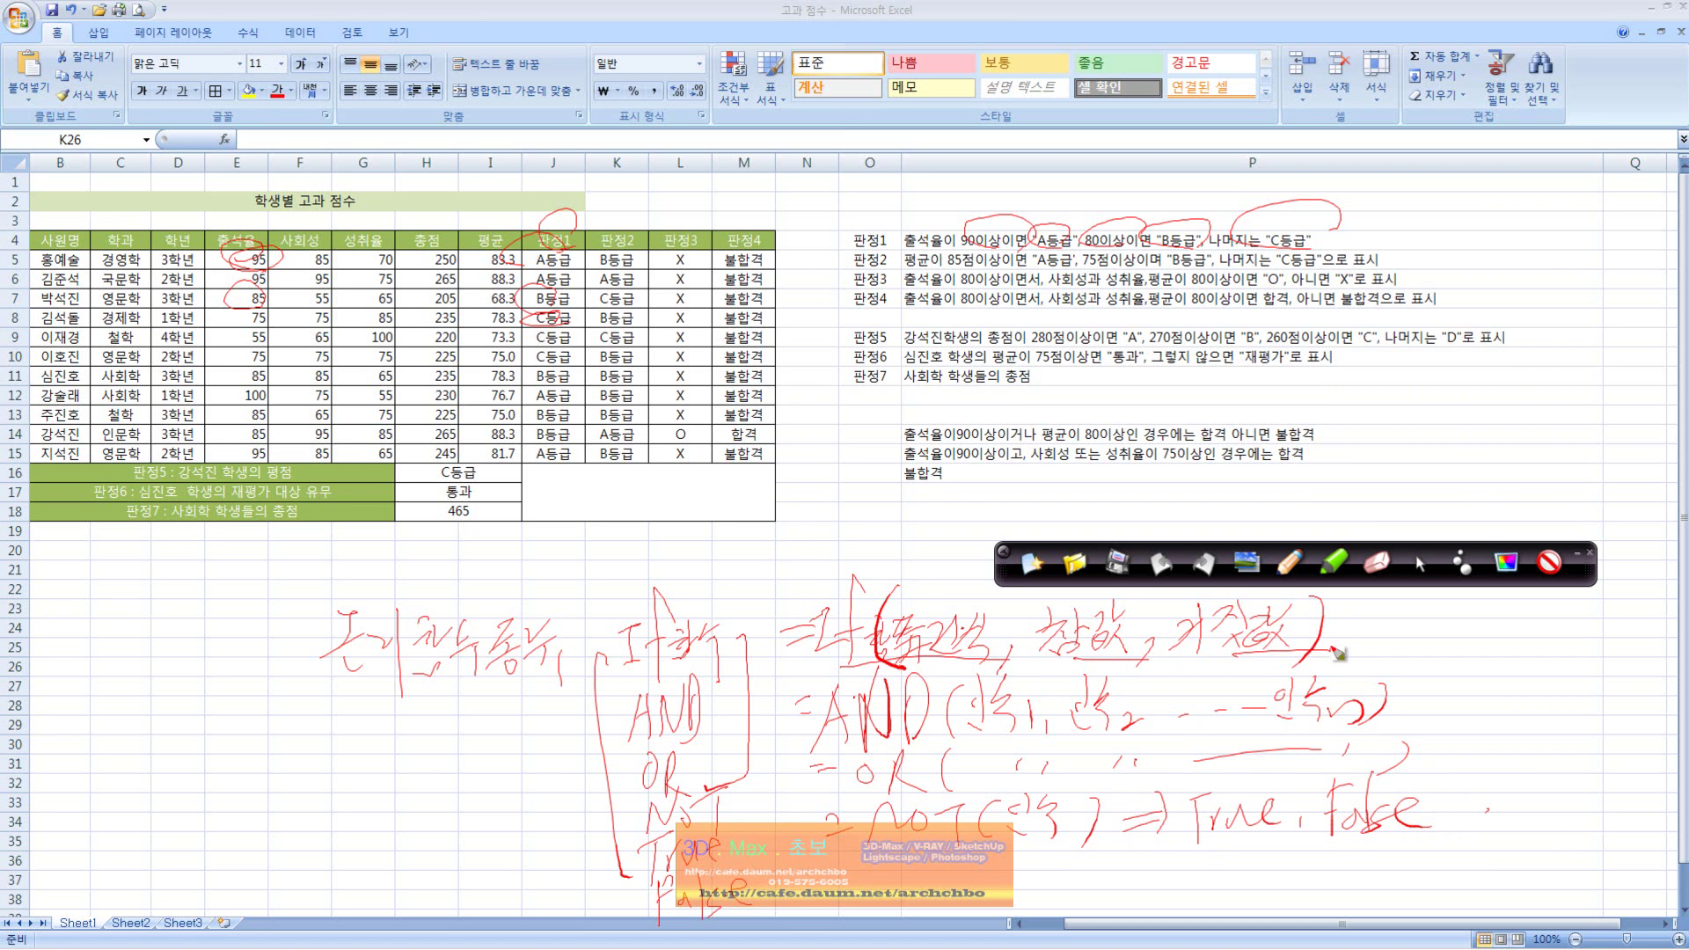
pyautogui.moveTo(973, 589); pyautogui.dragTo(990, 656)
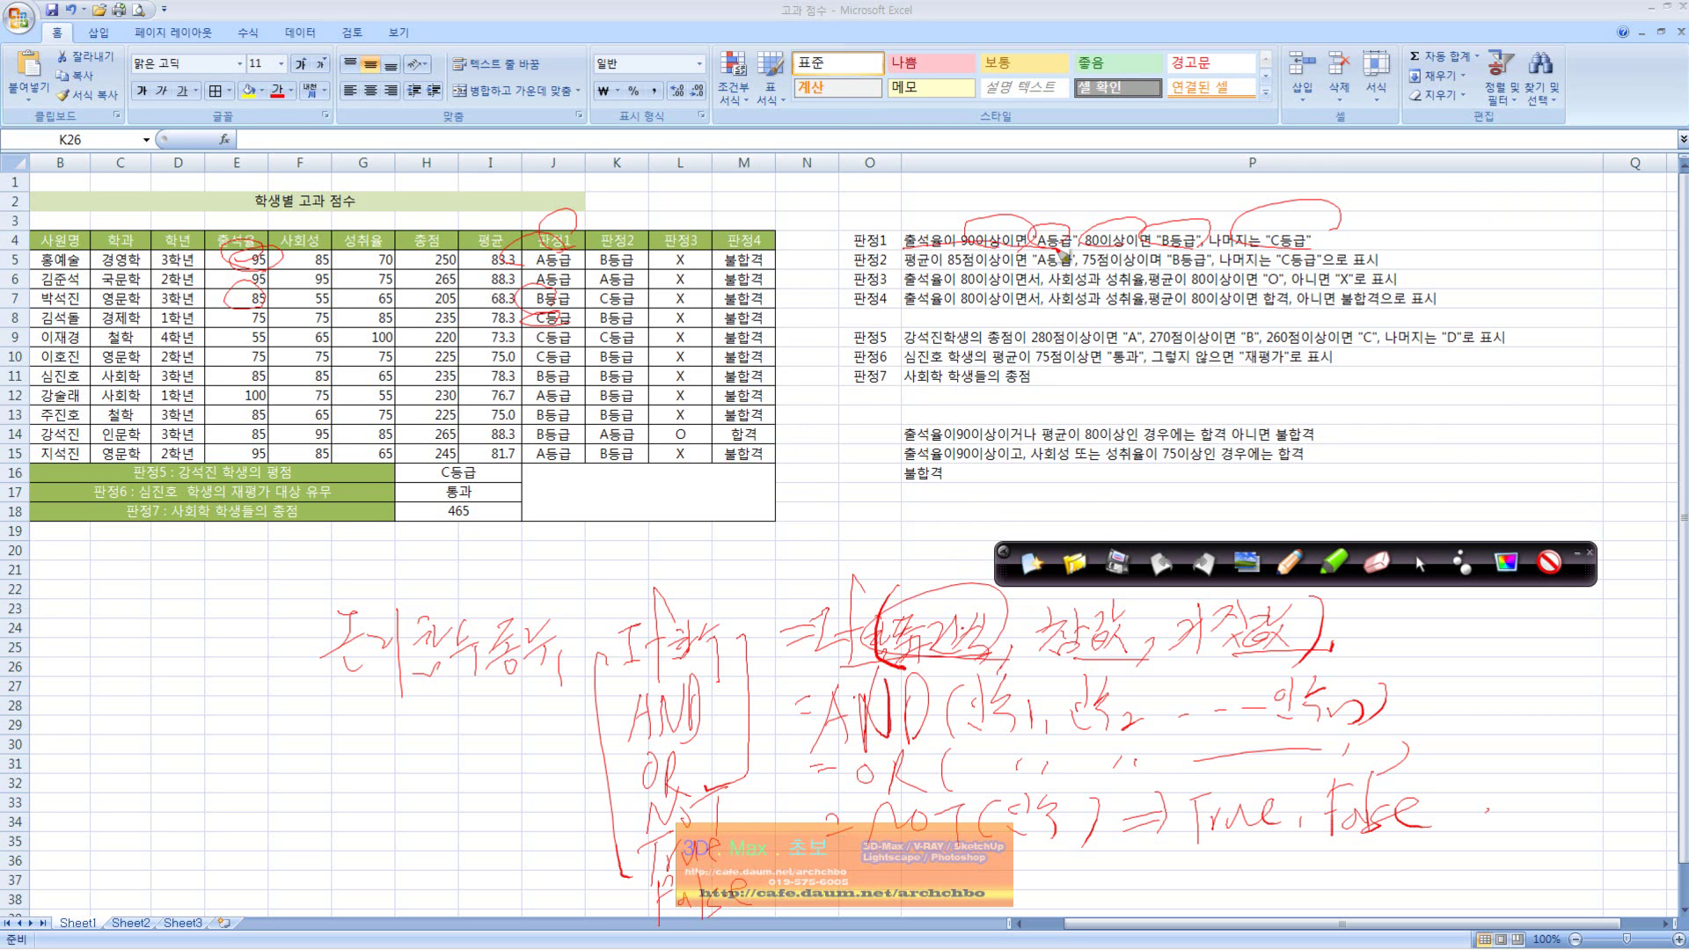
# Draw an arrow and brackets over the parts of the 판정1 criterion and handwrite a label above the 80이상이면 part.
pyautogui.moveTo(985, 214); pyautogui.dragTo(922, 215)
pyautogui.moveTo(1216, 253)
pyautogui.mouseDown()
pyautogui.moveTo(1289, 255)
pyautogui.moveTo(1249, 207)
pyautogui.moveTo(1217, 258)
pyautogui.mouseUp()
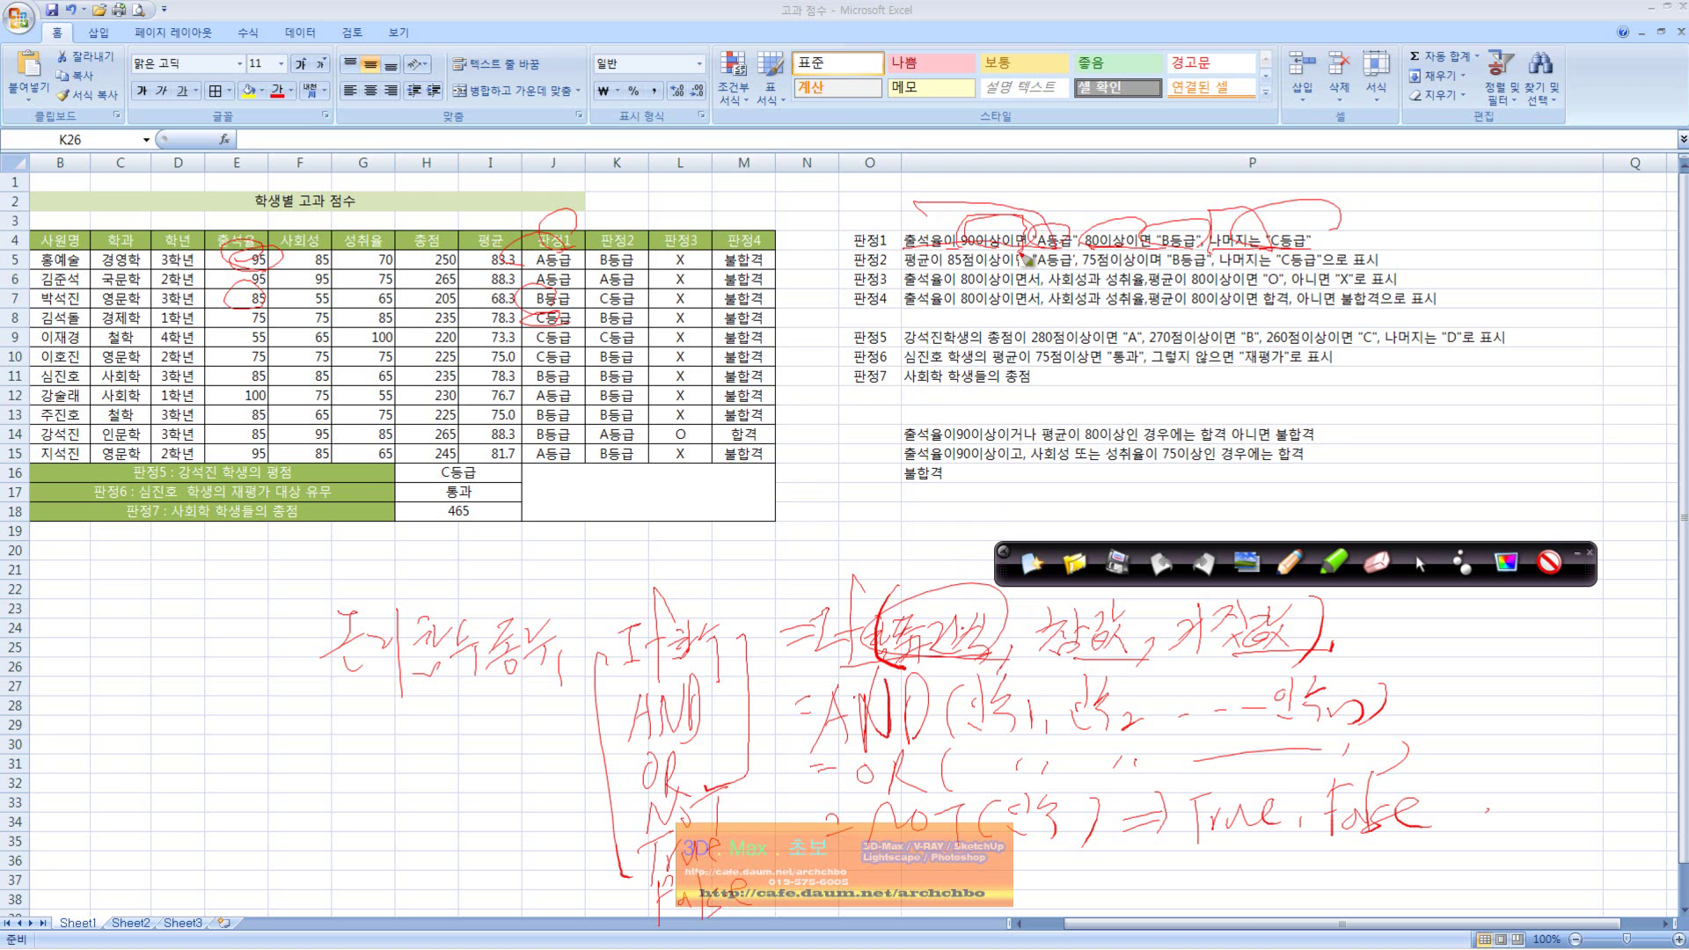
pyautogui.moveTo(1206, 261)
pyautogui.mouseDown()
pyautogui.moveTo(1258, 220)
pyautogui.moveTo(1227, 187)
pyautogui.moveTo(1020, 227)
pyautogui.mouseUp()
pyautogui.moveTo(1100, 152)
pyautogui.mouseDown()
pyautogui.moveTo(1113, 180)
pyautogui.moveTo(1148, 180)
pyautogui.mouseUp()
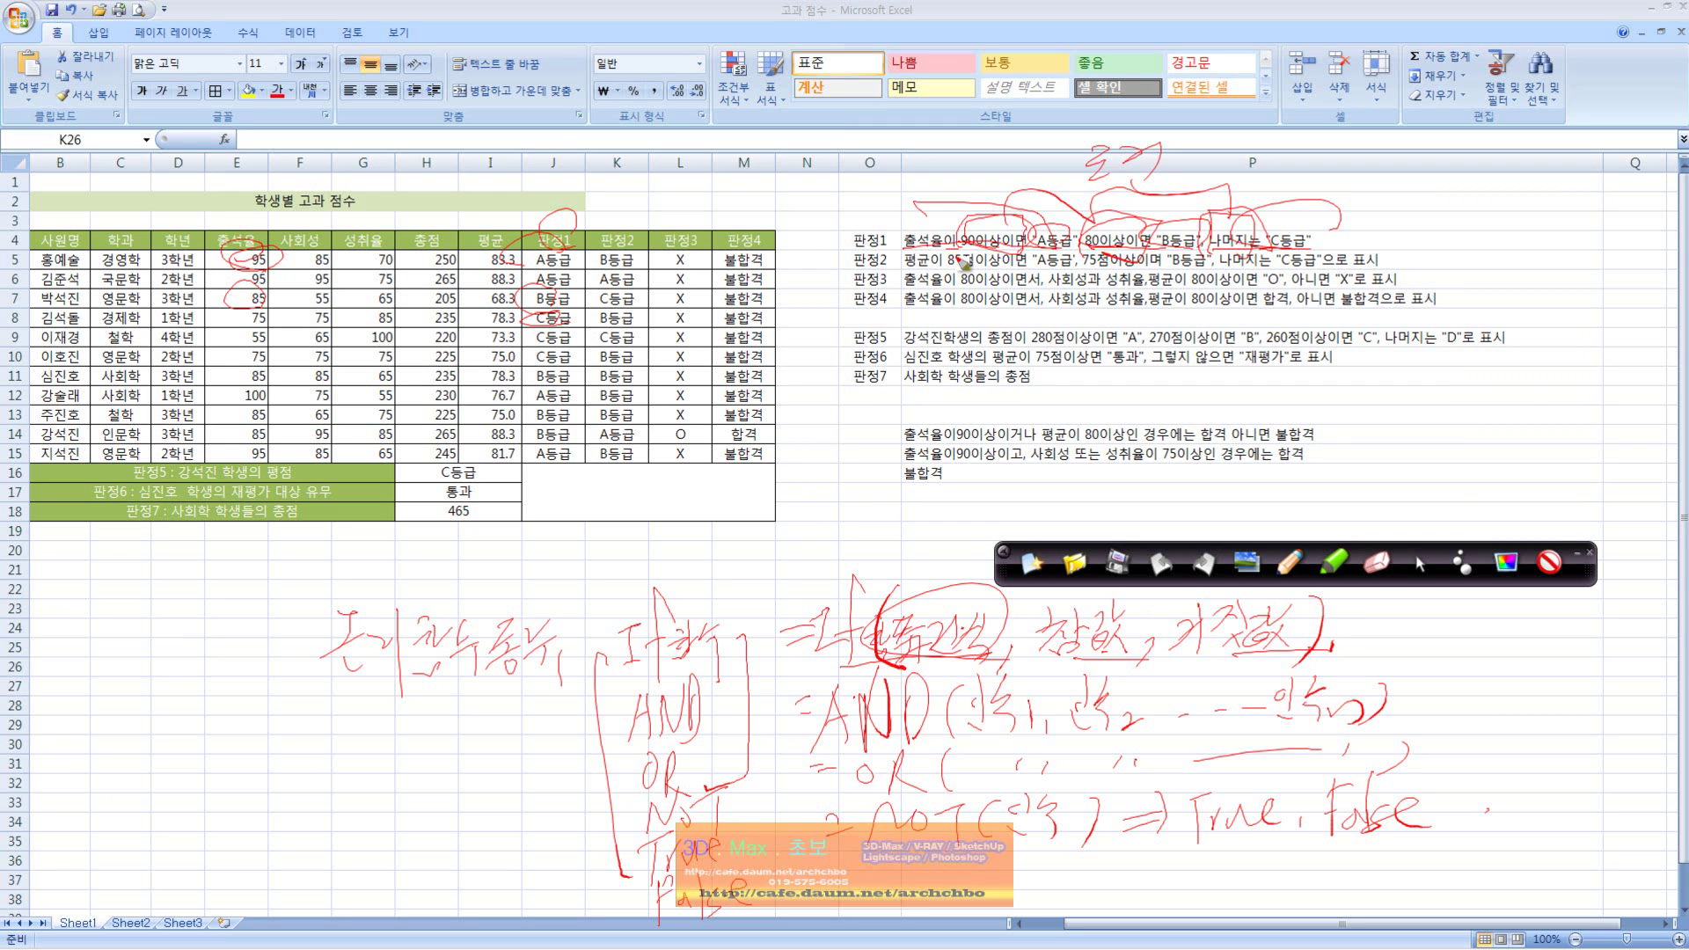
# Mark the 90이상이면 part of the 판정1 criterion and handwrite A등급 and 참값 above it.
pyautogui.moveTo(1064, 249)
pyautogui.mouseDown()
pyautogui.moveTo(786, 217)
pyautogui.moveTo(801, 191)
pyautogui.mouseUp()
pyautogui.moveTo(851, 162)
pyautogui.mouseDown()
pyautogui.moveTo(830, 182)
pyautogui.moveTo(892, 216)
pyautogui.moveTo(933, 154)
pyautogui.moveTo(959, 151)
pyautogui.moveTo(952, 170)
pyautogui.mouseUp()
pyautogui.moveTo(966, 149); pyautogui.dragTo(982, 160)
pyautogui.moveTo(963, 165); pyautogui.dragTo(978, 168)
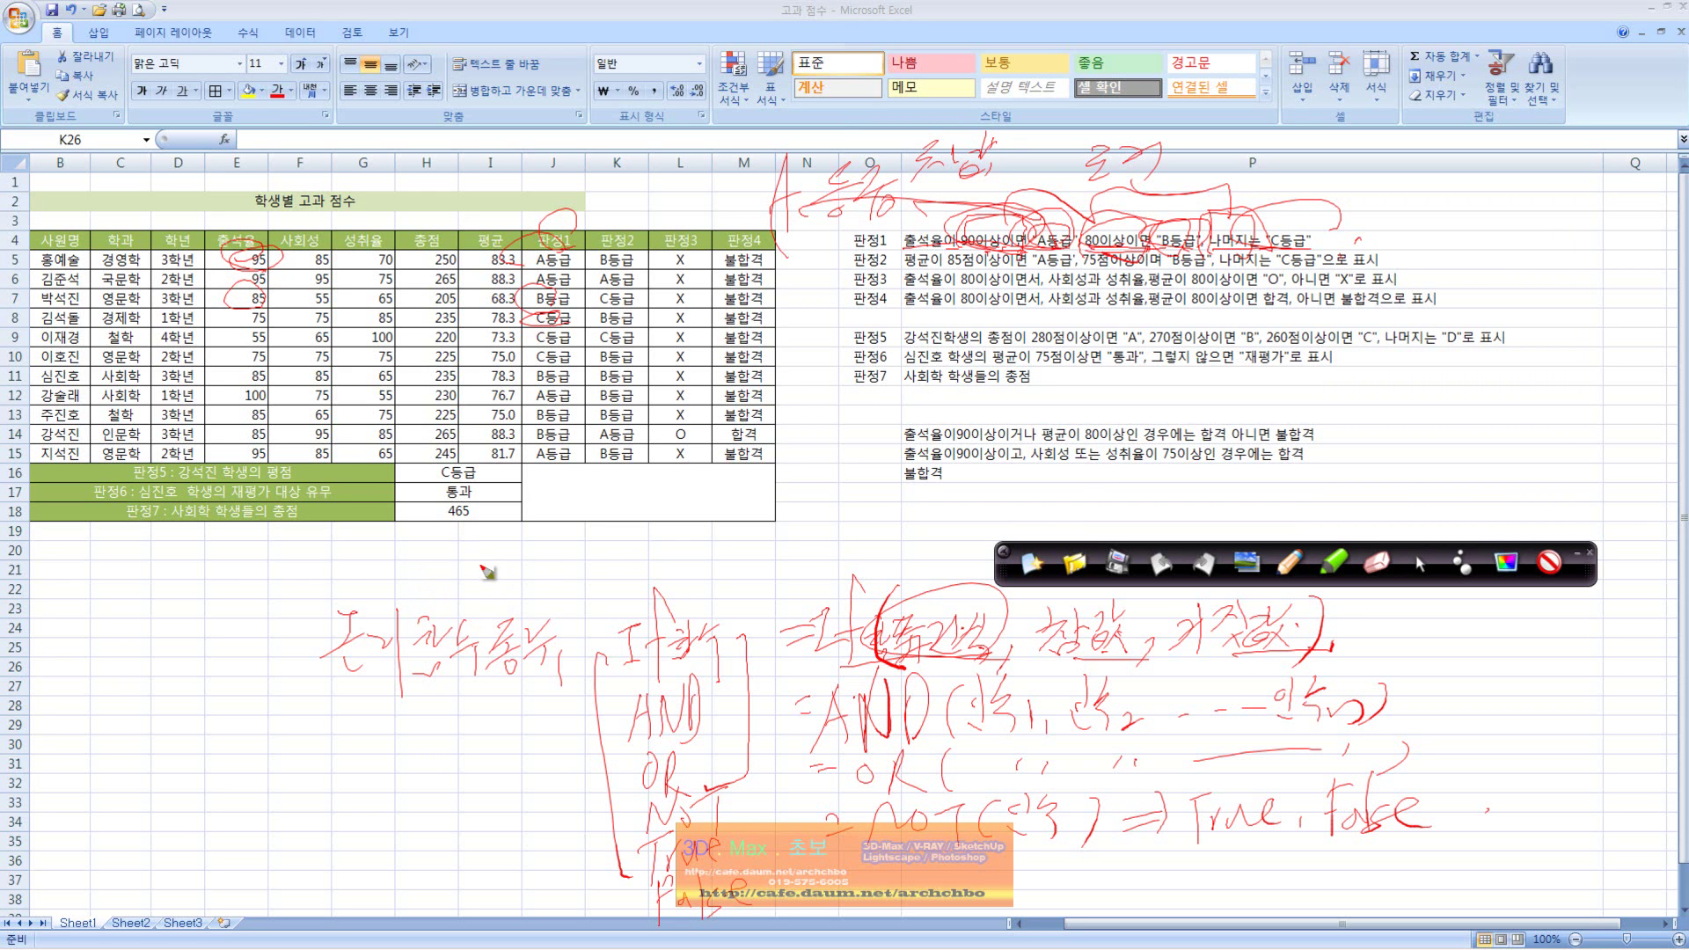
# Handwrite the start of the 판정1 formula, IF(E5>=90, below the table and circle the attendance score in E5 again.
pyautogui.moveTo(183, 561)
pyautogui.mouseDown()
pyautogui.moveTo(206, 545)
pyautogui.moveTo(194, 593)
pyautogui.mouseUp()
pyautogui.moveTo(190, 599)
pyautogui.mouseDown()
pyautogui.moveTo(211, 585)
pyautogui.moveTo(210, 614)
pyautogui.moveTo(226, 571)
pyautogui.moveTo(243, 610)
pyautogui.mouseUp()
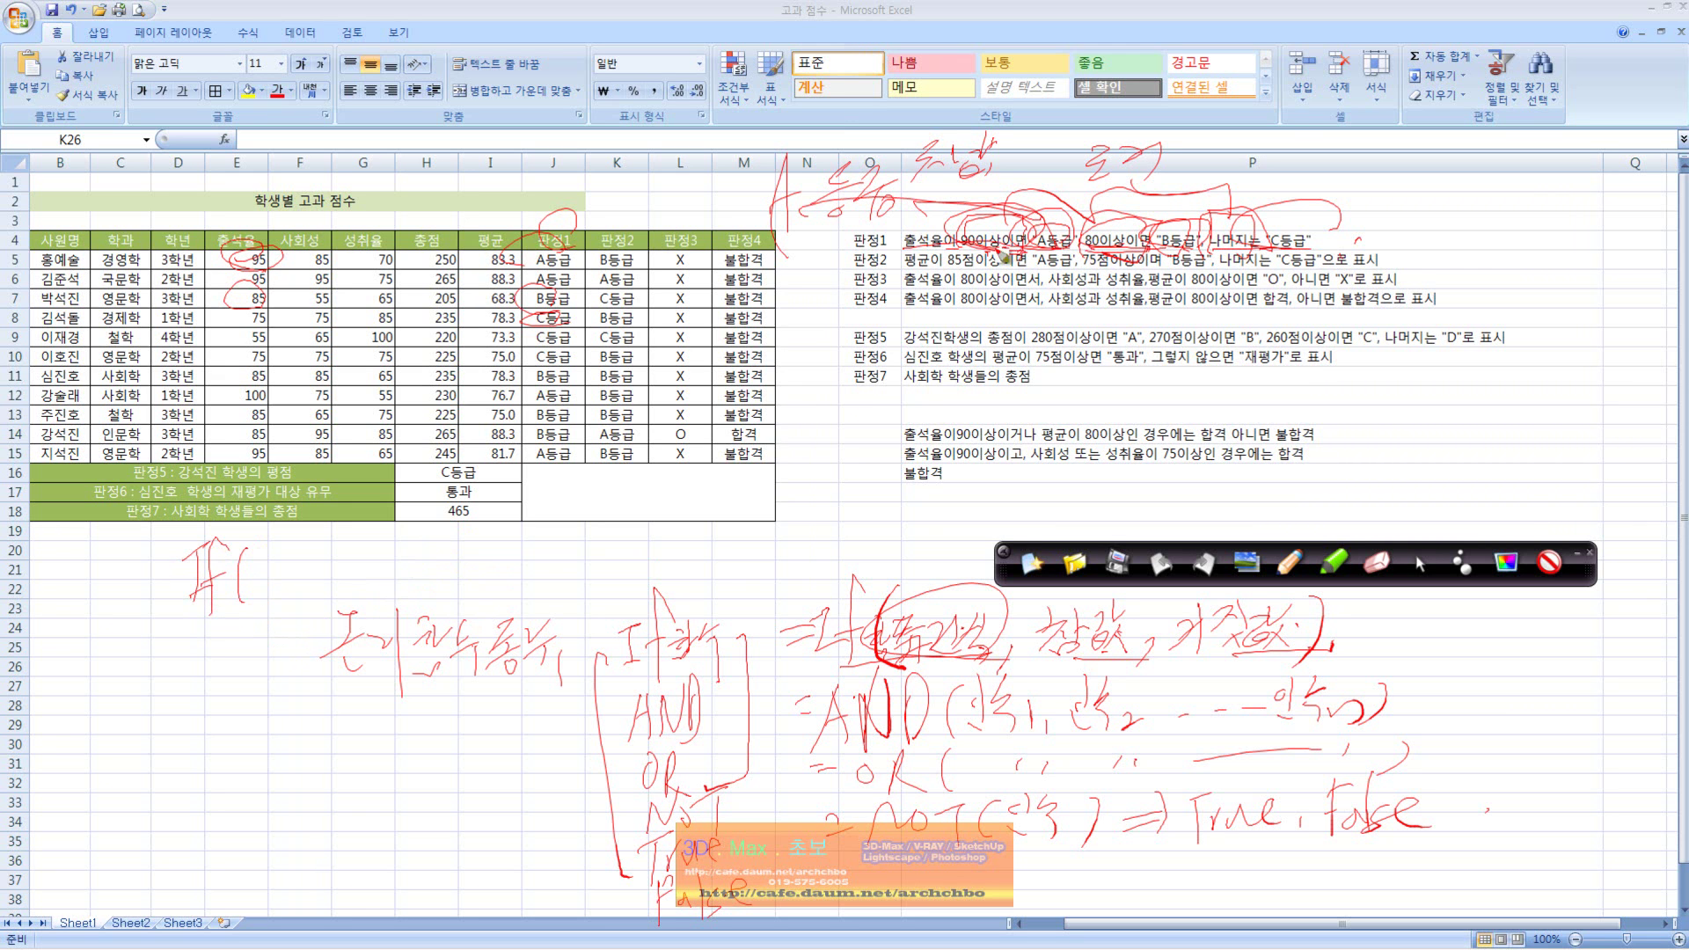
pyautogui.moveTo(230, 260); pyautogui.dragTo(269, 257)
pyautogui.moveTo(263, 543)
pyautogui.mouseDown()
pyautogui.moveTo(265, 597)
pyautogui.moveTo(370, 548)
pyautogui.mouseUp()
pyautogui.moveTo(345, 565)
pyautogui.mouseDown()
pyautogui.moveTo(371, 562)
pyautogui.moveTo(378, 595)
pyautogui.moveTo(409, 548)
pyautogui.mouseUp()
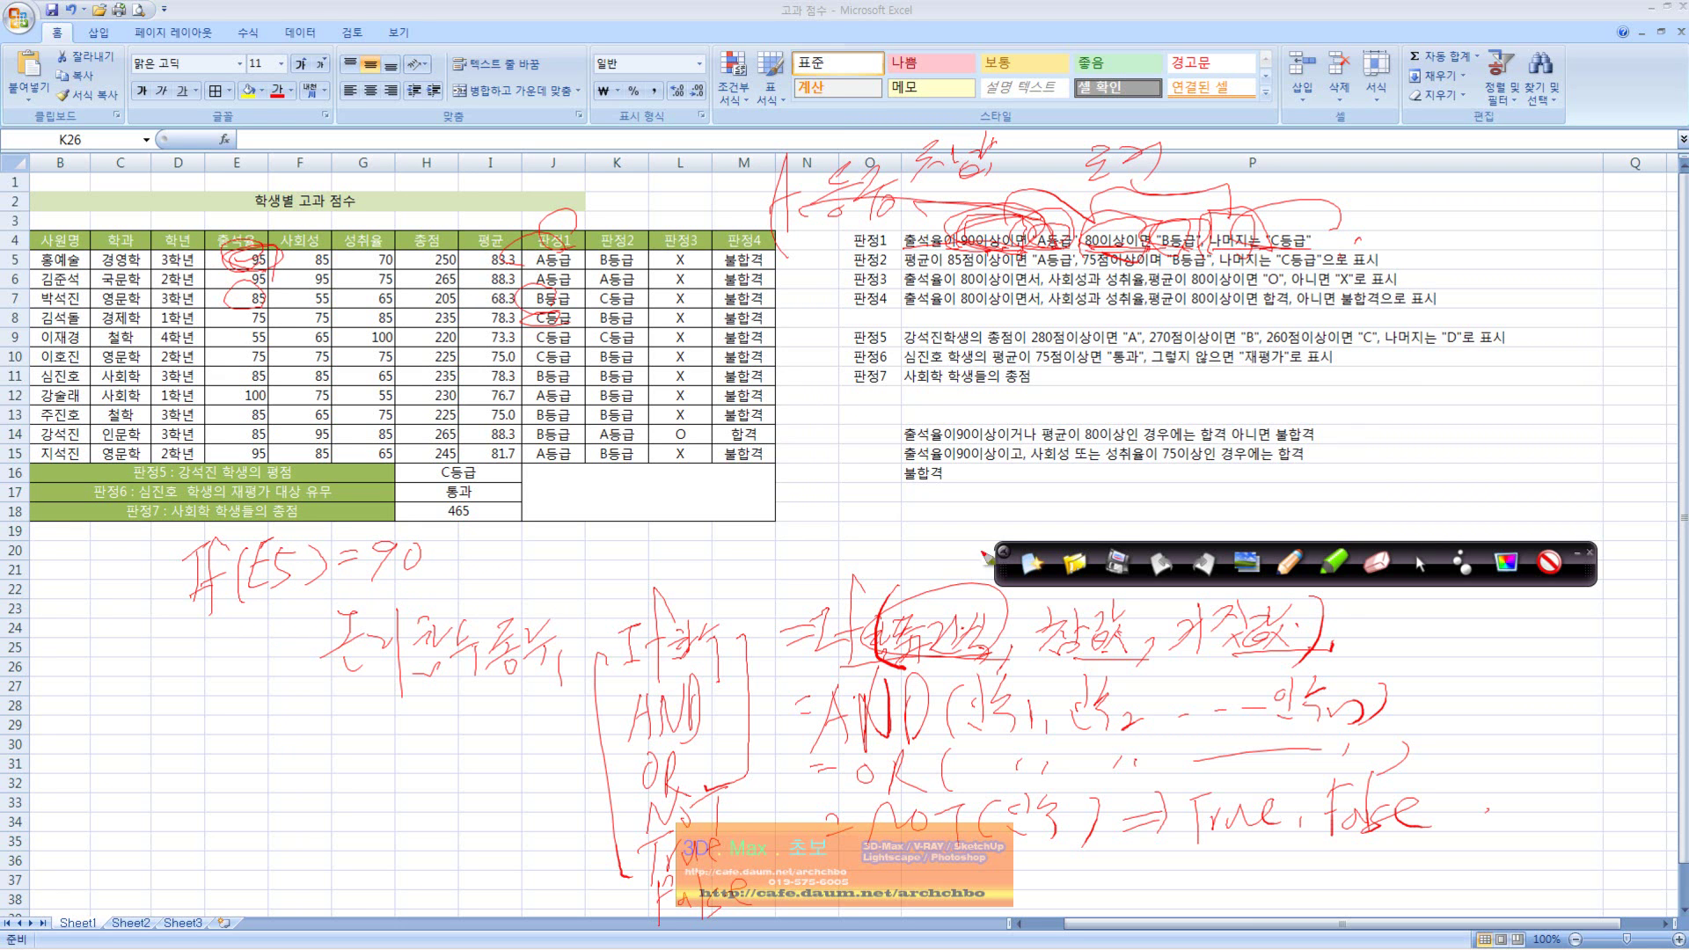
# Mark the 조건식 and 참값 arguments in the IF syntax and add "A등급" as the true value of the handwritten formula.
pyautogui.moveTo(1011, 662); pyautogui.dragTo(1049, 607)
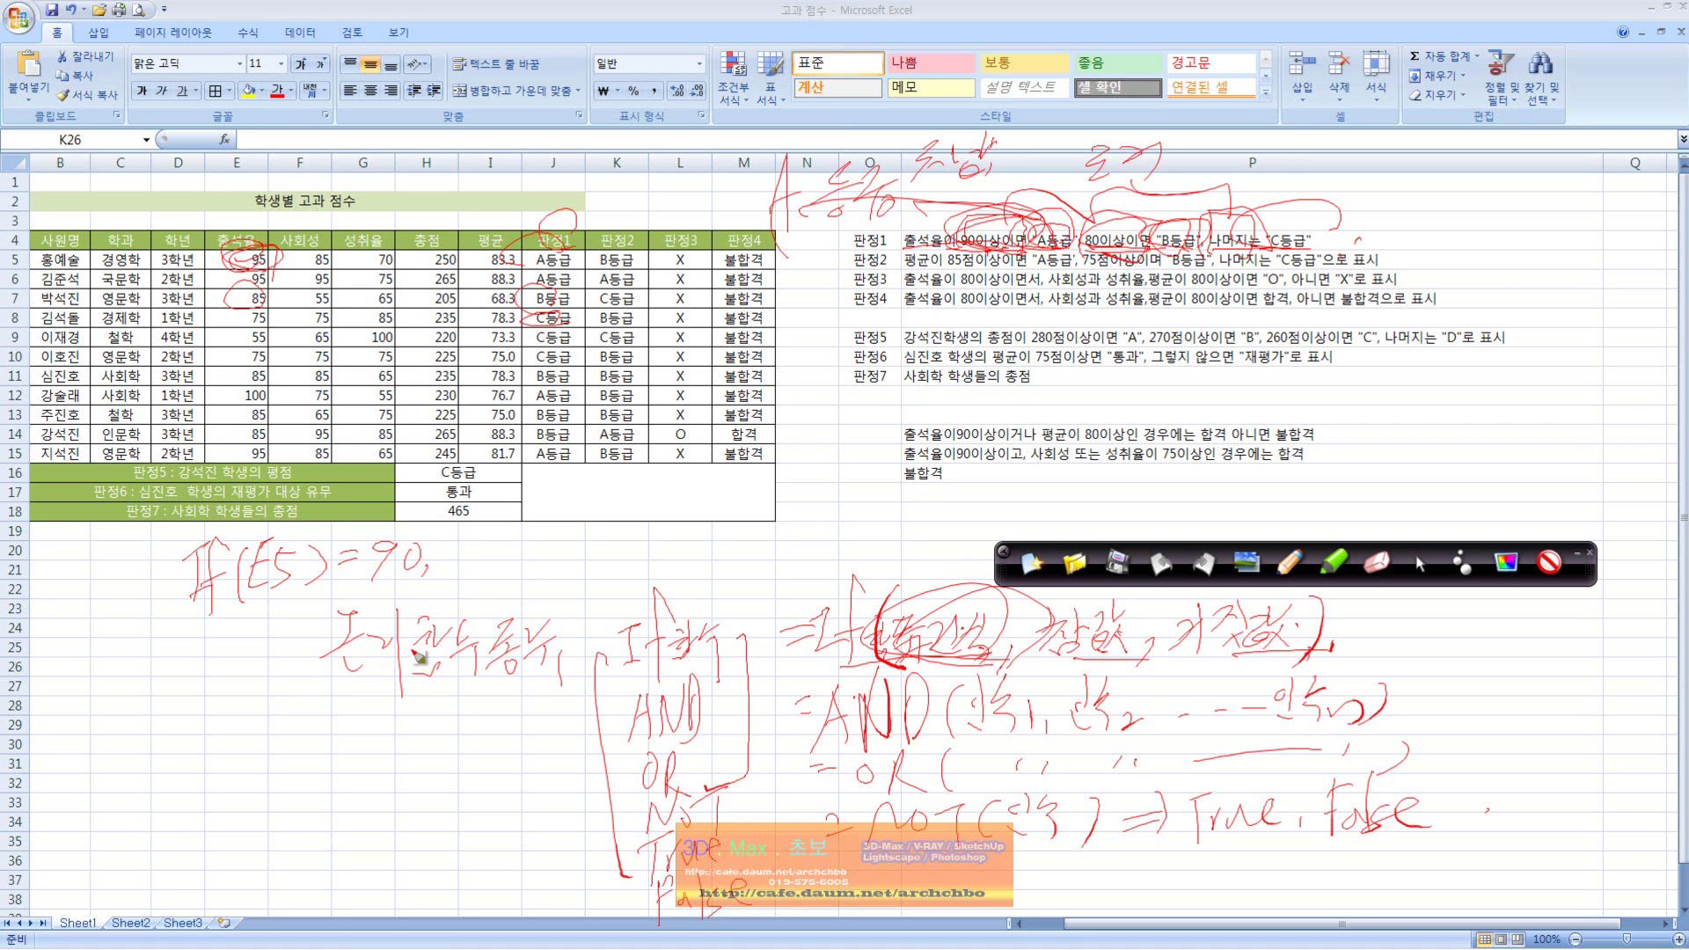
pyautogui.moveTo(451, 541); pyautogui.dragTo(466, 570)
pyautogui.moveTo(478, 543)
pyautogui.mouseDown()
pyautogui.moveTo(482, 561)
pyautogui.moveTo(498, 553)
pyautogui.mouseUp()
pyautogui.moveTo(491, 557)
pyautogui.mouseDown()
pyautogui.moveTo(500, 571)
pyautogui.moveTo(503, 551)
pyautogui.mouseUp()
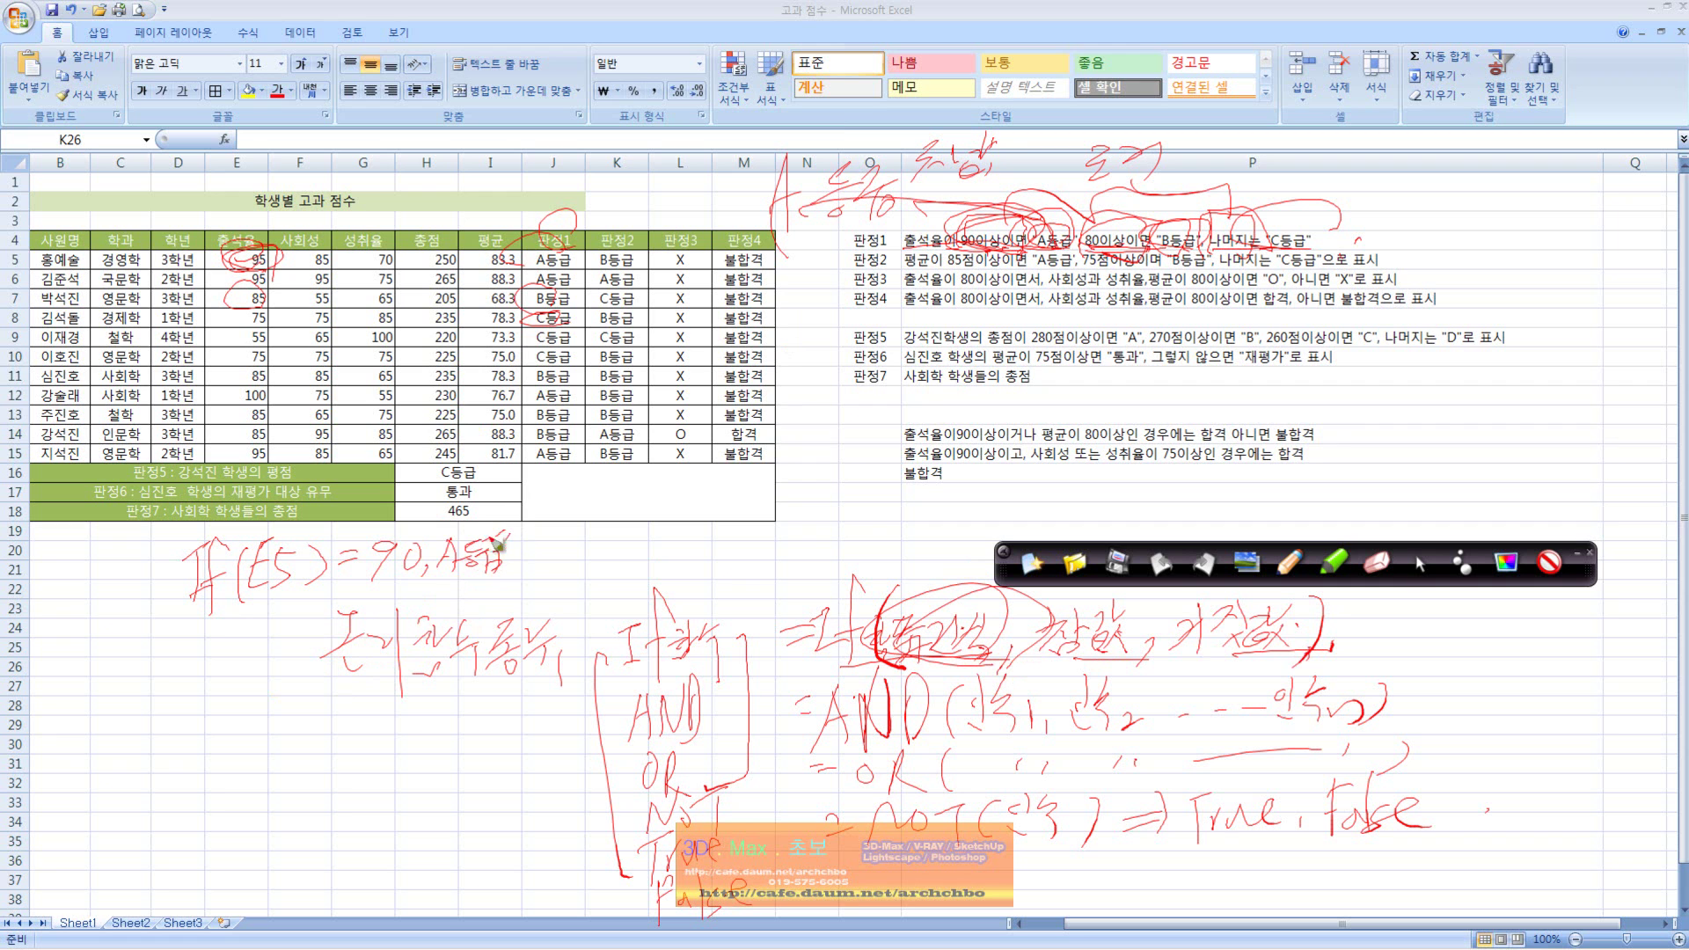
pyautogui.moveTo(511, 562); pyautogui.dragTo(506, 577)
# Underline the 80이상이면 condition and extend the handwritten formula with a nested IF(E5>=80, "B등급".
pyautogui.moveTo(1036, 247); pyautogui.dragTo(1124, 249)
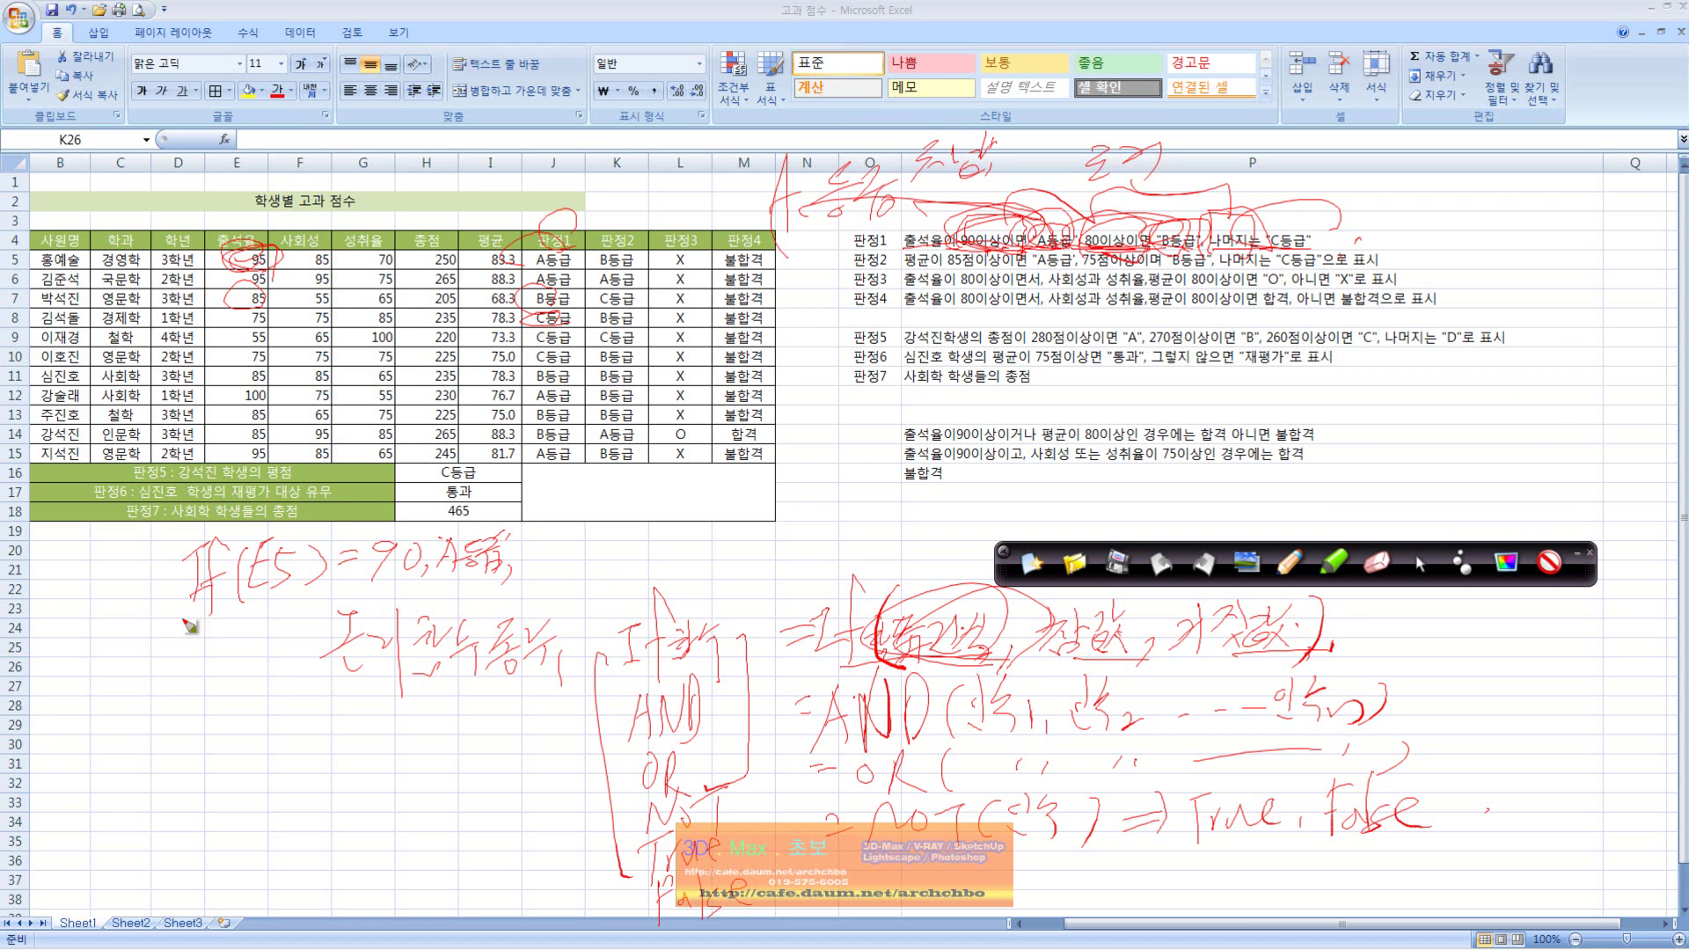
pyautogui.moveTo(180, 631); pyautogui.dragTo(211, 614)
pyautogui.moveTo(526, 534); pyautogui.dragTo(543, 533)
pyautogui.moveTo(538, 533)
pyautogui.mouseDown()
pyautogui.moveTo(556, 582)
pyautogui.moveTo(569, 549)
pyautogui.moveTo(681, 563)
pyautogui.moveTo(714, 528)
pyautogui.moveTo(760, 554)
pyautogui.moveTo(775, 526)
pyautogui.mouseUp()
pyautogui.moveTo(785, 515); pyautogui.dragTo(797, 540)
pyautogui.moveTo(801, 508)
pyautogui.mouseDown()
pyautogui.moveTo(803, 538)
pyautogui.moveTo(847, 494)
pyautogui.mouseUp()
pyautogui.moveTo(832, 499); pyautogui.dragTo(850, 505)
pyautogui.moveTo(825, 521)
pyautogui.mouseDown()
pyautogui.moveTo(854, 516)
pyautogui.moveTo(843, 532)
pyautogui.mouseUp()
pyautogui.moveTo(860, 498); pyautogui.dragTo(879, 514)
pyautogui.moveTo(865, 526); pyautogui.dragTo(876, 539)
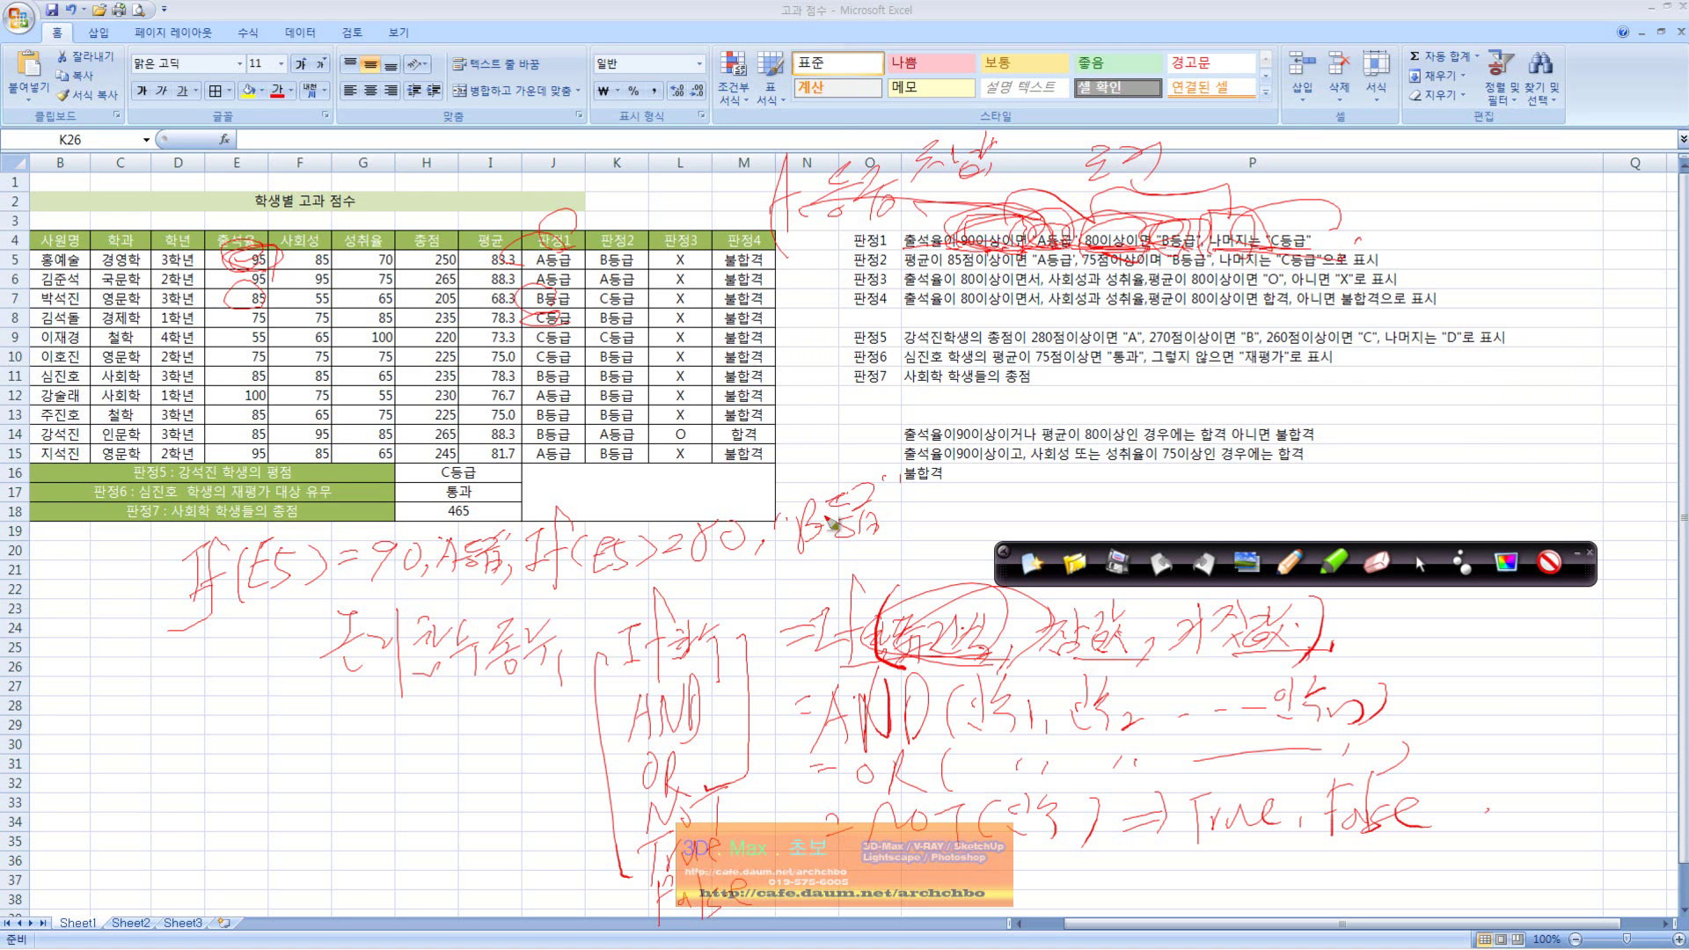
# Extend the handwritten formula with a third nested IF(E5<80, and underline its comparison.
pyautogui.moveTo(695, 526); pyautogui.dragTo(692, 538)
pyautogui.moveTo(895, 522)
pyautogui.mouseDown()
pyautogui.moveTo(890, 540)
pyautogui.moveTo(944, 525)
pyautogui.mouseUp()
pyautogui.moveTo(978, 475); pyautogui.dragTo(961, 536)
pyautogui.moveTo(947, 512)
pyautogui.mouseDown()
pyautogui.moveTo(1051, 519)
pyautogui.moveTo(1154, 475)
pyautogui.mouseUp()
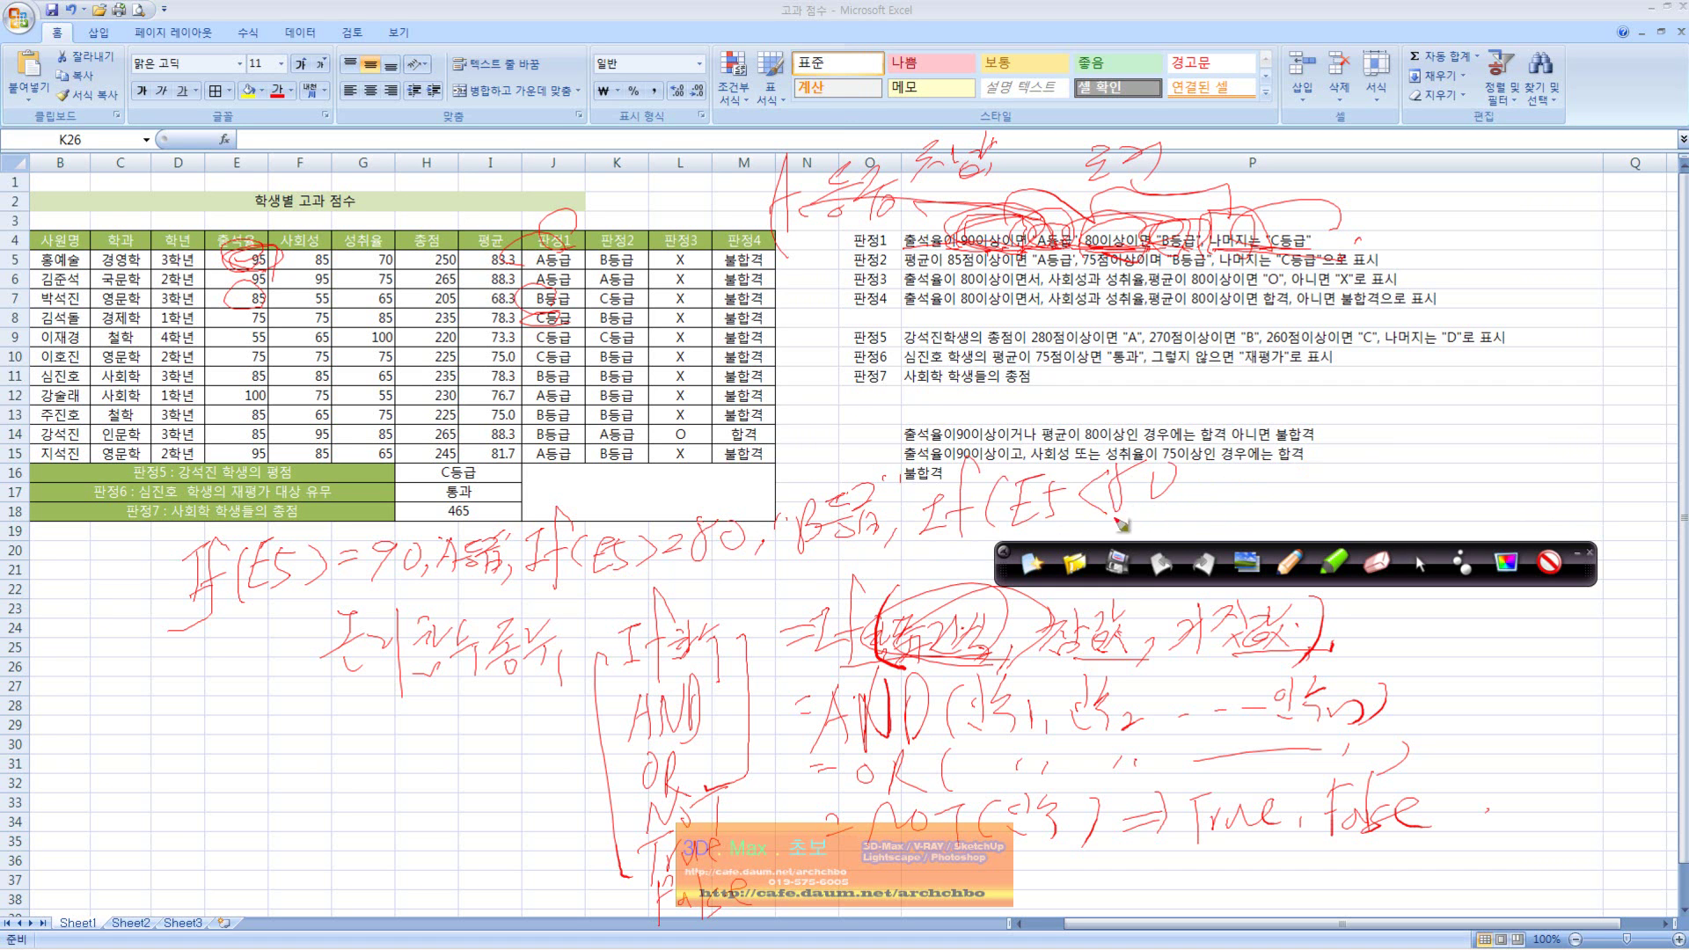
pyautogui.moveTo(1110, 517); pyautogui.dragTo(1138, 508)
pyautogui.moveTo(1197, 483); pyautogui.dragTo(1192, 502)
# Handwrite "C등급" and the closing parenthesis to complete the nested IF formula, and circle its A등급 value.
pyautogui.moveTo(1216, 444); pyautogui.dragTo(1216, 450)
pyautogui.moveTo(1221, 445); pyautogui.dragTo(1224, 453)
pyautogui.moveTo(1254, 463)
pyautogui.mouseDown()
pyautogui.moveTo(1244, 496)
pyautogui.moveTo(1288, 456)
pyautogui.mouseUp()
pyautogui.moveTo(1245, 481)
pyautogui.mouseDown()
pyautogui.moveTo(1293, 468)
pyautogui.moveTo(1288, 491)
pyautogui.moveTo(1303, 458)
pyautogui.mouseUp()
pyautogui.moveTo(1277, 470); pyautogui.dragTo(1328, 456)
pyautogui.moveTo(1309, 463); pyautogui.dragTo(1314, 478)
pyautogui.moveTo(1339, 426); pyautogui.dragTo(1349, 431)
pyautogui.moveTo(1372, 427); pyautogui.dragTo(1360, 474)
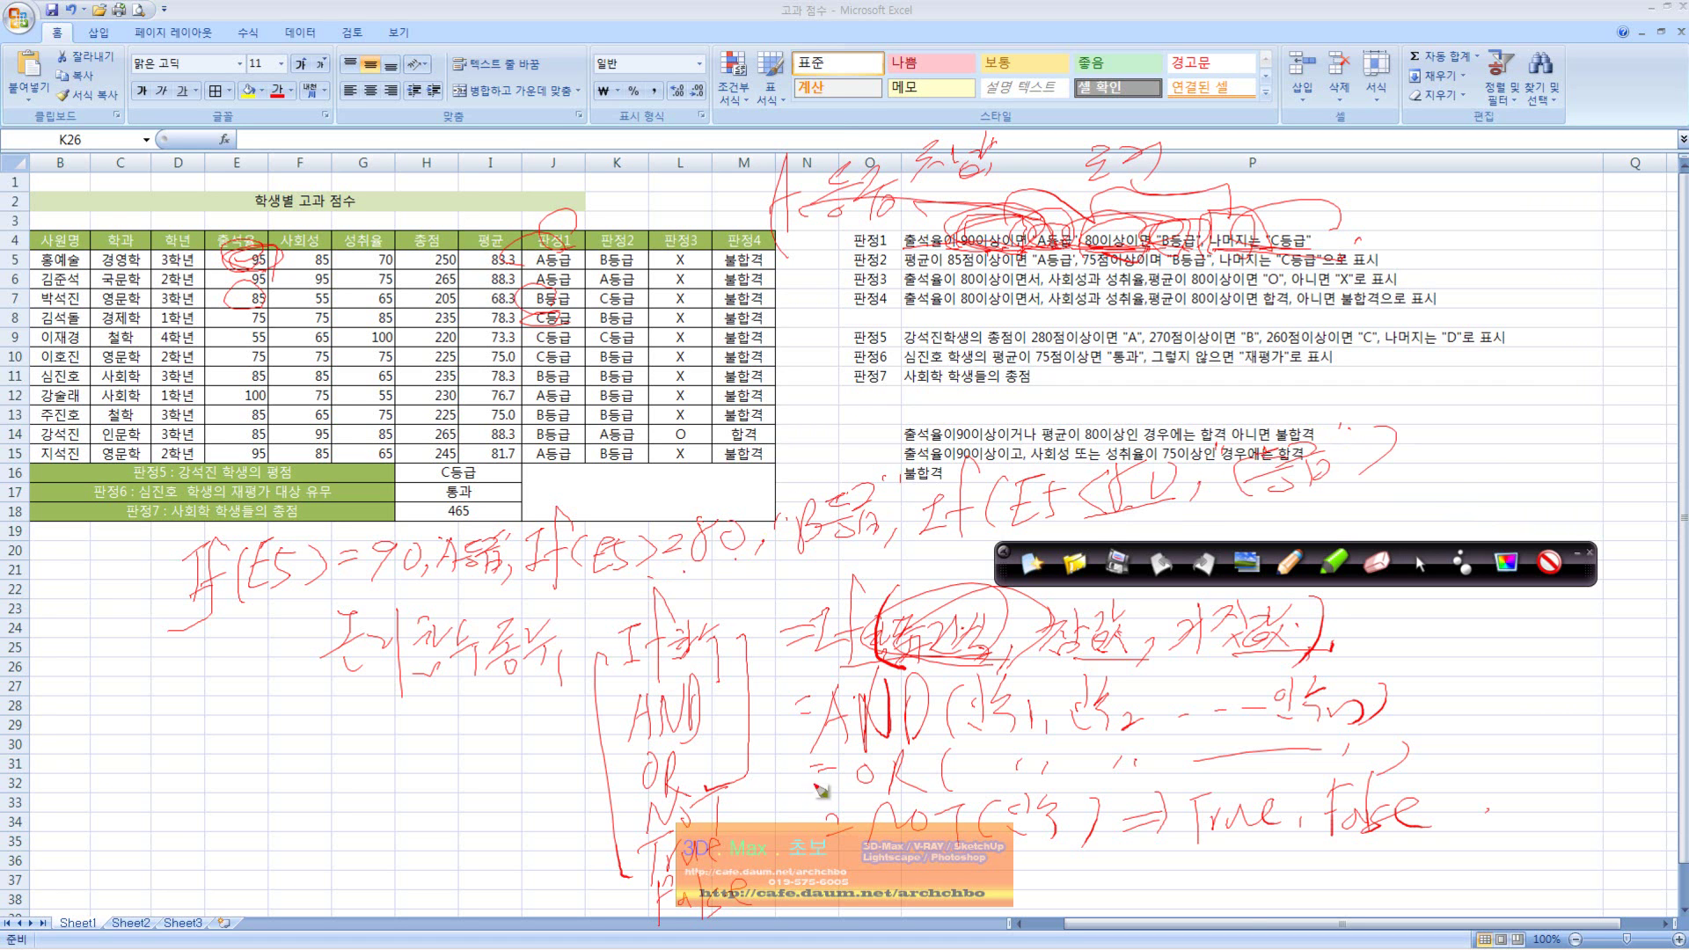
pyautogui.moveTo(471, 541); pyautogui.dragTo(479, 539)
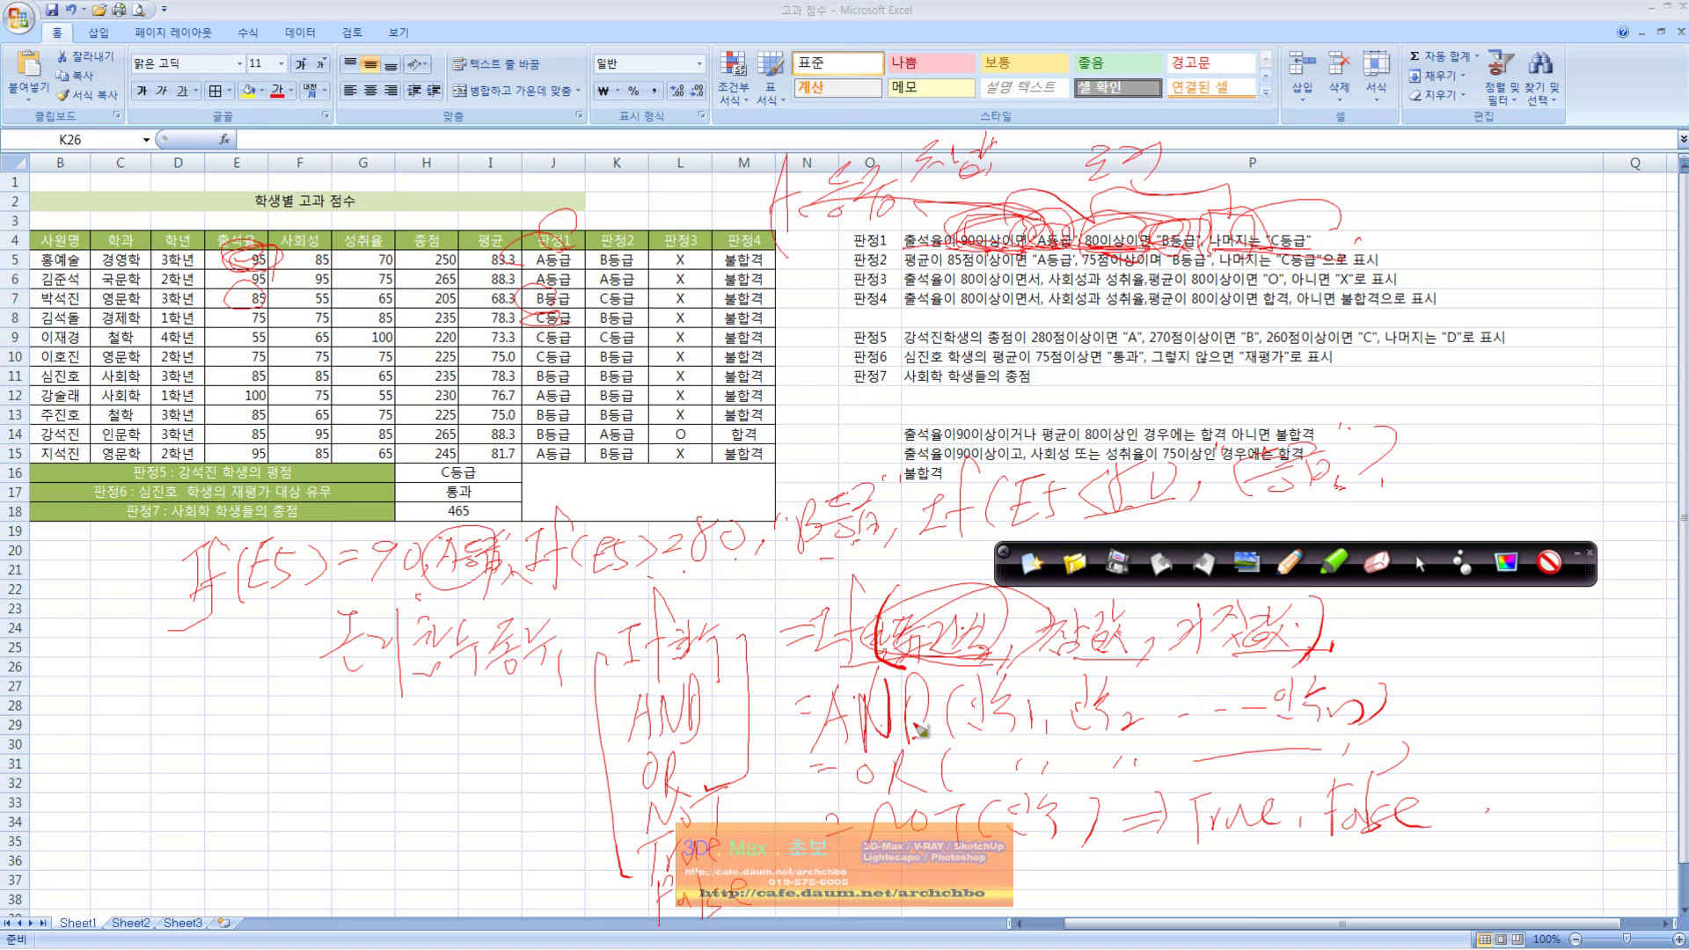
pyautogui.click(1418, 563)
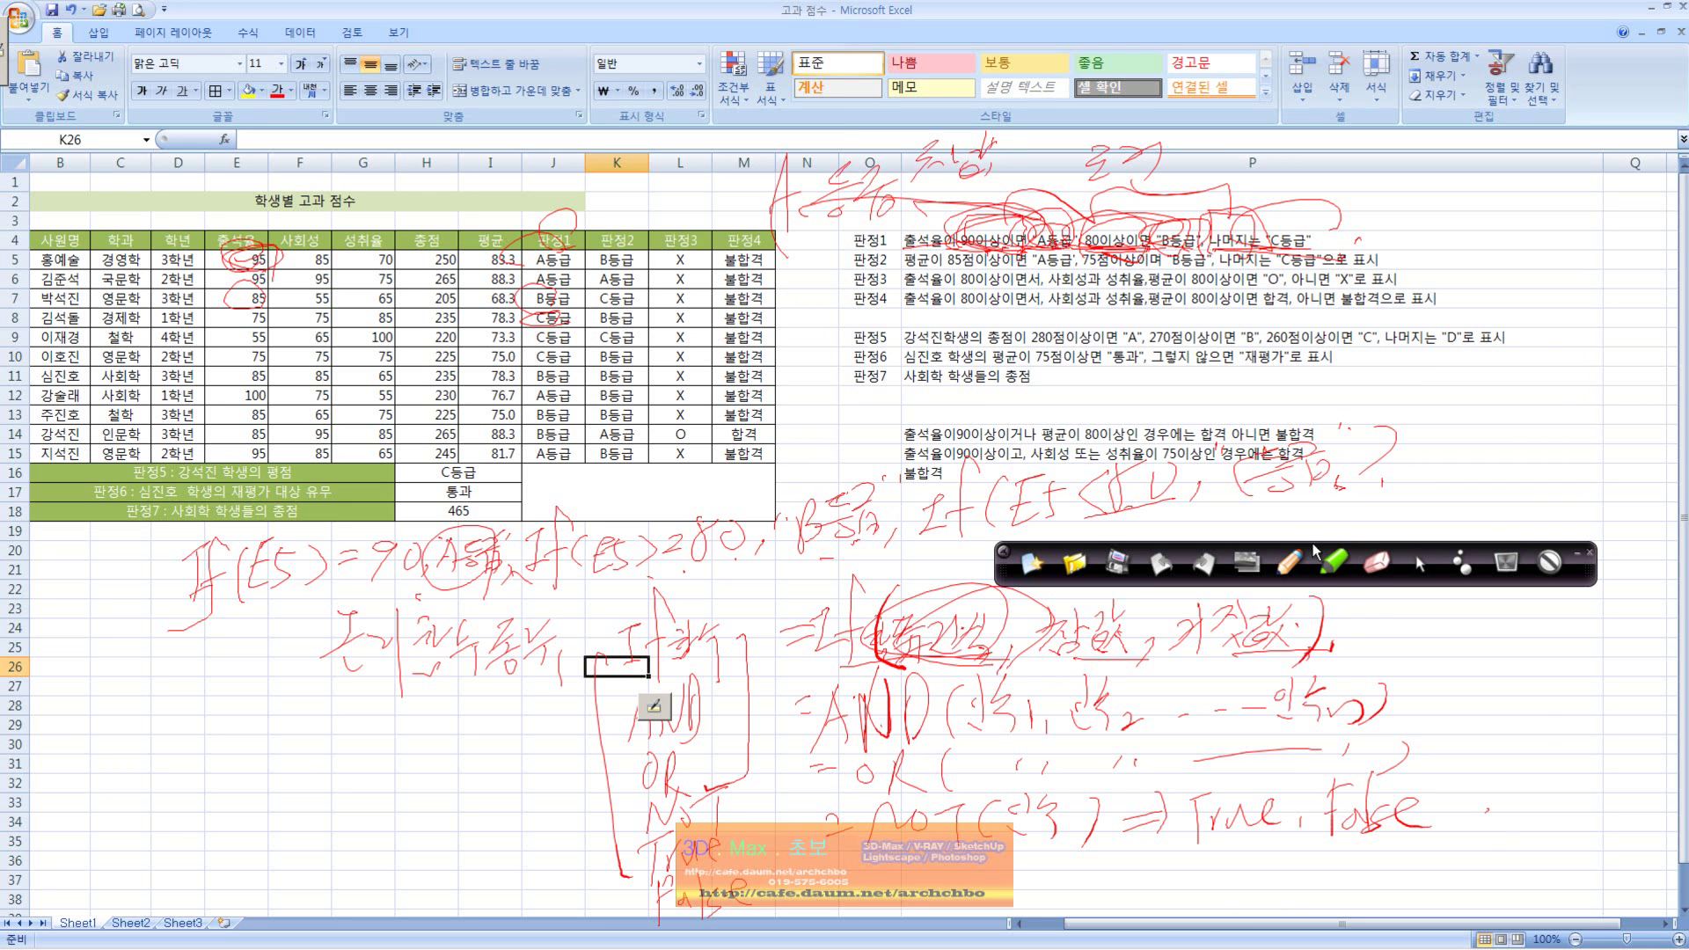
pyautogui.click(1248, 566)
pyautogui.click(1248, 566)
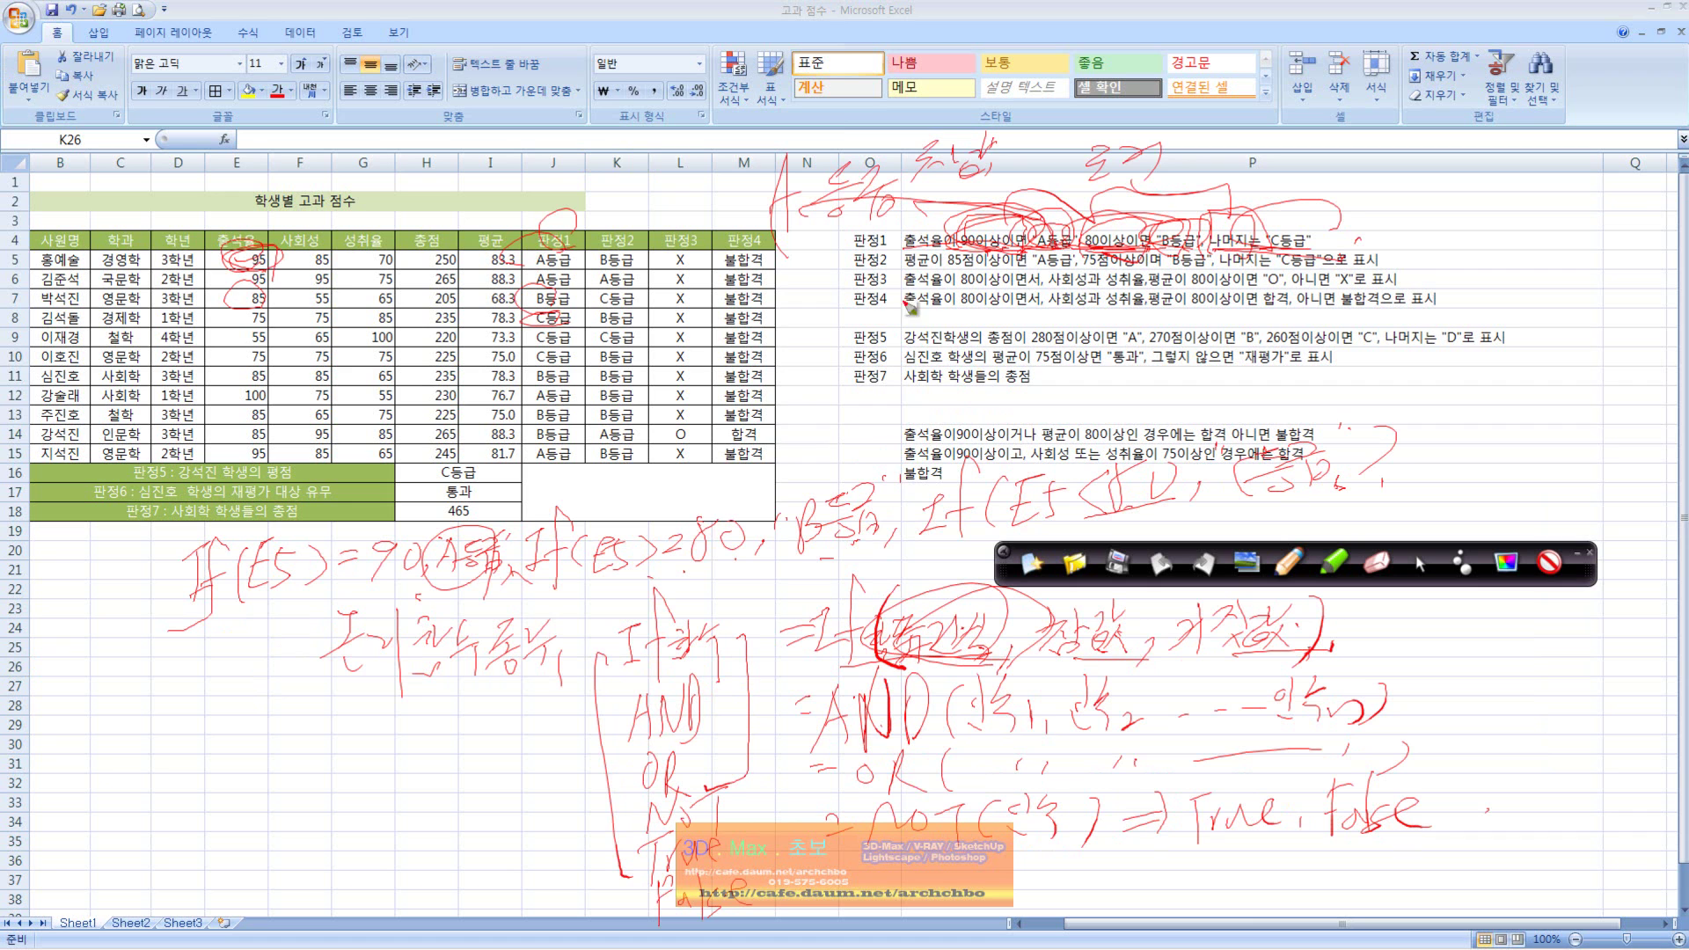
# Circle 판정3 and mark its 80이상 condition, and handwrite AND, OR, NOT below the table with ~그리고 under AND.
pyautogui.moveTo(862, 280)
pyautogui.mouseDown()
pyautogui.moveTo(1045, 291)
pyautogui.moveTo(1051, 265)
pyautogui.moveTo(981, 292)
pyautogui.mouseUp()
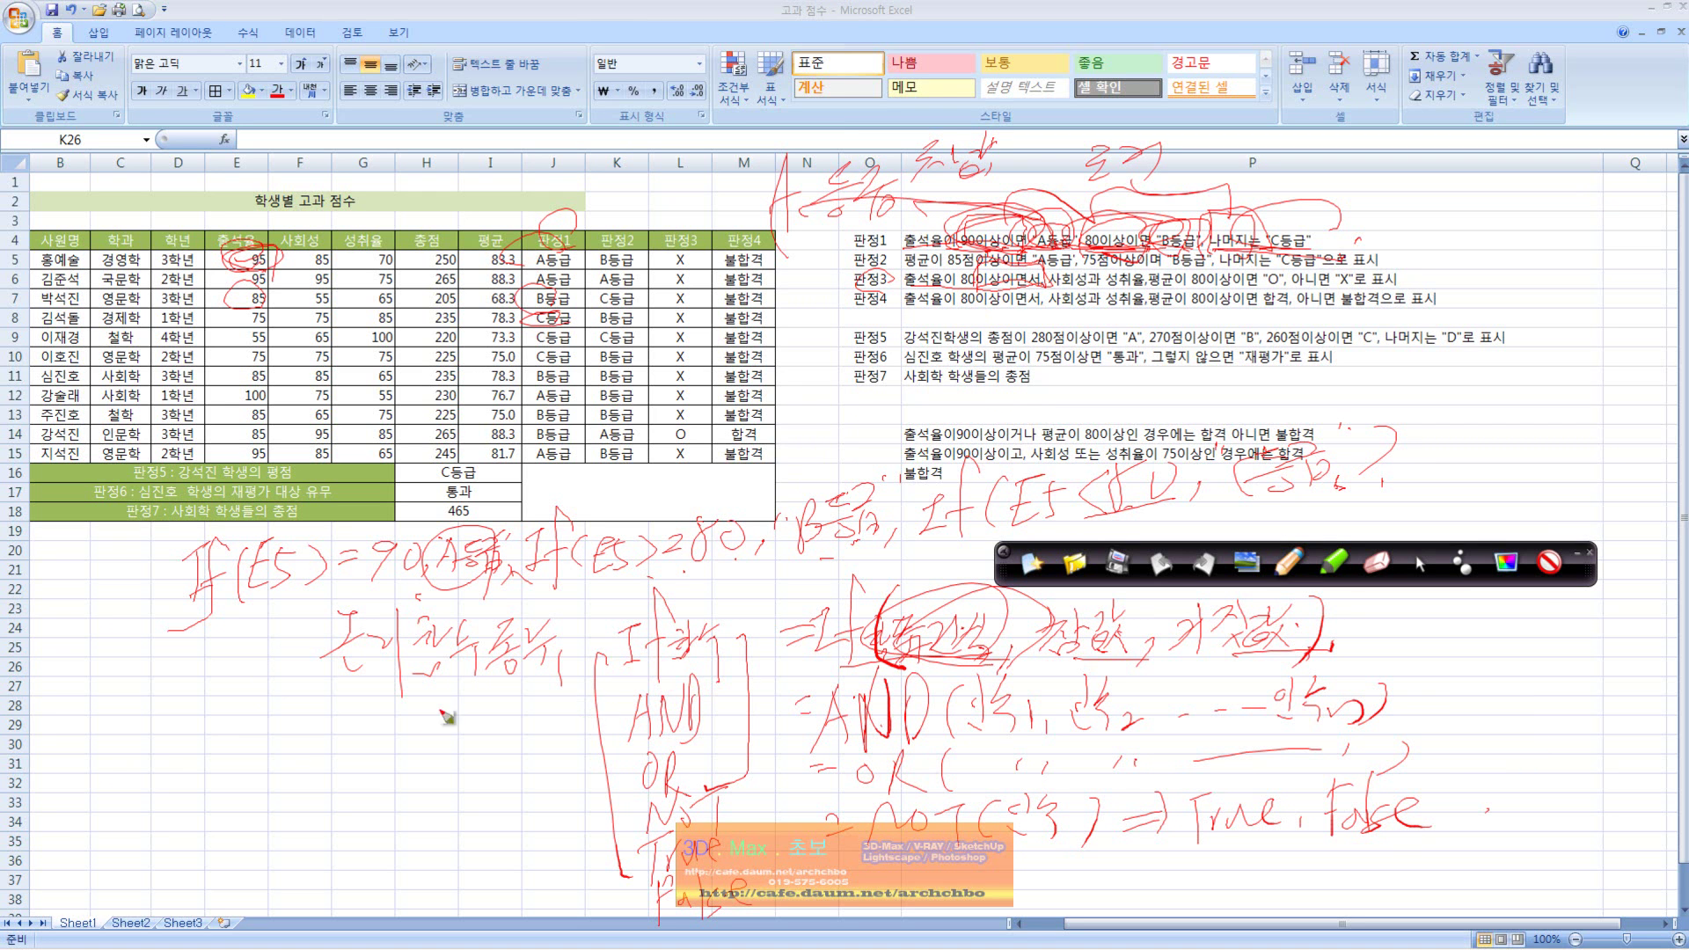
pyautogui.moveTo(161, 774)
pyautogui.mouseDown()
pyautogui.moveTo(224, 696)
pyautogui.moveTo(285, 724)
pyautogui.moveTo(346, 682)
pyautogui.moveTo(512, 696)
pyautogui.moveTo(521, 739)
pyautogui.mouseUp()
pyautogui.moveTo(124, 821)
pyautogui.mouseDown()
pyautogui.moveTo(153, 802)
pyautogui.moveTo(244, 814)
pyautogui.mouseUp()
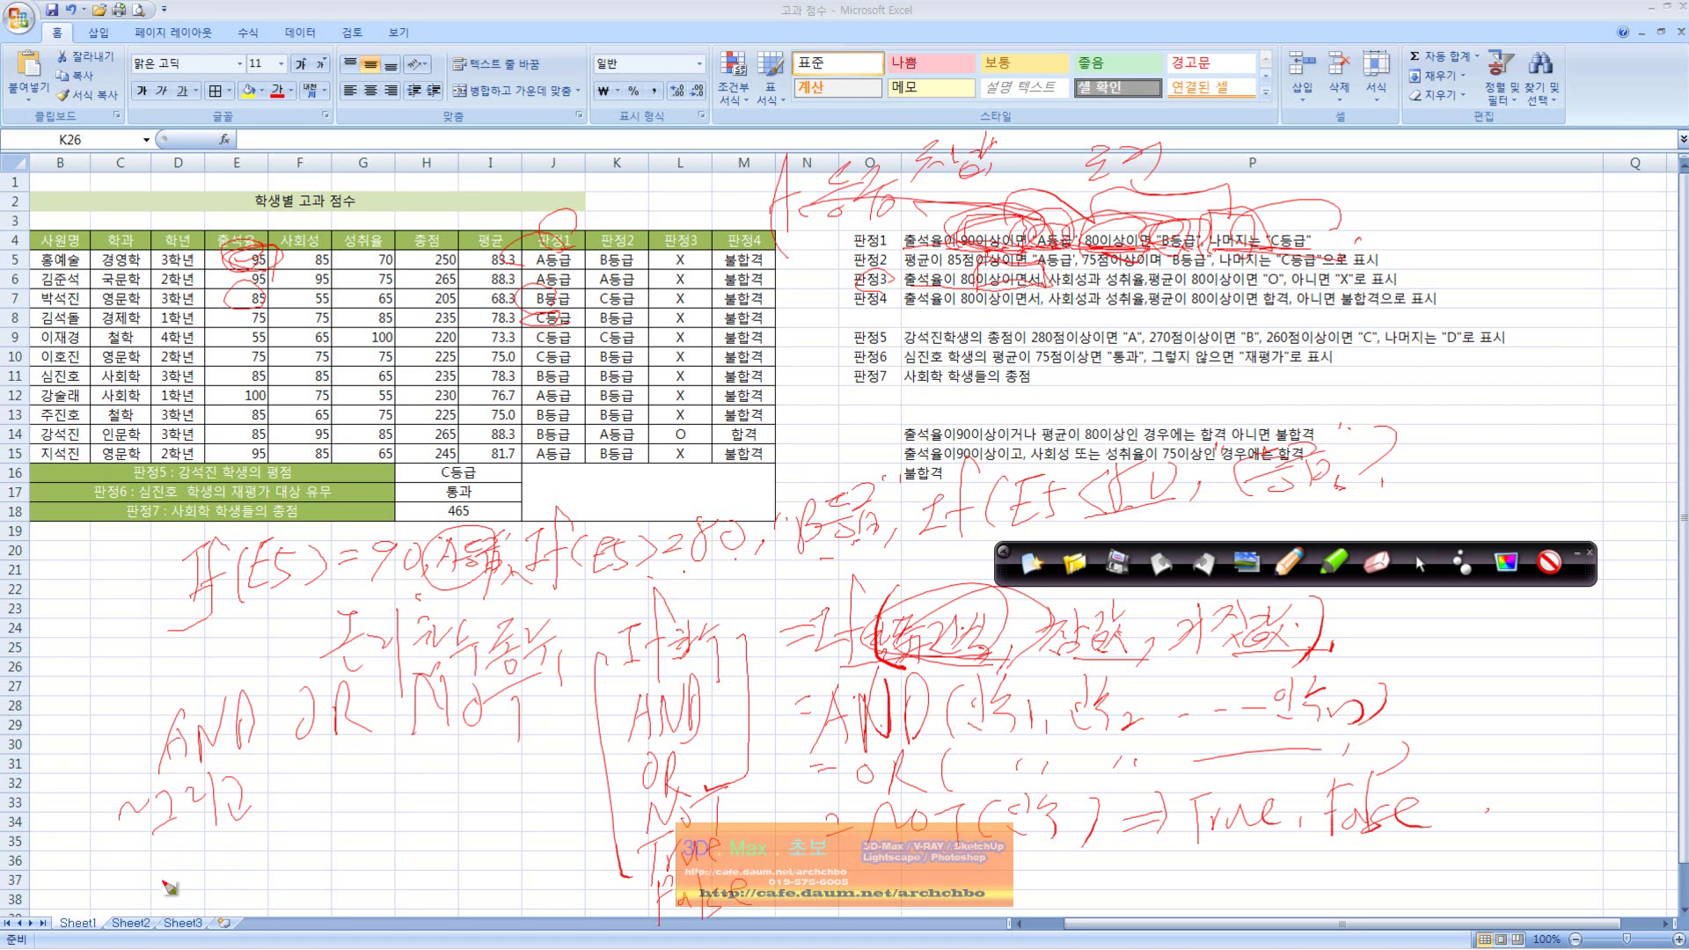
# Handwrite a short Korean example sentence for the AND condition beneath ~그리고.
pyautogui.moveTo(151, 862)
pyautogui.mouseDown()
pyautogui.moveTo(180, 872)
pyautogui.moveTo(264, 835)
pyautogui.moveTo(292, 858)
pyautogui.mouseUp()
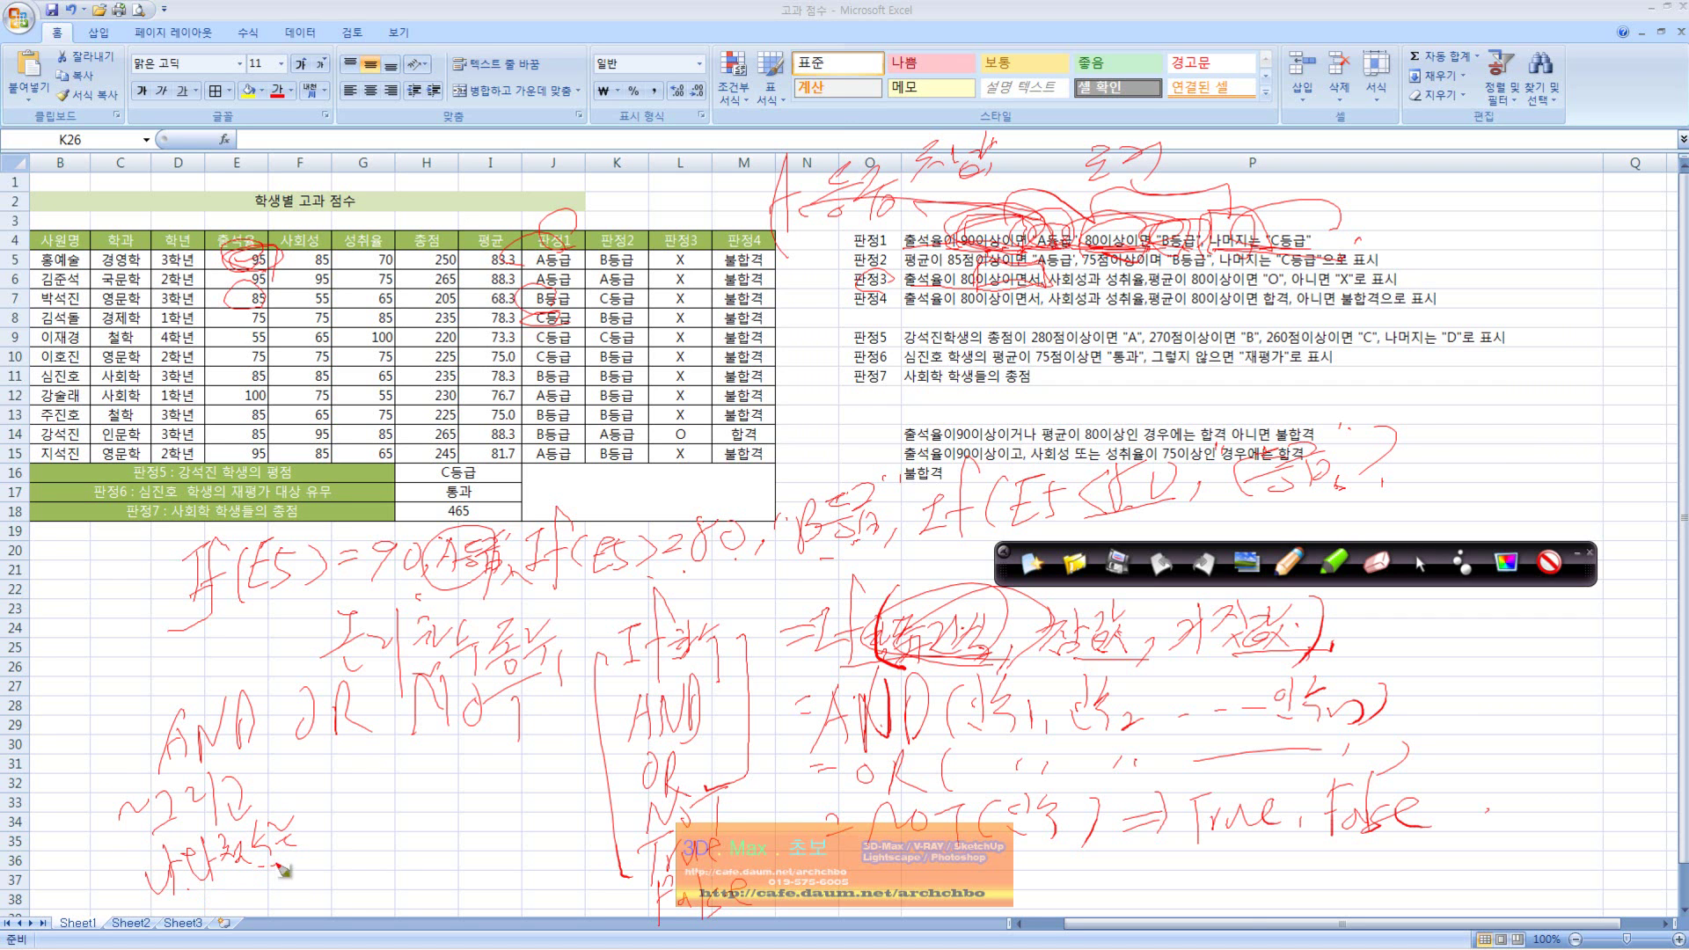
pyautogui.moveTo(271, 871)
pyautogui.mouseDown()
pyautogui.moveTo(229, 889)
pyautogui.moveTo(303, 879)
pyautogui.moveTo(325, 895)
pyautogui.moveTo(337, 870)
pyautogui.moveTo(341, 888)
pyautogui.mouseUp()
pyautogui.moveTo(346, 871)
pyautogui.mouseDown()
pyautogui.moveTo(347, 899)
pyautogui.moveTo(400, 871)
pyautogui.moveTo(413, 890)
pyautogui.moveTo(462, 849)
pyautogui.mouseUp()
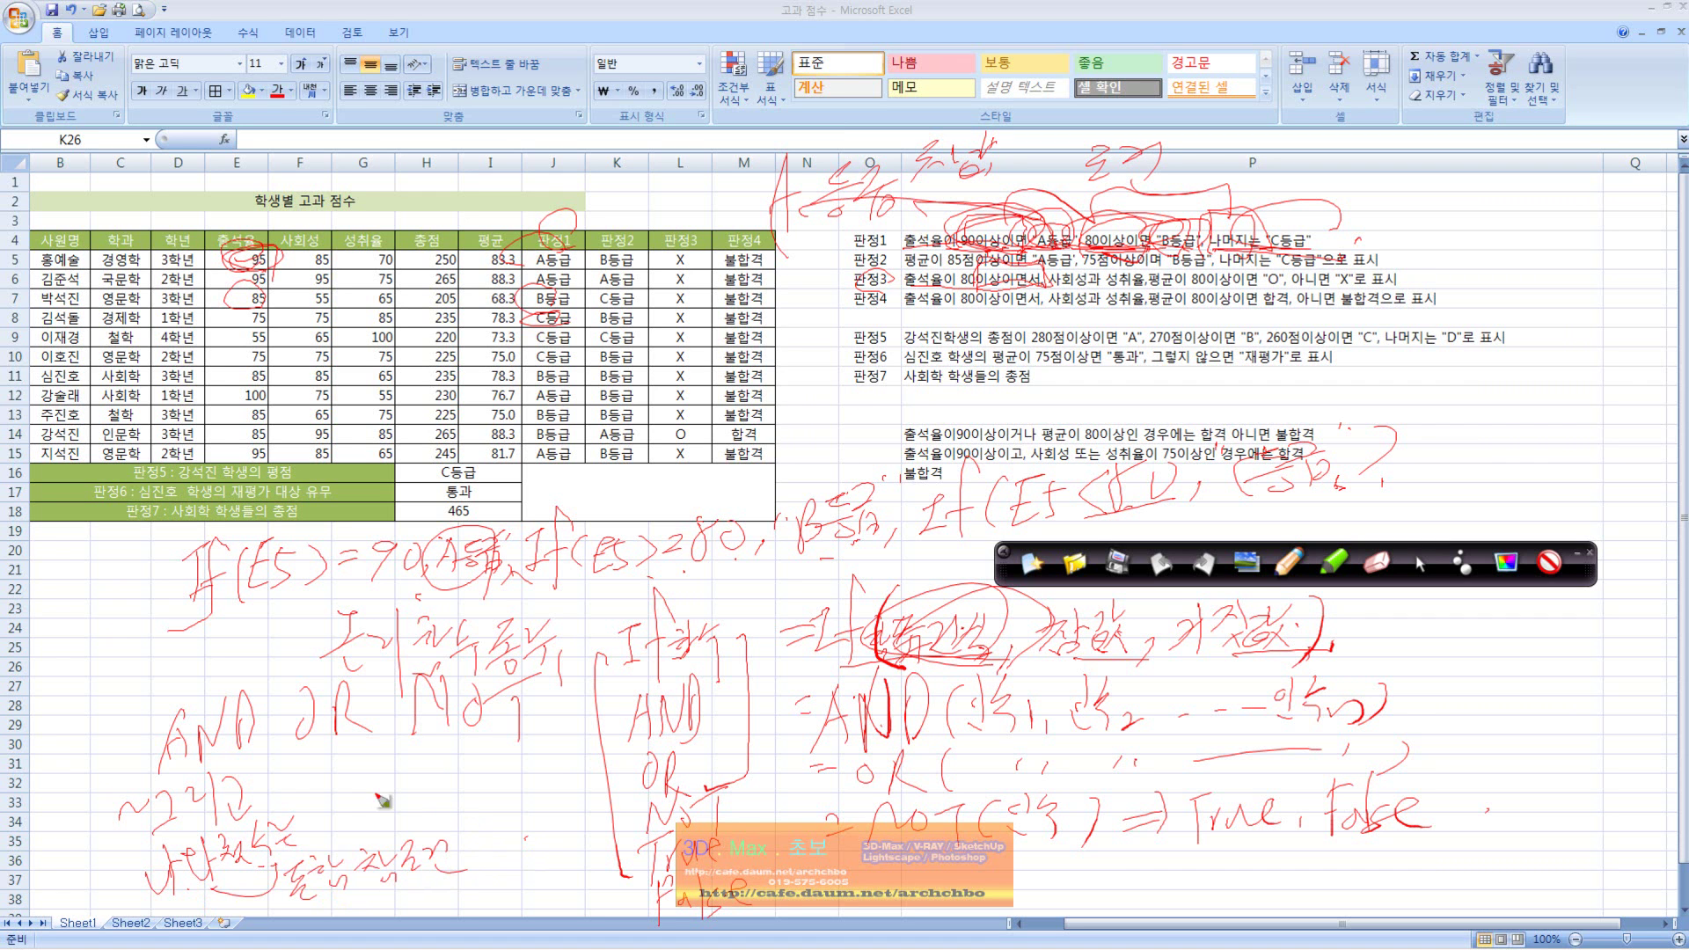
# Handwrite the OR example beginning 나 또는 철수는 beside the AND example, and complete it with its condition.
pyautogui.moveTo(331, 799); pyautogui.dragTo(355, 832)
pyautogui.moveTo(357, 814); pyautogui.dragTo(527, 774)
pyautogui.click(570, 774)
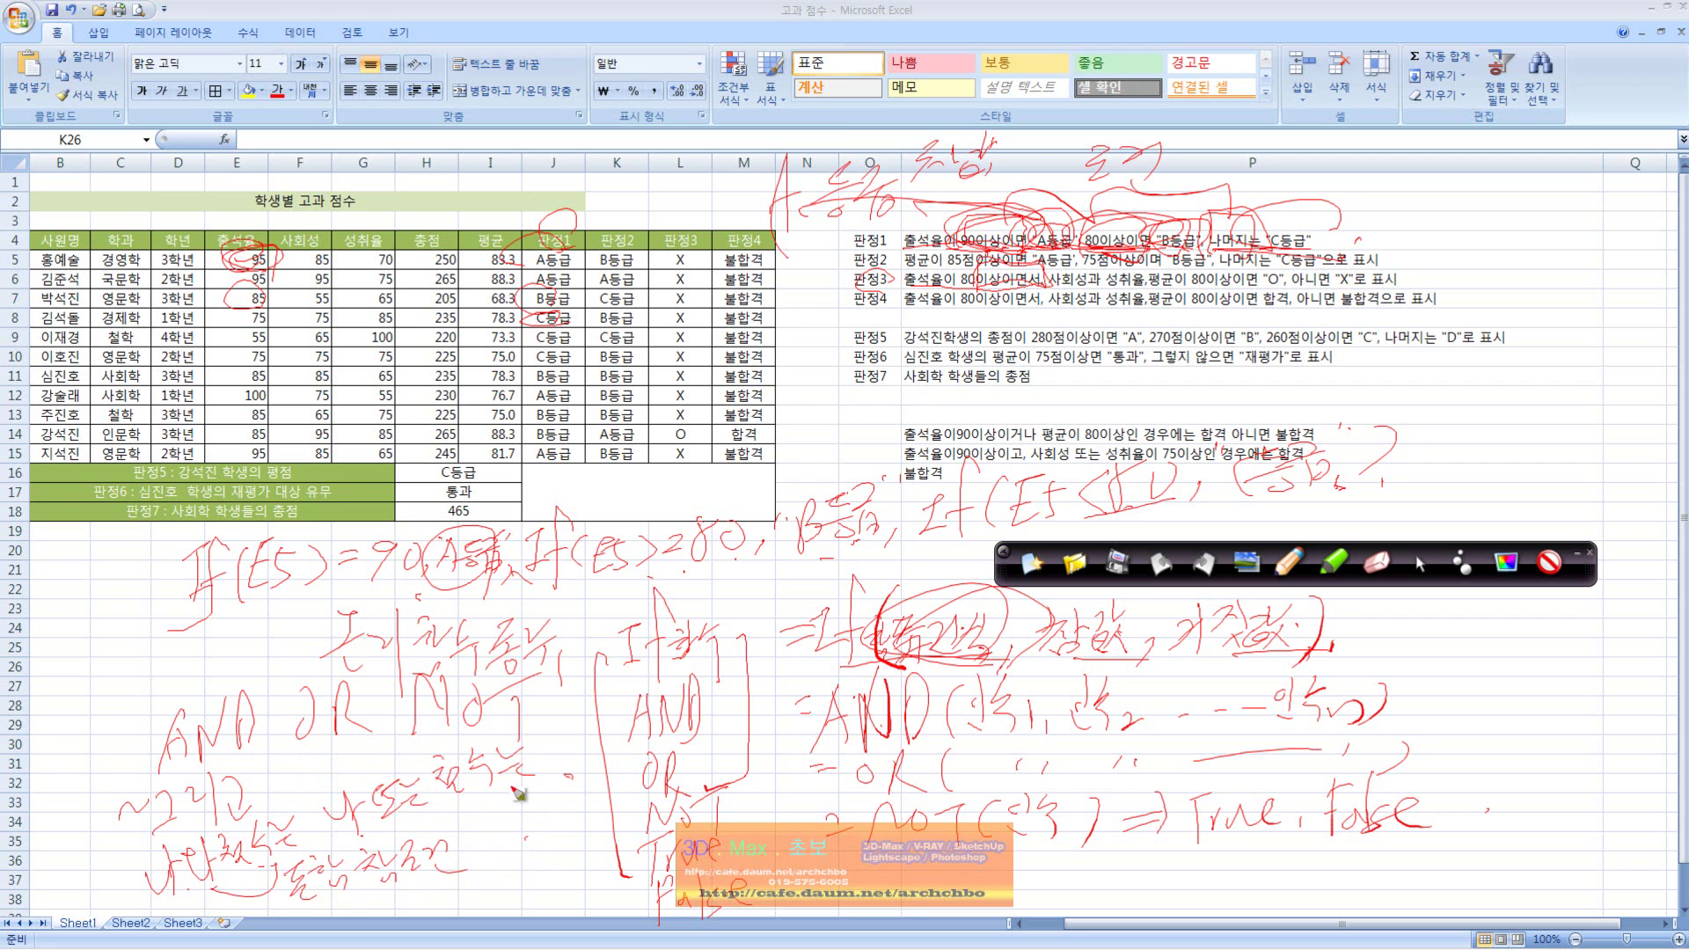
pyautogui.moveTo(508, 803)
pyautogui.mouseDown()
pyautogui.moveTo(490, 823)
pyautogui.moveTo(575, 826)
pyautogui.mouseUp()
pyautogui.moveTo(583, 778)
pyautogui.mouseDown()
pyautogui.moveTo(589, 838)
pyautogui.moveTo(554, 892)
pyautogui.mouseUp()
pyautogui.moveTo(585, 851)
pyautogui.mouseDown()
pyautogui.moveTo(600, 871)
pyautogui.moveTo(625, 851)
pyautogui.mouseUp()
pyautogui.moveTo(609, 847); pyautogui.dragTo(611, 927)
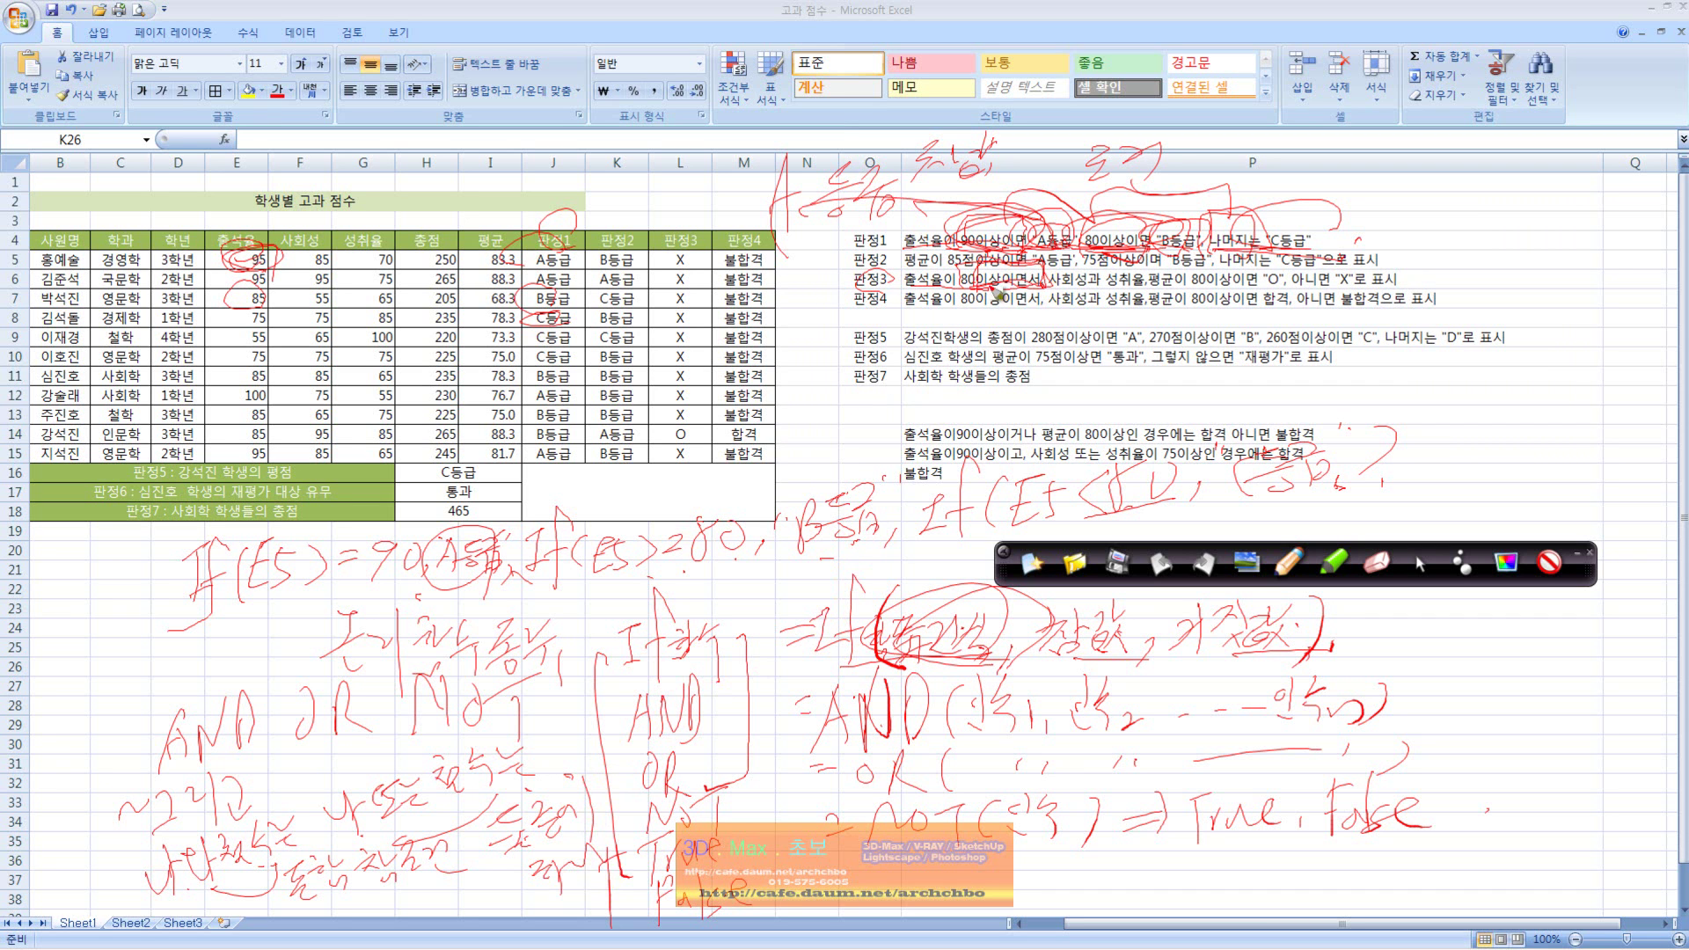
# Handwrite "and" beside the 판정3 and 판정4 conditions, and clear all annotations from the worksheet.
pyautogui.moveTo(908, 303)
pyautogui.mouseDown()
pyautogui.moveTo(807, 371)
pyautogui.moveTo(813, 415)
pyautogui.moveTo(846, 397)
pyautogui.mouseUp()
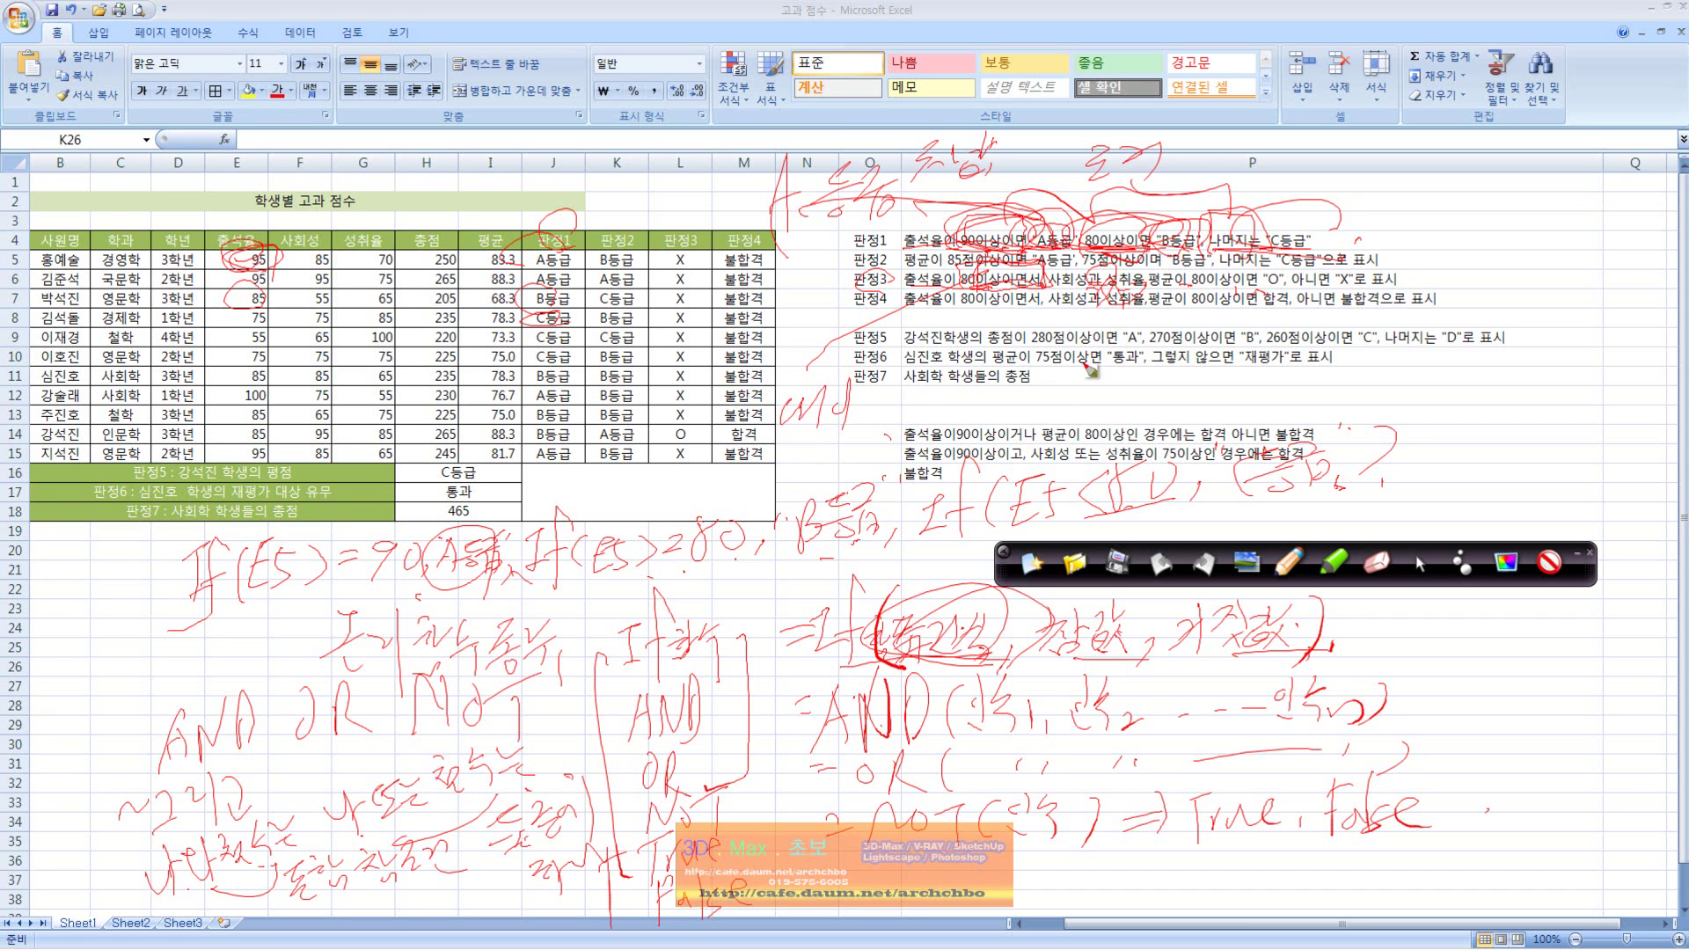
pyautogui.moveTo(1410, 264)
pyautogui.mouseDown()
pyautogui.moveTo(1435, 283)
pyautogui.moveTo(1478, 264)
pyautogui.moveTo(1502, 294)
pyautogui.mouseUp()
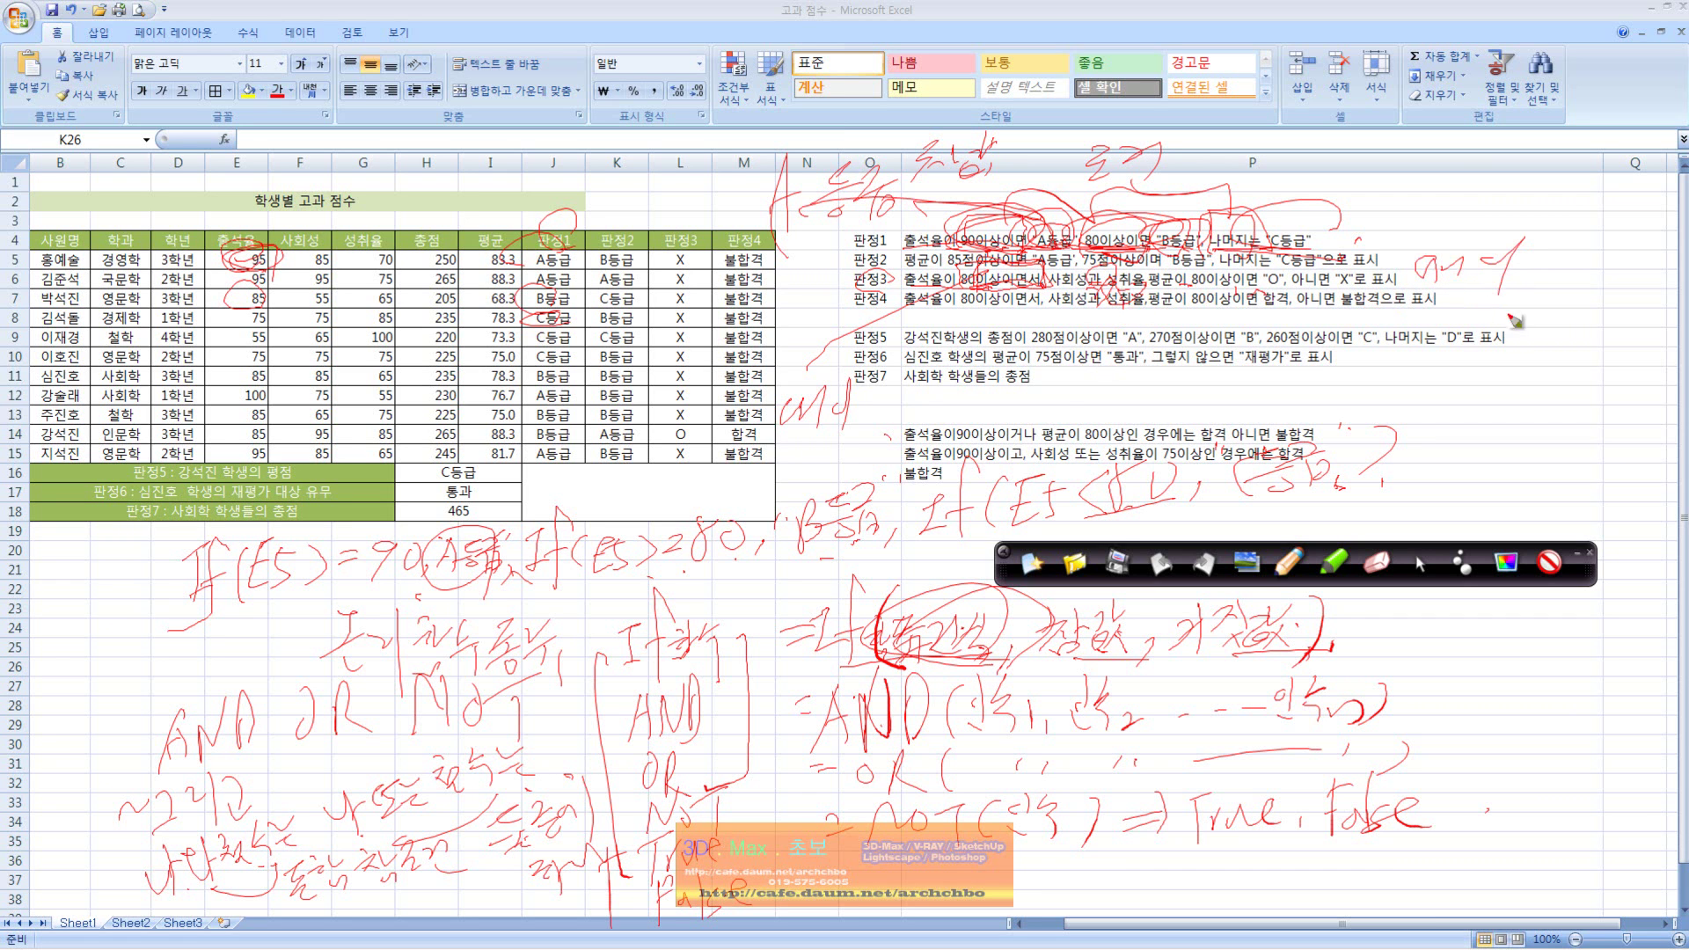
pyautogui.click(1045, 570)
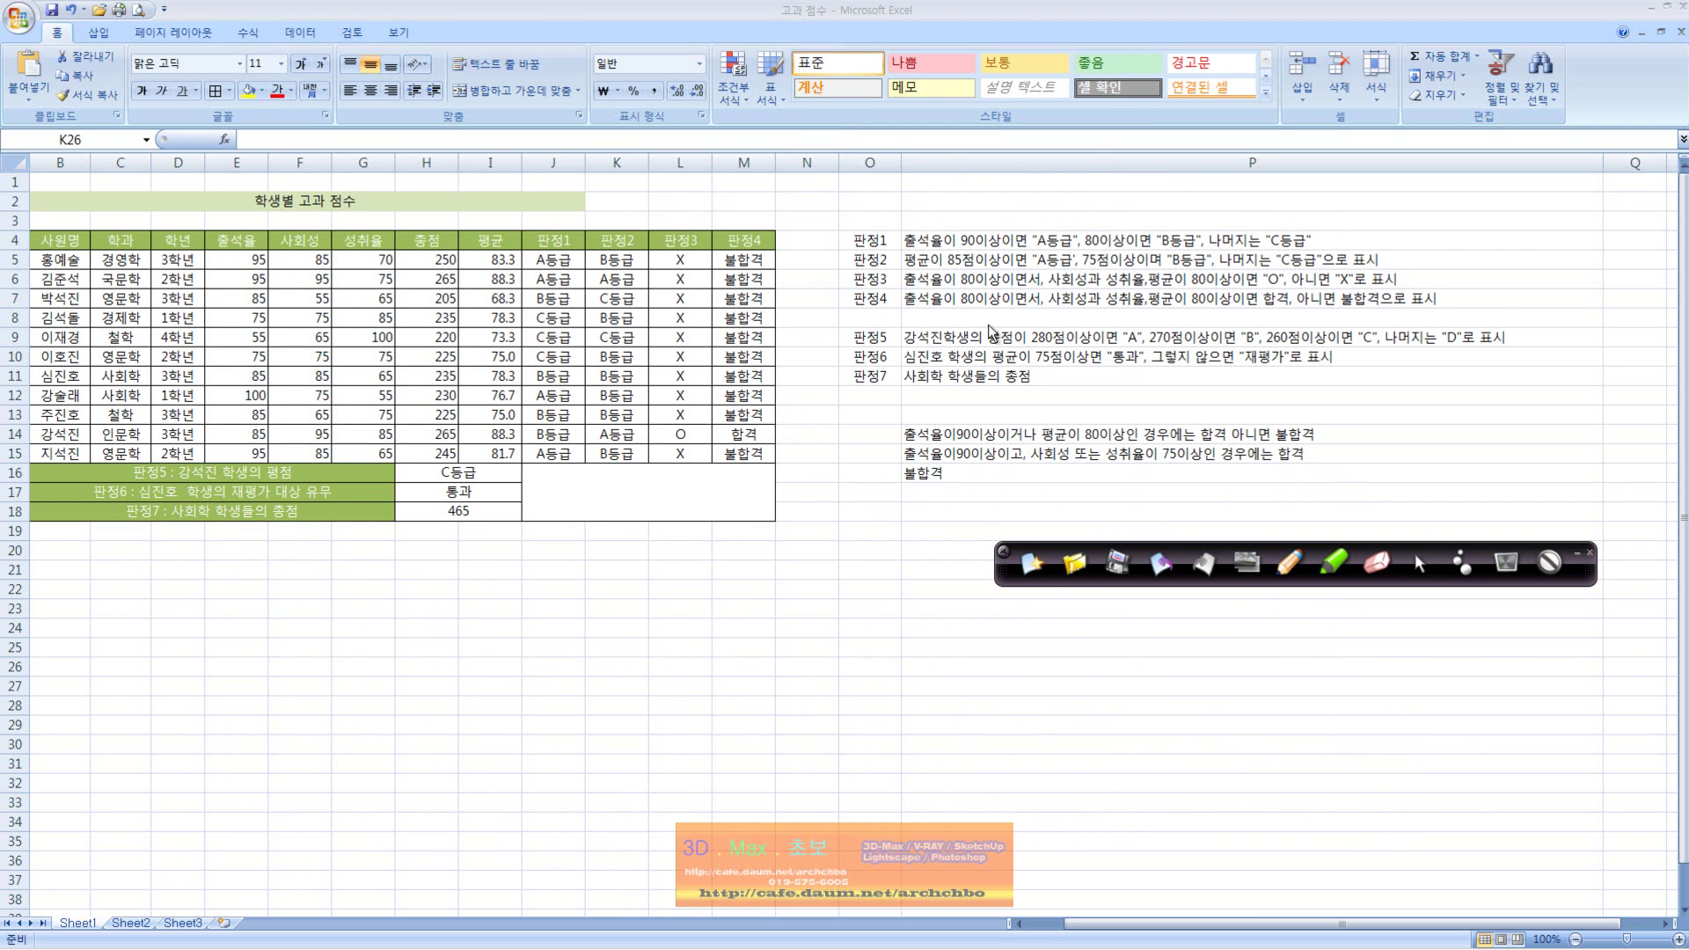
# Examine the 판정1 formula in J5 and the 판정4 formula in M6.
pyautogui.click(965, 314)
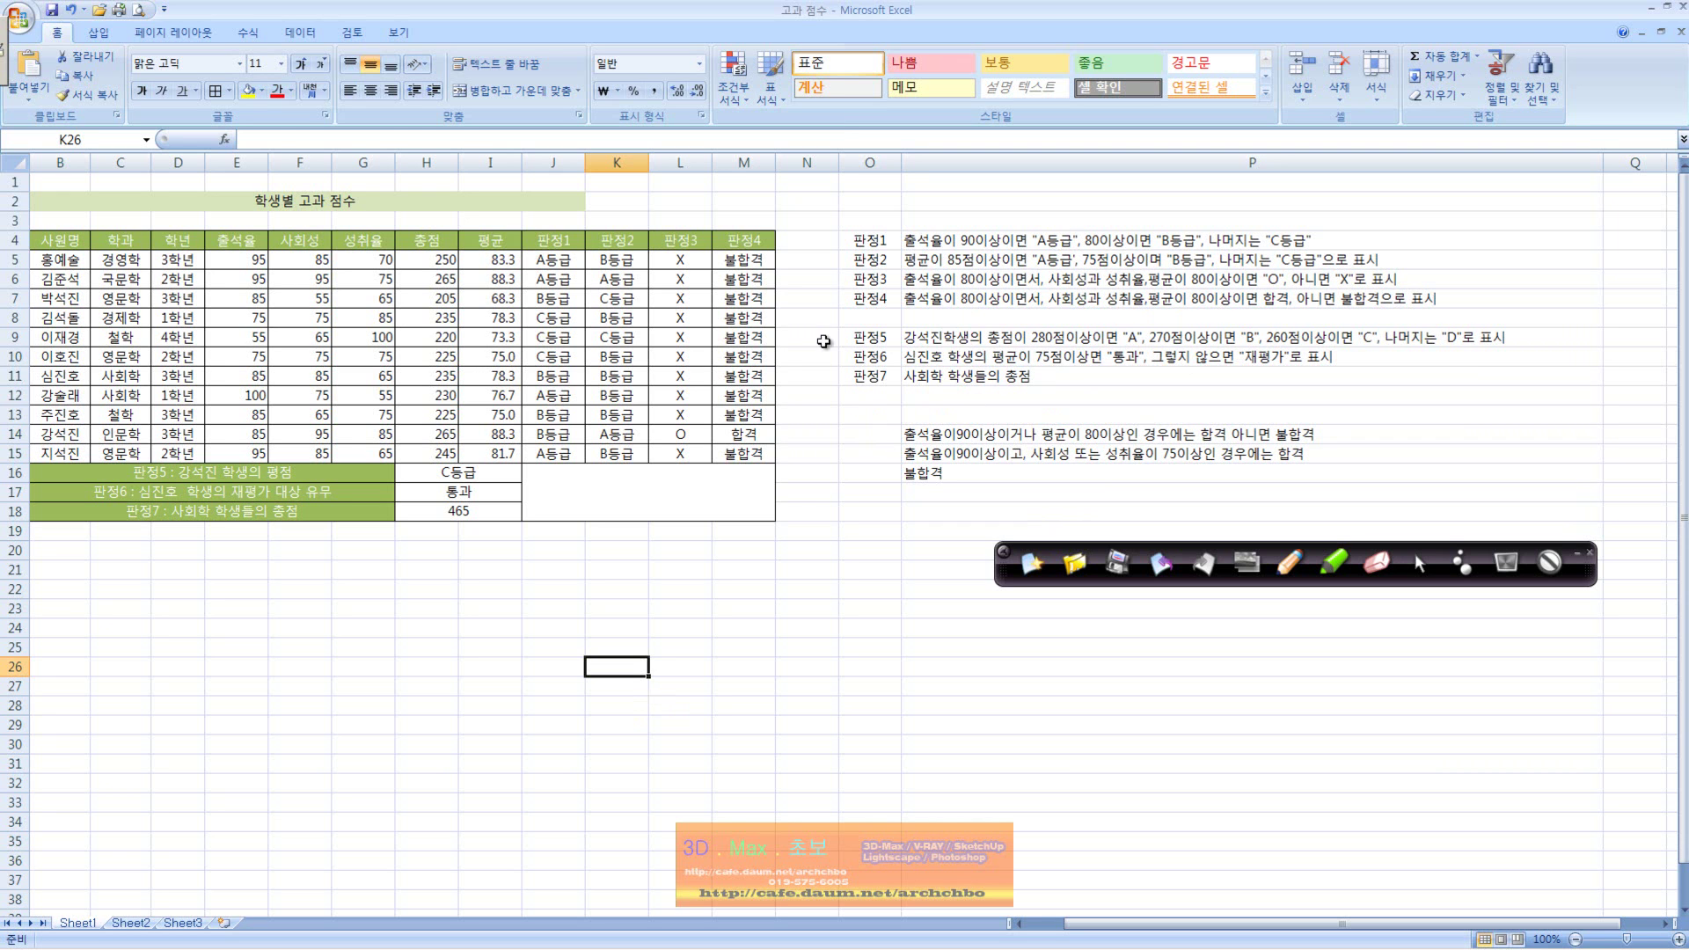
pyautogui.click(563, 260)
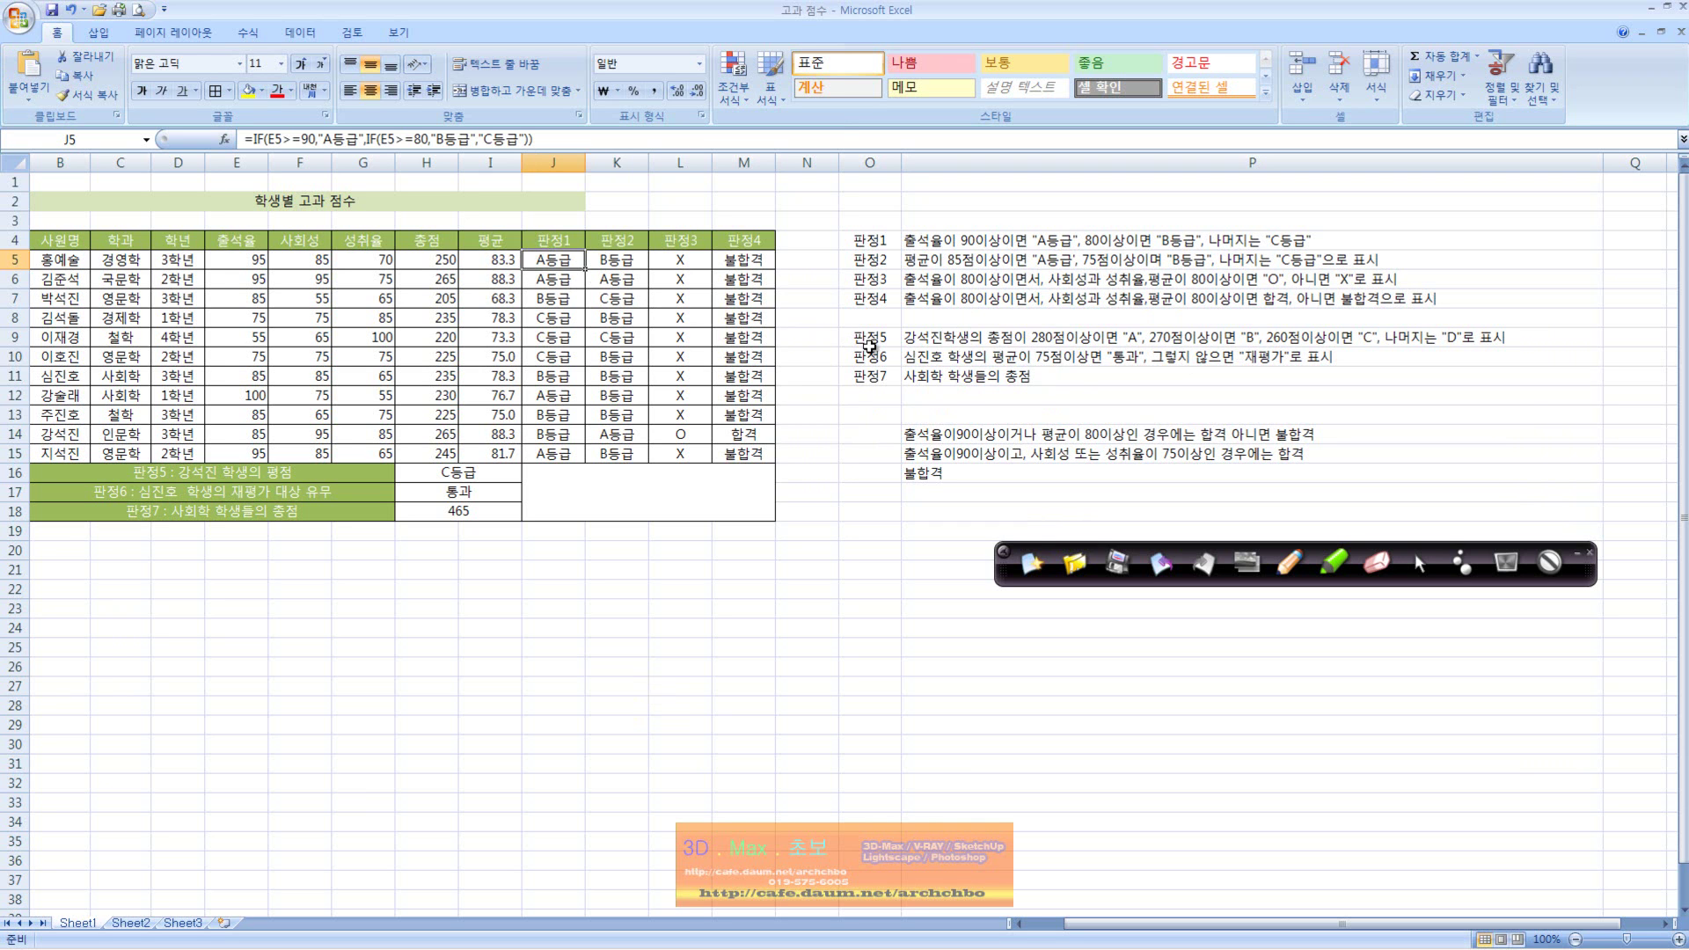
pyautogui.click(749, 277)
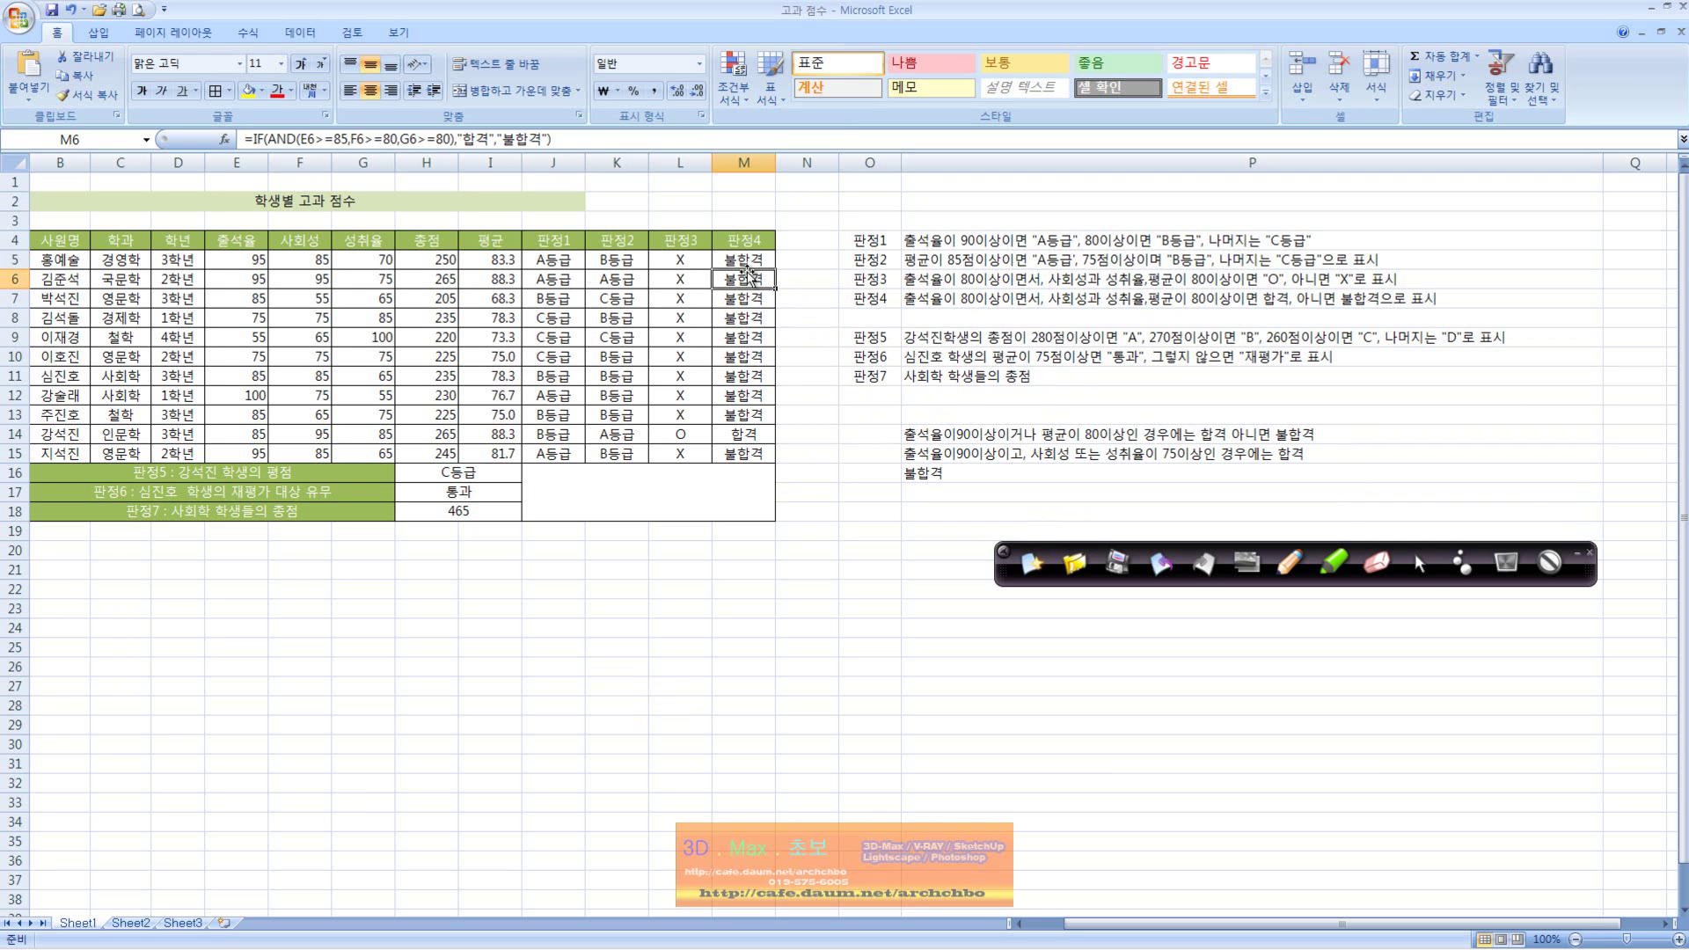
# Handwrite If(조건식, 참값, 거짓값 followed by a nested IF(AND(OR(NOT( chain with closing parentheses, and underline the whole line.
pyautogui.click(1289, 563)
pyautogui.moveTo(165, 655)
pyautogui.mouseDown()
pyautogui.moveTo(171, 681)
pyautogui.moveTo(201, 674)
pyautogui.mouseUp()
pyautogui.moveTo(227, 640)
pyautogui.mouseDown()
pyautogui.moveTo(212, 696)
pyautogui.moveTo(236, 652)
pyautogui.moveTo(258, 684)
pyautogui.moveTo(579, 560)
pyautogui.moveTo(638, 607)
pyautogui.moveTo(778, 528)
pyautogui.moveTo(667, 554)
pyautogui.moveTo(693, 525)
pyautogui.moveTo(752, 555)
pyautogui.moveTo(773, 498)
pyautogui.moveTo(908, 488)
pyautogui.moveTo(924, 461)
pyautogui.moveTo(1001, 469)
pyautogui.moveTo(1022, 512)
pyautogui.mouseUp()
pyautogui.moveTo(1105, 457); pyautogui.dragTo(1096, 487)
pyautogui.moveTo(1205, 440); pyautogui.dragTo(1198, 475)
pyautogui.moveTo(1267, 427); pyautogui.dragTo(1258, 446)
pyautogui.moveTo(1359, 424); pyautogui.dragTo(1339, 485)
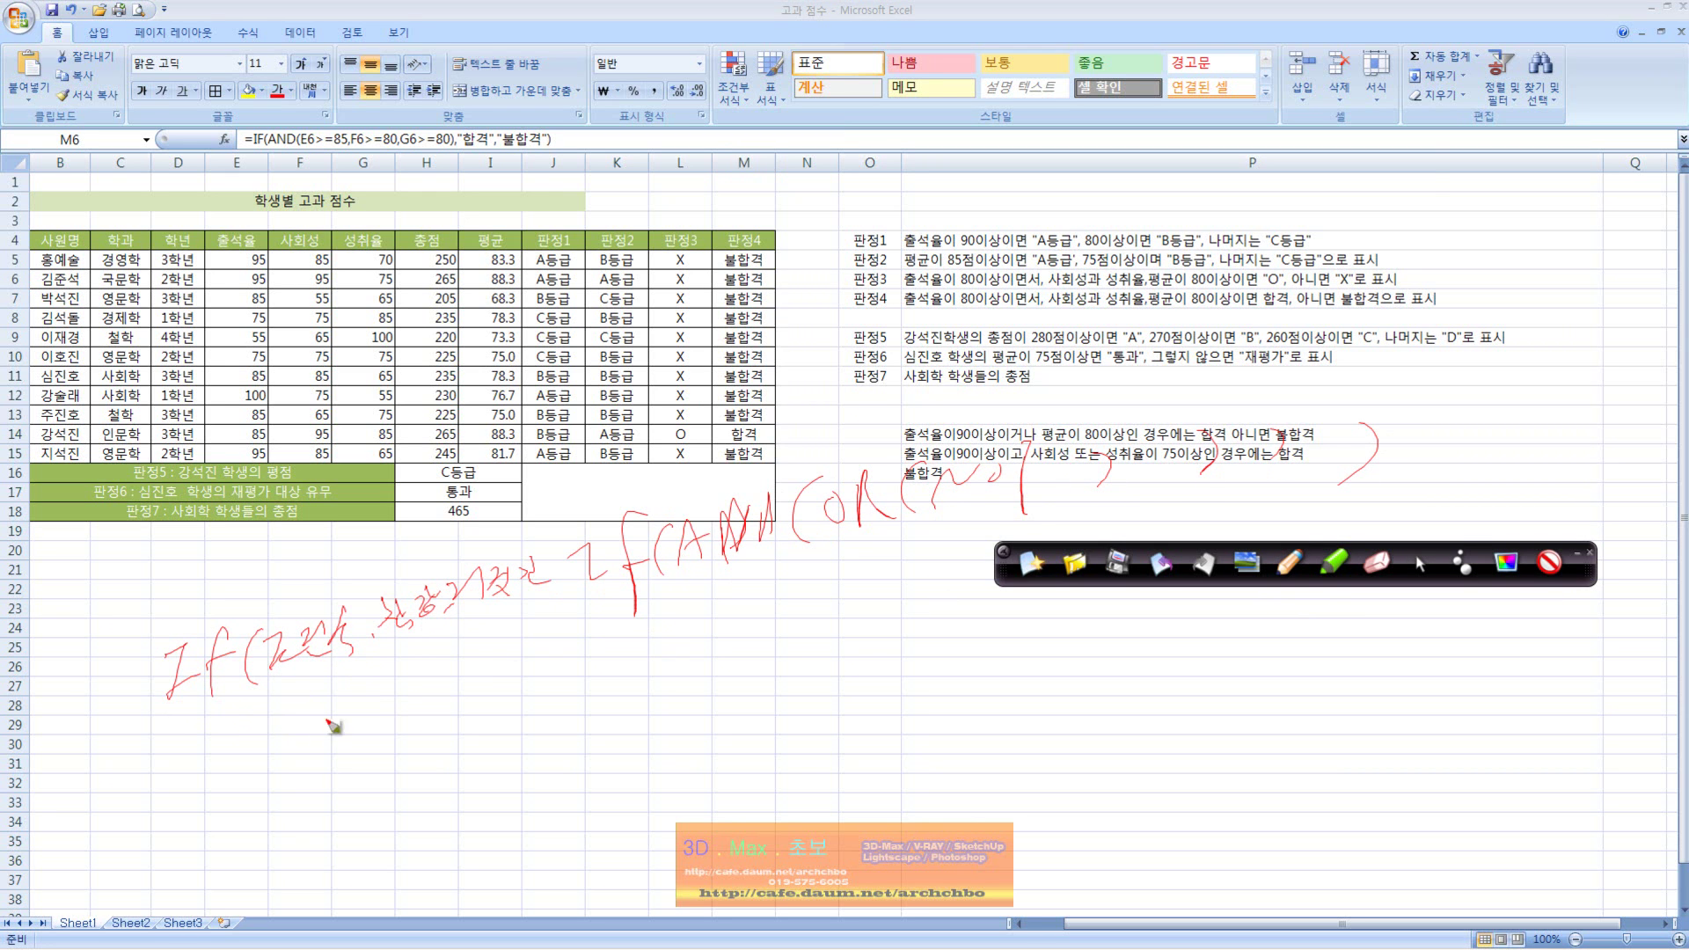
pyautogui.moveTo(213, 724); pyautogui.dragTo(1263, 469)
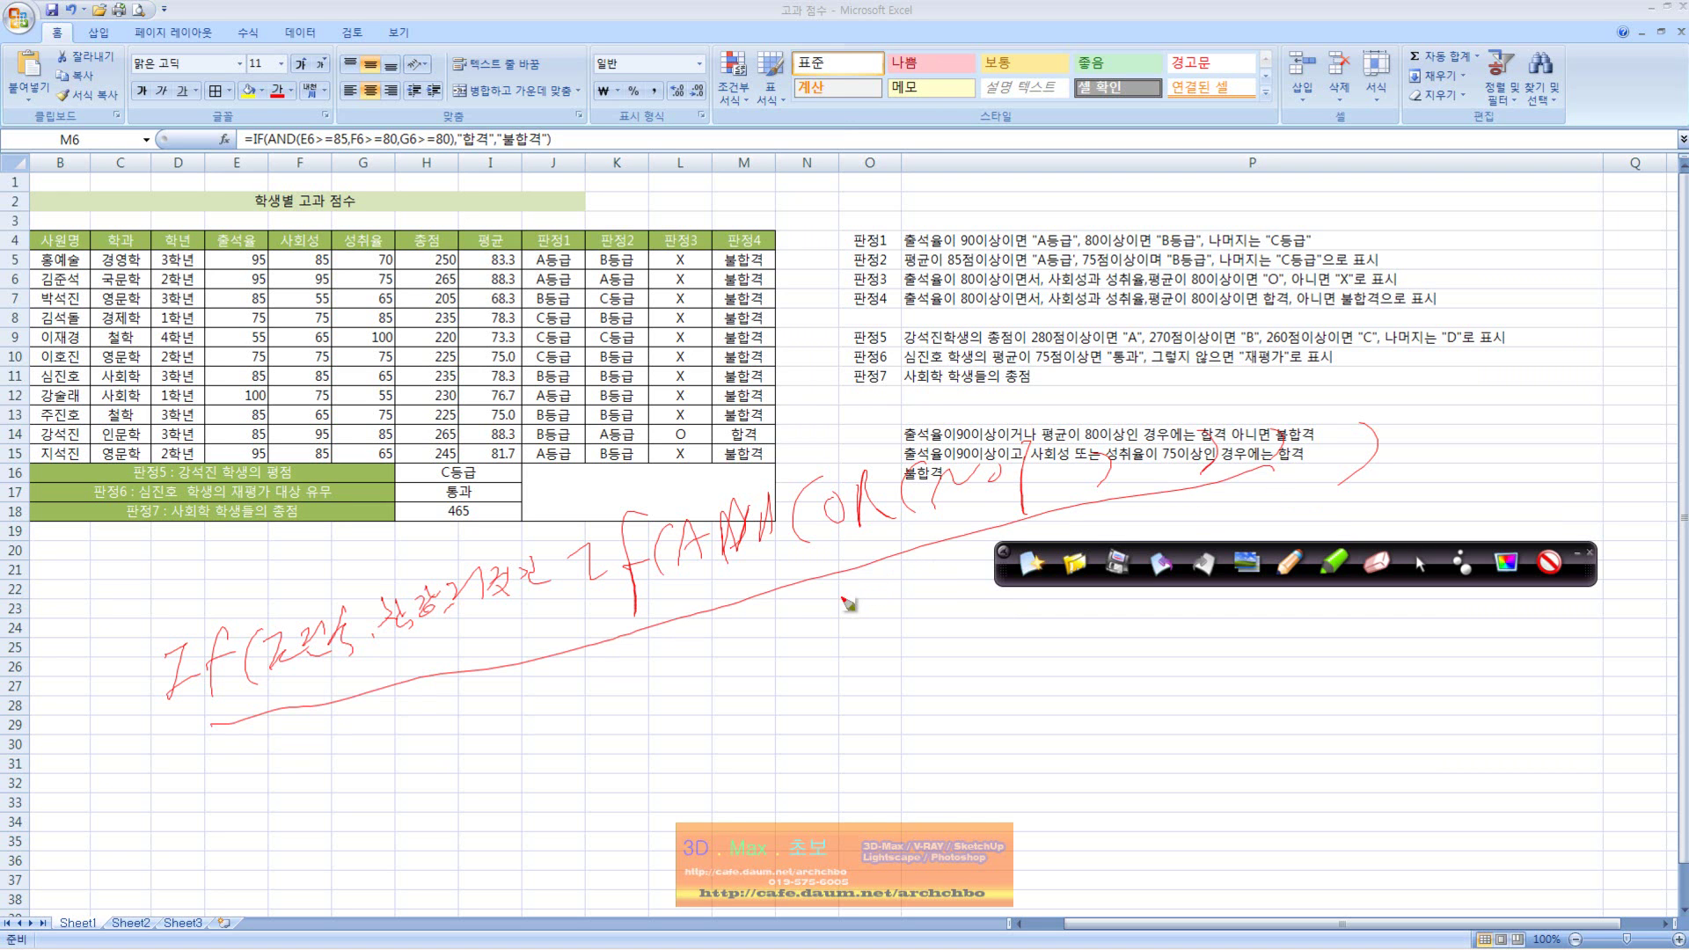
# Handwrite 복잡 below the underlined nested function chain.
pyautogui.moveTo(589, 699)
pyautogui.mouseDown()
pyautogui.moveTo(557, 737)
pyautogui.moveTo(582, 743)
pyautogui.mouseUp()
pyautogui.moveTo(557, 694); pyautogui.dragTo(565, 728)
pyautogui.moveTo(580, 701); pyautogui.dragTo(559, 735)
pyautogui.moveTo(565, 733)
pyautogui.mouseDown()
pyautogui.moveTo(562, 750)
pyautogui.moveTo(586, 737)
pyautogui.mouseUp()
pyautogui.moveTo(570, 748); pyautogui.dragTo(592, 770)
pyautogui.moveTo(599, 706); pyautogui.dragTo(605, 737)
pyautogui.moveTo(629, 695); pyautogui.dragTo(635, 729)
pyautogui.moveTo(634, 730)
pyautogui.mouseDown()
pyautogui.moveTo(646, 722)
pyautogui.moveTo(636, 740)
pyautogui.mouseUp()
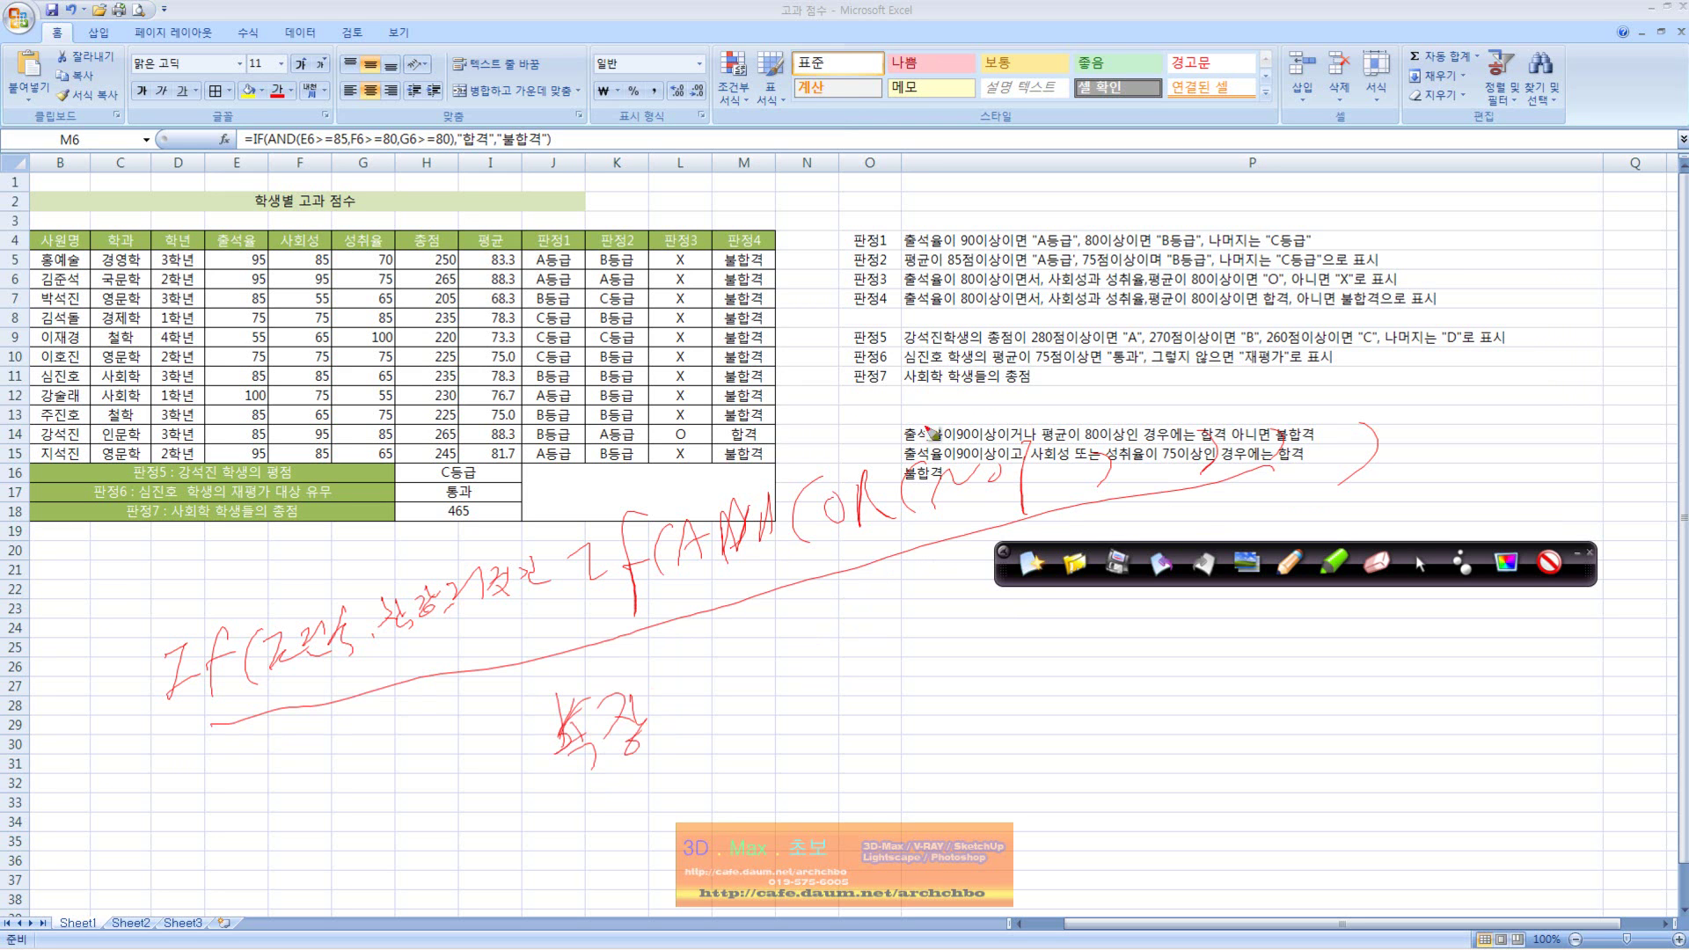
# Mark the 판정5 condition and the nested IF(AND( portion of the chain, and clear all annotations.
pyautogui.moveTo(919, 337); pyautogui.dragTo(1029, 343)
pyautogui.moveTo(642, 596); pyautogui.dragTo(860, 540)
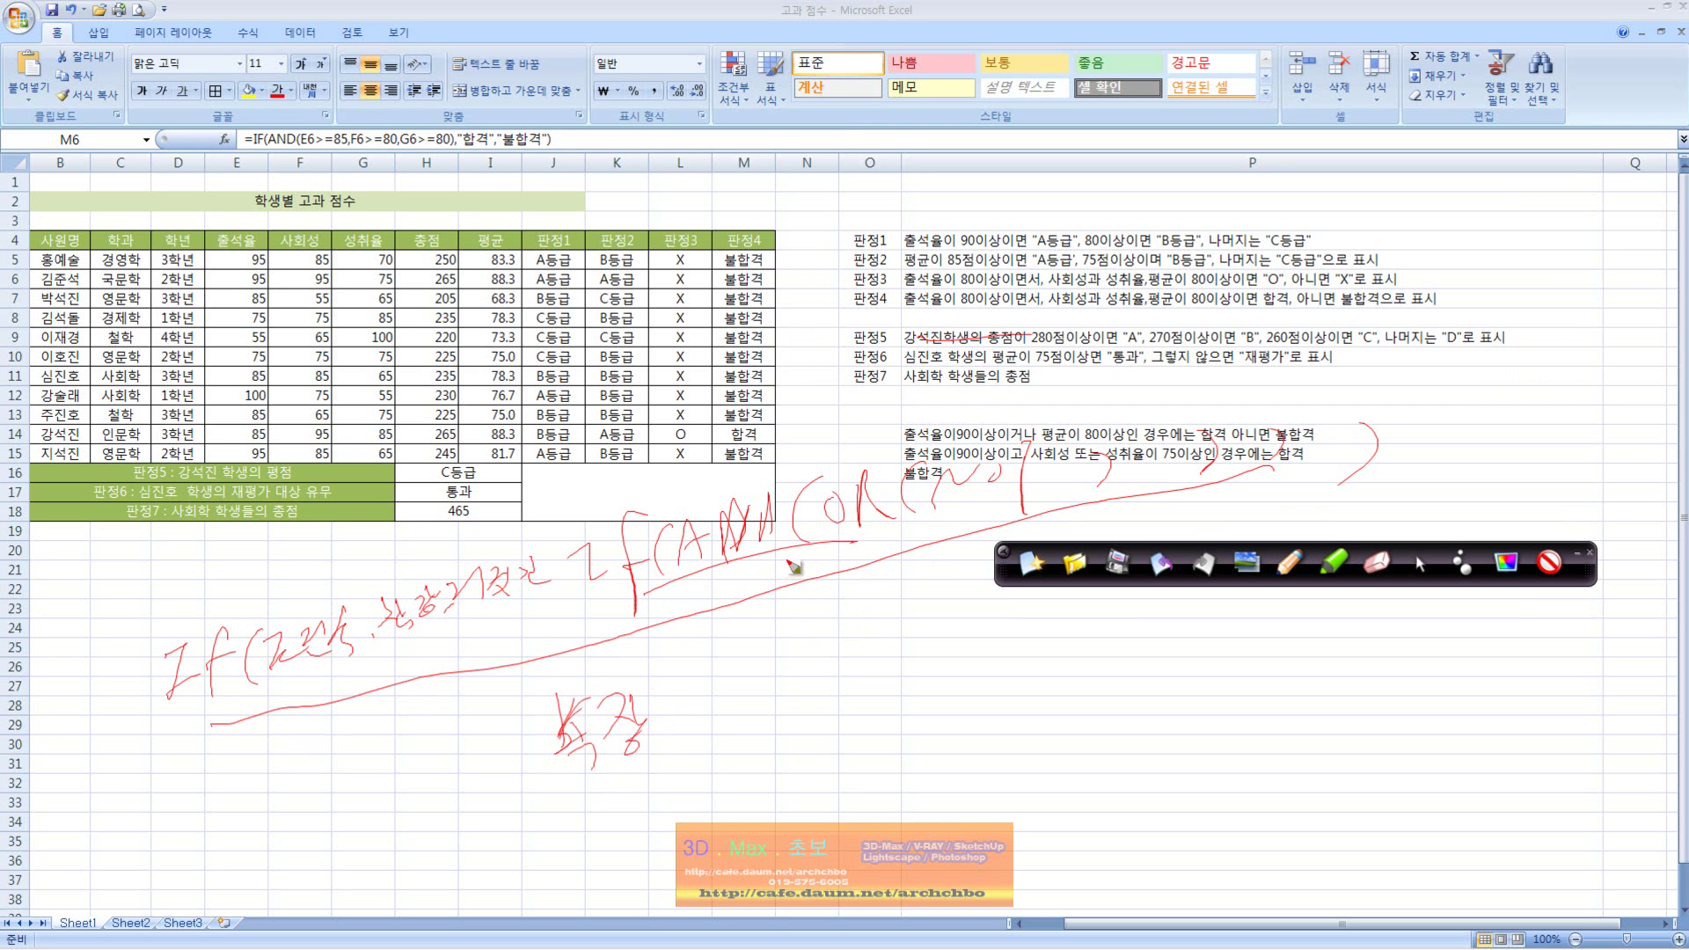
pyautogui.moveTo(722, 727); pyautogui.dragTo(798, 596)
pyautogui.moveTo(759, 653); pyautogui.dragTo(821, 620)
pyautogui.click(1027, 562)
pyautogui.click(1408, 566)
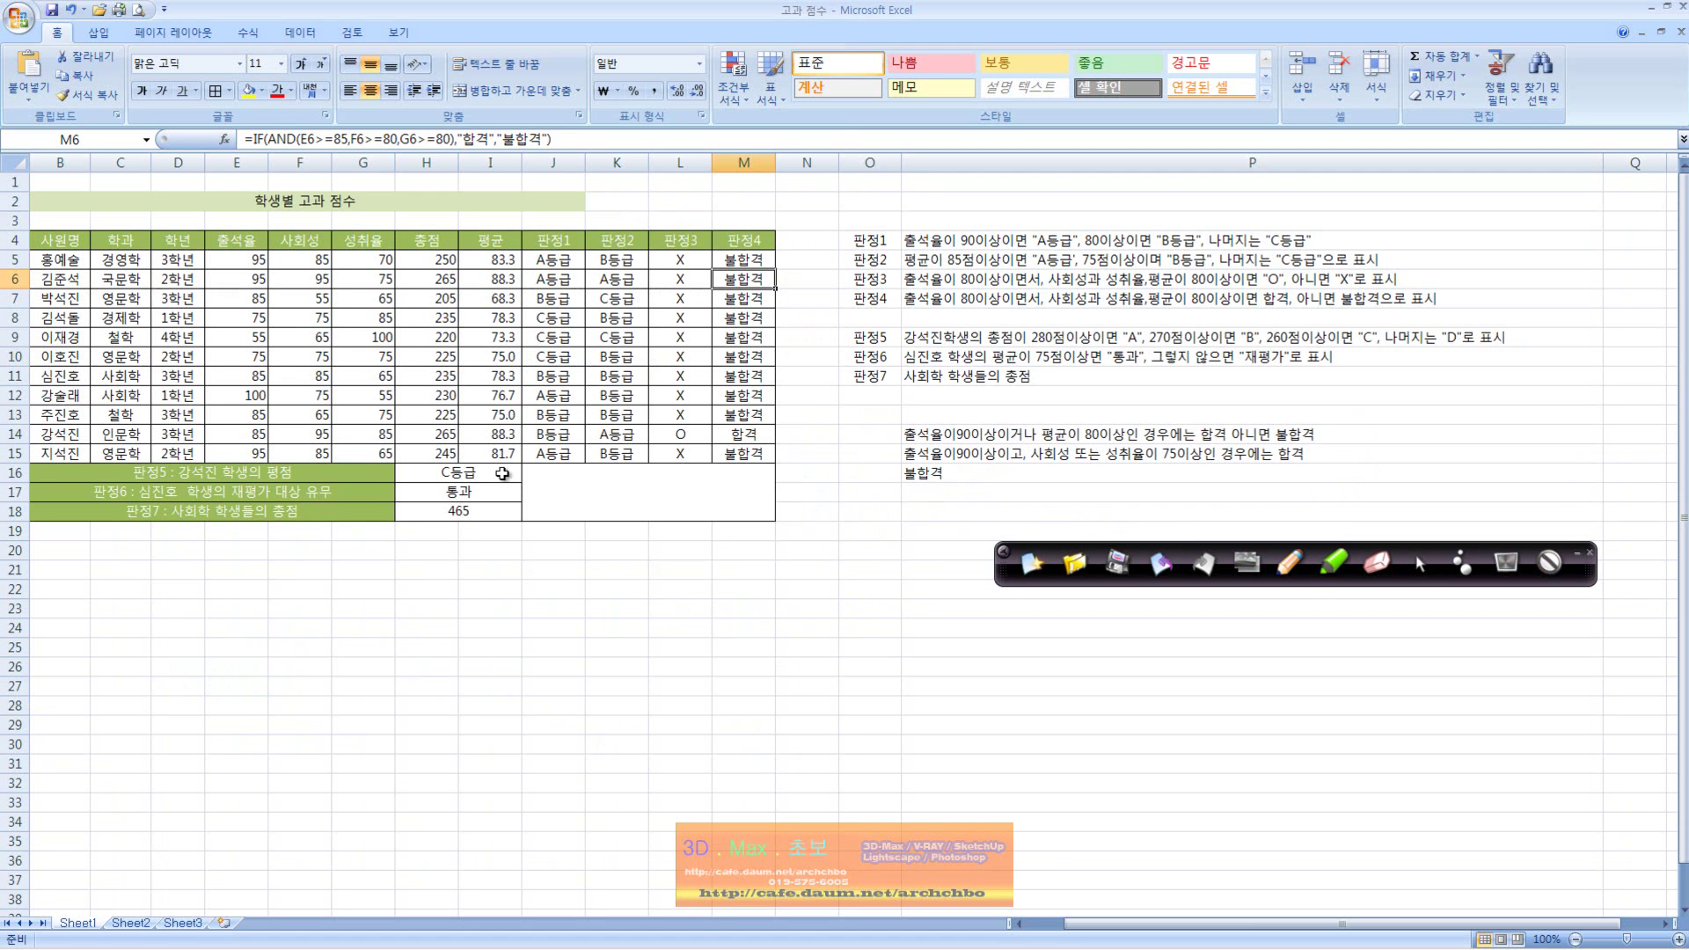
# Compare the 판정5 formula in H16 and the 판정1 formula in J5 with the condition text in P4.
pyautogui.click(453, 473)
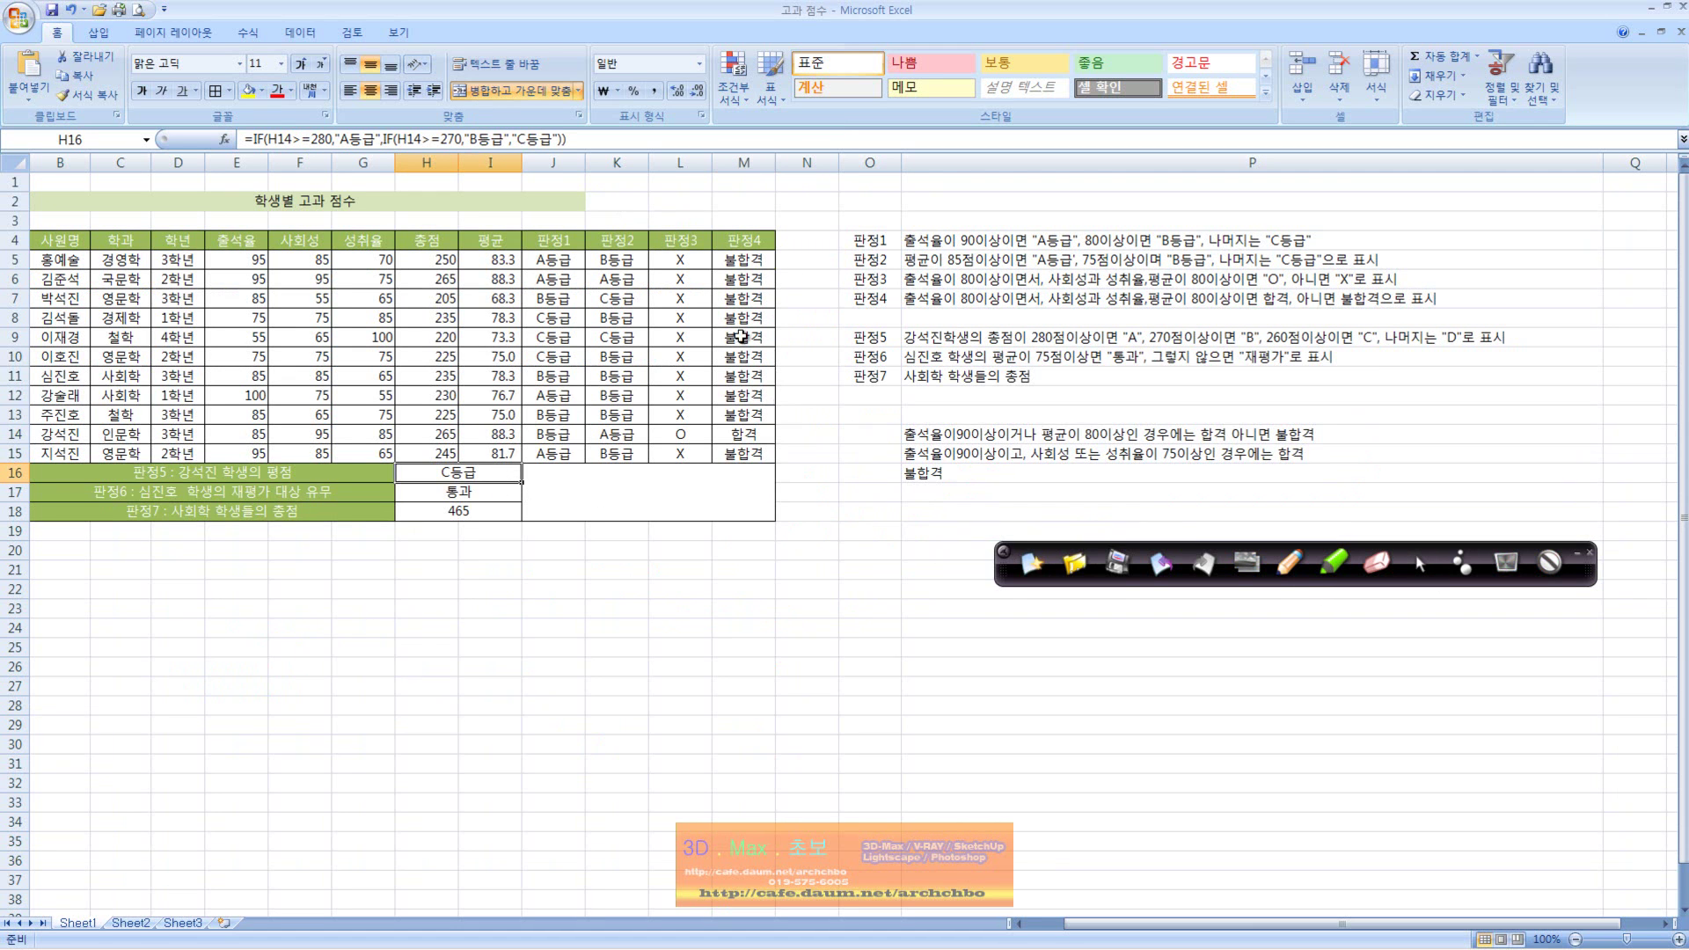
pyautogui.click(927, 245)
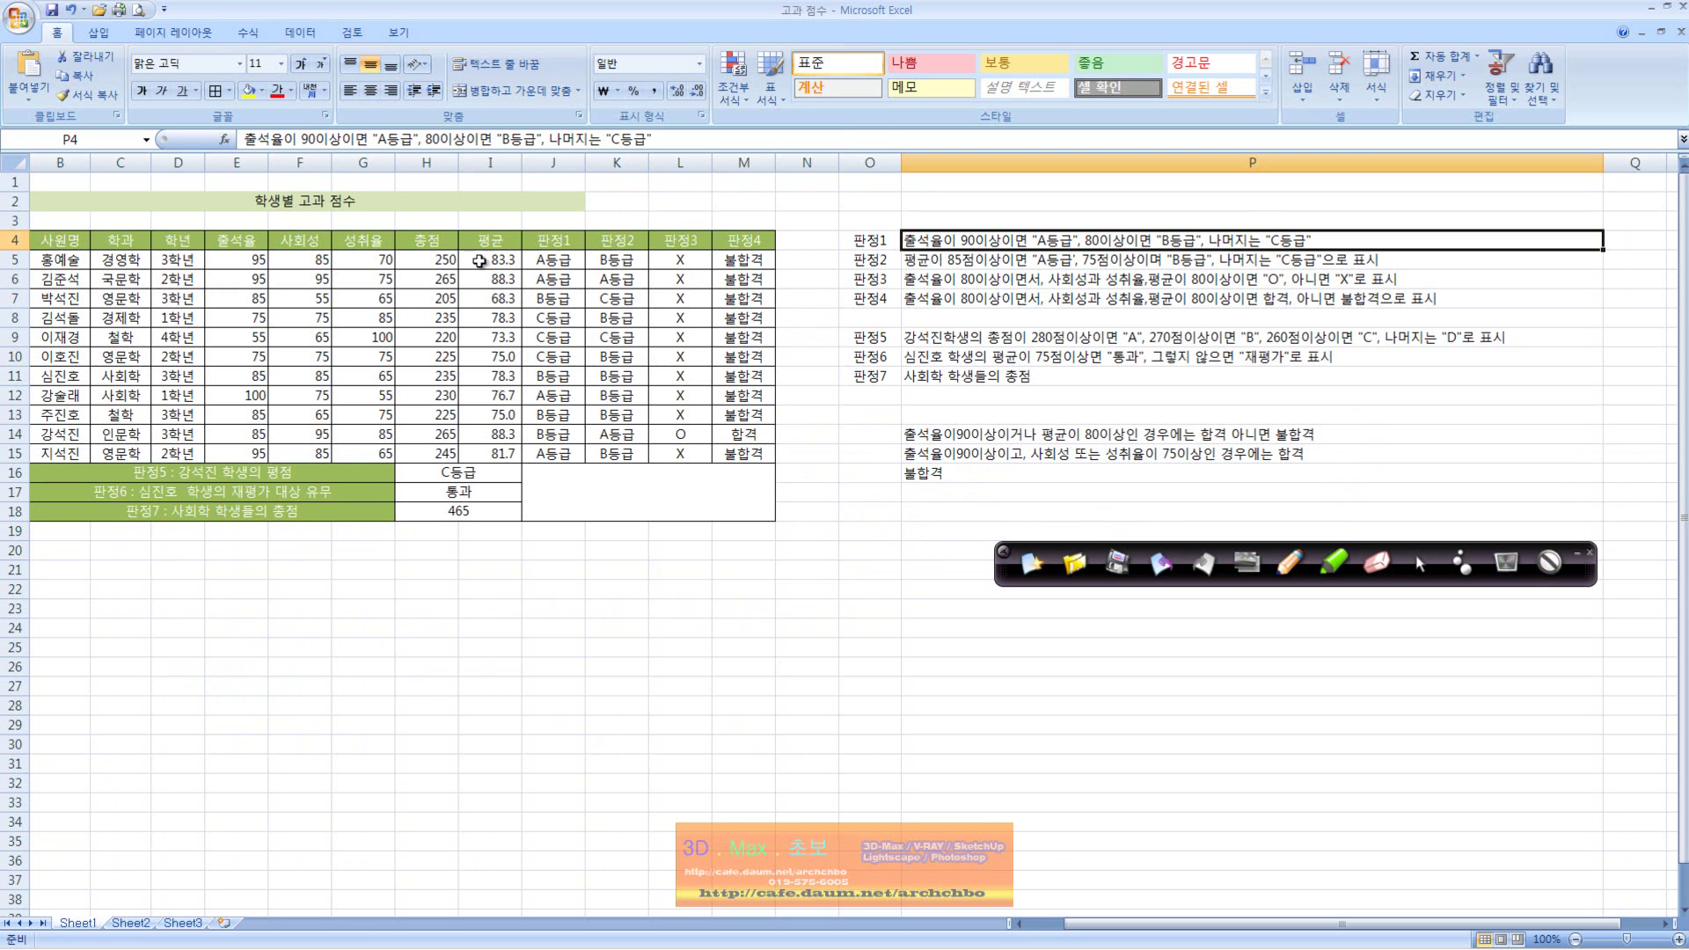
pyautogui.click(556, 264)
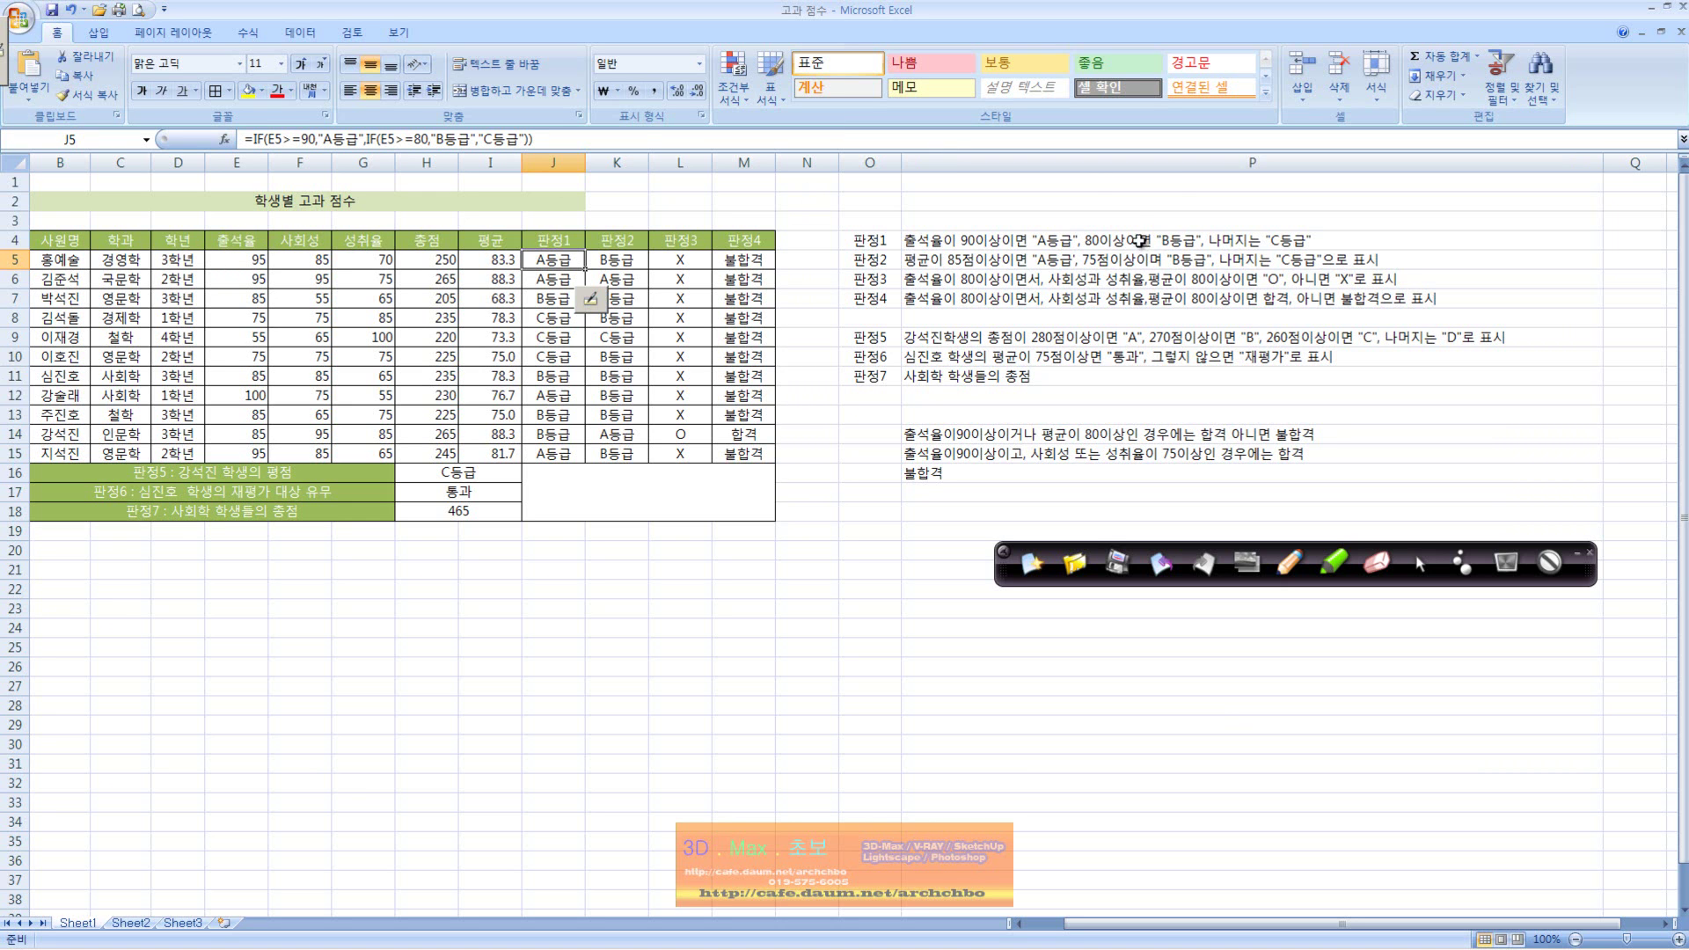
pyautogui.click(1201, 242)
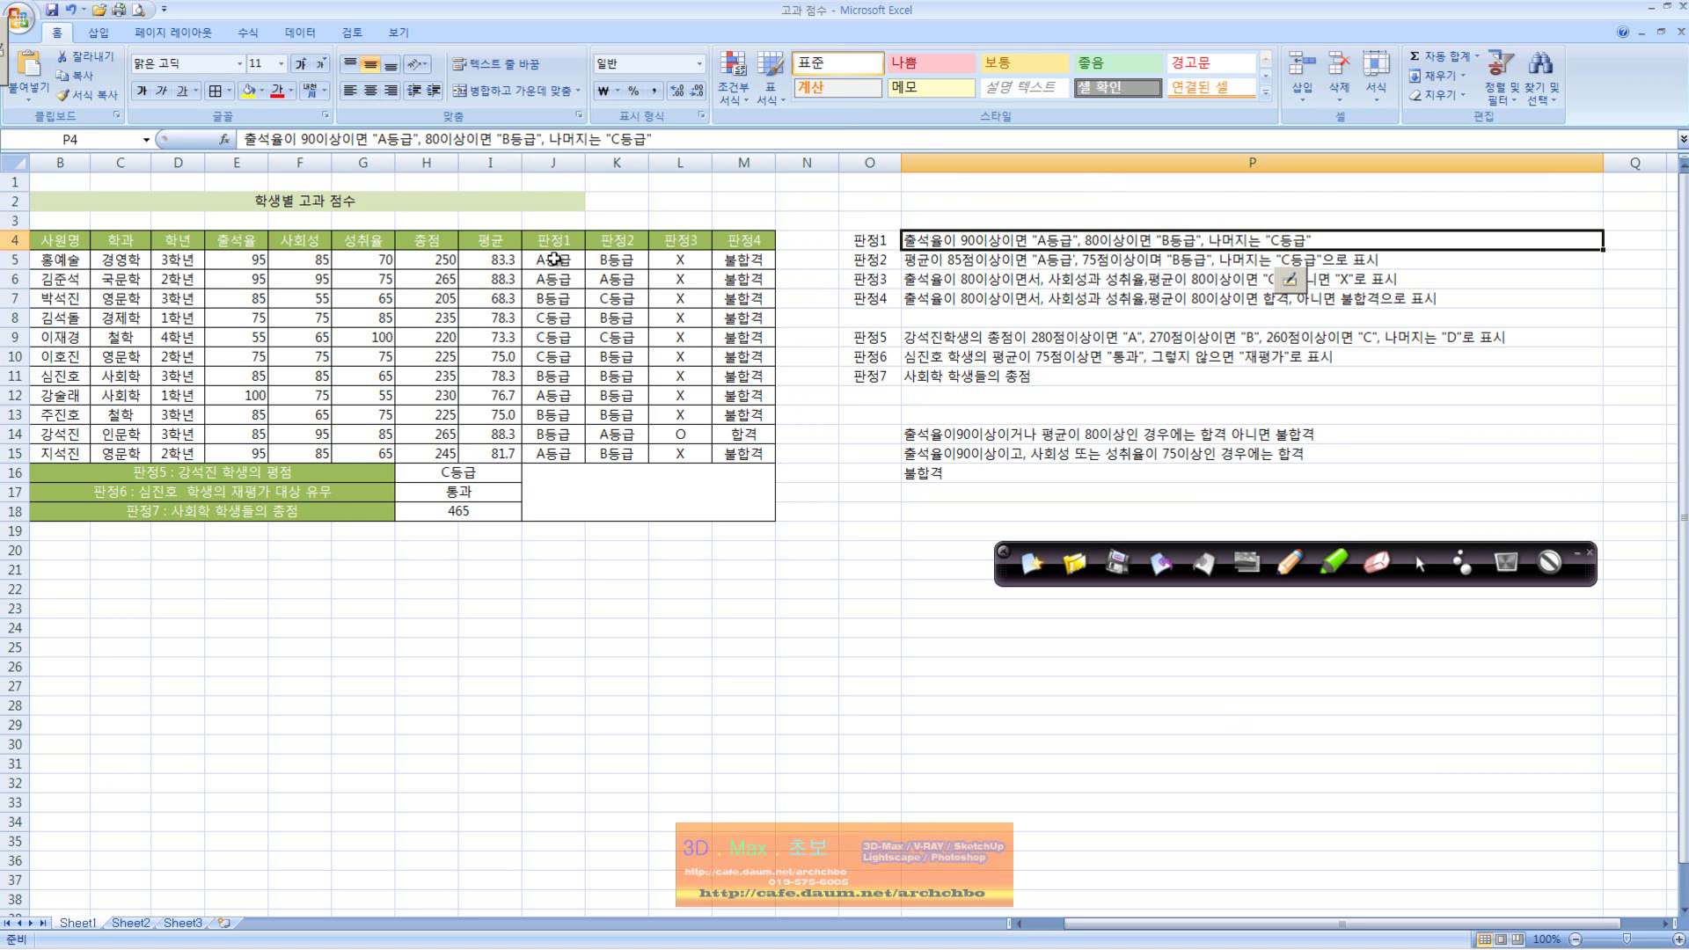
pyautogui.click(554, 260)
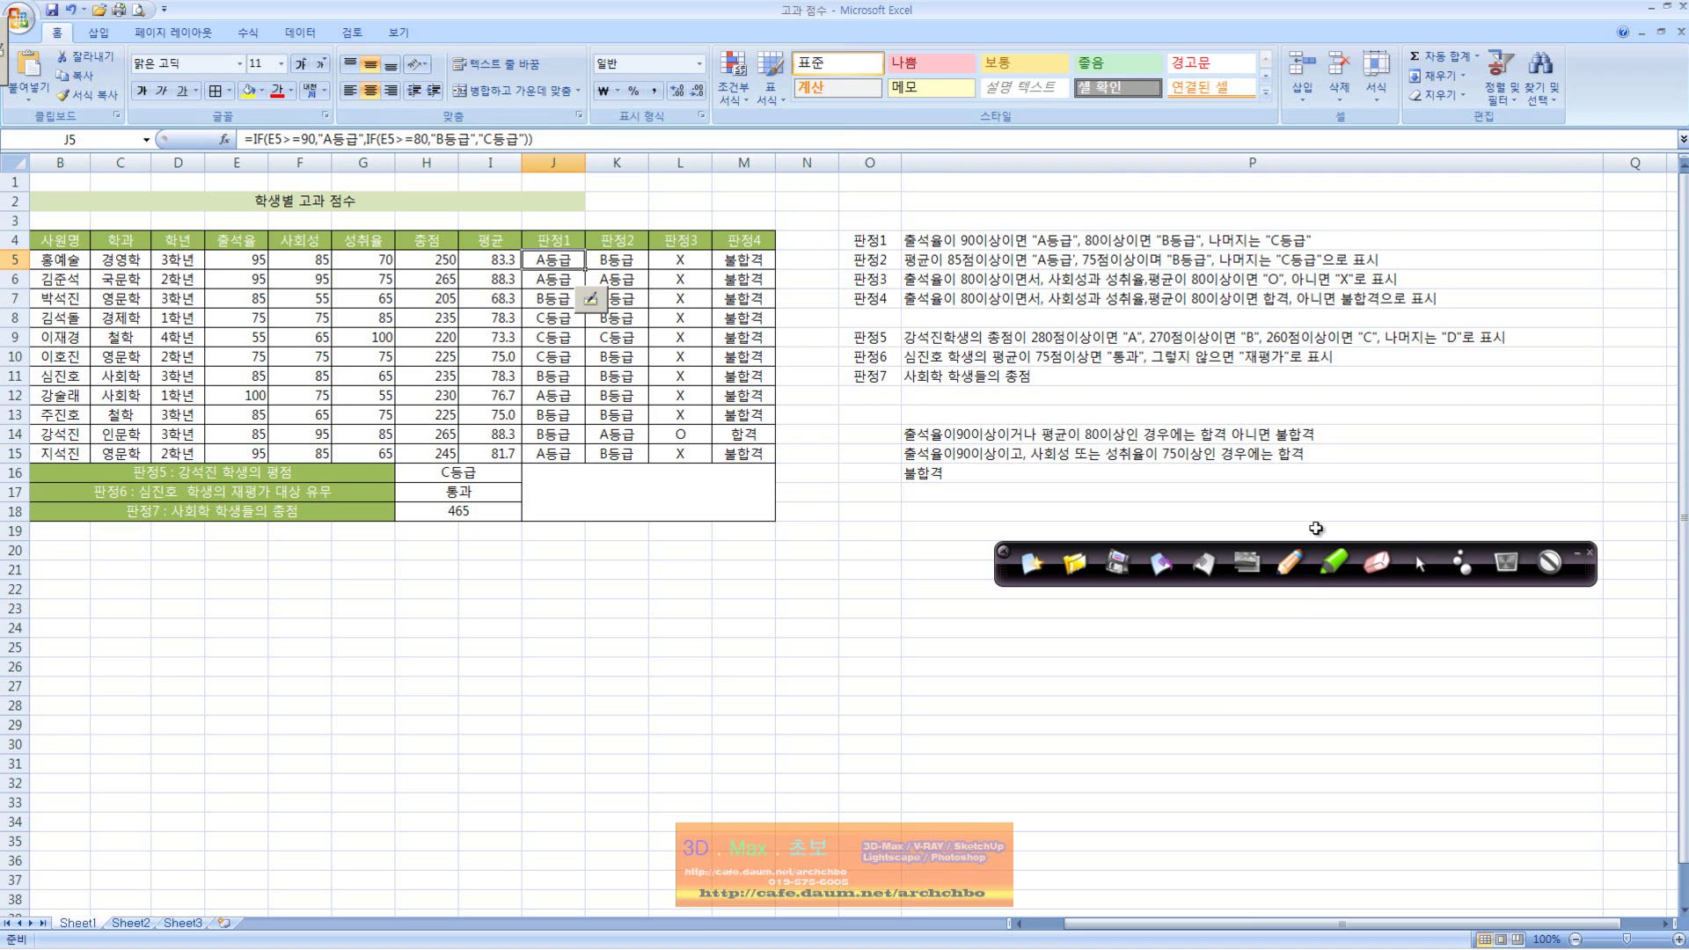
# Underline the 90이상 condition of 판정1 and handwrite =IF(E5>=90 below the table in pen.
pyautogui.click(1290, 563)
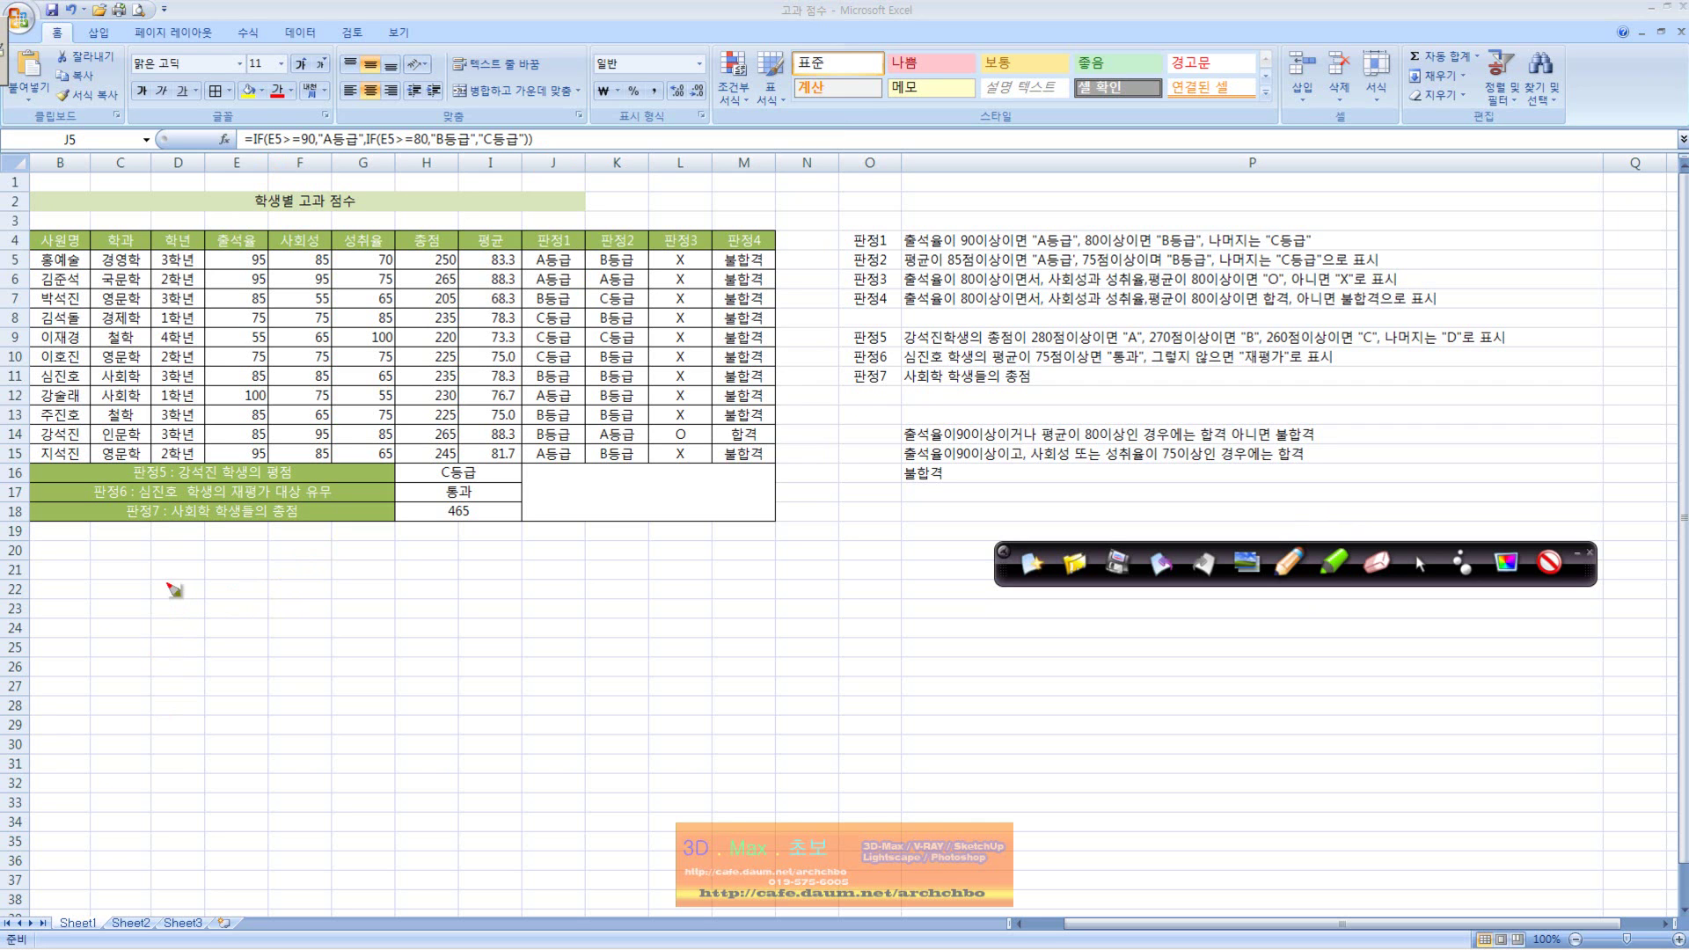
pyautogui.moveTo(178, 591)
pyautogui.mouseDown()
pyautogui.moveTo(216, 581)
pyautogui.moveTo(212, 607)
pyautogui.moveTo(249, 607)
pyautogui.mouseUp()
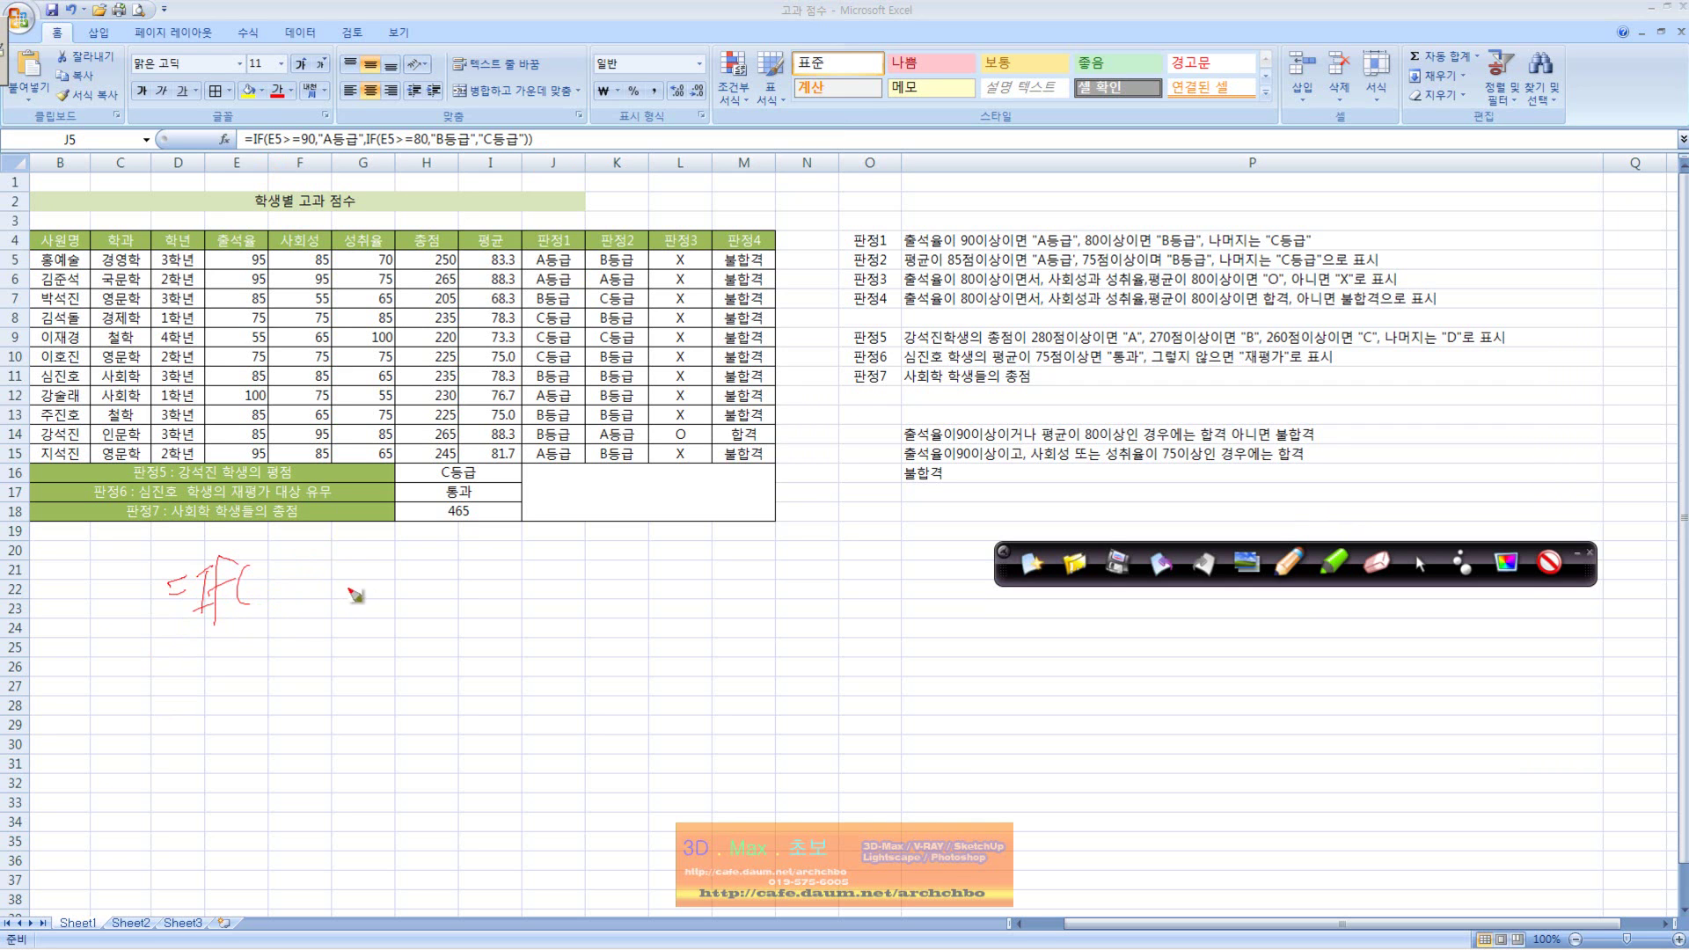
pyautogui.moveTo(904, 253); pyautogui.dragTo(999, 252)
pyautogui.moveTo(269, 563)
pyautogui.mouseDown()
pyautogui.moveTo(282, 587)
pyautogui.moveTo(318, 573)
pyautogui.moveTo(336, 587)
pyautogui.moveTo(371, 563)
pyautogui.moveTo(349, 596)
pyautogui.mouseUp()
pyautogui.moveTo(373, 563); pyautogui.dragTo(374, 565)
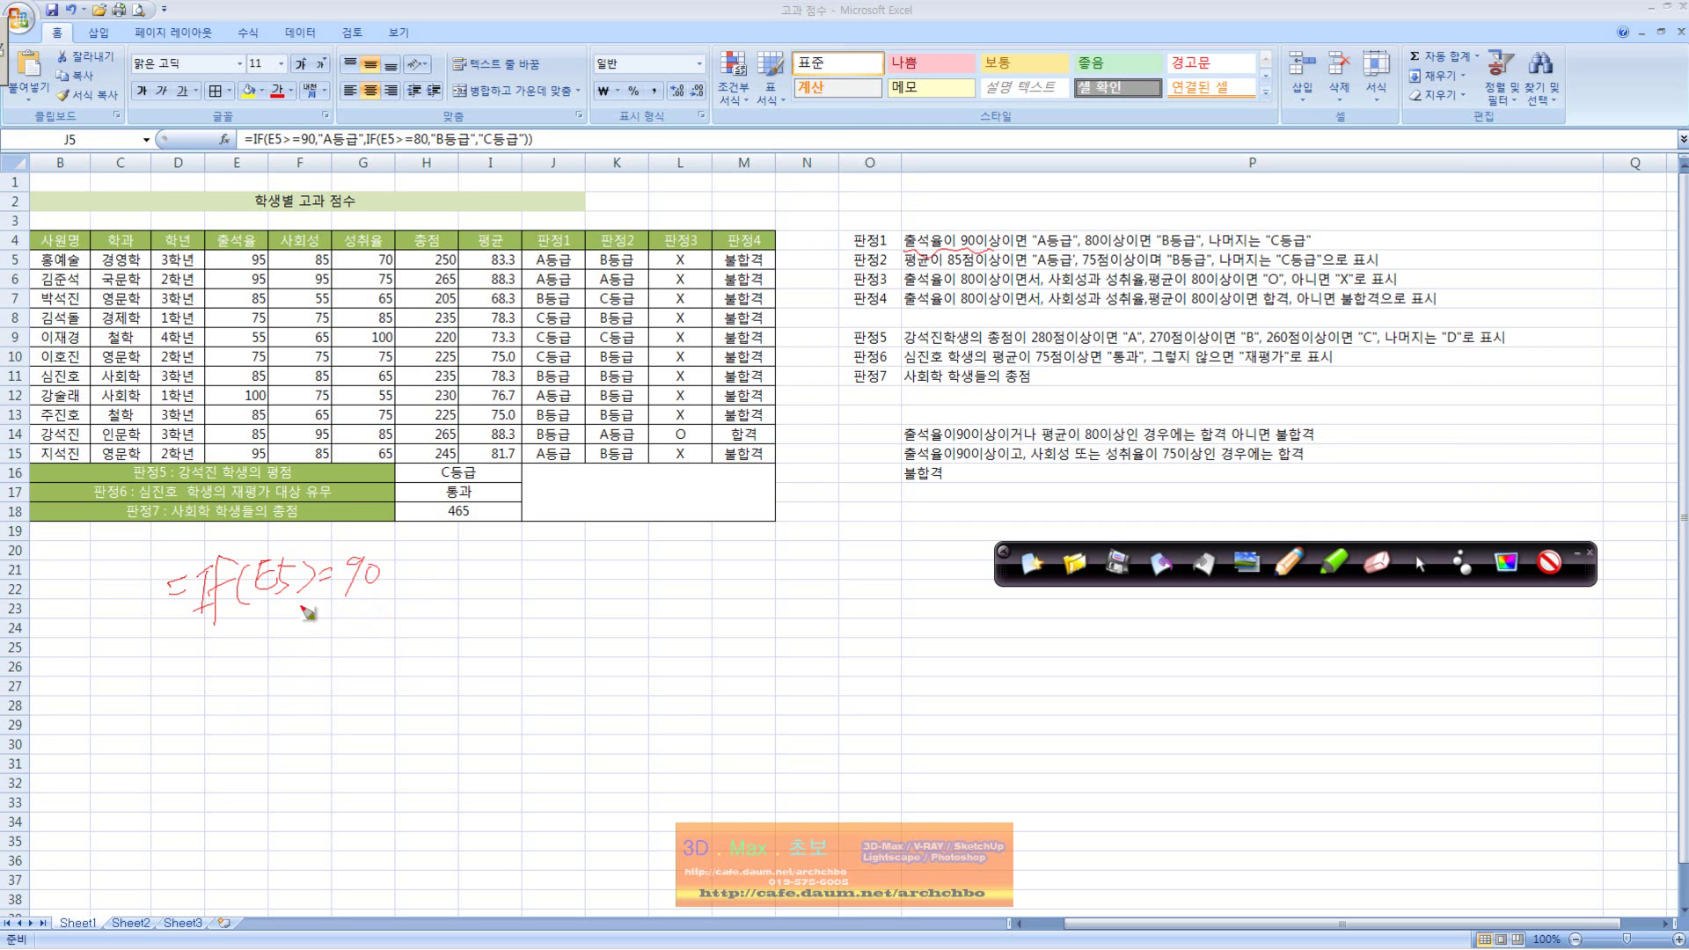
# Underline the >=90 comparison, point an arrow from it to a handwritten 문자, and write 조건식 under IF.
pyautogui.moveTo(307, 602)
pyautogui.mouseDown()
pyautogui.moveTo(357, 600)
pyautogui.moveTo(306, 677)
pyautogui.moveTo(343, 652)
pyautogui.mouseUp()
pyautogui.moveTo(293, 725)
pyautogui.mouseDown()
pyautogui.moveTo(296, 745)
pyautogui.moveTo(311, 727)
pyautogui.moveTo(321, 787)
pyautogui.moveTo(345, 726)
pyautogui.mouseUp()
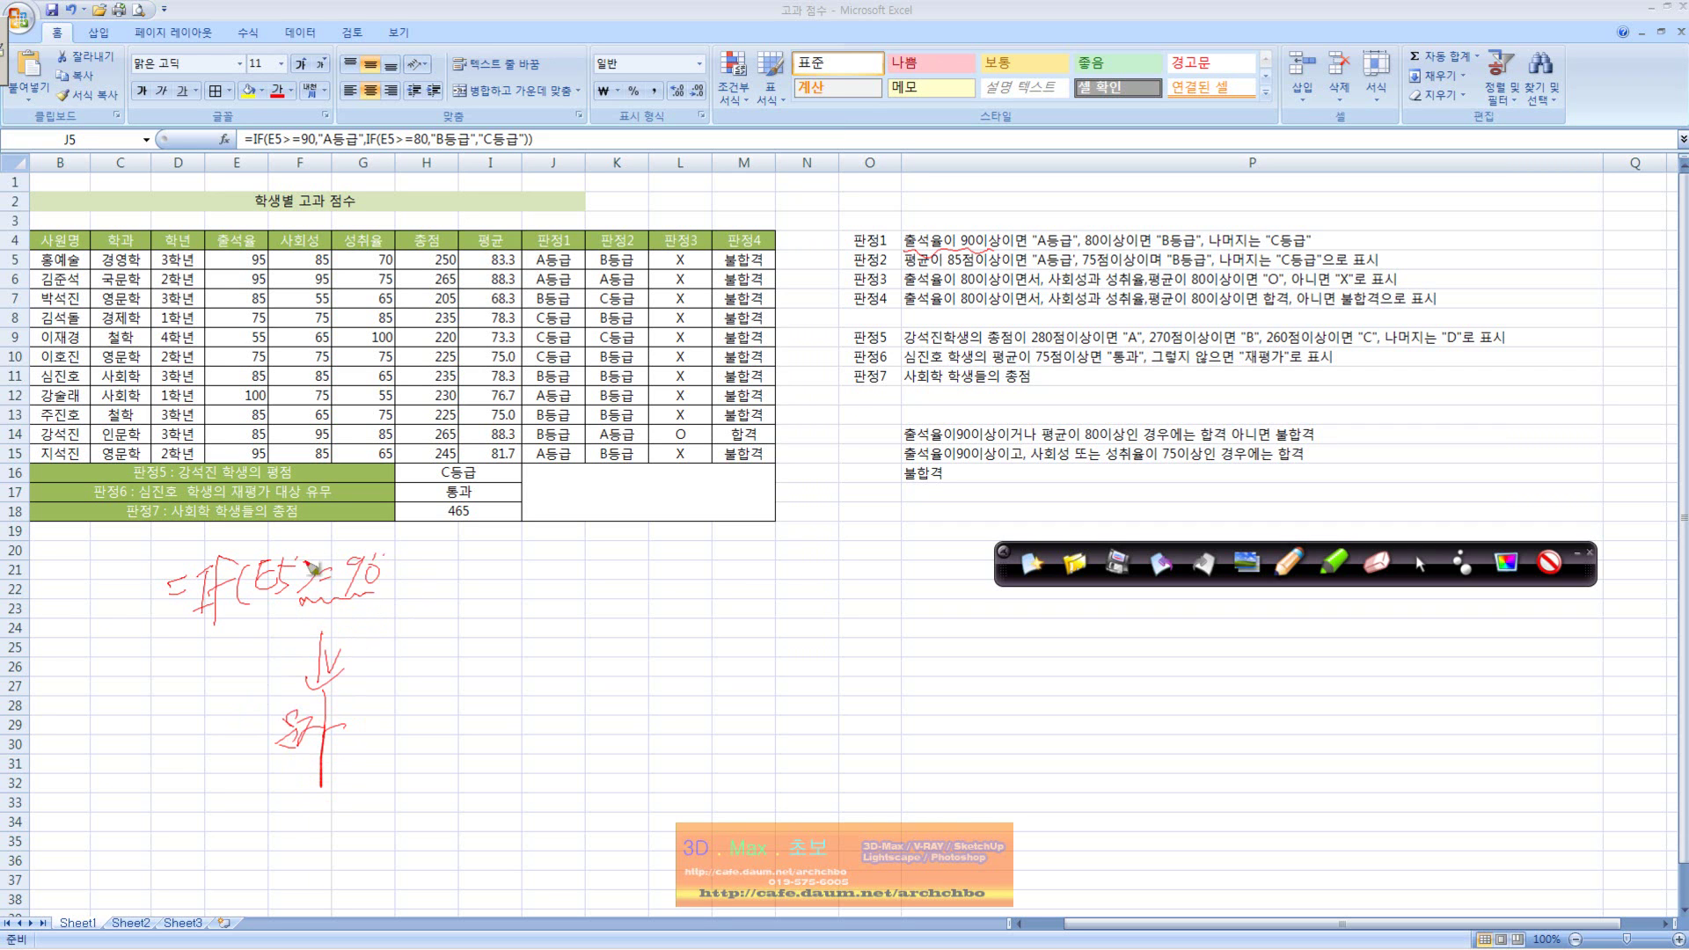
pyautogui.moveTo(183, 643)
pyautogui.mouseDown()
pyautogui.moveTo(239, 618)
pyautogui.moveTo(211, 669)
pyautogui.moveTo(274, 679)
pyautogui.mouseUp()
pyautogui.click(293, 680)
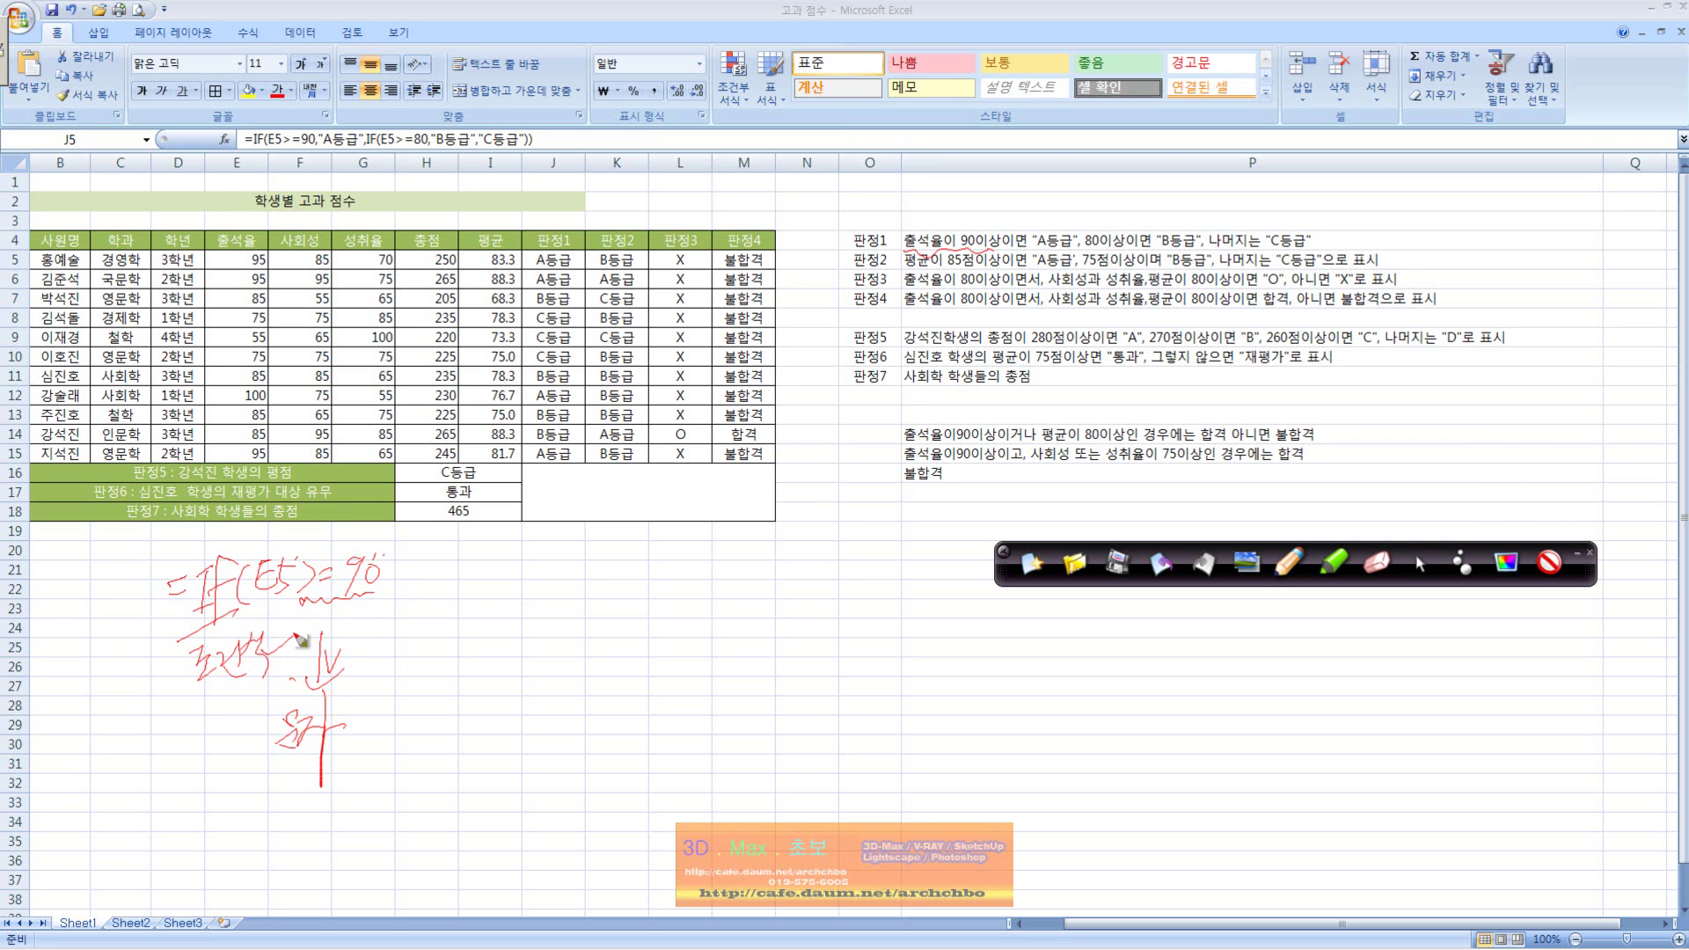
# Draw a line from the comparison to a handwritten 숫자, and mark an x above both E5 and 90.
pyautogui.moveTo(328, 599)
pyautogui.mouseDown()
pyautogui.moveTo(297, 653)
pyautogui.moveTo(197, 738)
pyautogui.mouseUp()
pyautogui.click(293, 678)
pyautogui.moveTo(183, 750)
pyautogui.mouseDown()
pyautogui.moveTo(166, 780)
pyautogui.moveTo(195, 756)
pyautogui.mouseUp()
pyautogui.moveTo(170, 783); pyautogui.dragTo(186, 803)
pyautogui.moveTo(201, 772)
pyautogui.mouseDown()
pyautogui.moveTo(214, 765)
pyautogui.moveTo(201, 783)
pyautogui.mouseUp()
pyautogui.moveTo(209, 774); pyautogui.dragTo(224, 779)
pyautogui.moveTo(231, 731); pyautogui.dragTo(240, 844)
pyautogui.moveTo(235, 779); pyautogui.dragTo(262, 769)
pyautogui.moveTo(320, 582); pyautogui.dragTo(385, 546)
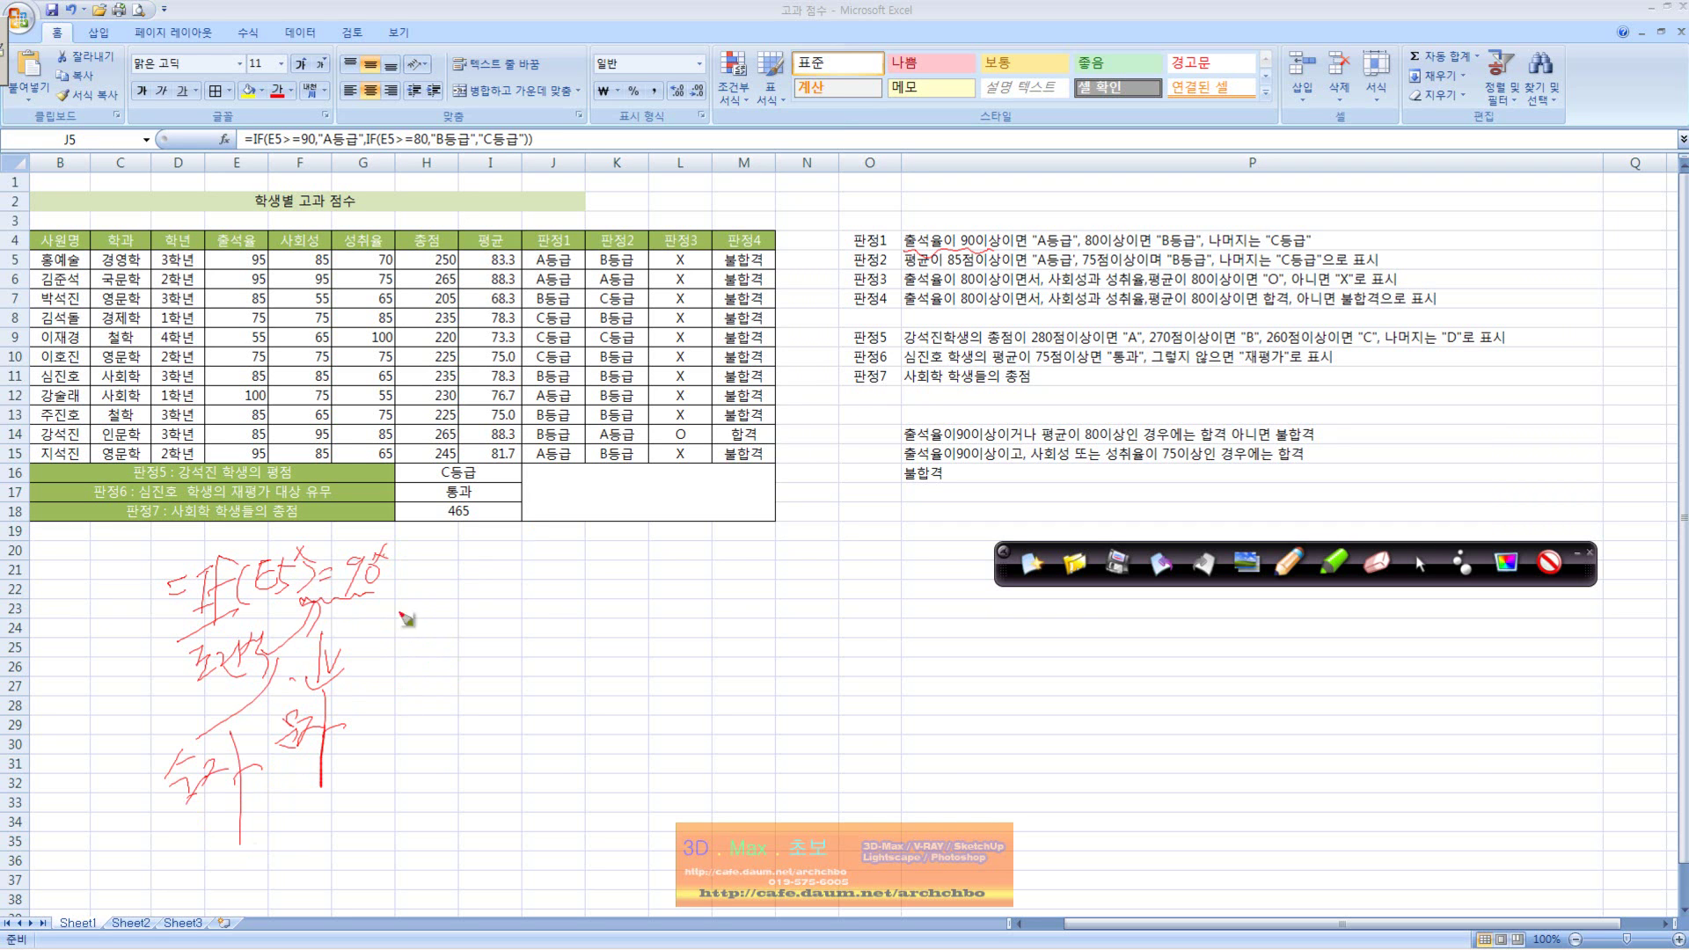
# Underline the comparison again, add "A등급" to the handwritten formula, and clear all annotations.
pyautogui.moveTo(302, 607); pyautogui.dragTo(370, 597)
pyautogui.moveTo(402, 565)
pyautogui.mouseDown()
pyautogui.moveTo(415, 556)
pyautogui.moveTo(403, 607)
pyautogui.moveTo(426, 576)
pyautogui.moveTo(467, 574)
pyautogui.mouseUp()
pyautogui.moveTo(451, 574); pyautogui.dragTo(453, 584)
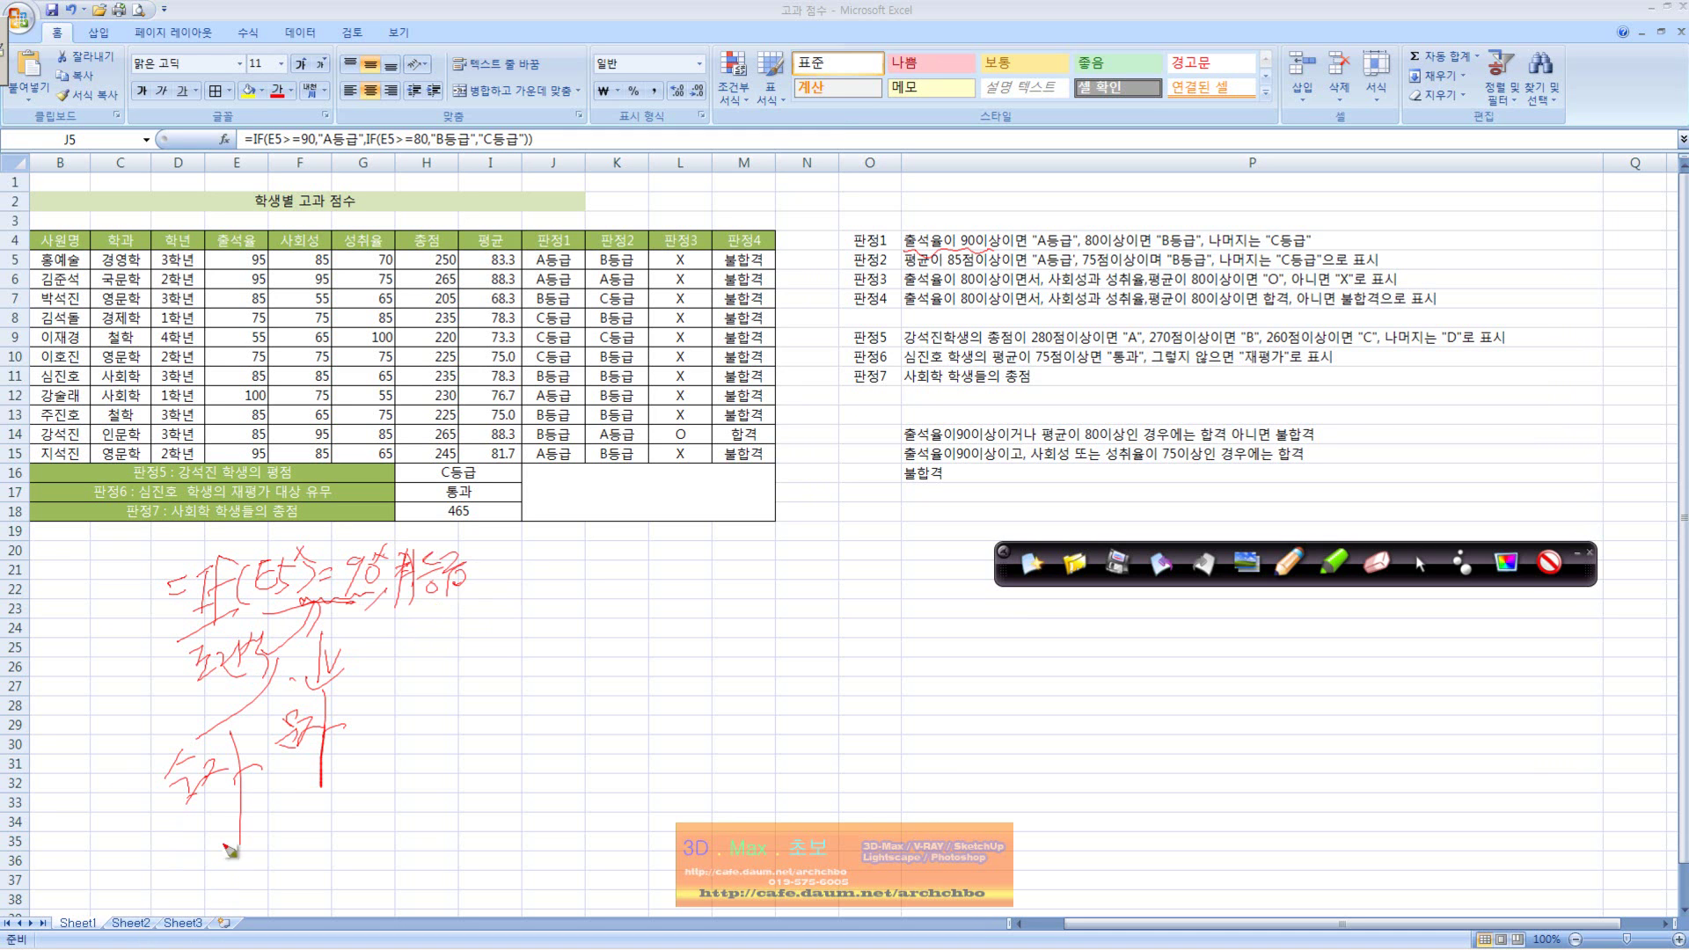
pyautogui.click(1026, 567)
pyautogui.click(1419, 566)
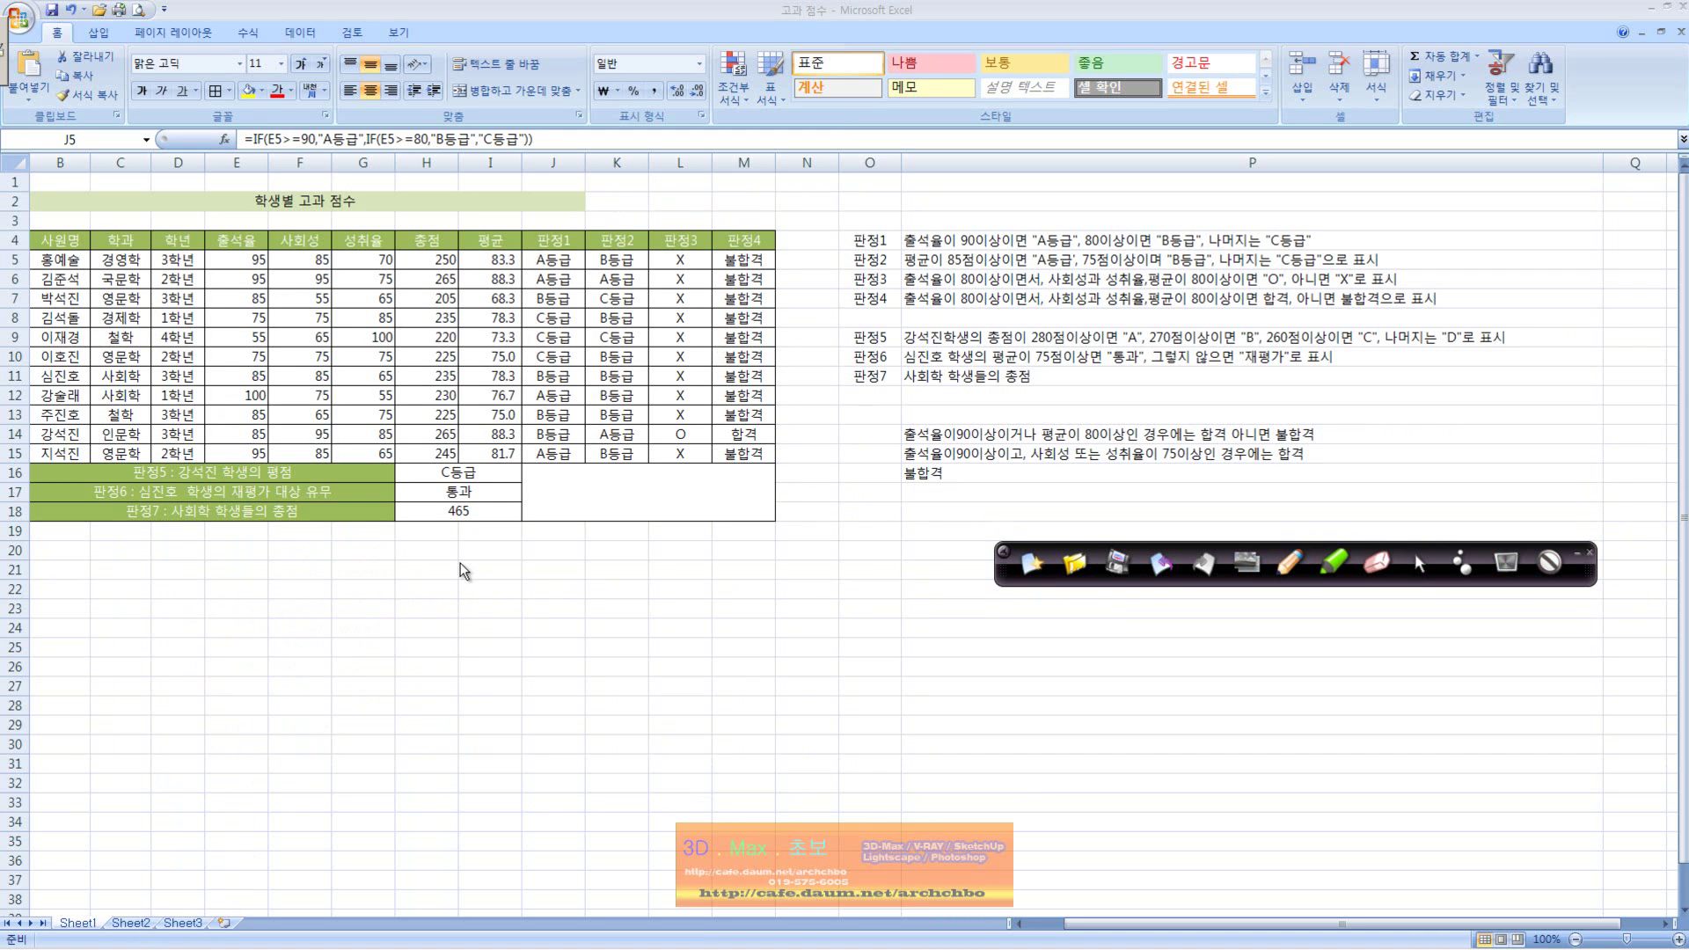
# Handwrite the syntax =If(조건식, 참값, 거짓값) below the table, and start =If(E5>=90 beneath it.
pyautogui.click(1289, 561)
pyautogui.moveTo(120, 580)
pyautogui.mouseDown()
pyautogui.moveTo(163, 572)
pyautogui.moveTo(151, 615)
pyautogui.moveTo(189, 563)
pyautogui.moveTo(179, 587)
pyautogui.moveTo(216, 609)
pyautogui.moveTo(219, 590)
pyautogui.moveTo(285, 581)
pyautogui.moveTo(299, 607)
pyautogui.moveTo(352, 576)
pyautogui.moveTo(310, 595)
pyautogui.moveTo(378, 607)
pyautogui.moveTo(418, 585)
pyautogui.moveTo(457, 607)
pyautogui.moveTo(475, 585)
pyautogui.moveTo(484, 605)
pyautogui.moveTo(519, 575)
pyautogui.moveTo(494, 621)
pyautogui.mouseUp()
pyautogui.moveTo(108, 665); pyautogui.dragTo(126, 661)
pyautogui.moveTo(109, 678); pyautogui.dragTo(146, 699)
pyautogui.moveTo(187, 637)
pyautogui.mouseDown()
pyautogui.moveTo(176, 691)
pyautogui.moveTo(246, 651)
pyautogui.moveTo(318, 652)
pyautogui.moveTo(323, 676)
pyautogui.moveTo(343, 646)
pyautogui.mouseUp()
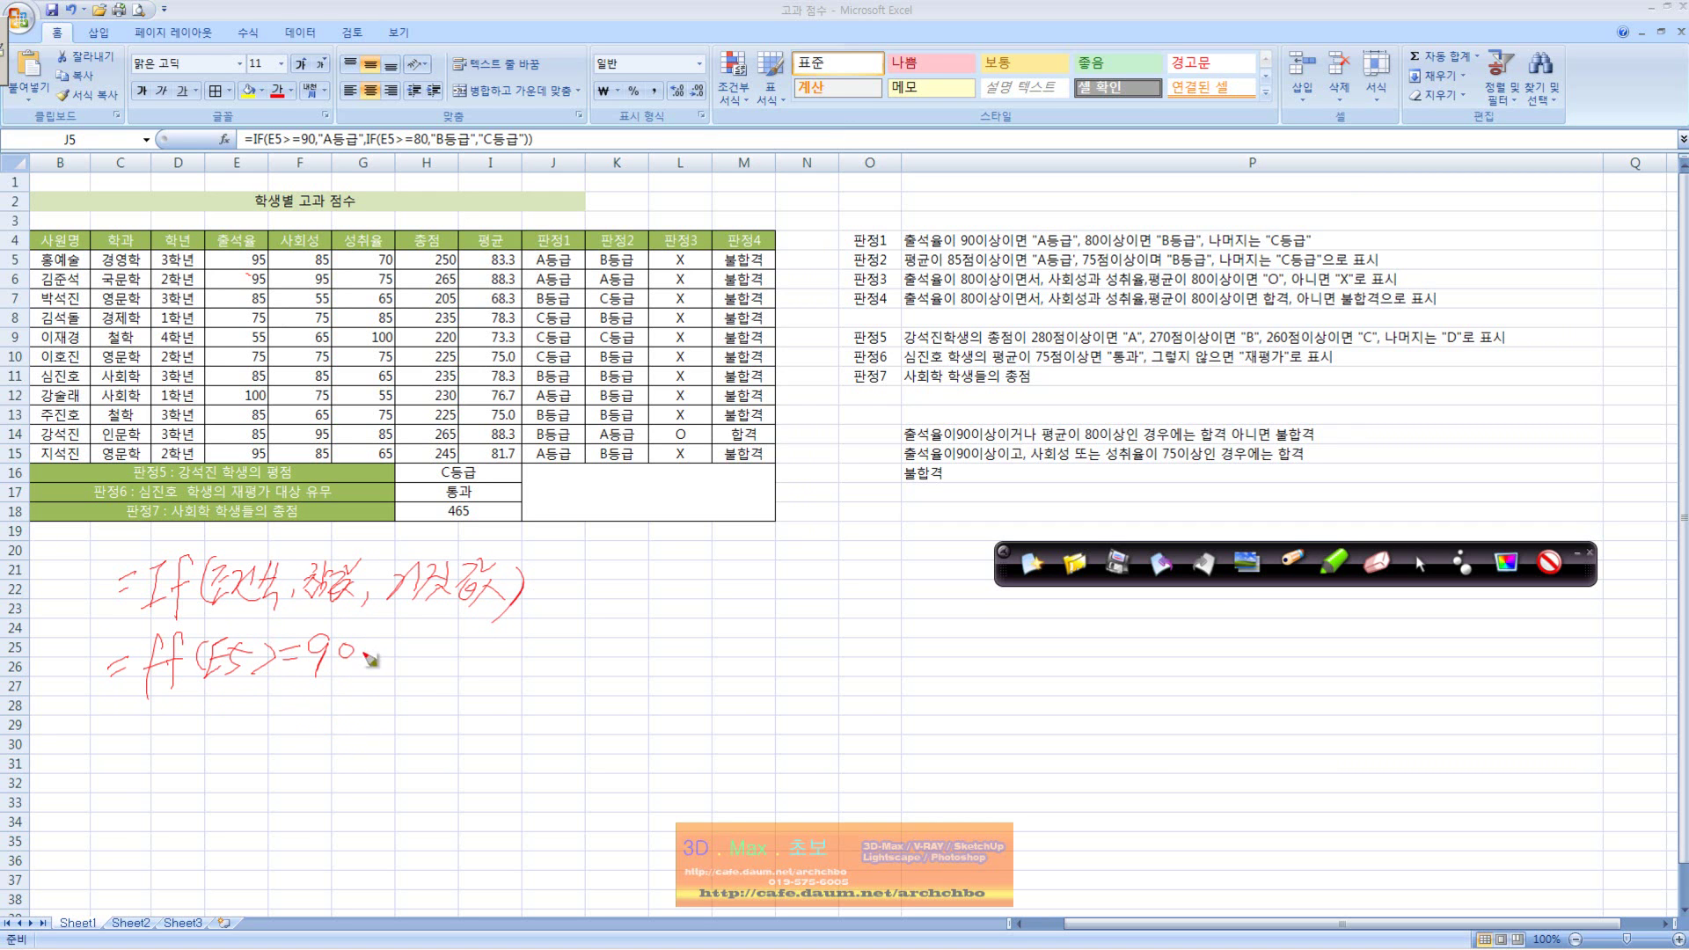
# Mark the comma after 조건식 in the syntax line, and add "A등급" with its separating commas to the handwritten formula.
pyautogui.moveTo(287, 602); pyautogui.dragTo(285, 600)
pyautogui.moveTo(362, 645); pyautogui.dragTo(357, 660)
pyautogui.moveTo(374, 632)
pyautogui.mouseDown()
pyautogui.moveTo(380, 674)
pyautogui.moveTo(461, 655)
pyautogui.mouseUp()
pyautogui.moveTo(466, 628); pyautogui.dragTo(458, 677)
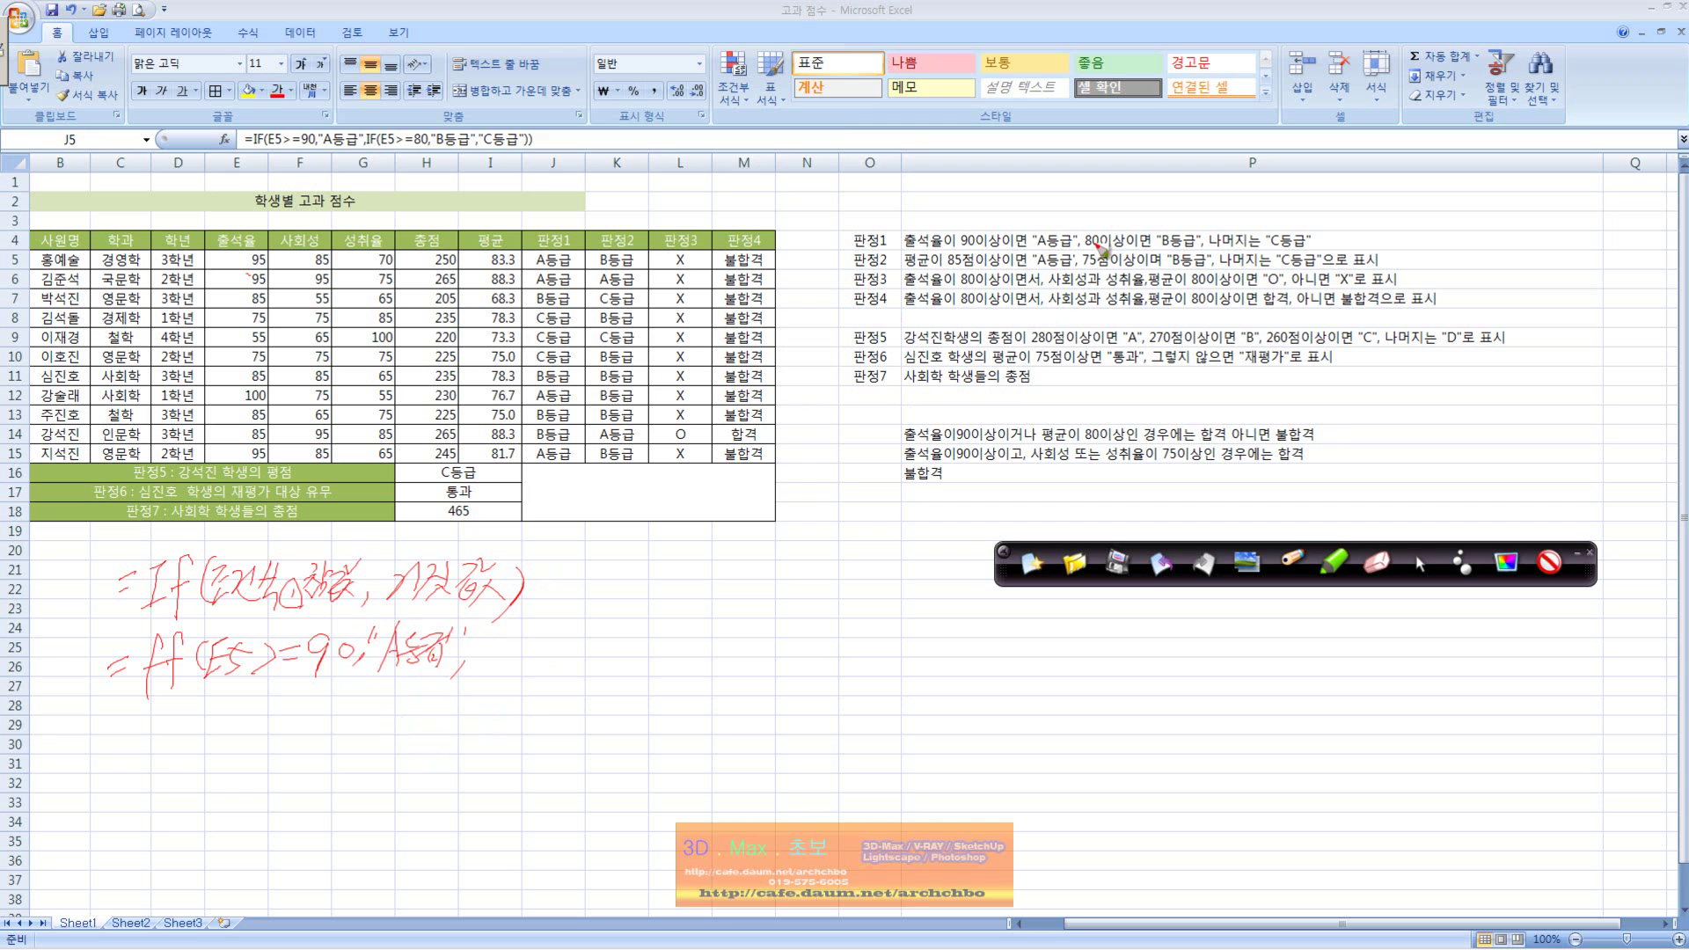
# Underline the 80이상이면 and 나머지는 conditions of 판정1, and extend the handwritten formula with If(E5>=80, "B등급",.
pyautogui.moveTo(1083, 248); pyautogui.dragTo(1328, 268)
pyautogui.moveTo(489, 626); pyautogui.dragTo(482, 673)
pyautogui.moveTo(477, 670)
pyautogui.mouseDown()
pyautogui.moveTo(511, 677)
pyautogui.moveTo(526, 649)
pyautogui.moveTo(537, 662)
pyautogui.mouseUp()
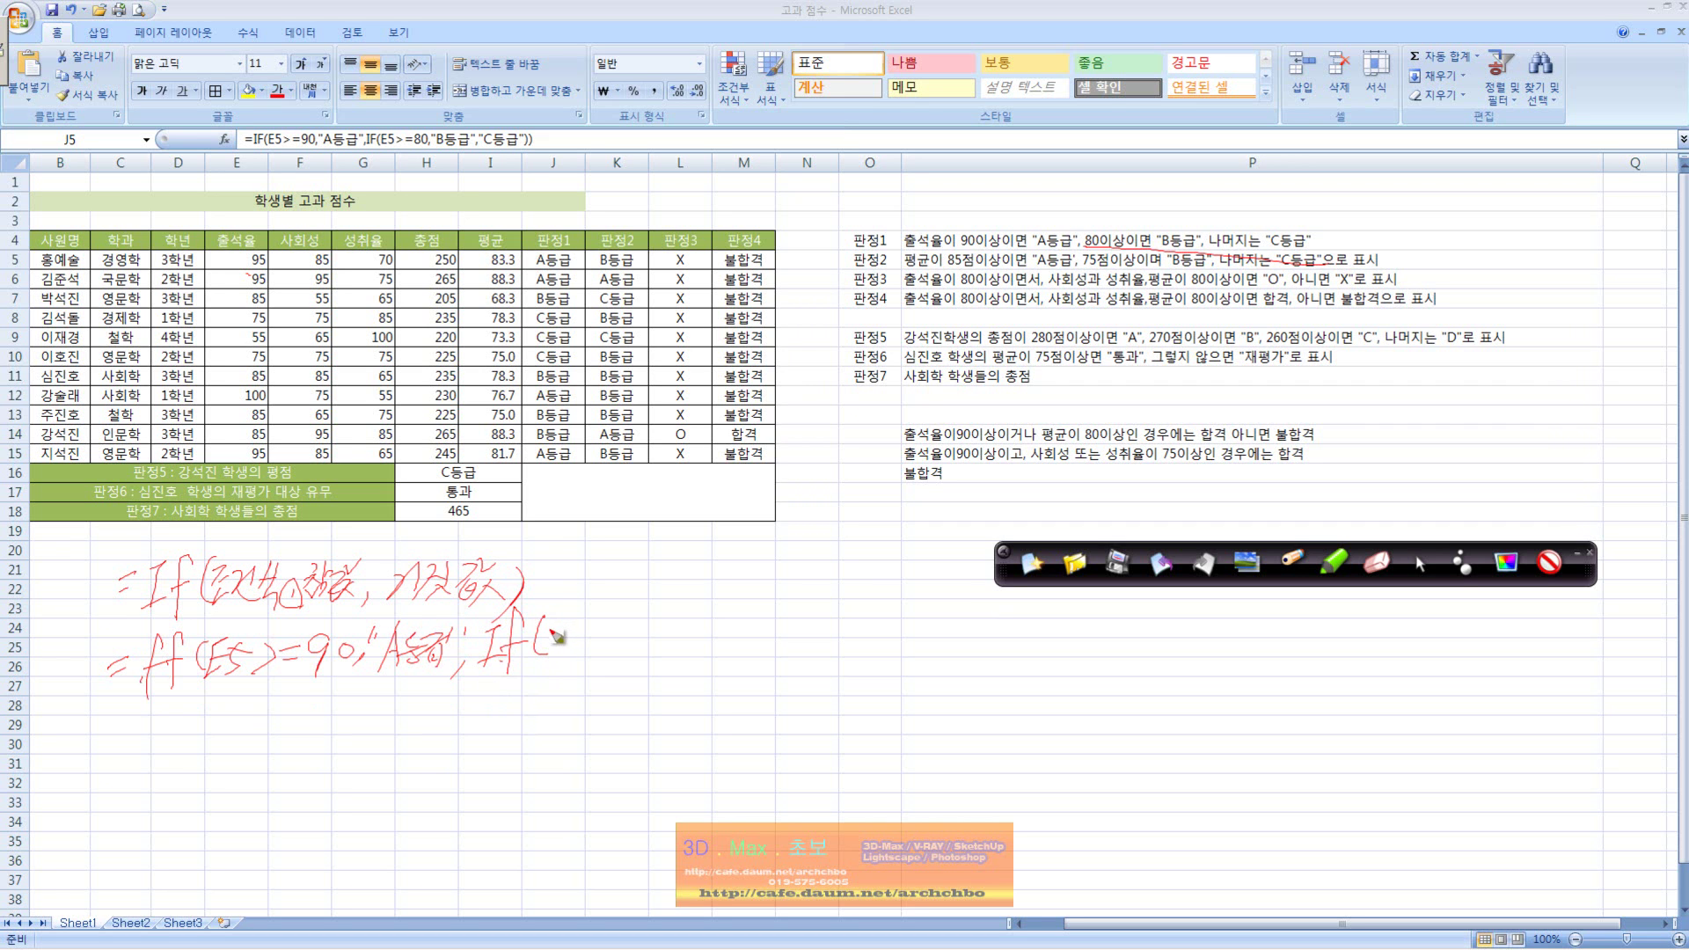
pyautogui.moveTo(553, 629)
pyautogui.mouseDown()
pyautogui.moveTo(563, 655)
pyautogui.moveTo(626, 638)
pyautogui.mouseUp()
pyautogui.moveTo(611, 651)
pyautogui.mouseDown()
pyautogui.moveTo(632, 649)
pyautogui.moveTo(641, 621)
pyautogui.moveTo(675, 640)
pyautogui.mouseUp()
pyautogui.moveTo(701, 599)
pyautogui.mouseDown()
pyautogui.moveTo(709, 637)
pyautogui.moveTo(776, 651)
pyautogui.mouseUp()
pyautogui.moveTo(790, 582); pyautogui.dragTo(789, 647)
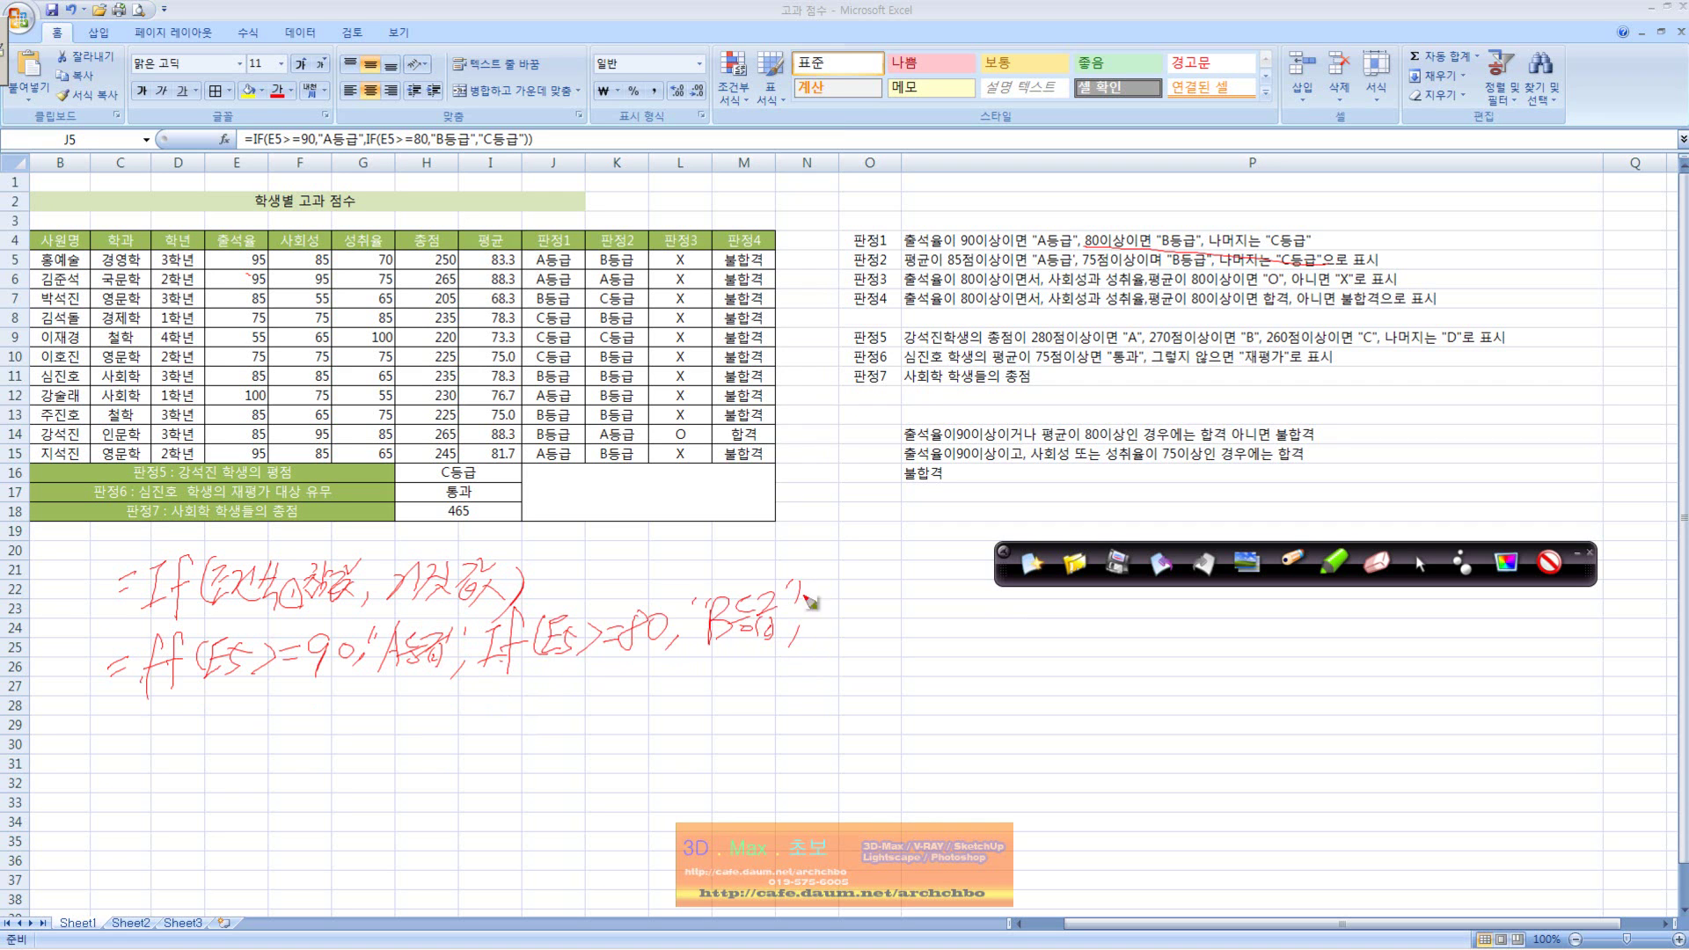
# Underline the "C등급" condition, complete the handwritten formula with If(E5<80, "C등급"))), and underline the closing parentheses.
pyautogui.moveTo(1225, 259); pyautogui.dragTo(1318, 255)
pyautogui.moveTo(816, 600); pyautogui.dragTo(828, 628)
pyautogui.moveTo(862, 574); pyautogui.dragTo(843, 651)
pyautogui.moveTo(827, 620)
pyautogui.mouseDown()
pyautogui.moveTo(890, 635)
pyautogui.moveTo(920, 607)
pyautogui.moveTo(858, 625)
pyautogui.moveTo(880, 594)
pyautogui.moveTo(890, 638)
pyautogui.moveTo(924, 607)
pyautogui.moveTo(972, 627)
pyautogui.moveTo(1003, 606)
pyautogui.moveTo(1095, 602)
pyautogui.moveTo(1100, 623)
pyautogui.moveTo(1156, 603)
pyautogui.moveTo(1153, 641)
pyautogui.moveTo(1183, 616)
pyautogui.mouseUp()
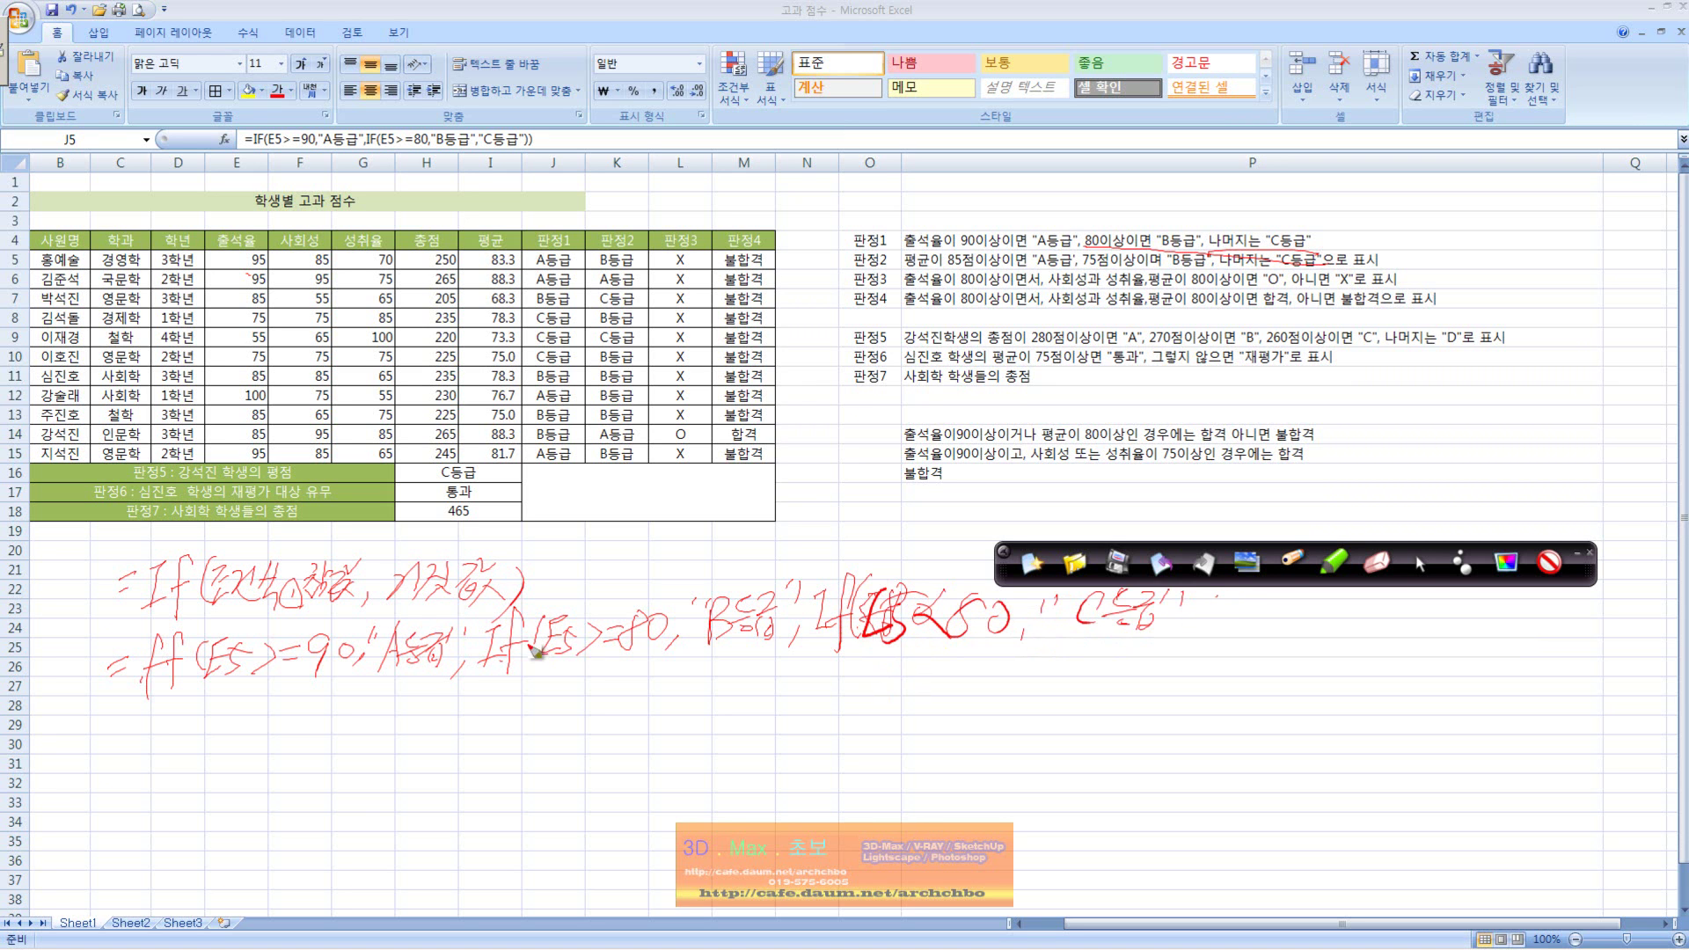
pyautogui.moveTo(1190, 600)
pyautogui.mouseDown()
pyautogui.moveTo(1172, 630)
pyautogui.moveTo(1198, 629)
pyautogui.mouseUp()
pyautogui.moveTo(1224, 595); pyautogui.dragTo(1212, 629)
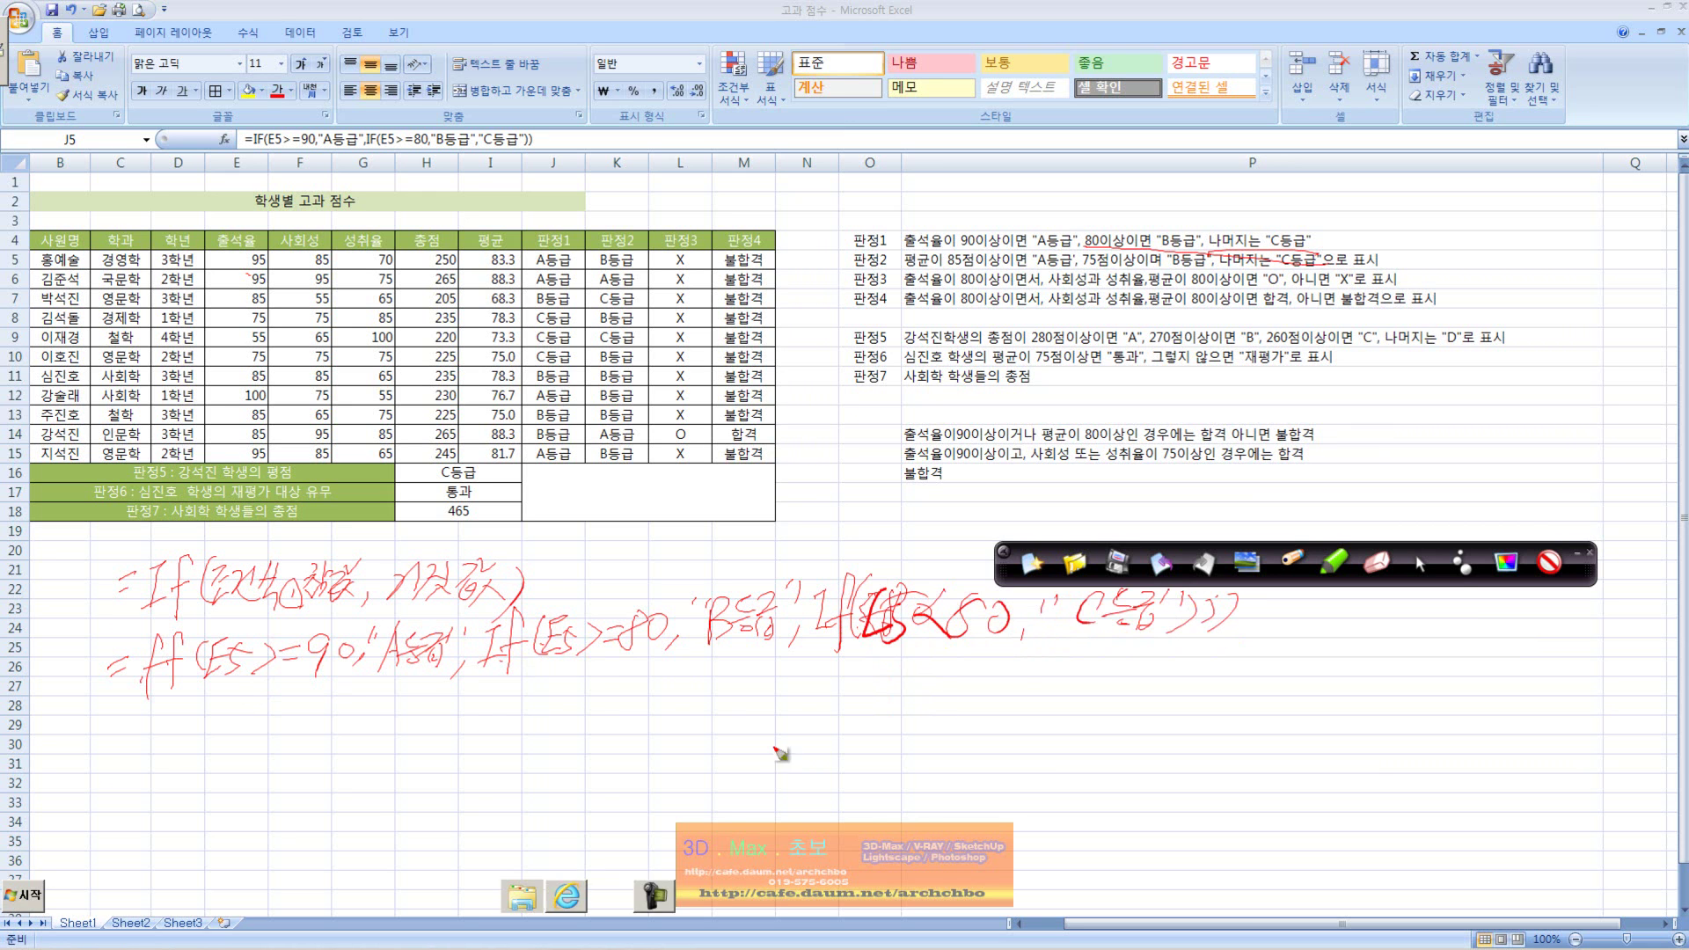
pyautogui.moveTo(1184, 631); pyautogui.dragTo(1237, 629)
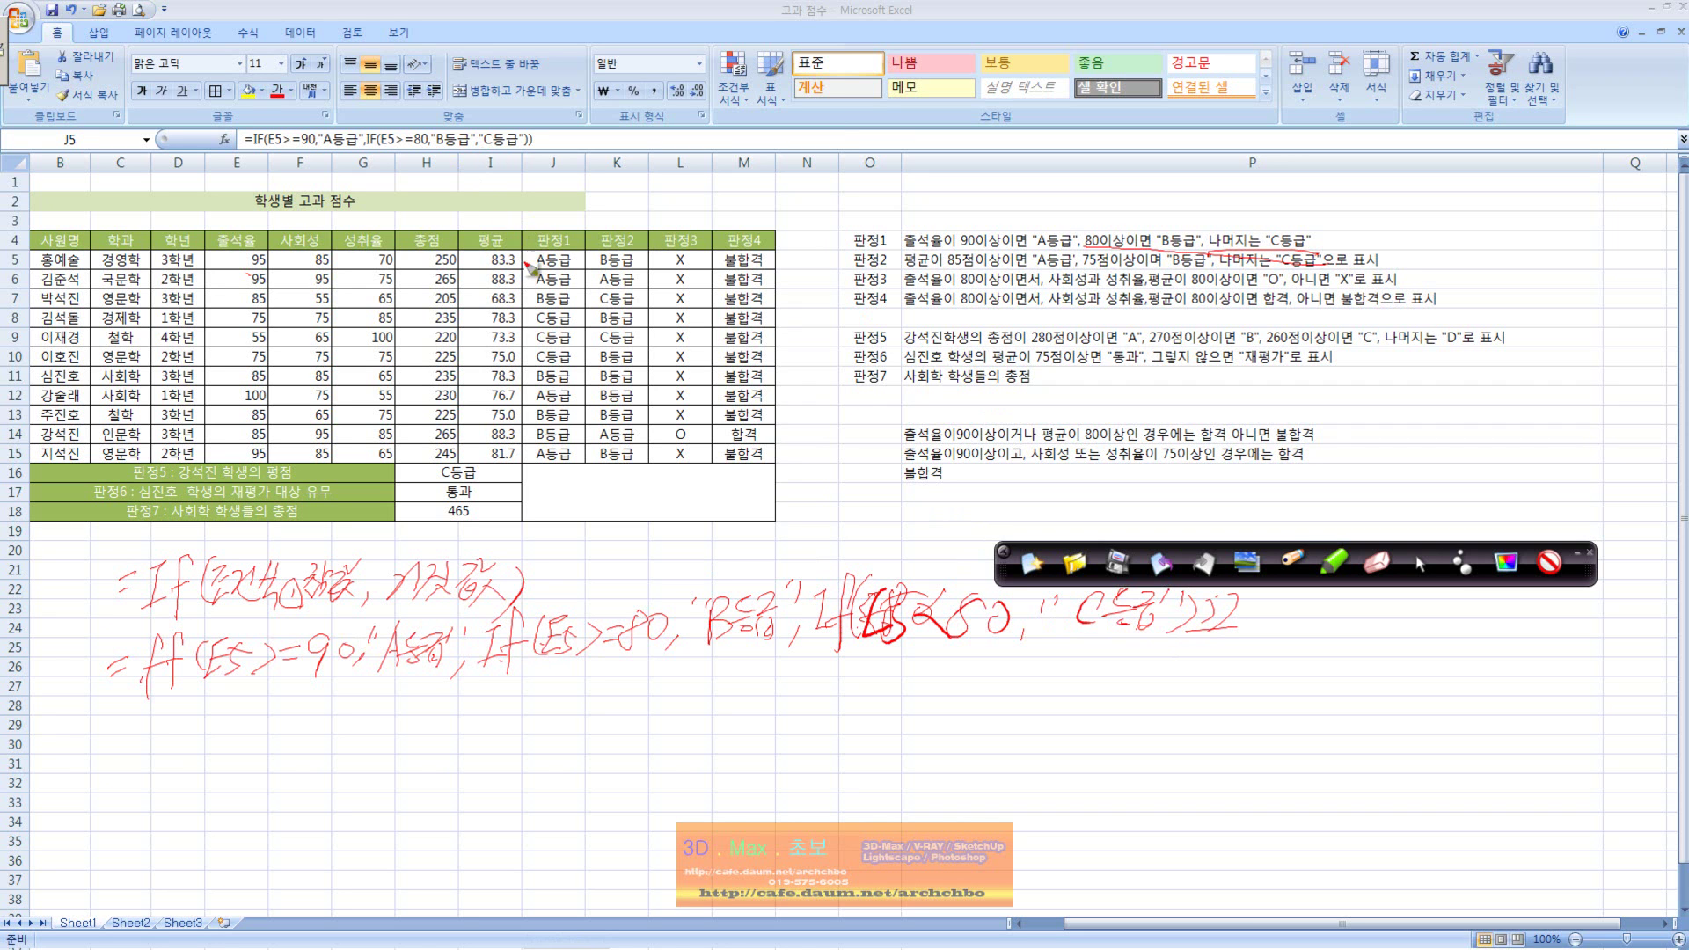
# Handwrite "if" beneath the displayed J5 formula, and draw a bracket over the 나머지는 "C등급" condition of 판정1.
pyautogui.moveTo(455, 165)
pyautogui.mouseDown()
pyautogui.moveTo(491, 147)
pyautogui.moveTo(508, 167)
pyautogui.moveTo(472, 192)
pyautogui.mouseUp()
pyautogui.moveTo(515, 165)
pyautogui.mouseDown()
pyautogui.moveTo(496, 195)
pyautogui.moveTo(519, 174)
pyautogui.mouseUp()
pyautogui.moveTo(454, 174); pyautogui.dragTo(481, 167)
pyautogui.moveTo(1233, 255)
pyautogui.mouseDown()
pyautogui.moveTo(1337, 233)
pyautogui.moveTo(1267, 211)
pyautogui.mouseUp()
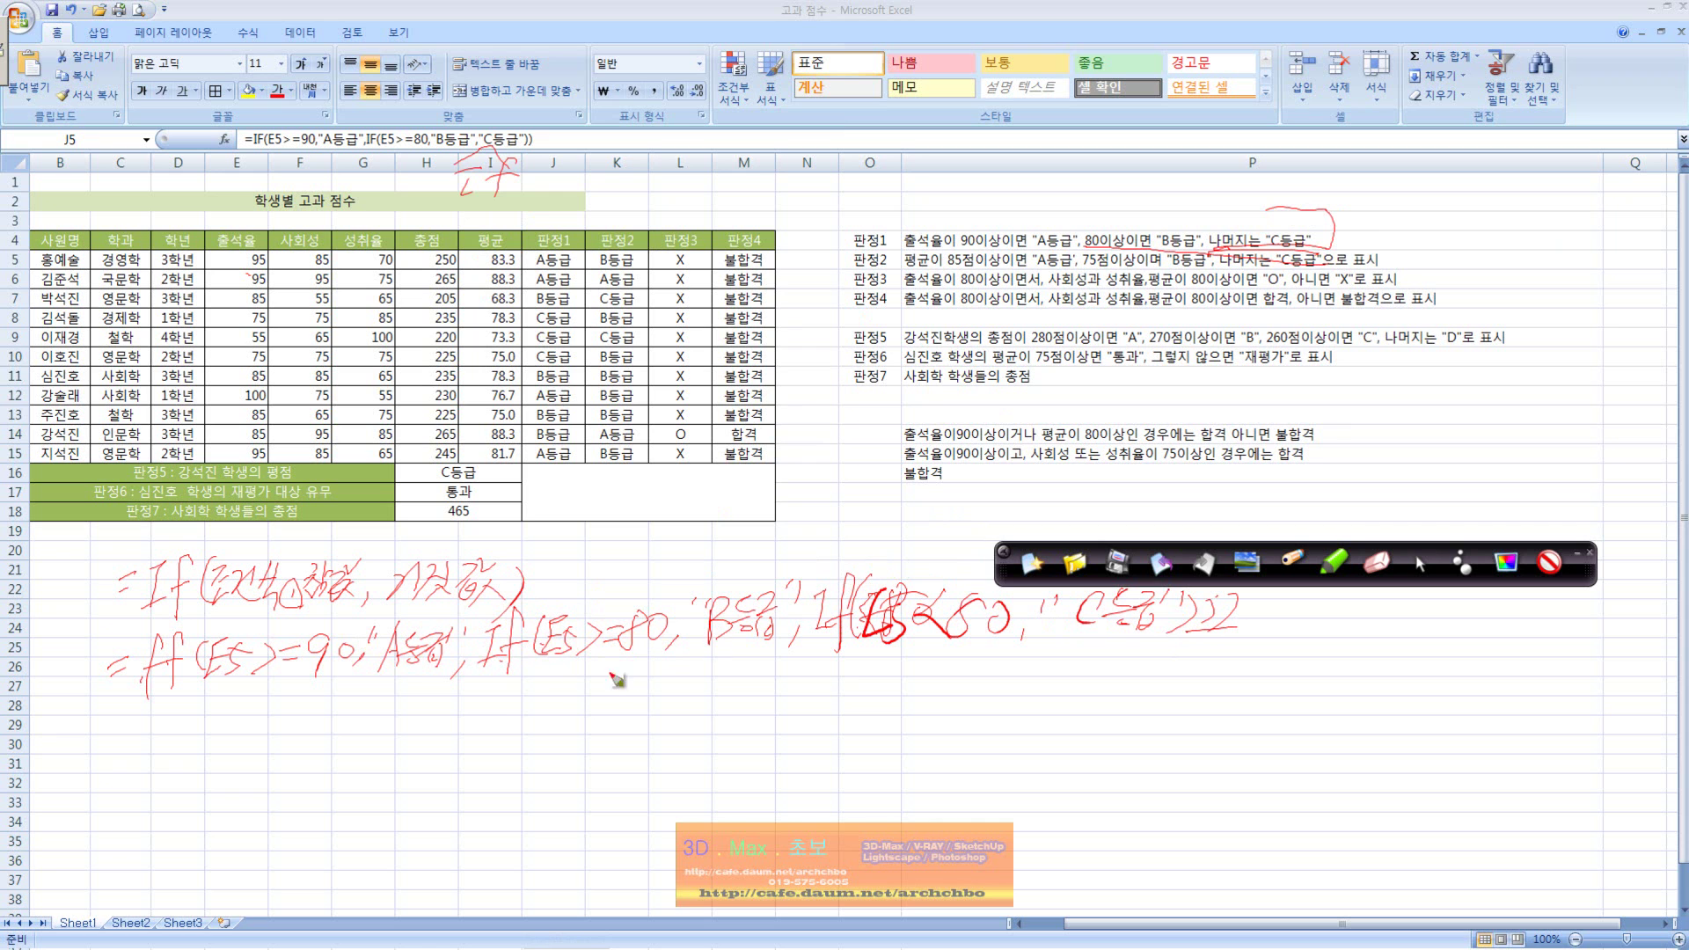
# Circle and link "A등급" and "B등급" in the handwritten formula as 참값, and underline "C등급" with the label 거짓값.
pyautogui.moveTo(435, 676); pyautogui.dragTo(430, 678)
pyautogui.moveTo(787, 659)
pyautogui.mouseDown()
pyautogui.moveTo(758, 601)
pyautogui.moveTo(584, 743)
pyautogui.moveTo(431, 679)
pyautogui.mouseUp()
pyautogui.moveTo(559, 717)
pyautogui.mouseDown()
pyautogui.moveTo(574, 735)
pyautogui.moveTo(616, 708)
pyautogui.moveTo(632, 743)
pyautogui.mouseUp()
pyautogui.moveTo(396, 614); pyautogui.dragTo(508, 605)
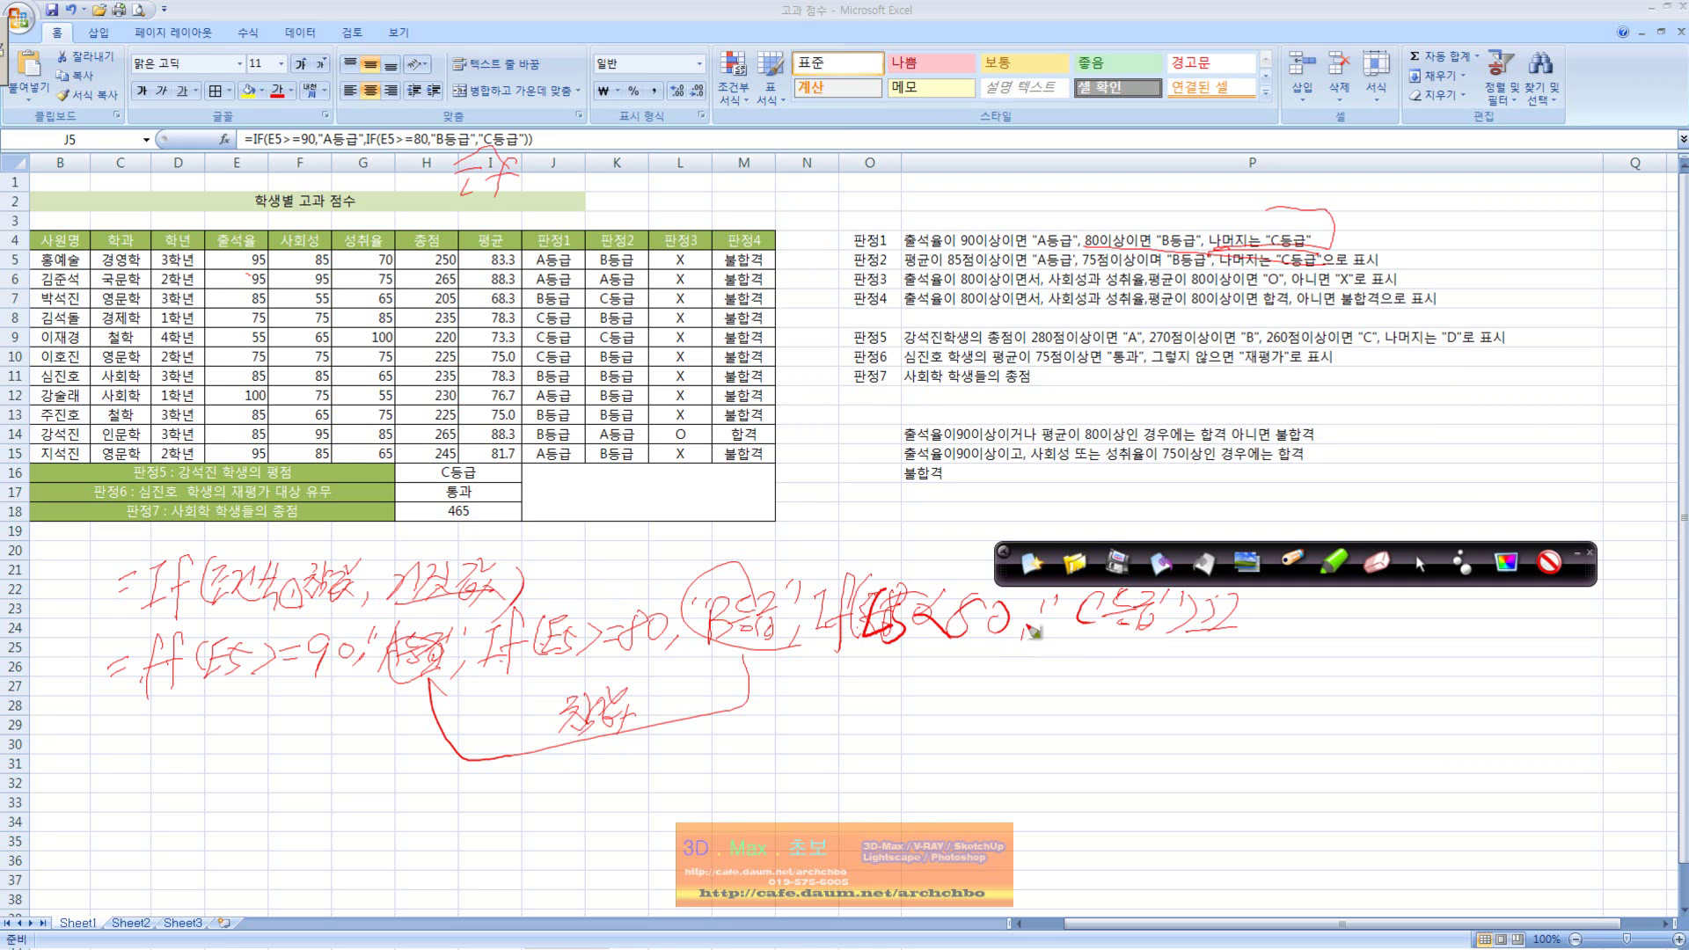
pyautogui.moveTo(1101, 653); pyautogui.dragTo(1212, 640)
pyautogui.moveTo(1058, 667)
pyautogui.mouseDown()
pyautogui.moveTo(1119, 686)
pyautogui.moveTo(1170, 667)
pyautogui.moveTo(1163, 690)
pyautogui.mouseUp()
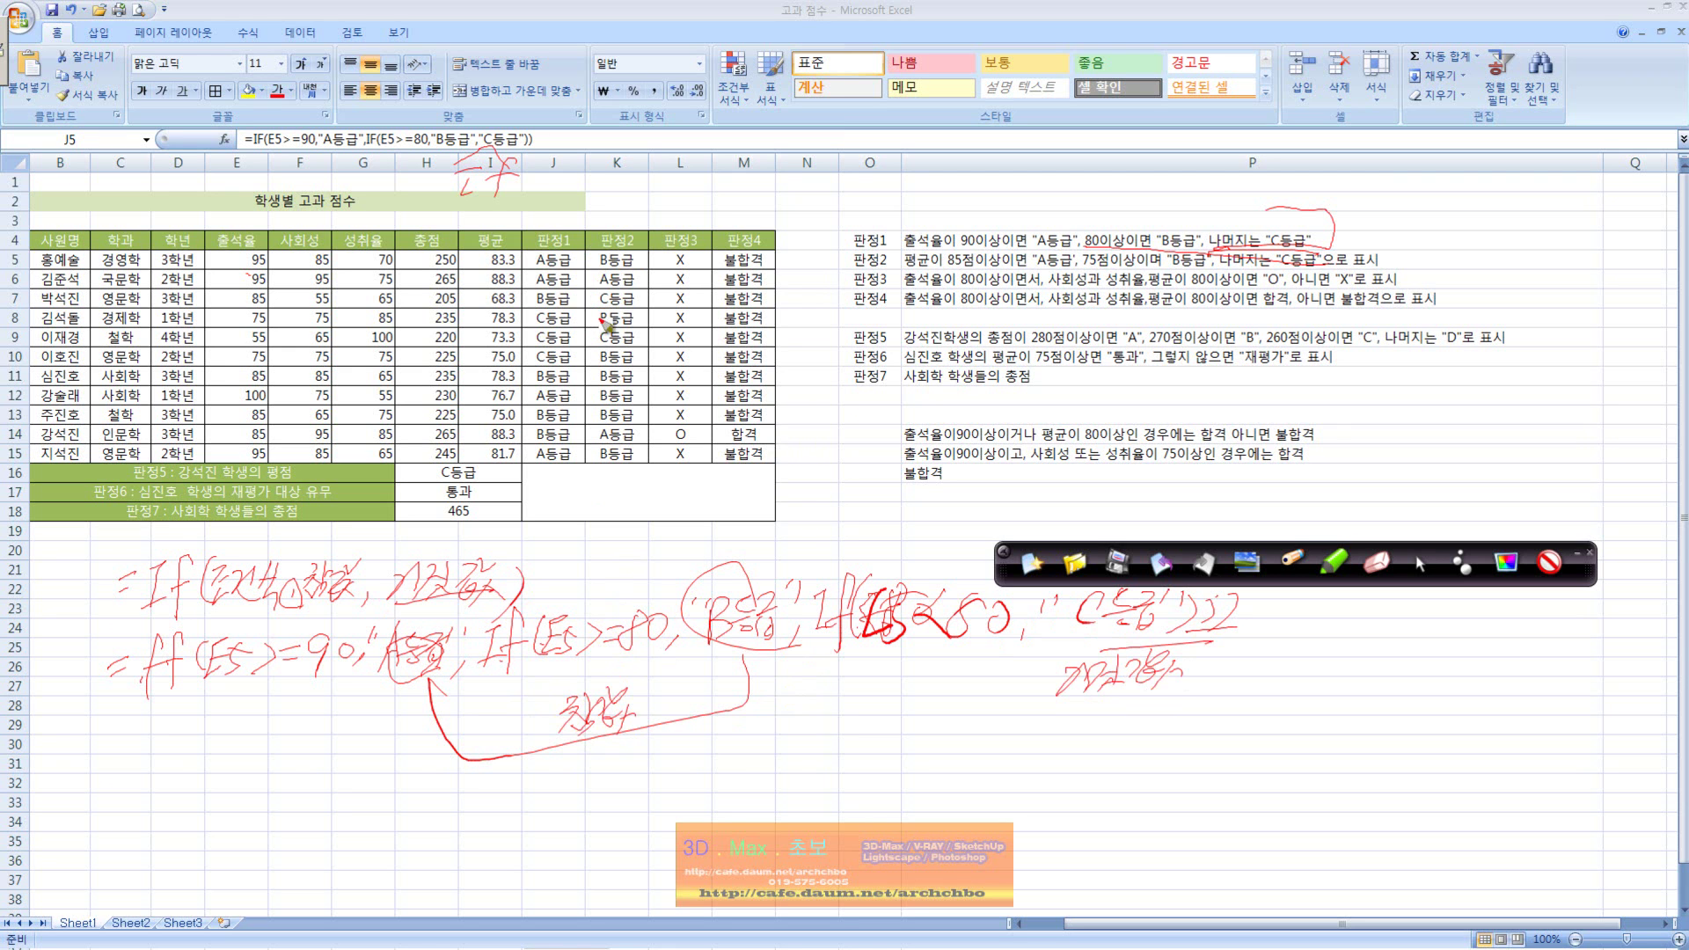
# Clear all handwritten annotations, return to normal cell editing, and delete the 판정1 results in J5:J15.
pyautogui.click(1032, 566)
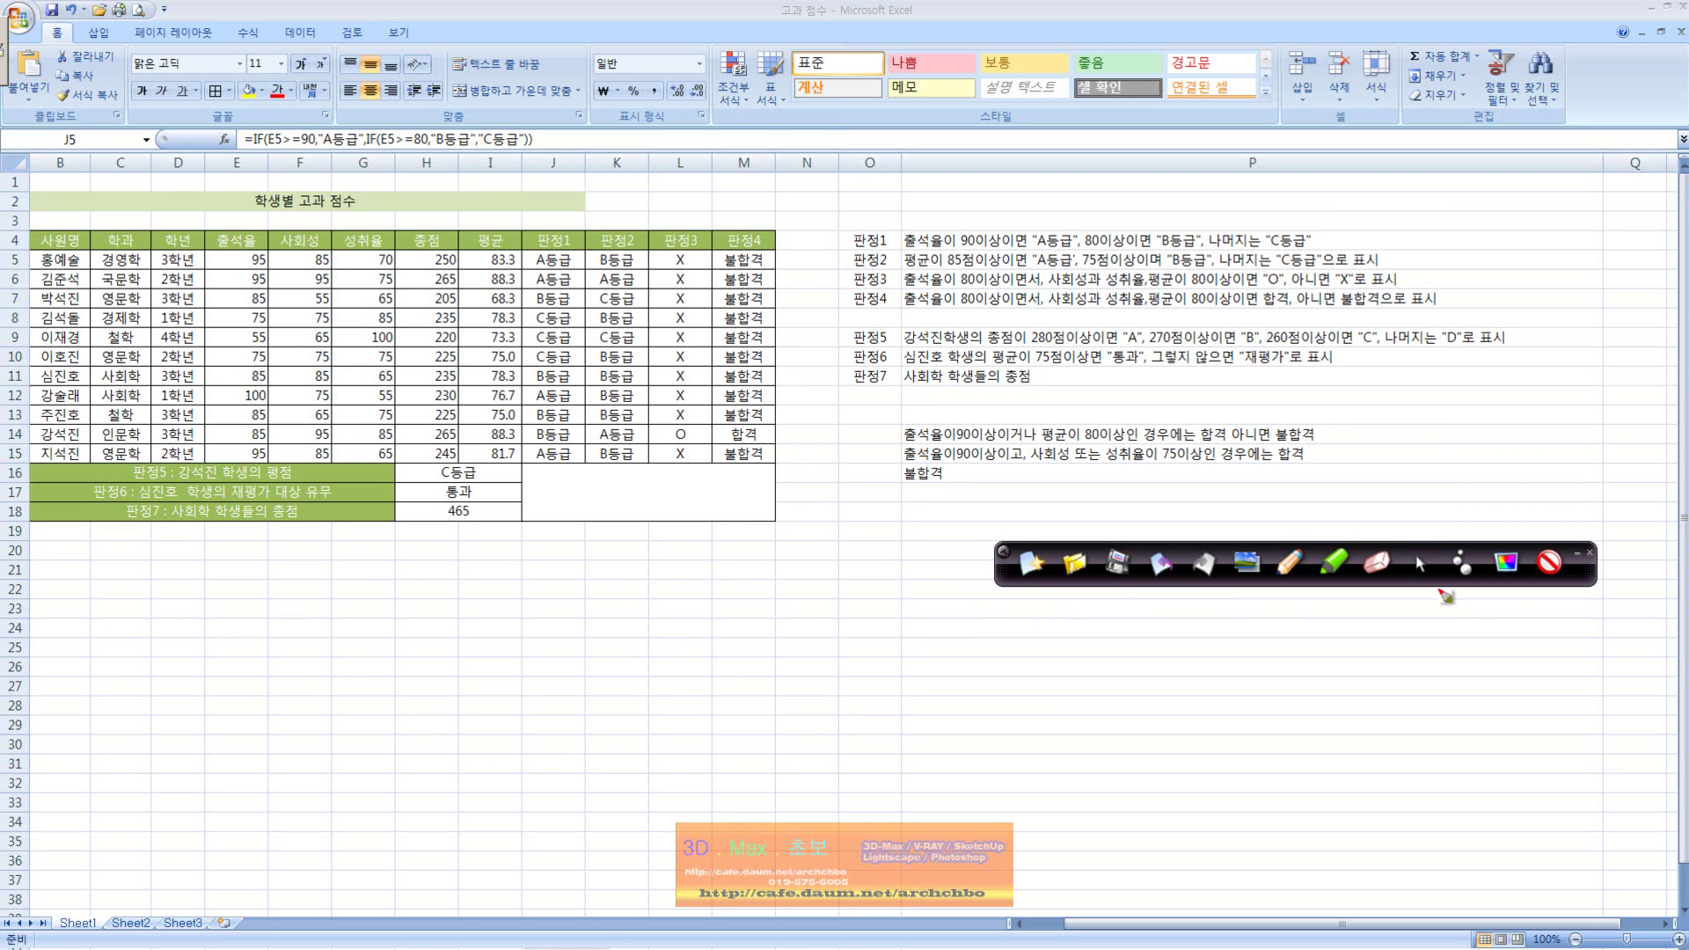
pyautogui.click(1420, 566)
pyautogui.doubleClick(572, 264)
pyautogui.click(569, 412)
pyautogui.moveTo(568, 261); pyautogui.dragTo(568, 453)
pyautogui.press('Delete')
pyautogui.click(568, 261)
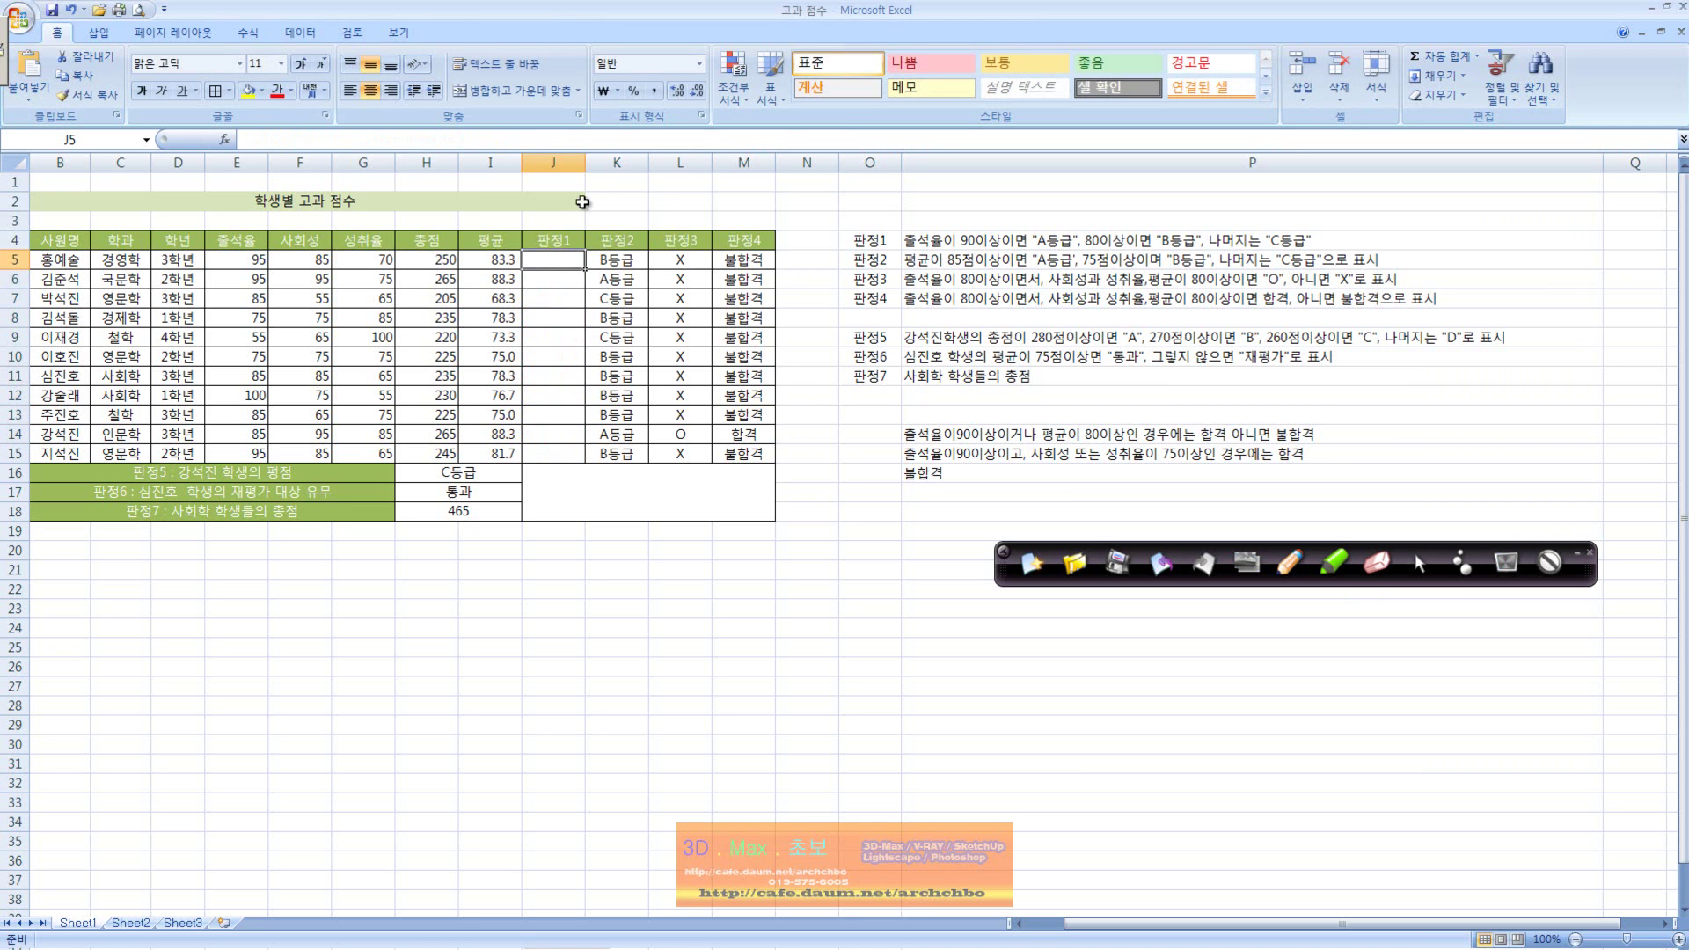
# Start the 판정1 formula in J5 as =if(E5>=90,"합격",if(E5>=80,".
pyautogui.click(608, 144)
pyautogui.write('=')
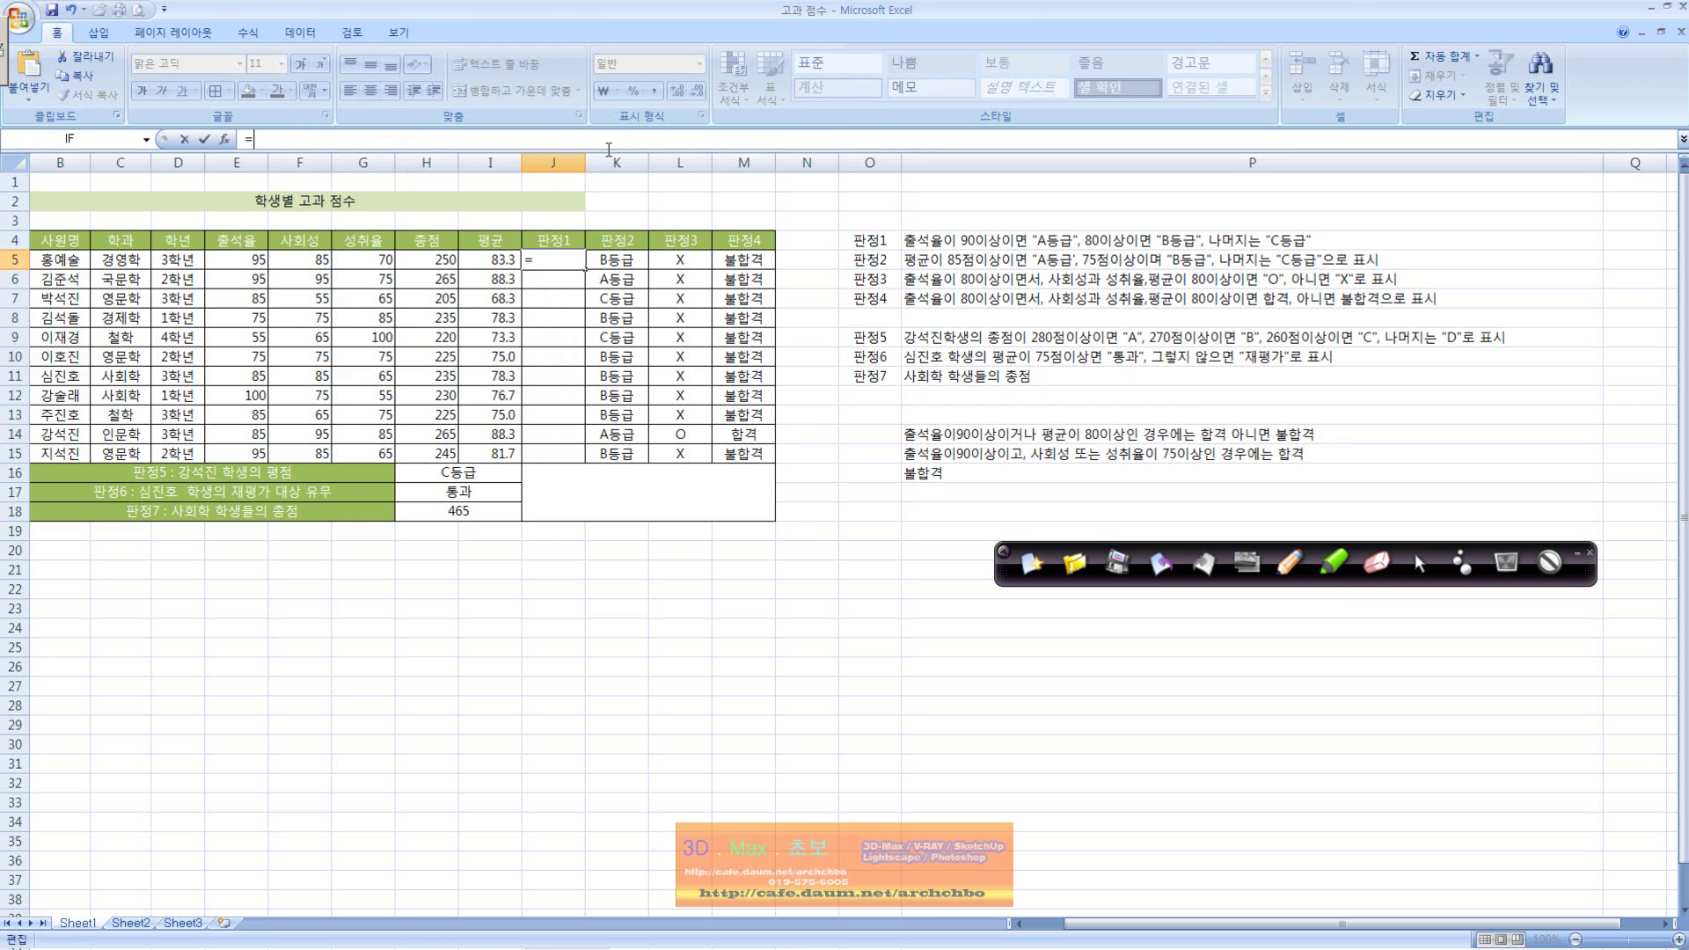
pyautogui.write('if(')
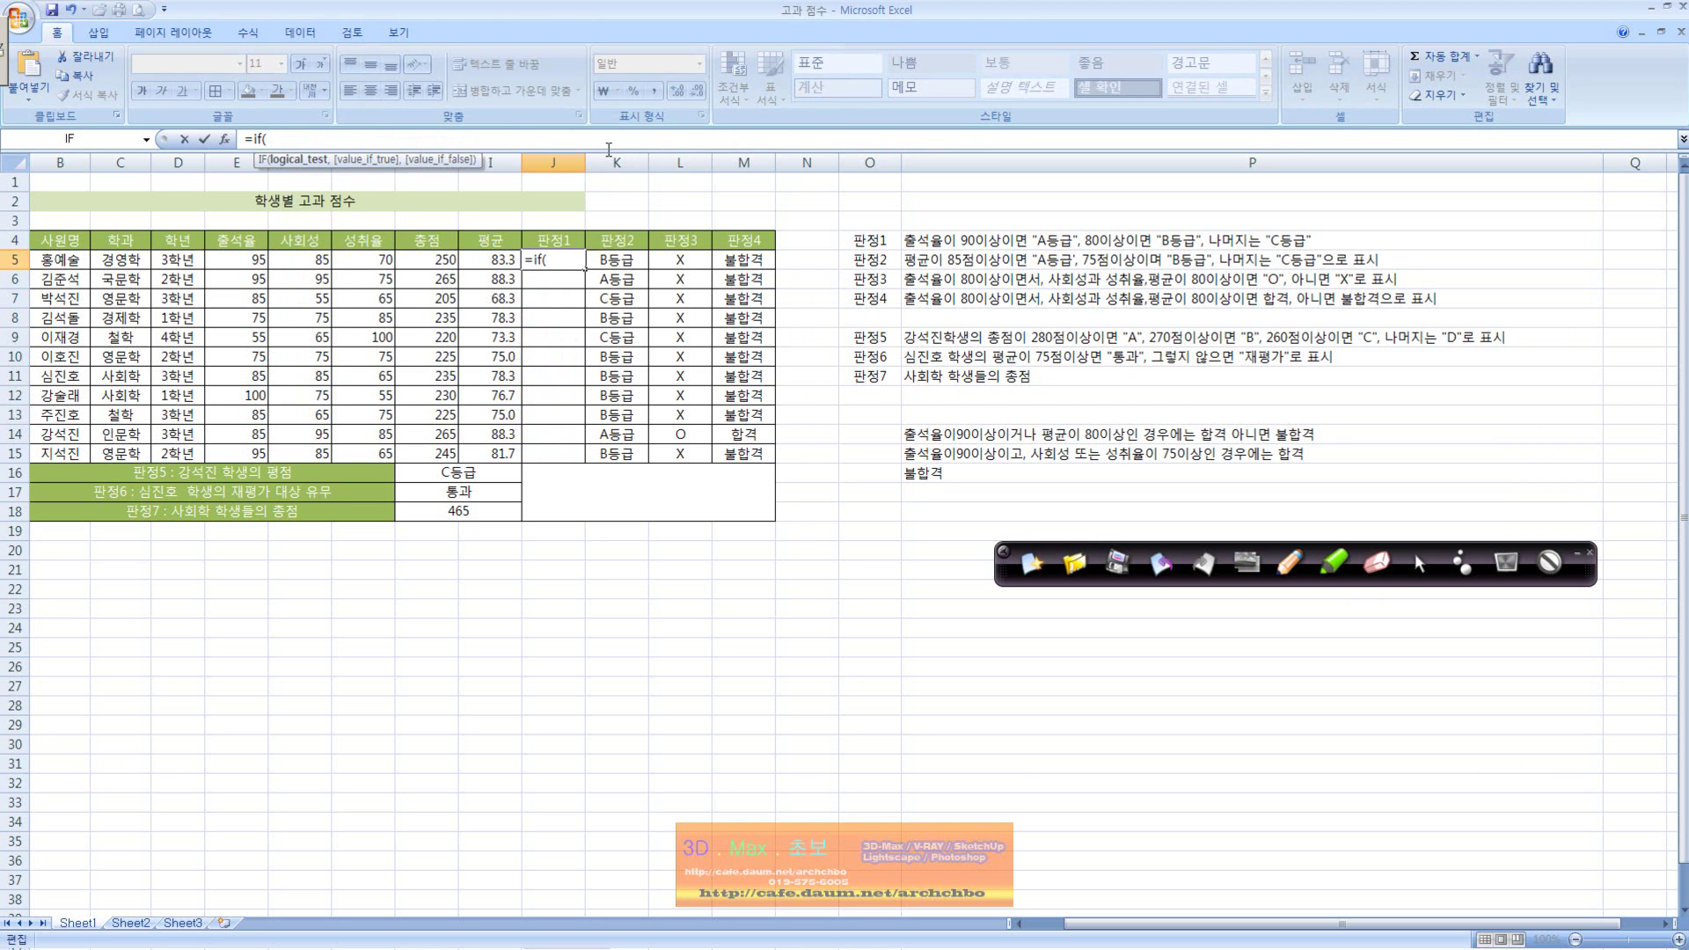
pyautogui.click(262, 261)
pyautogui.write('>=90,"합격",')
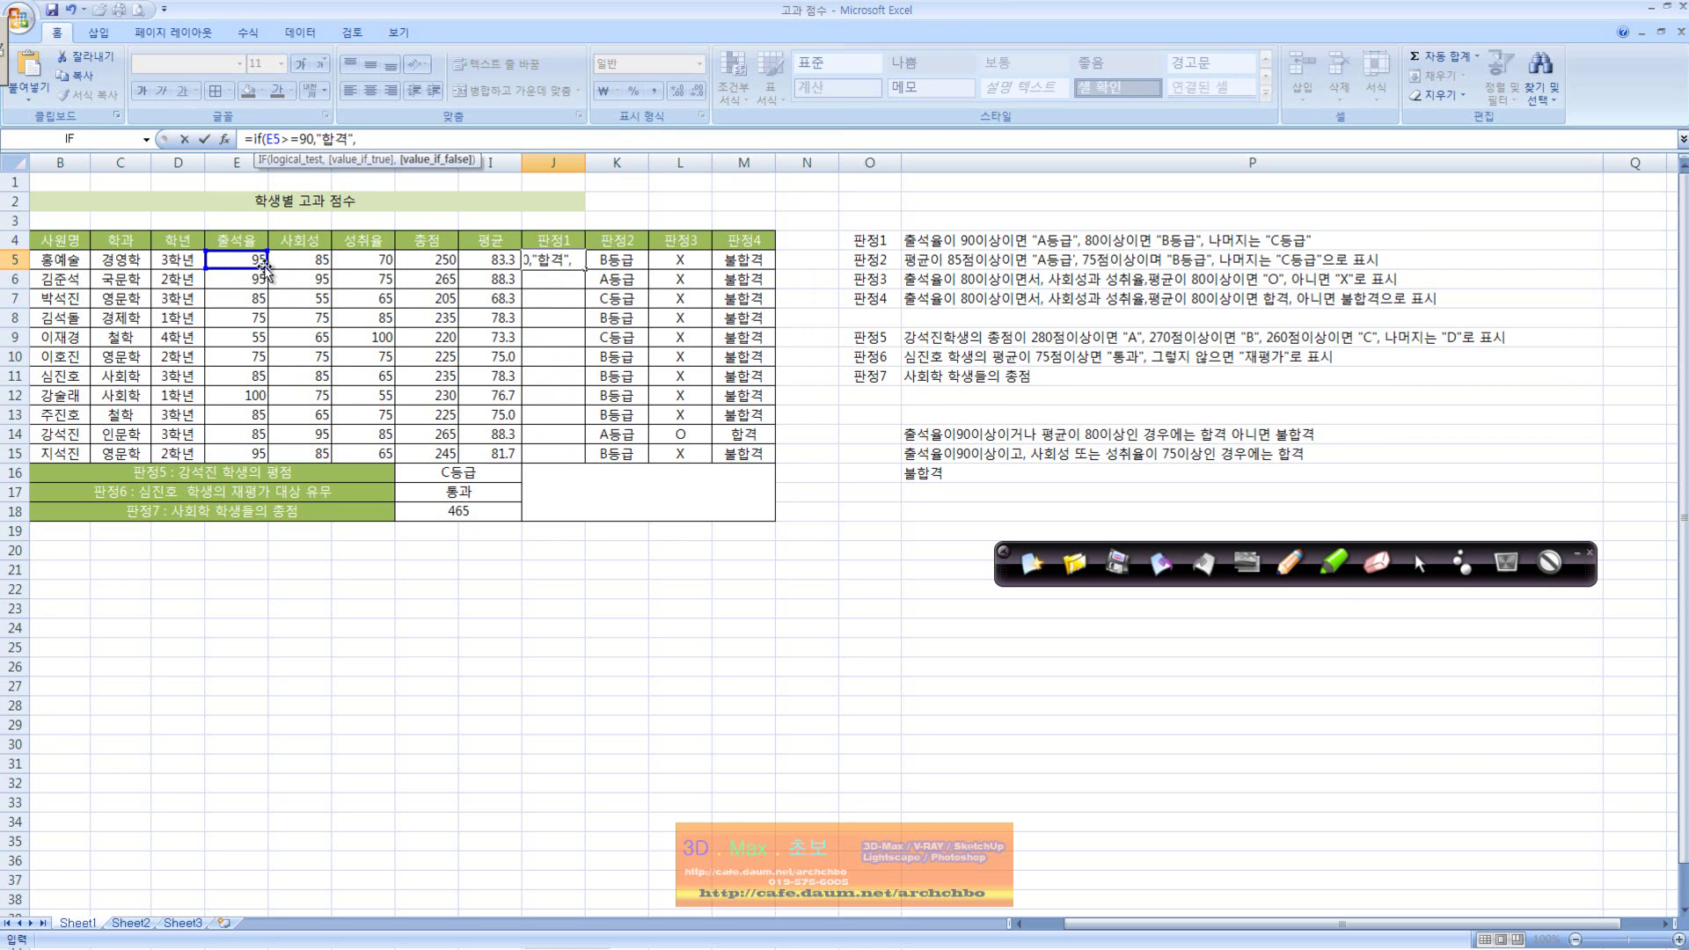
pyautogui.write('if')
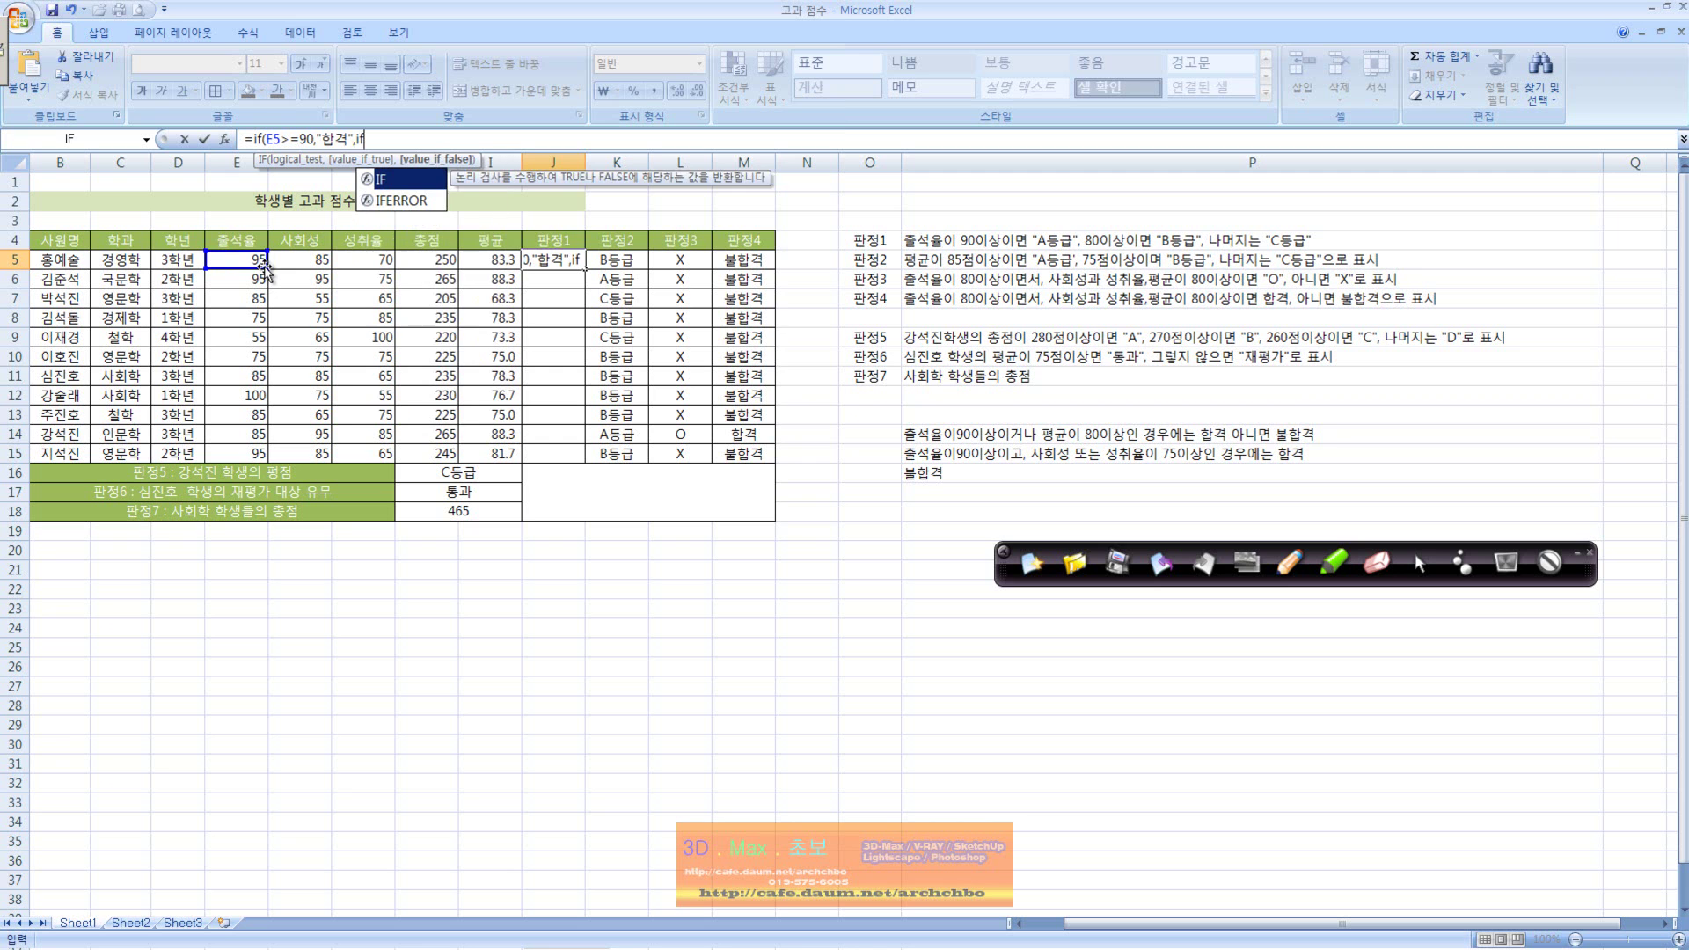
pyautogui.write('(E')
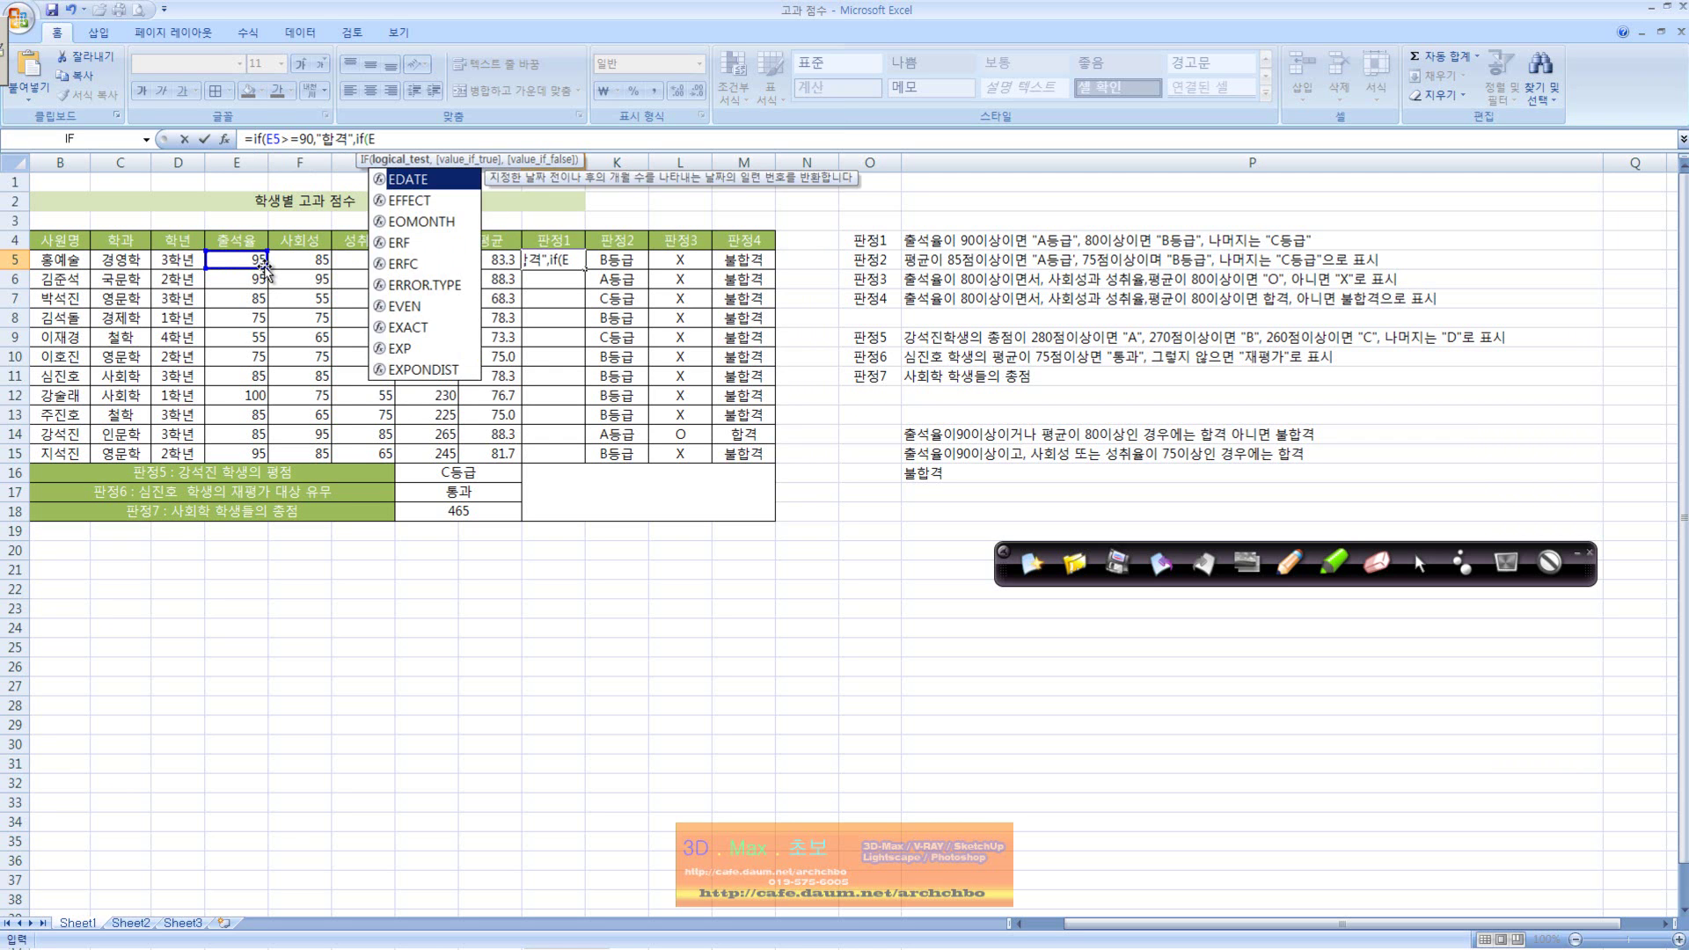
pyautogui.write('5>=80,')
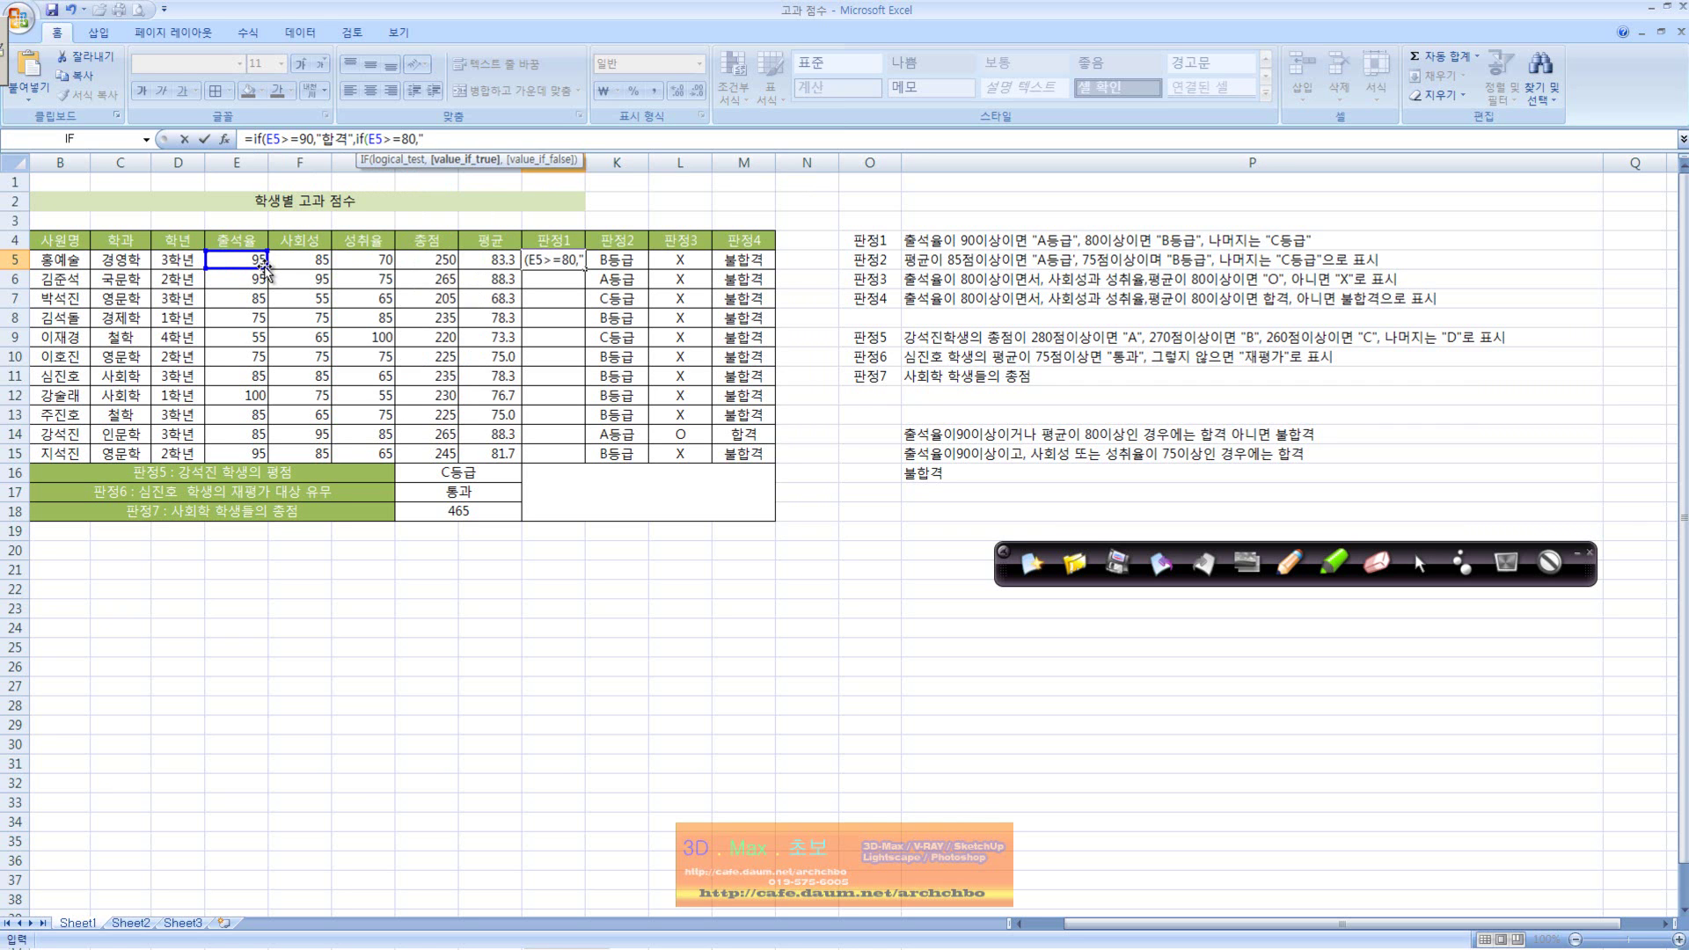
# Remove the nested IF and "합격" from the J5 formula, and enter "A등급" as the true value of E5>=90.
pyautogui.press('BackSpace')
pyautogui.press('BackSpace')
pyautogui.press('BackSpace')
pyautogui.press('BackSpace')
pyautogui.press('BackSpace')
pyautogui.press('BackSpace')
pyautogui.press('BackSpace')
pyautogui.press('BackSpace')
pyautogui.press('BackSpace')
pyautogui.press('BackSpace')
pyautogui.press('BackSpace')
pyautogui.press('BackSpace')
pyautogui.press('BackSpace')
pyautogui.press('BackSpace')
pyautogui.press('BackSpace')
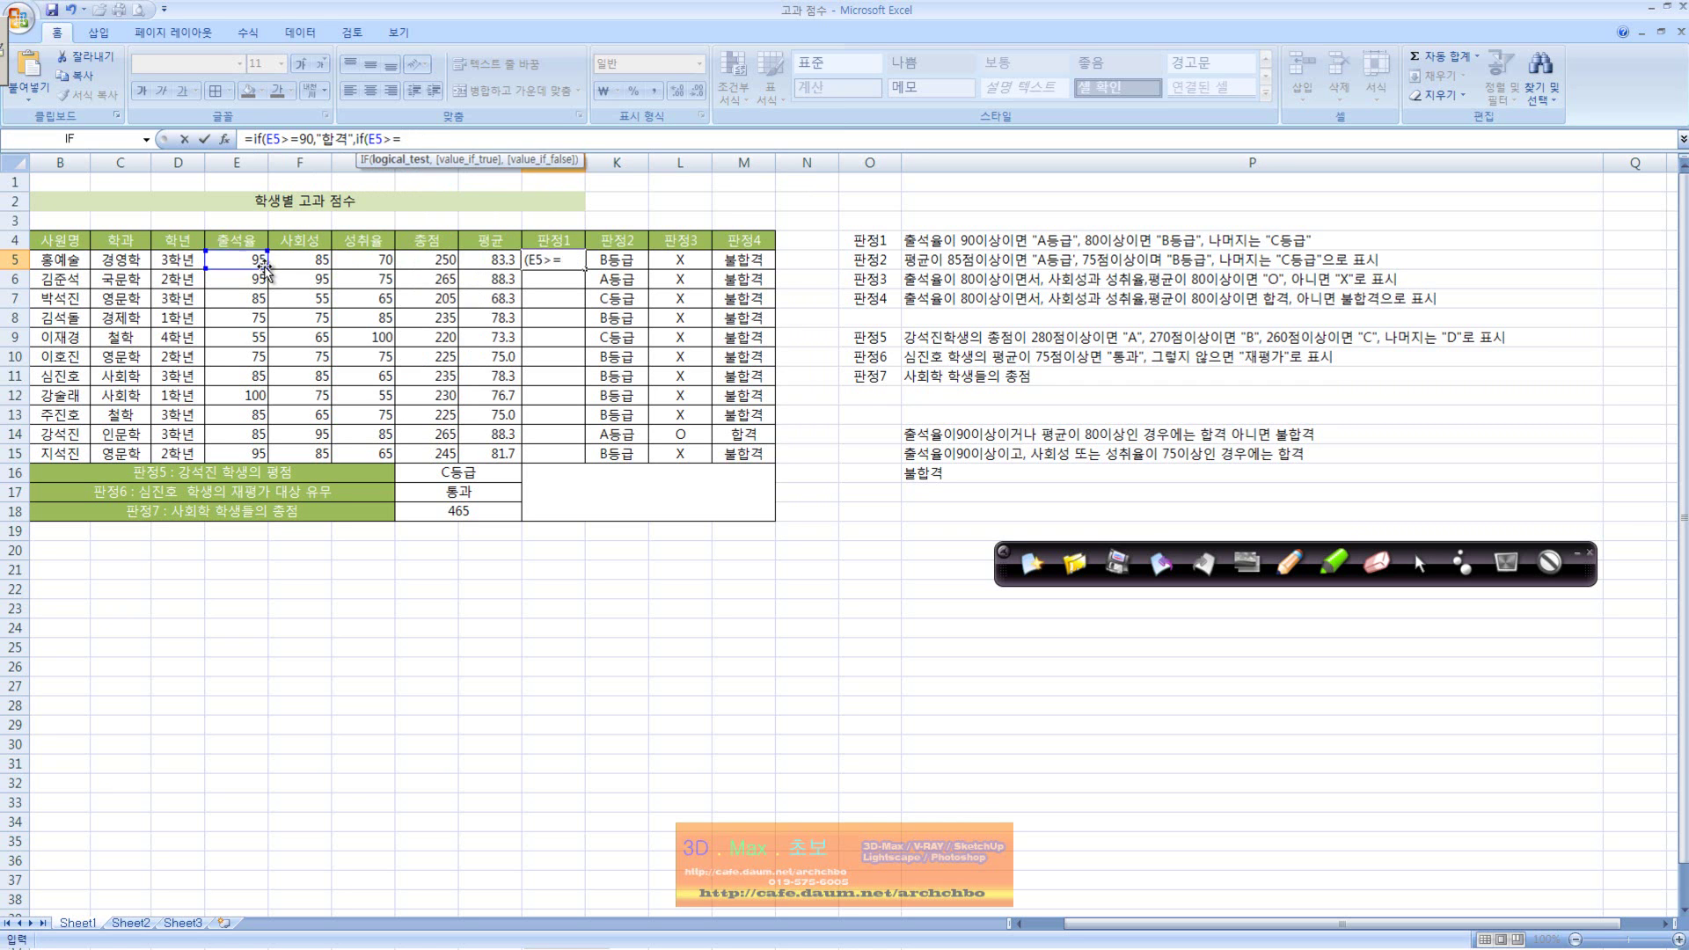
pyautogui.write('A등급",')
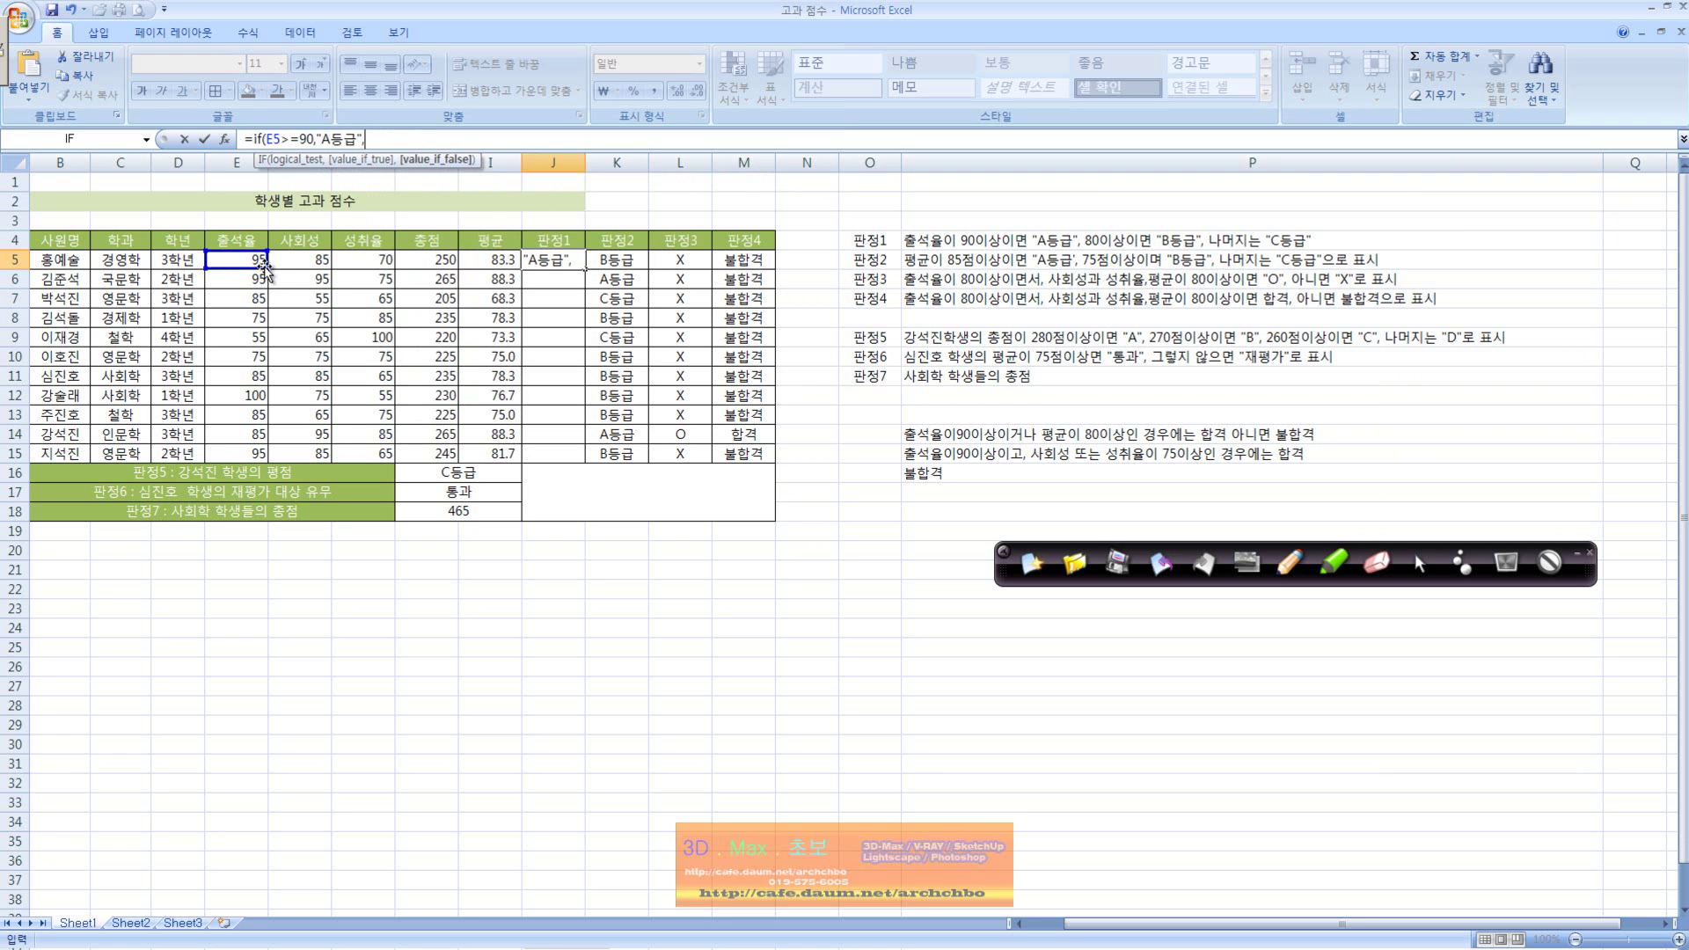
# Complete the J5 formula with if(E5>=80,"B등급","C등급")) and fill it down through J15.
pyautogui.write('if')
pyautogui.write('(')
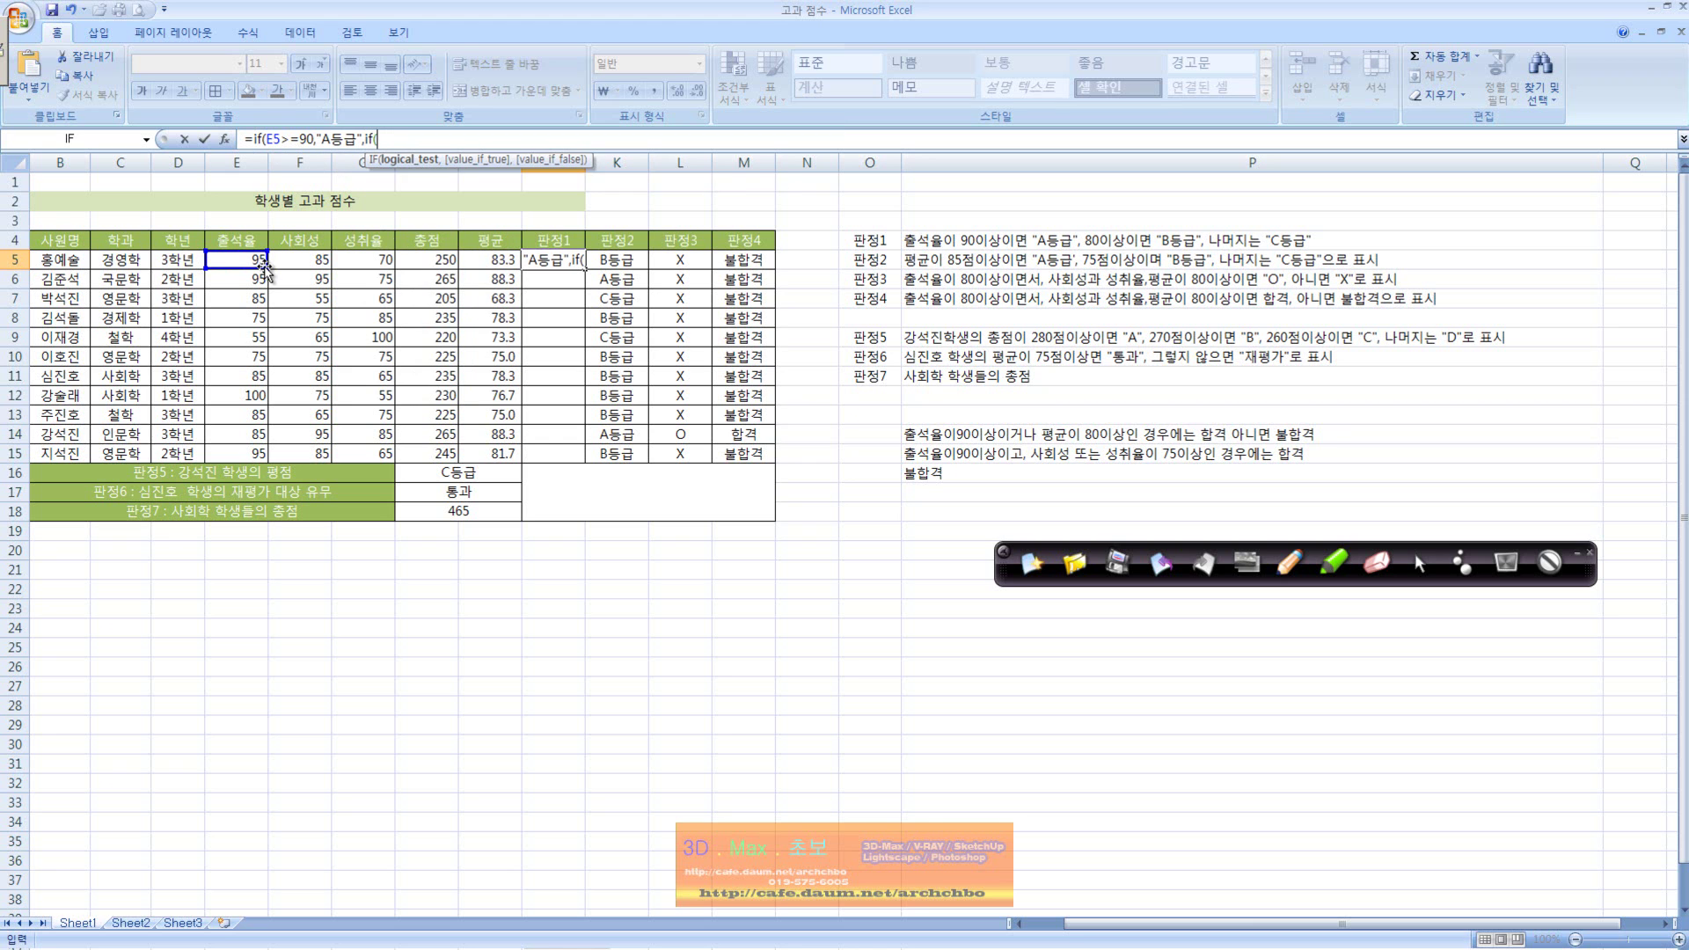
pyautogui.write('E5>=80,"B')
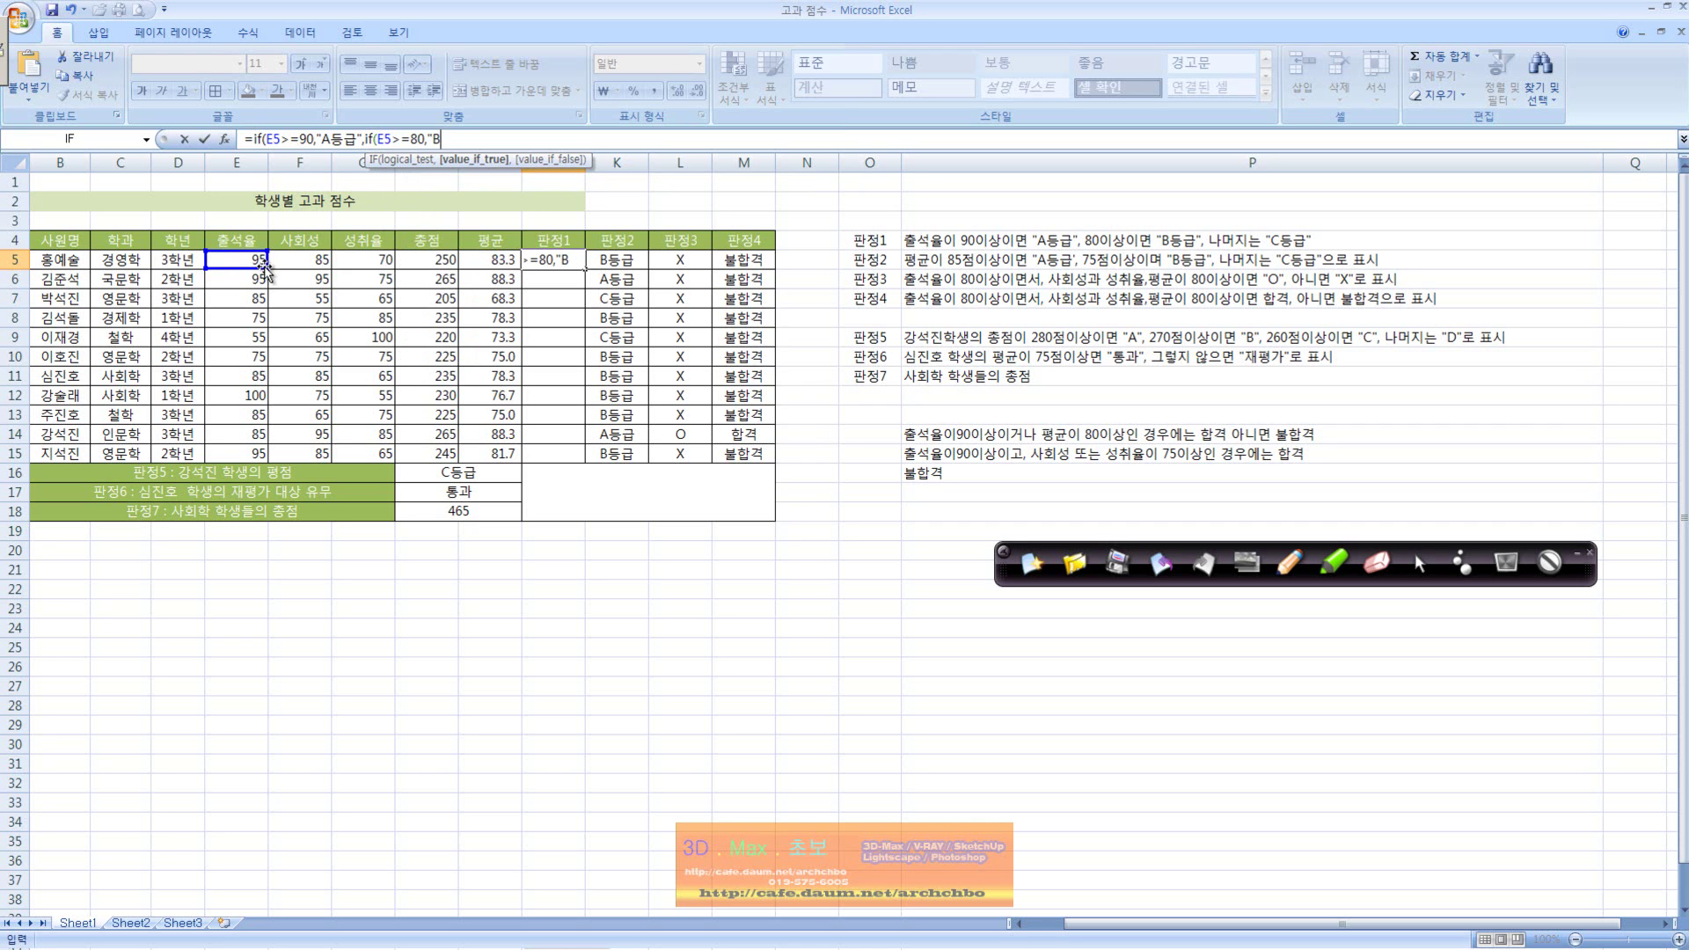
pyautogui.write('등급",')
pyautogui.write('"ㅊ')
pyautogui.write('등급')
pyautogui.write('","C등급')
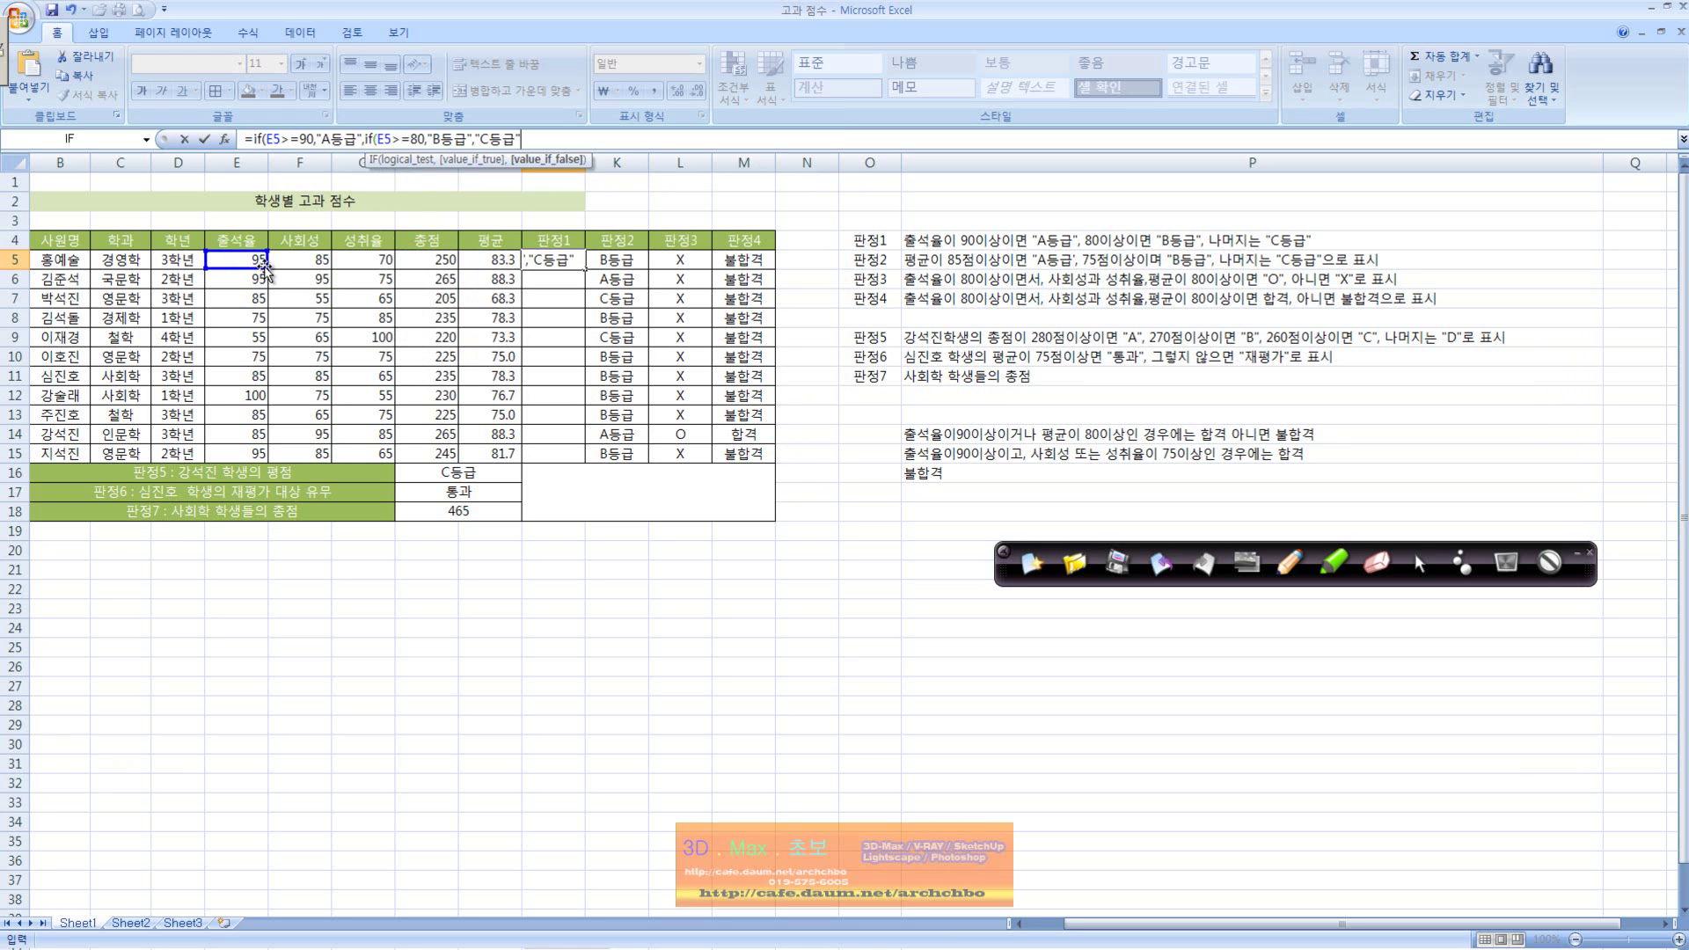
pyautogui.write(')')
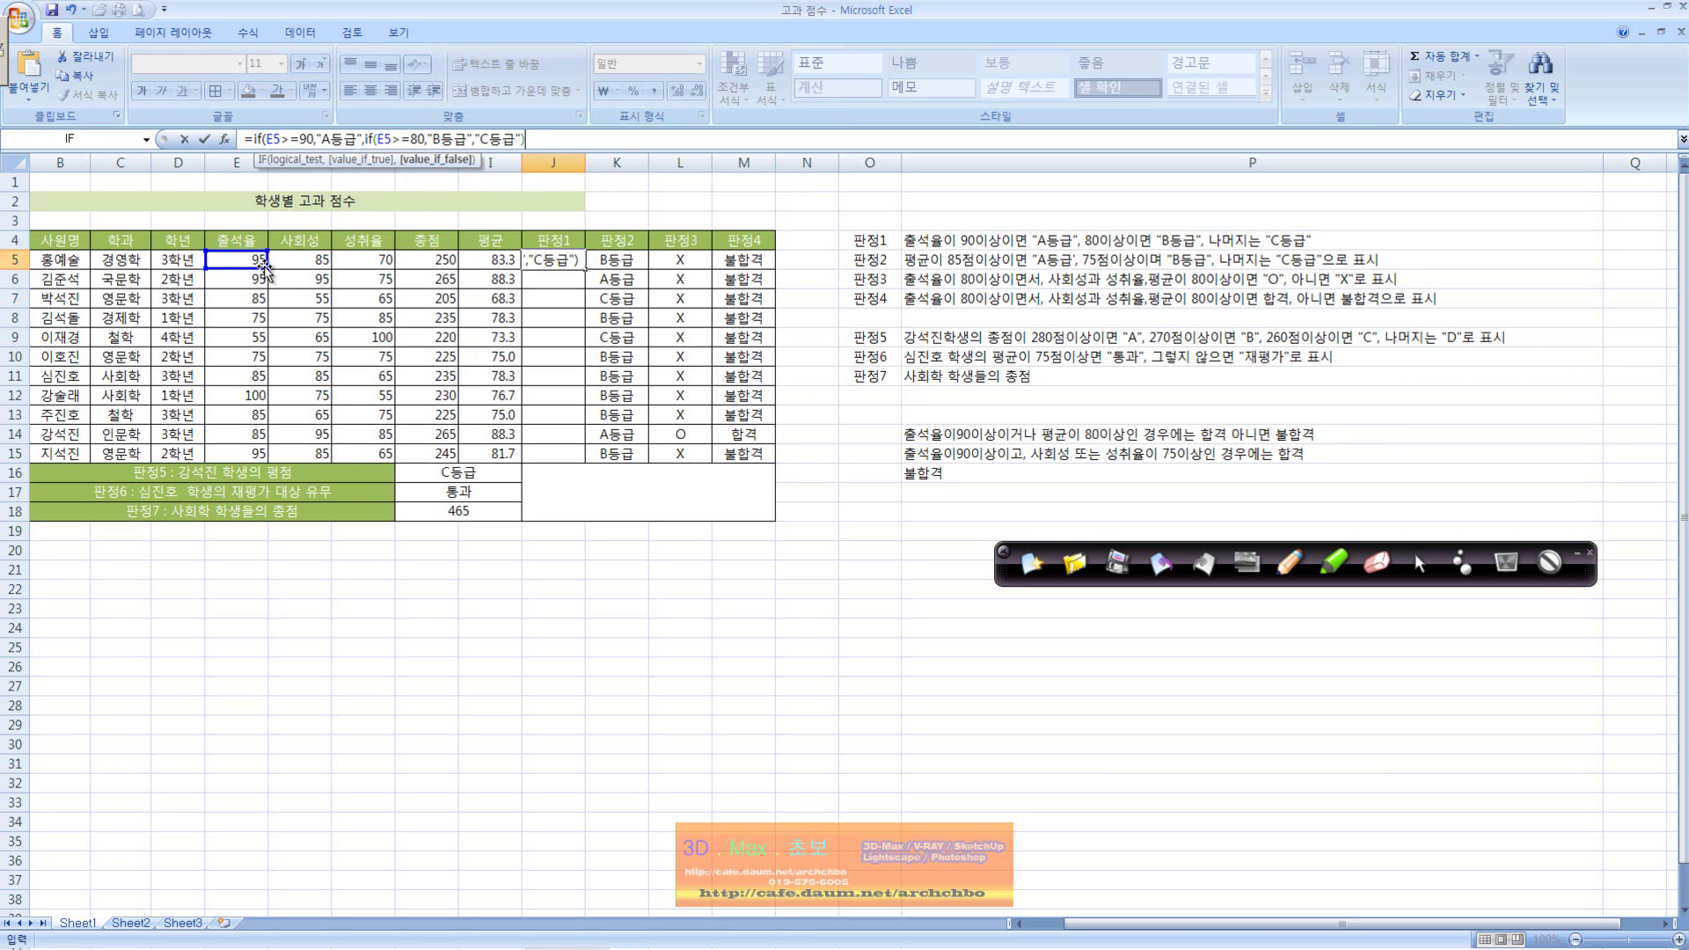
pyautogui.write(')')
pyautogui.press('Return')
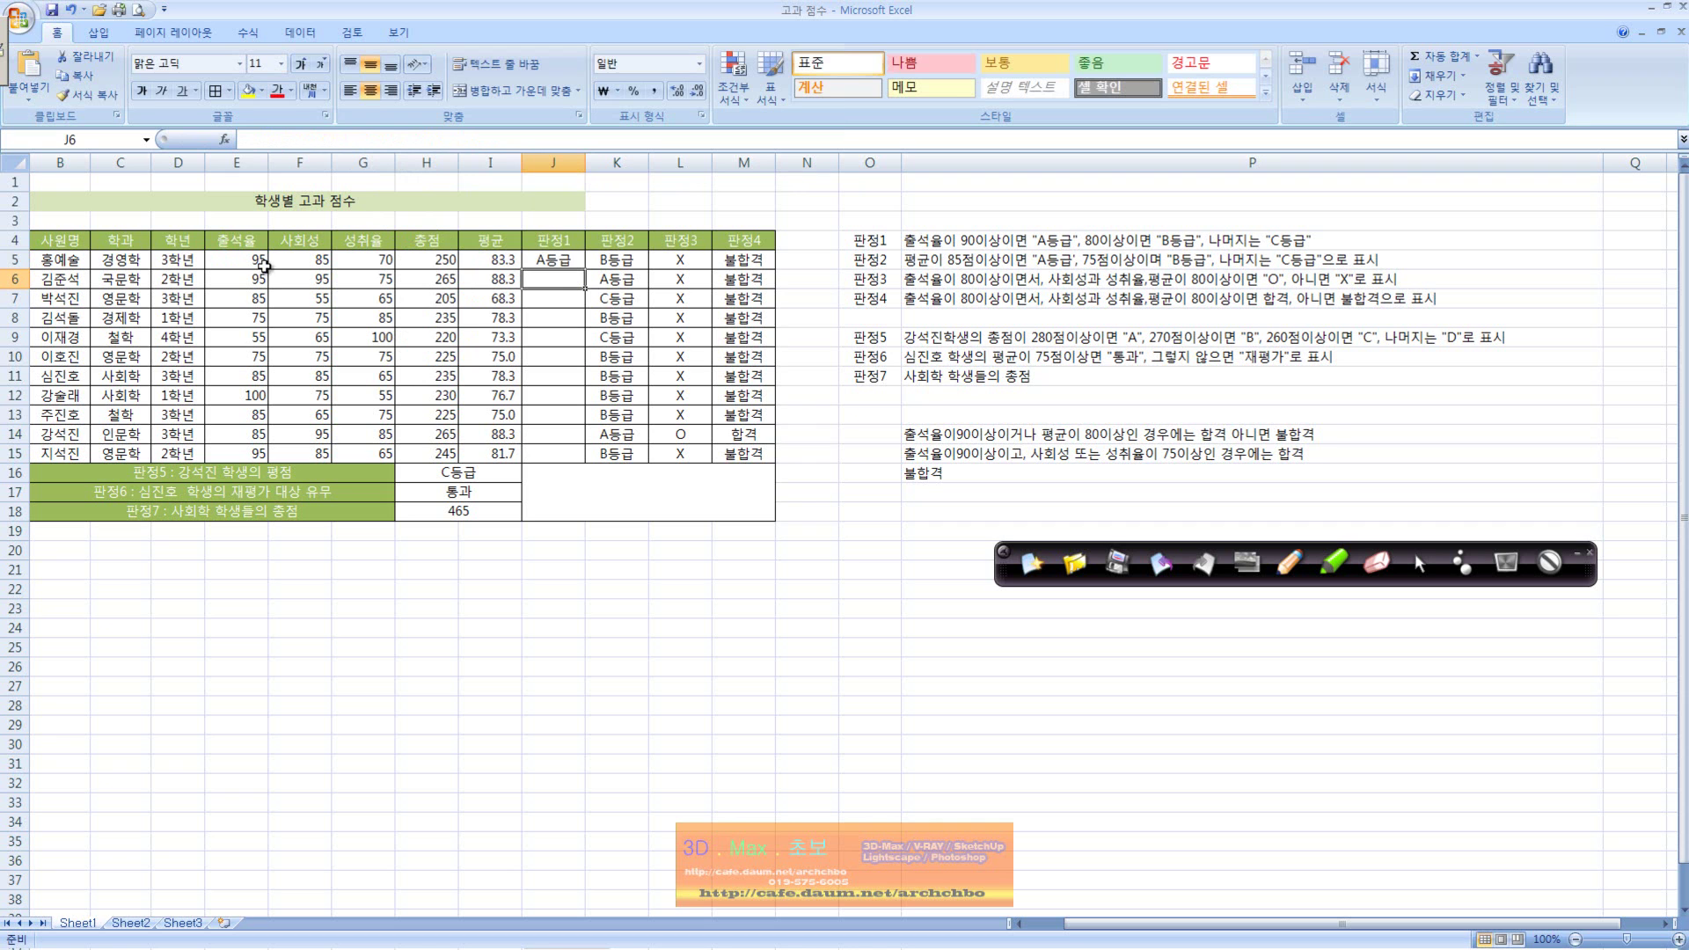
pyautogui.click(555, 260)
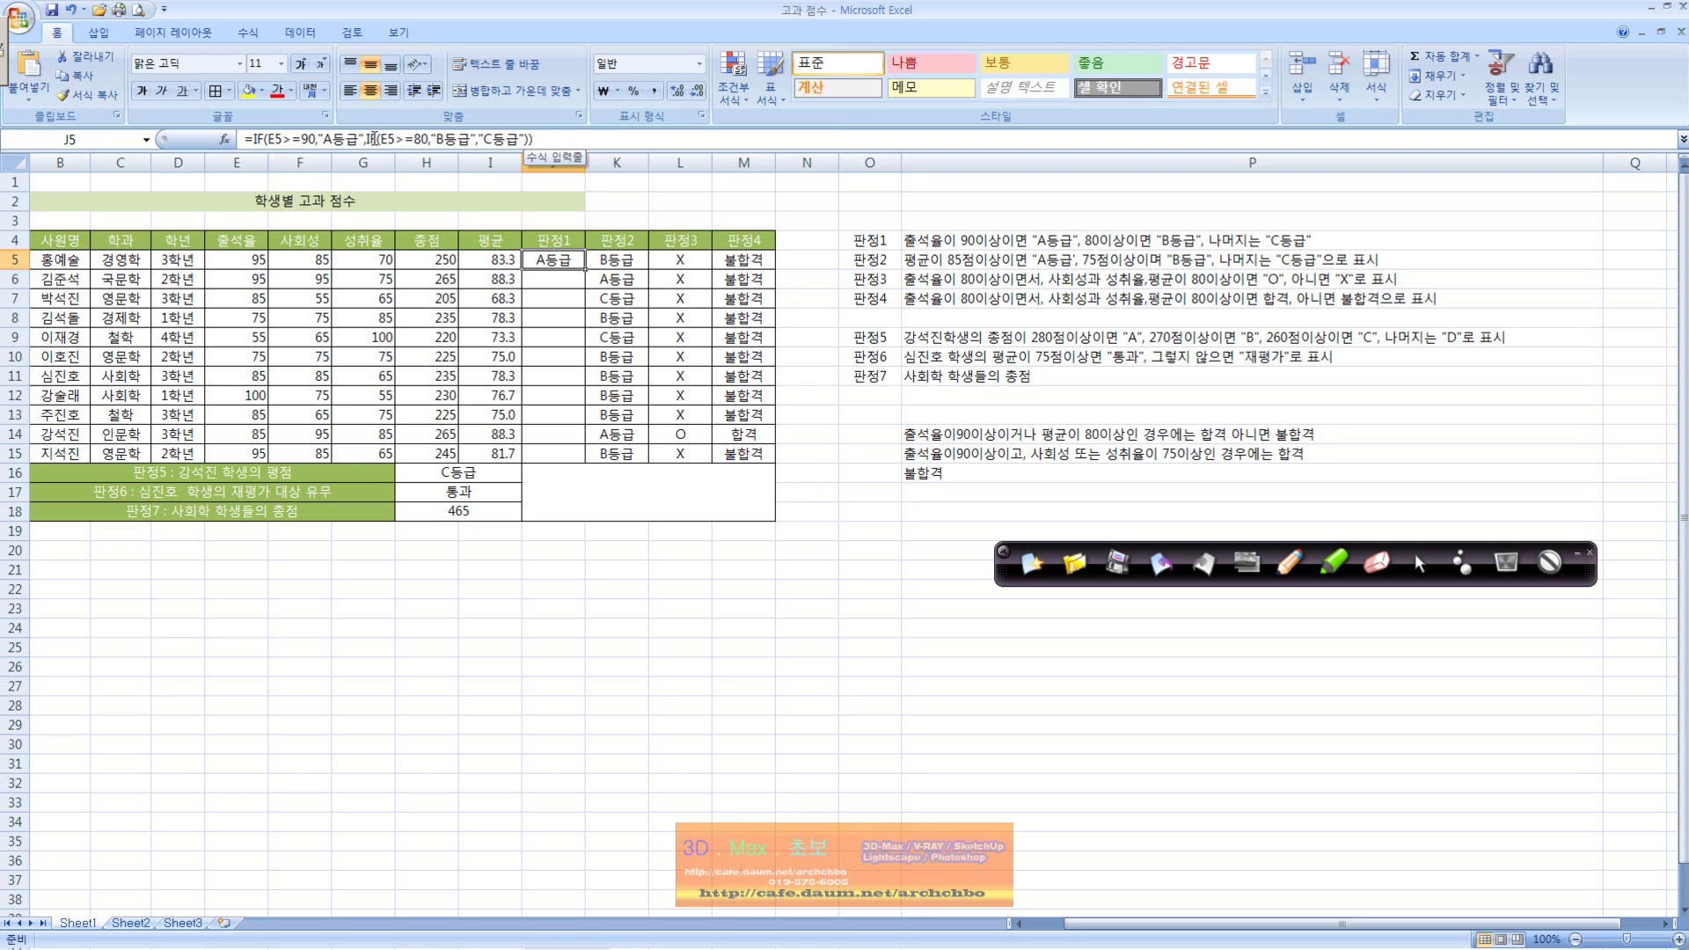
pyautogui.moveTo(586, 268); pyautogui.dragTo(577, 464)
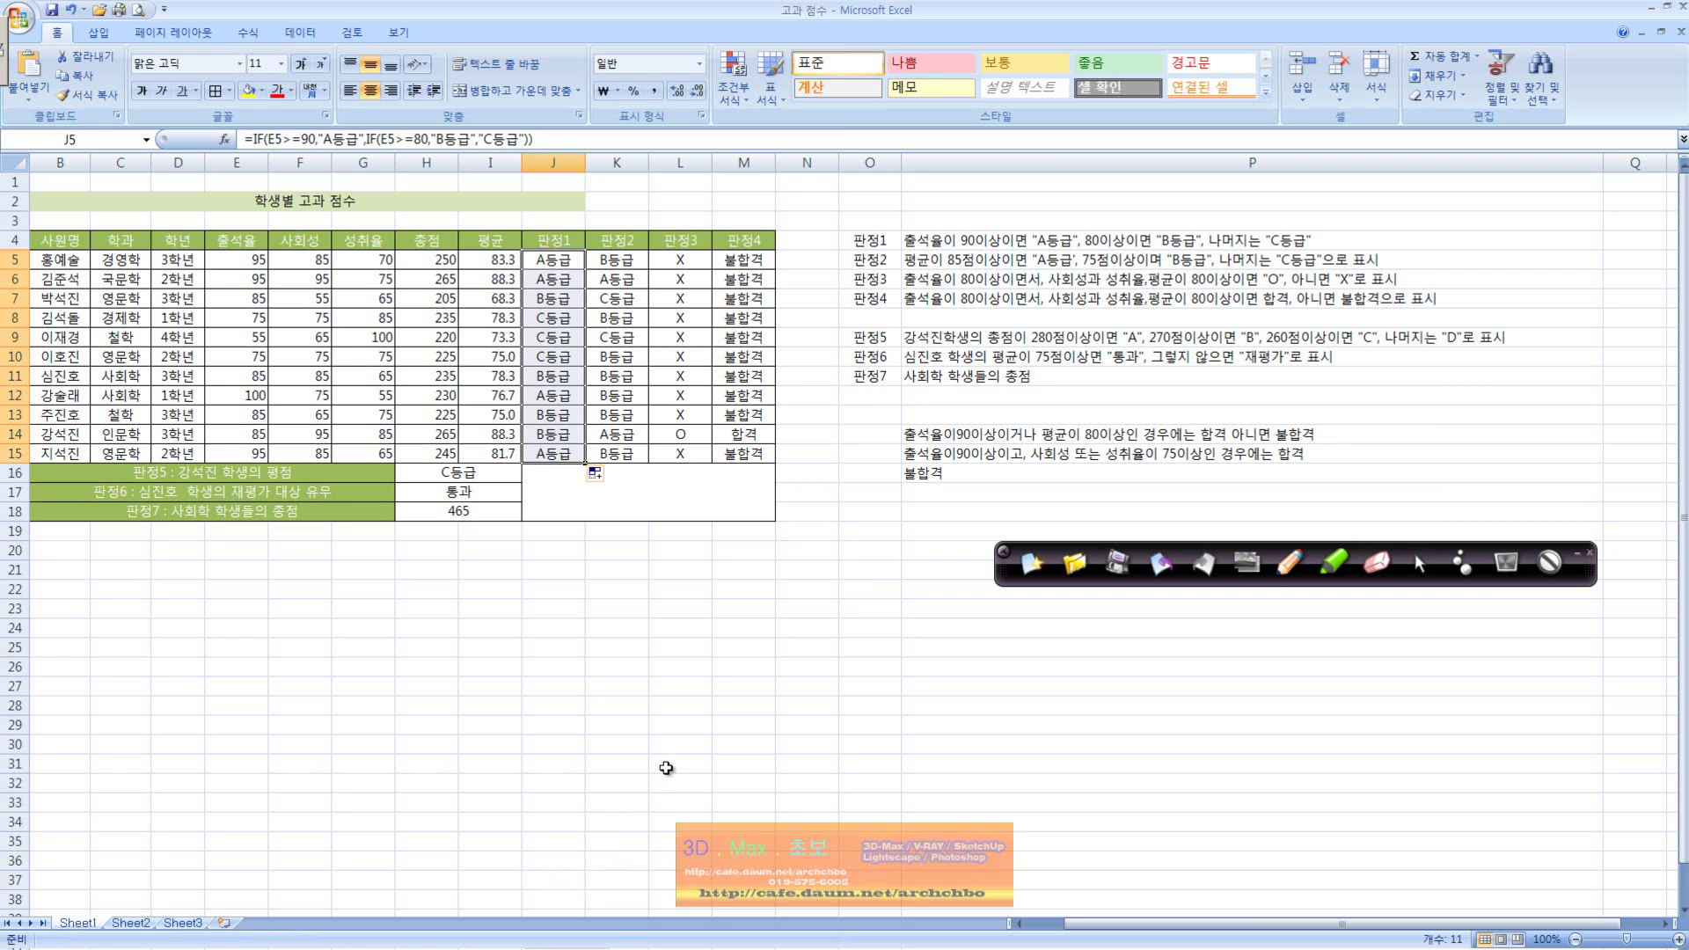
# Compare the 판정2 condition in P5 with the 85 and 75 thresholds in K5's formula, leaving the formula unedited.
pyautogui.click(1005, 264)
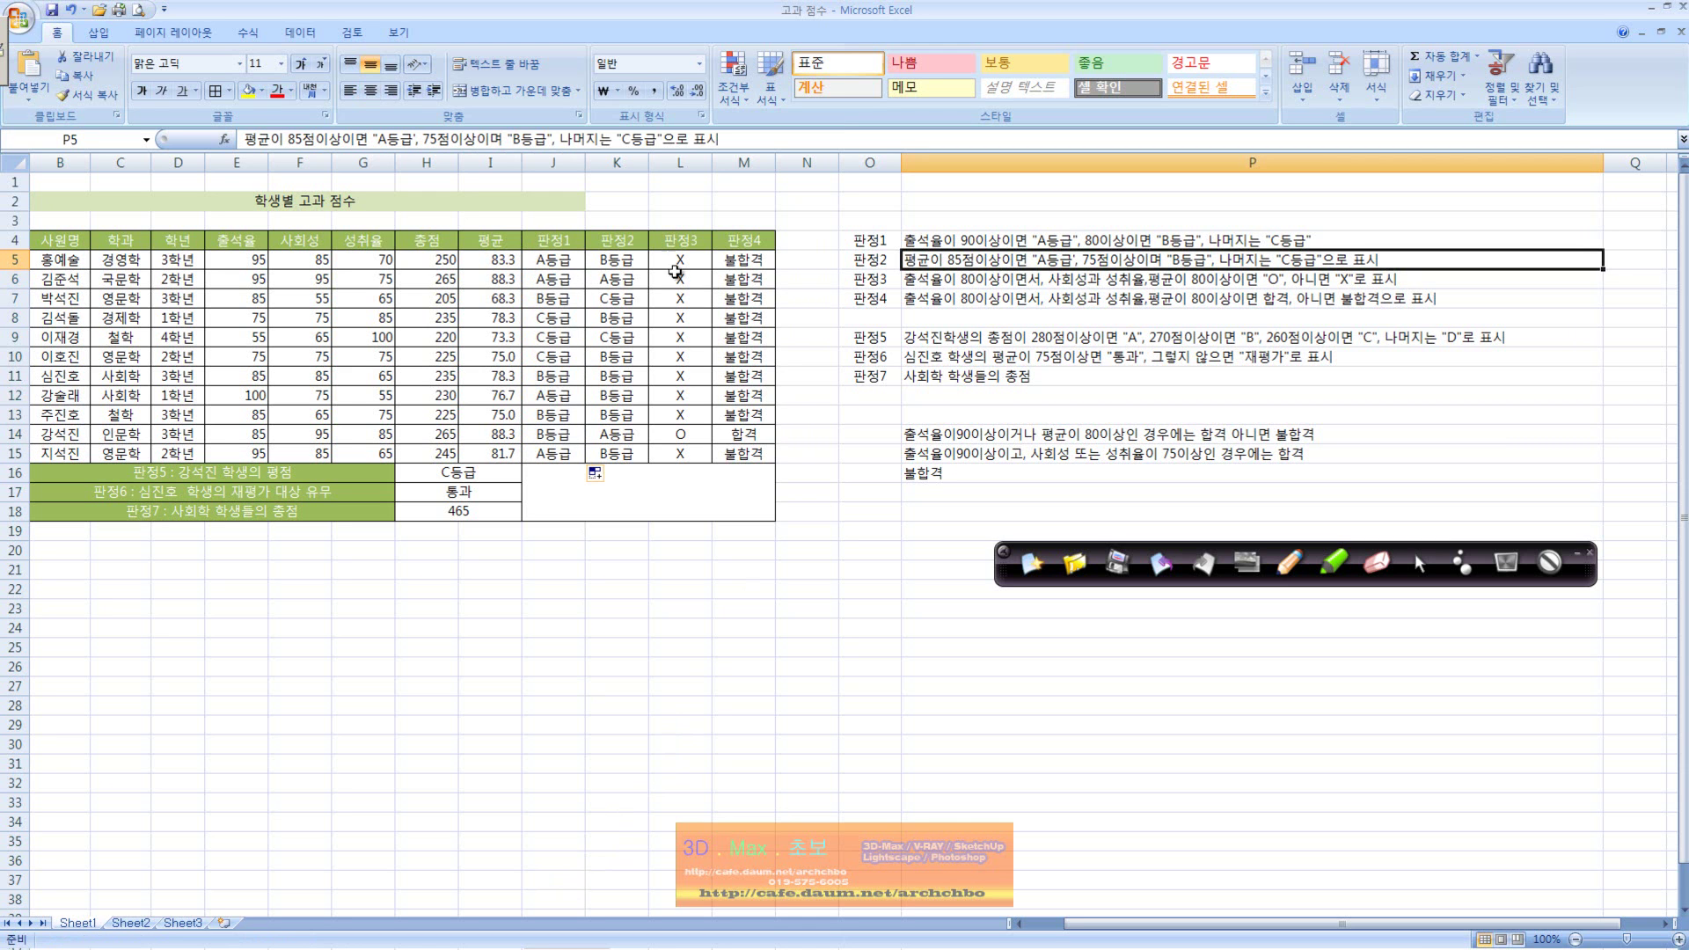
pyautogui.click(637, 261)
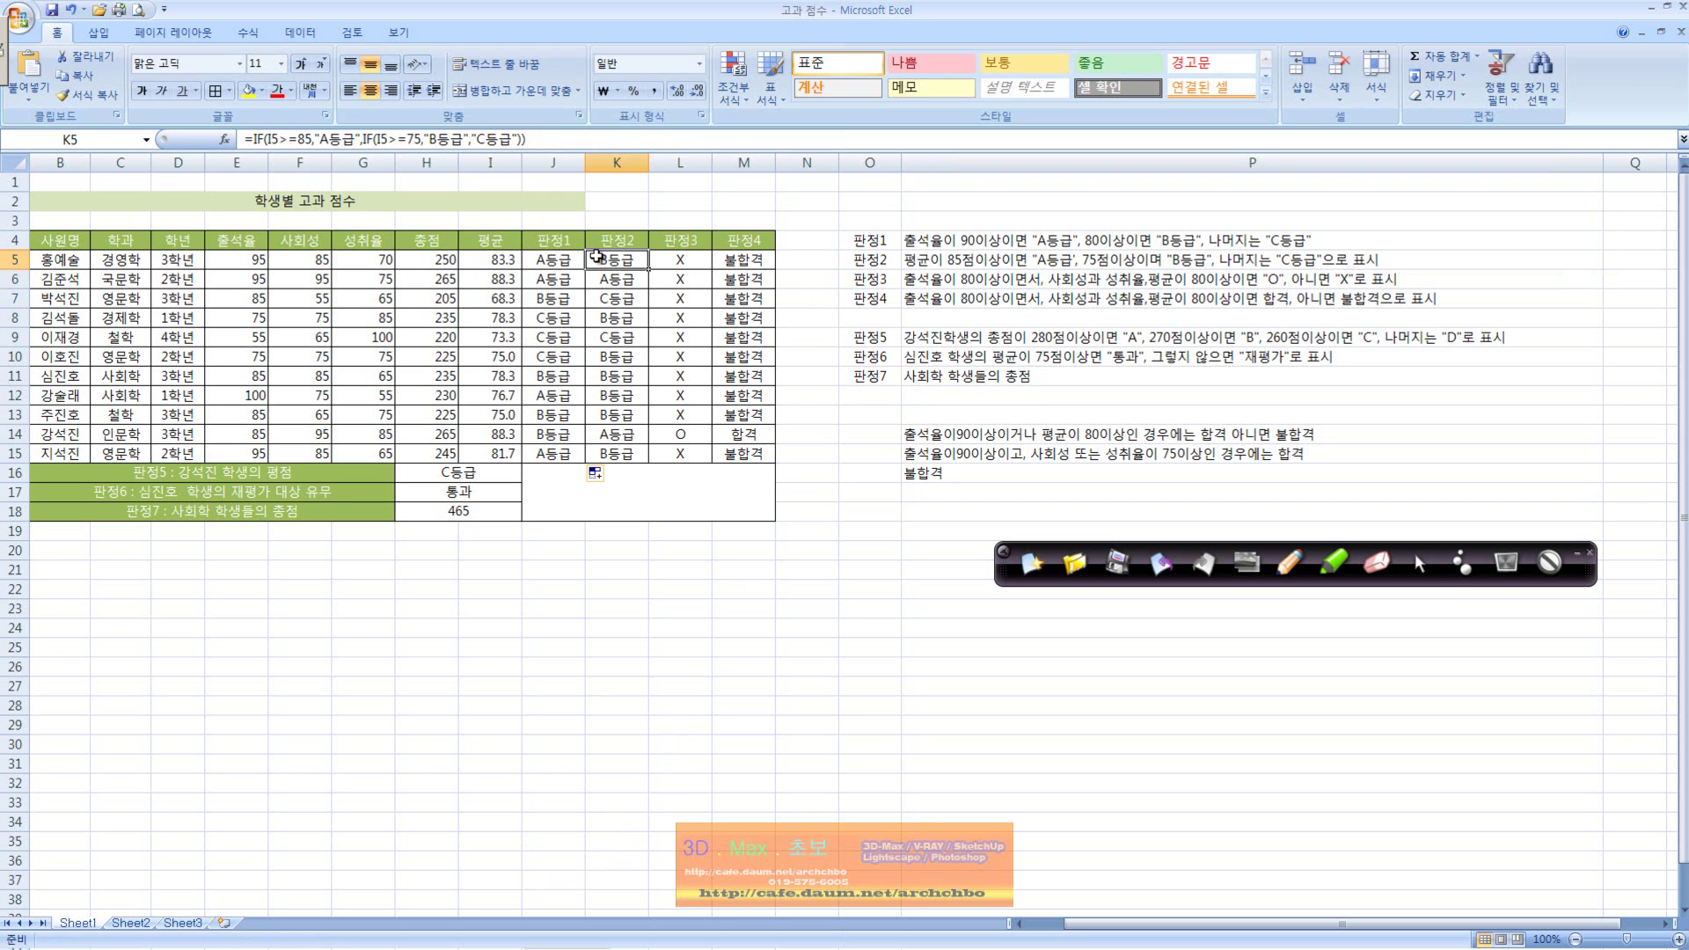
pyautogui.moveTo(297, 139); pyautogui.dragTo(305, 139)
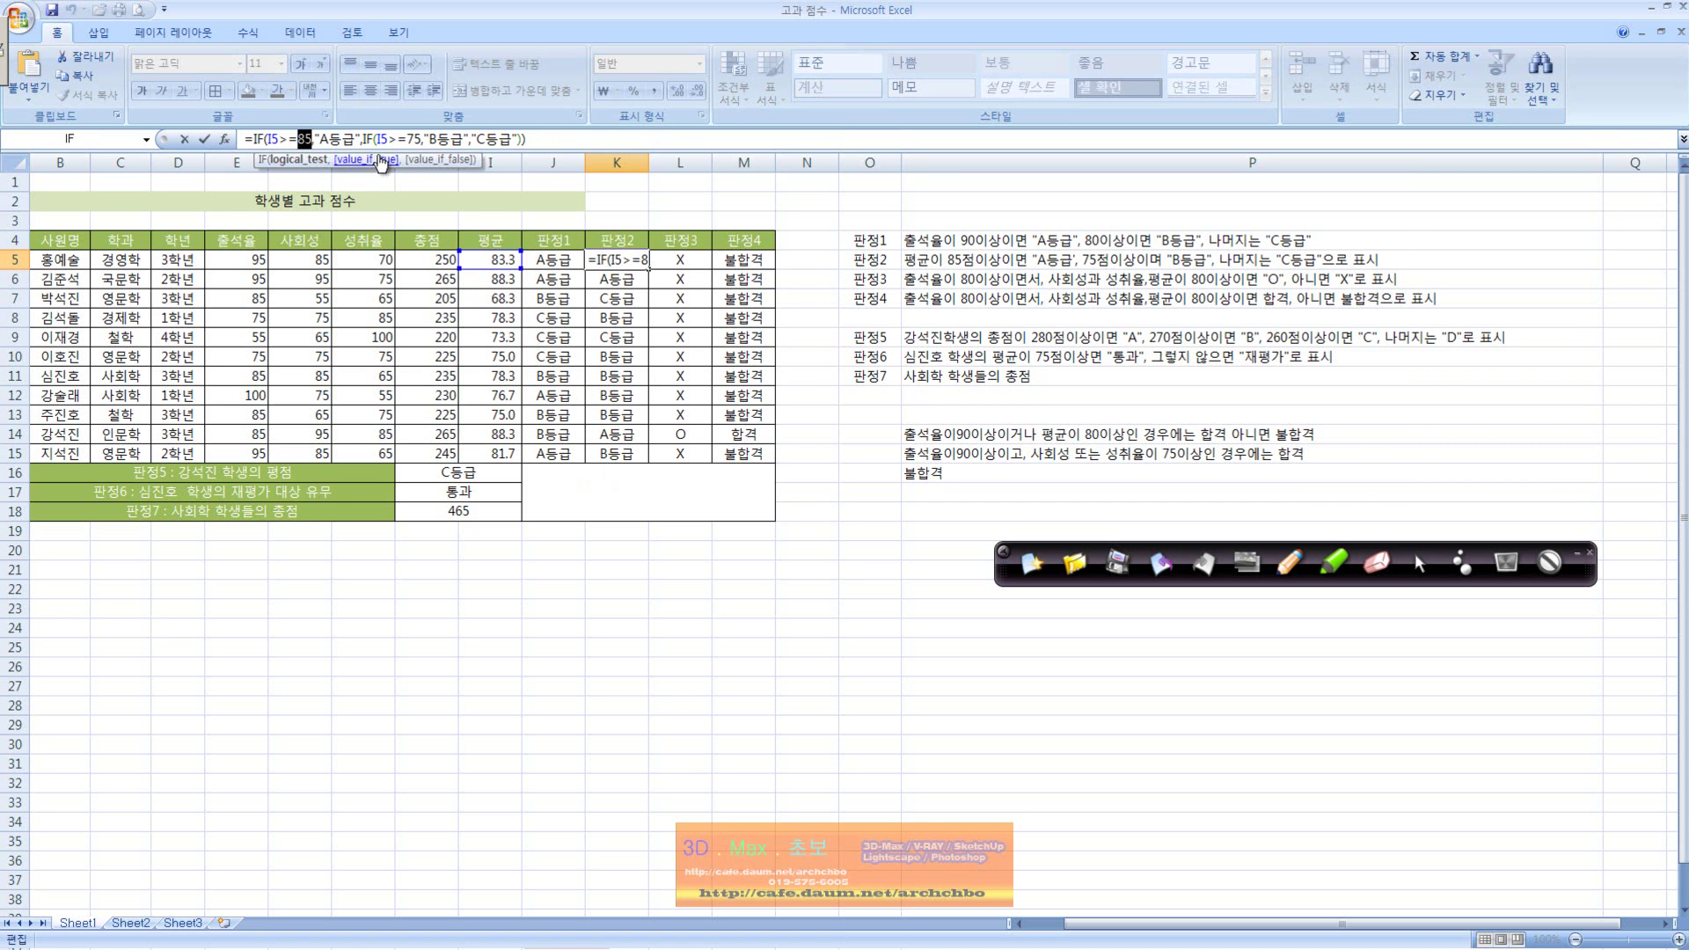
pyautogui.moveTo(407, 139); pyautogui.dragTo(414, 139)
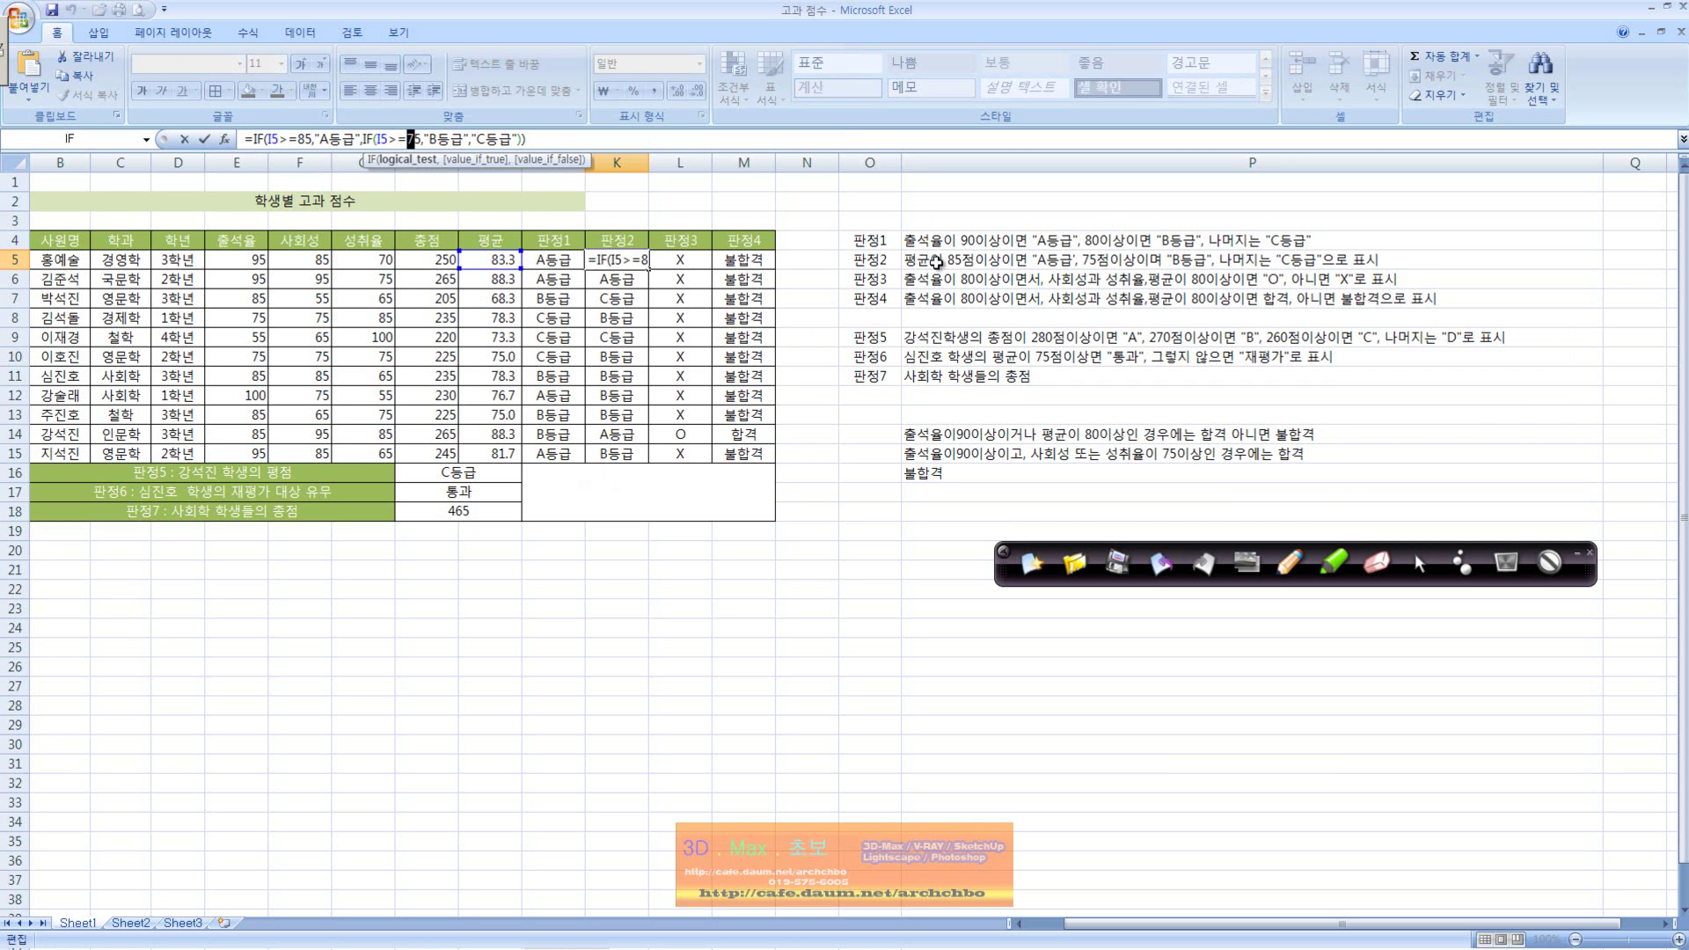
pyautogui.press('Escape')
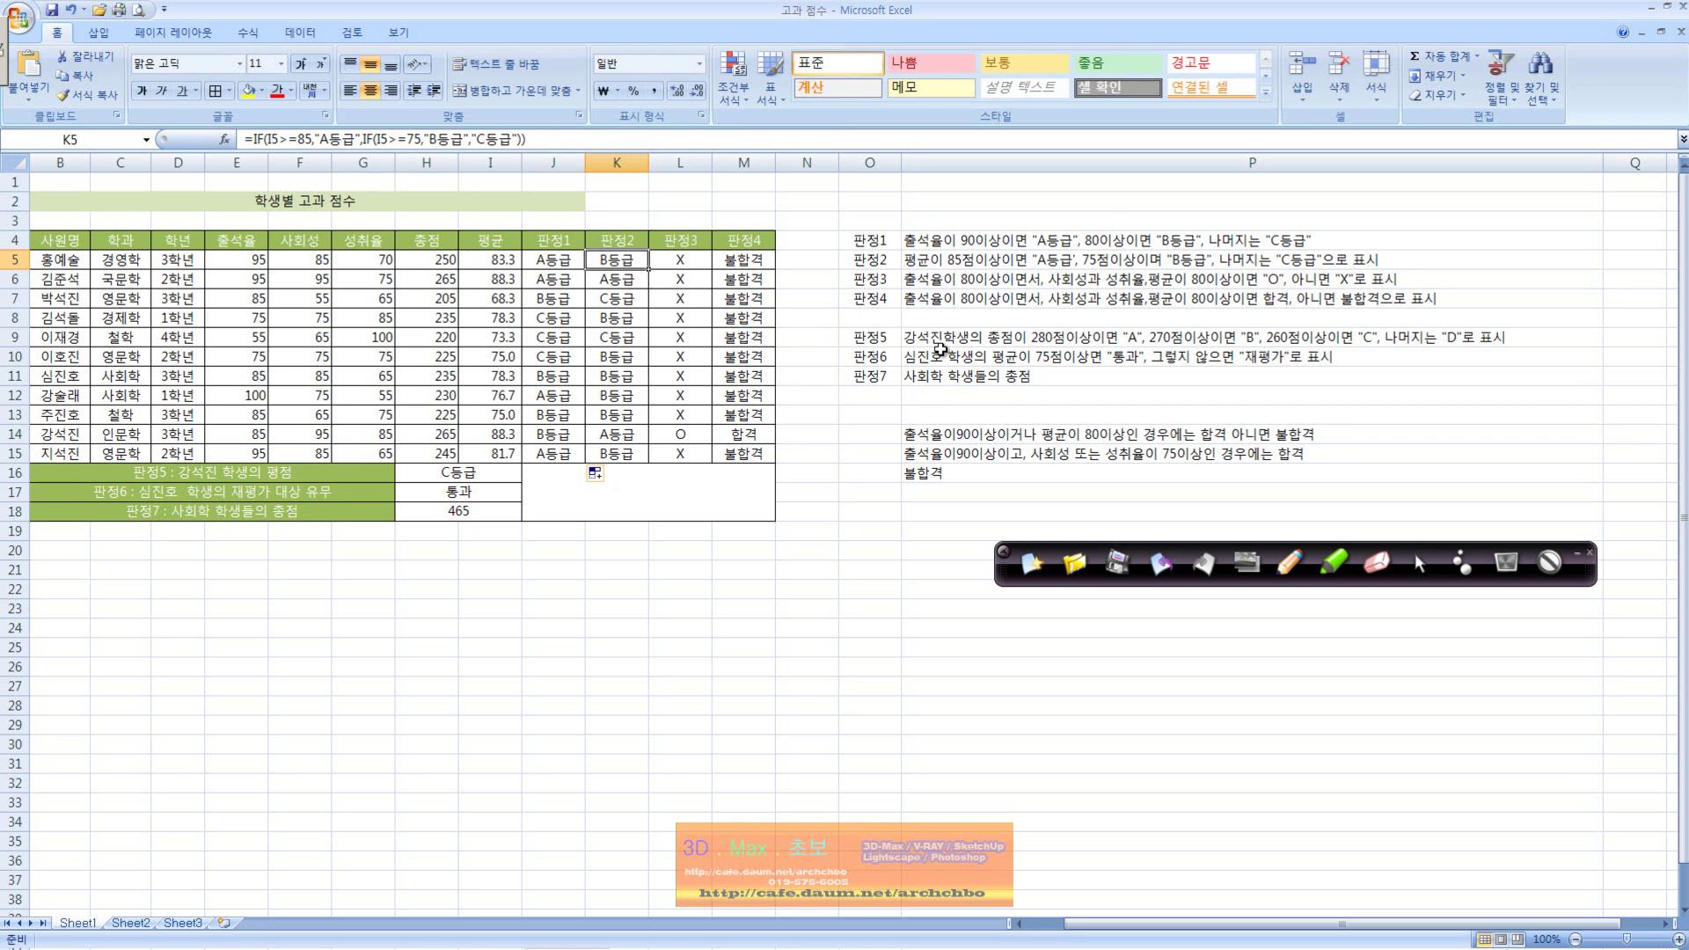
# Check the 판정3 condition in P6 against the row 14 scores and the AND formula in L14.
pyautogui.click(921, 281)
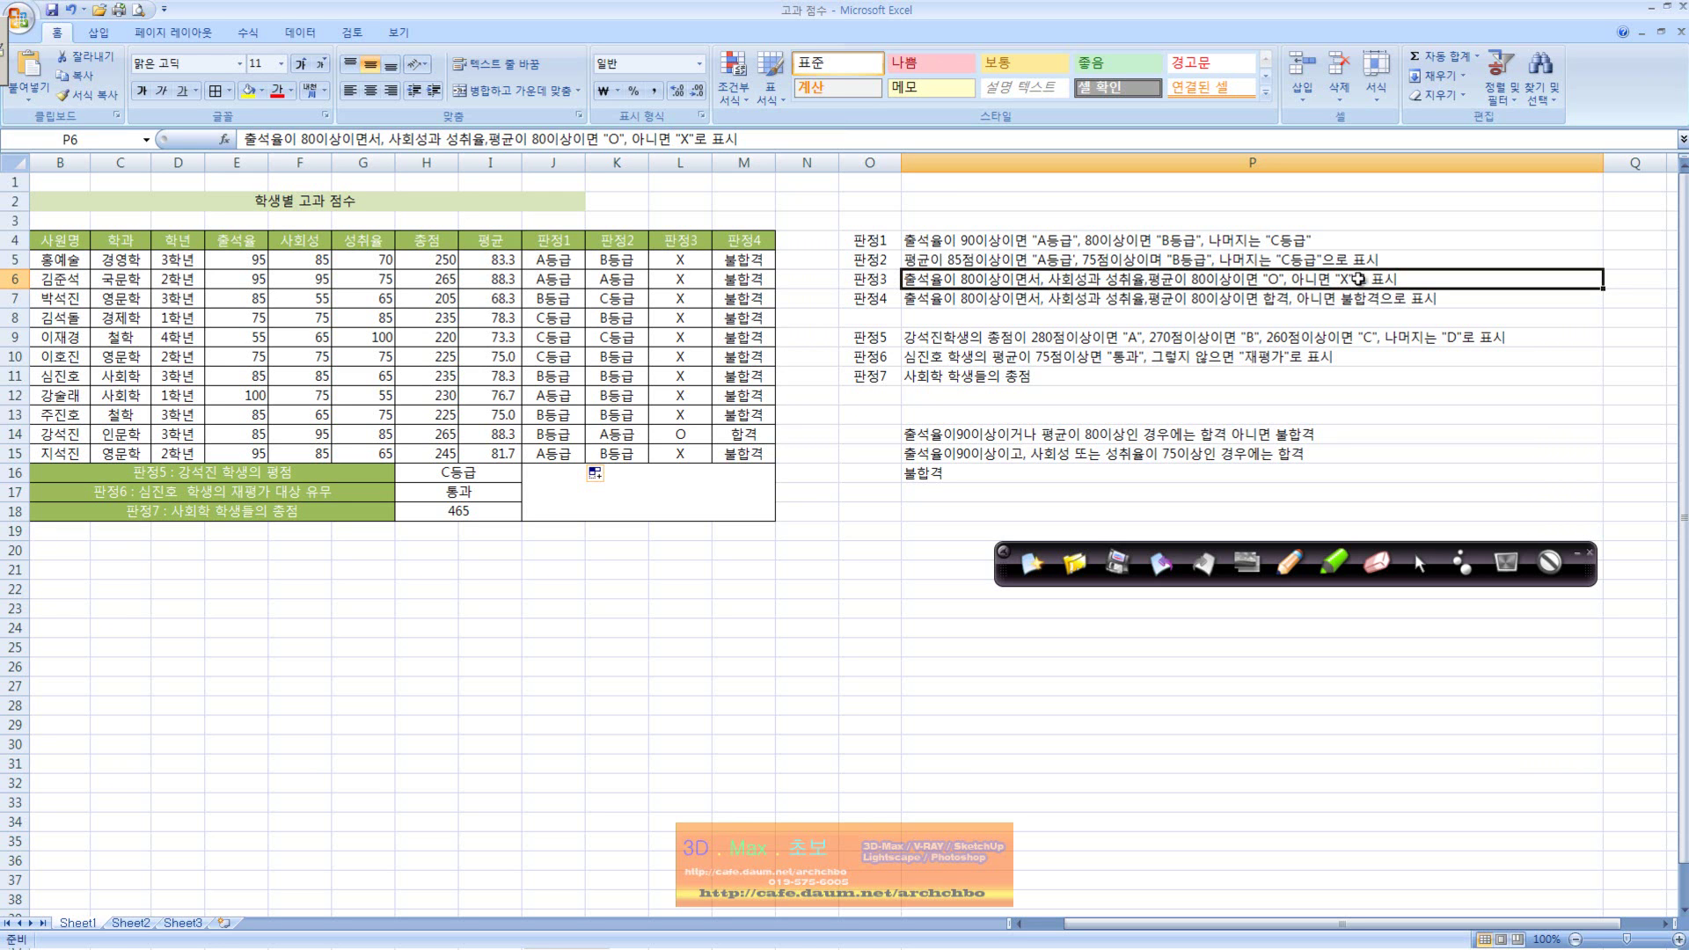
pyautogui.click(680, 434)
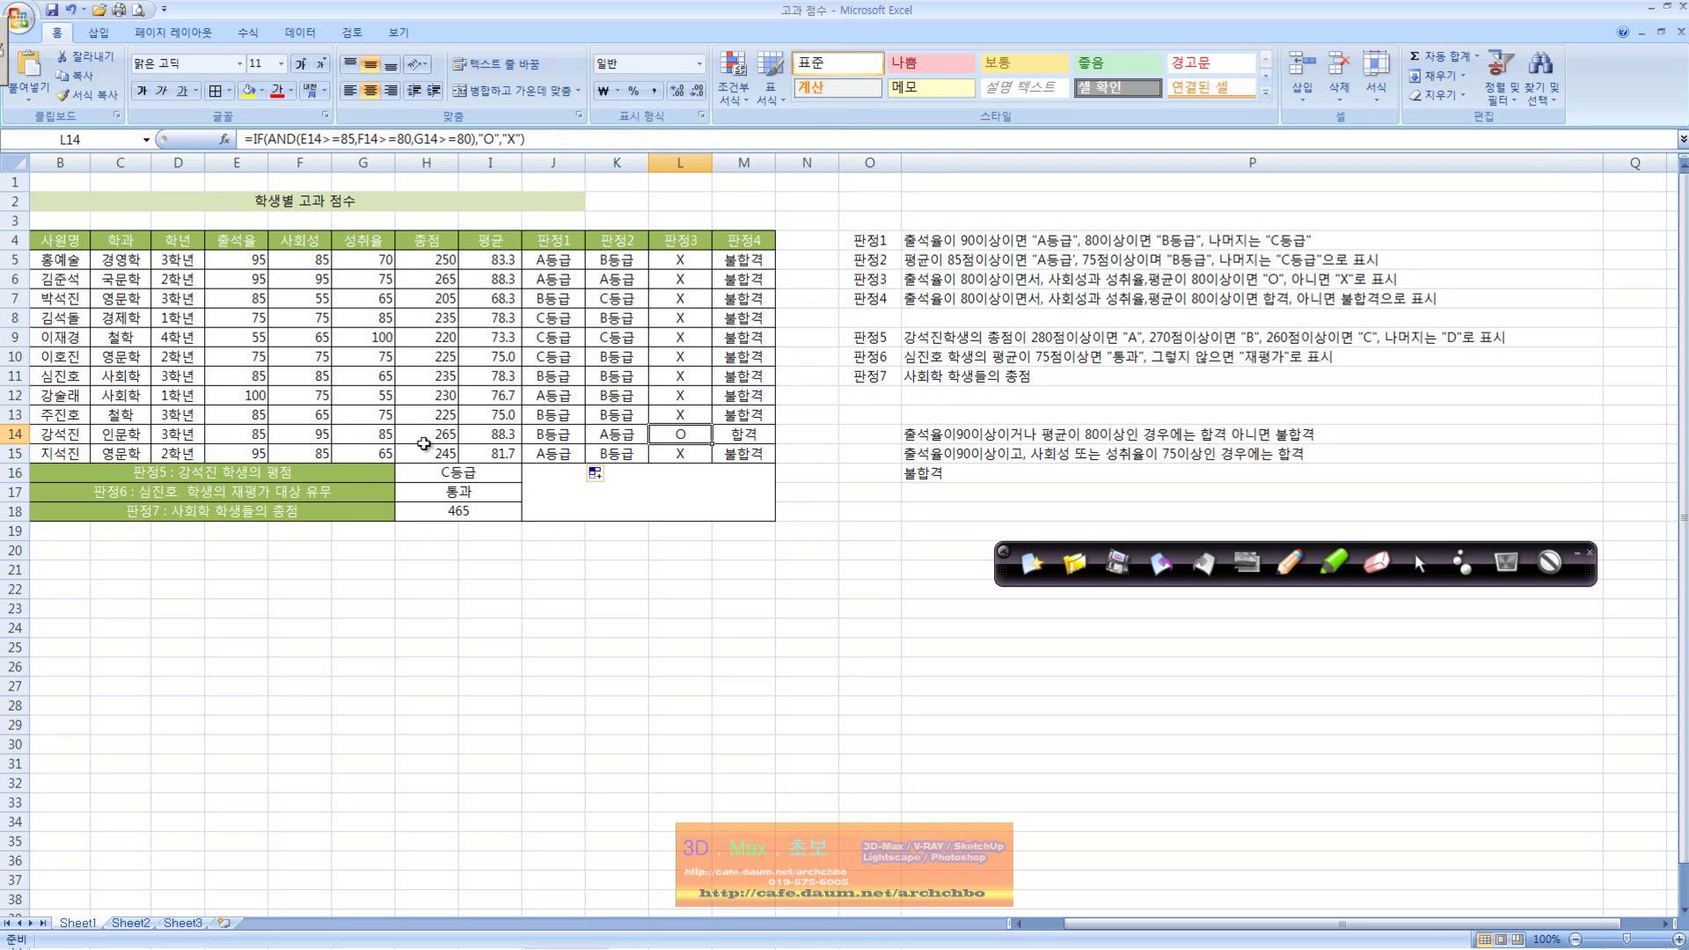
pyautogui.click(252, 434)
pyautogui.click(313, 437)
pyautogui.click(392, 443)
pyautogui.click(434, 443)
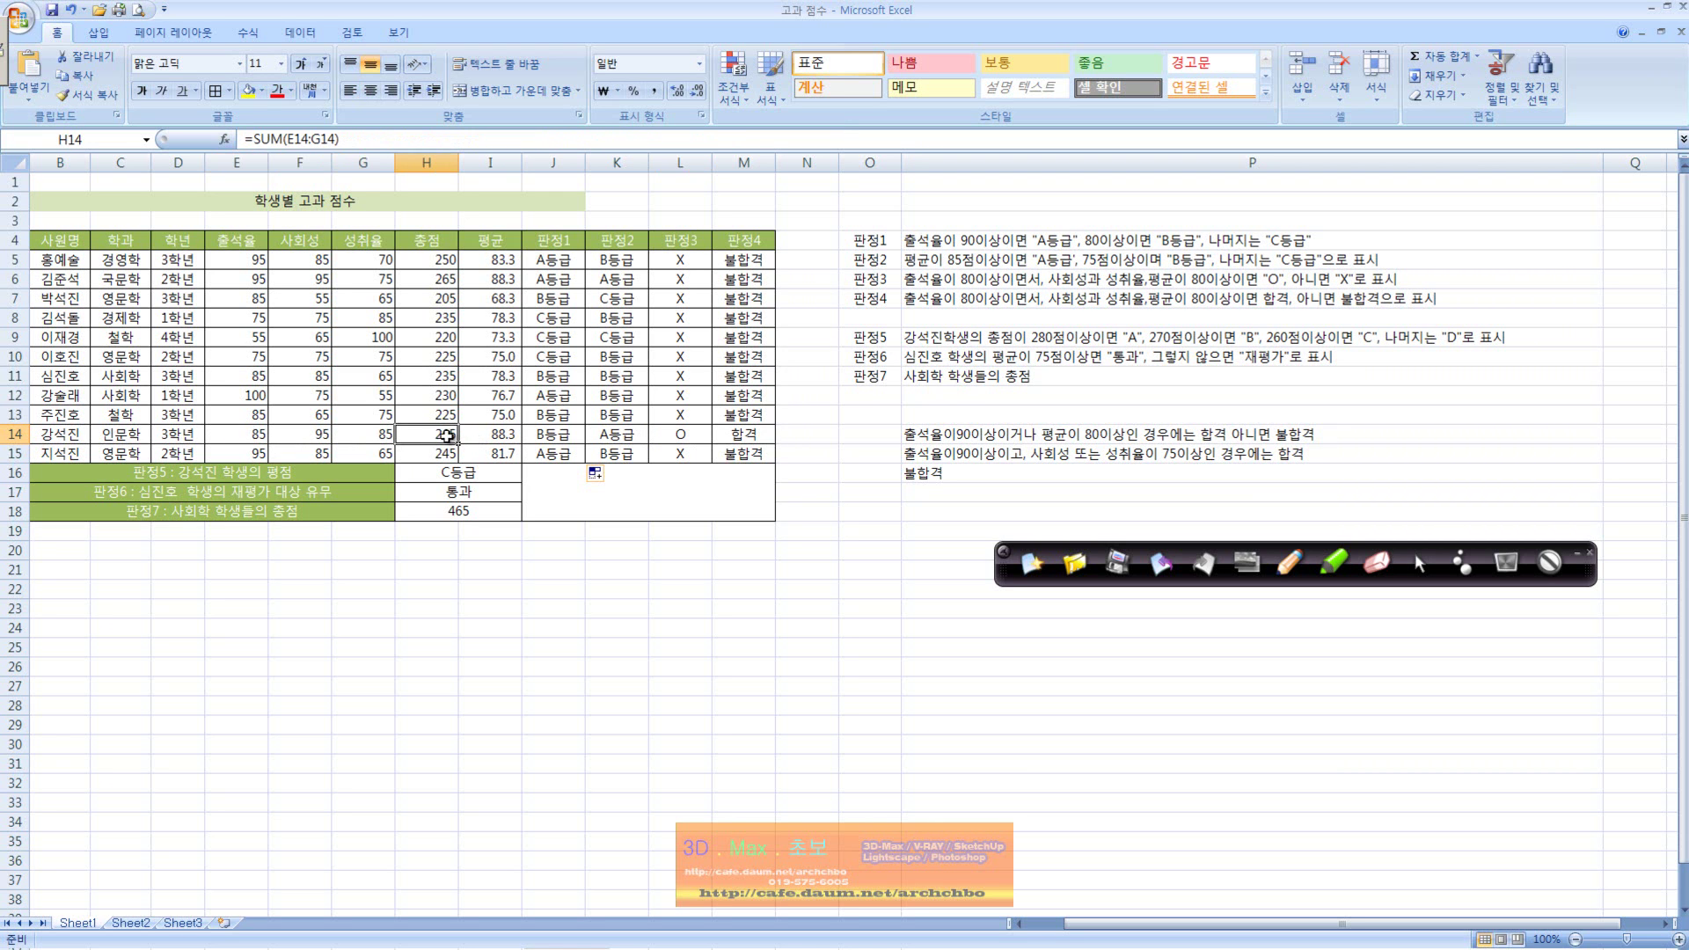
pyautogui.click(379, 437)
pyautogui.click(307, 437)
pyautogui.click(254, 439)
pyautogui.click(321, 439)
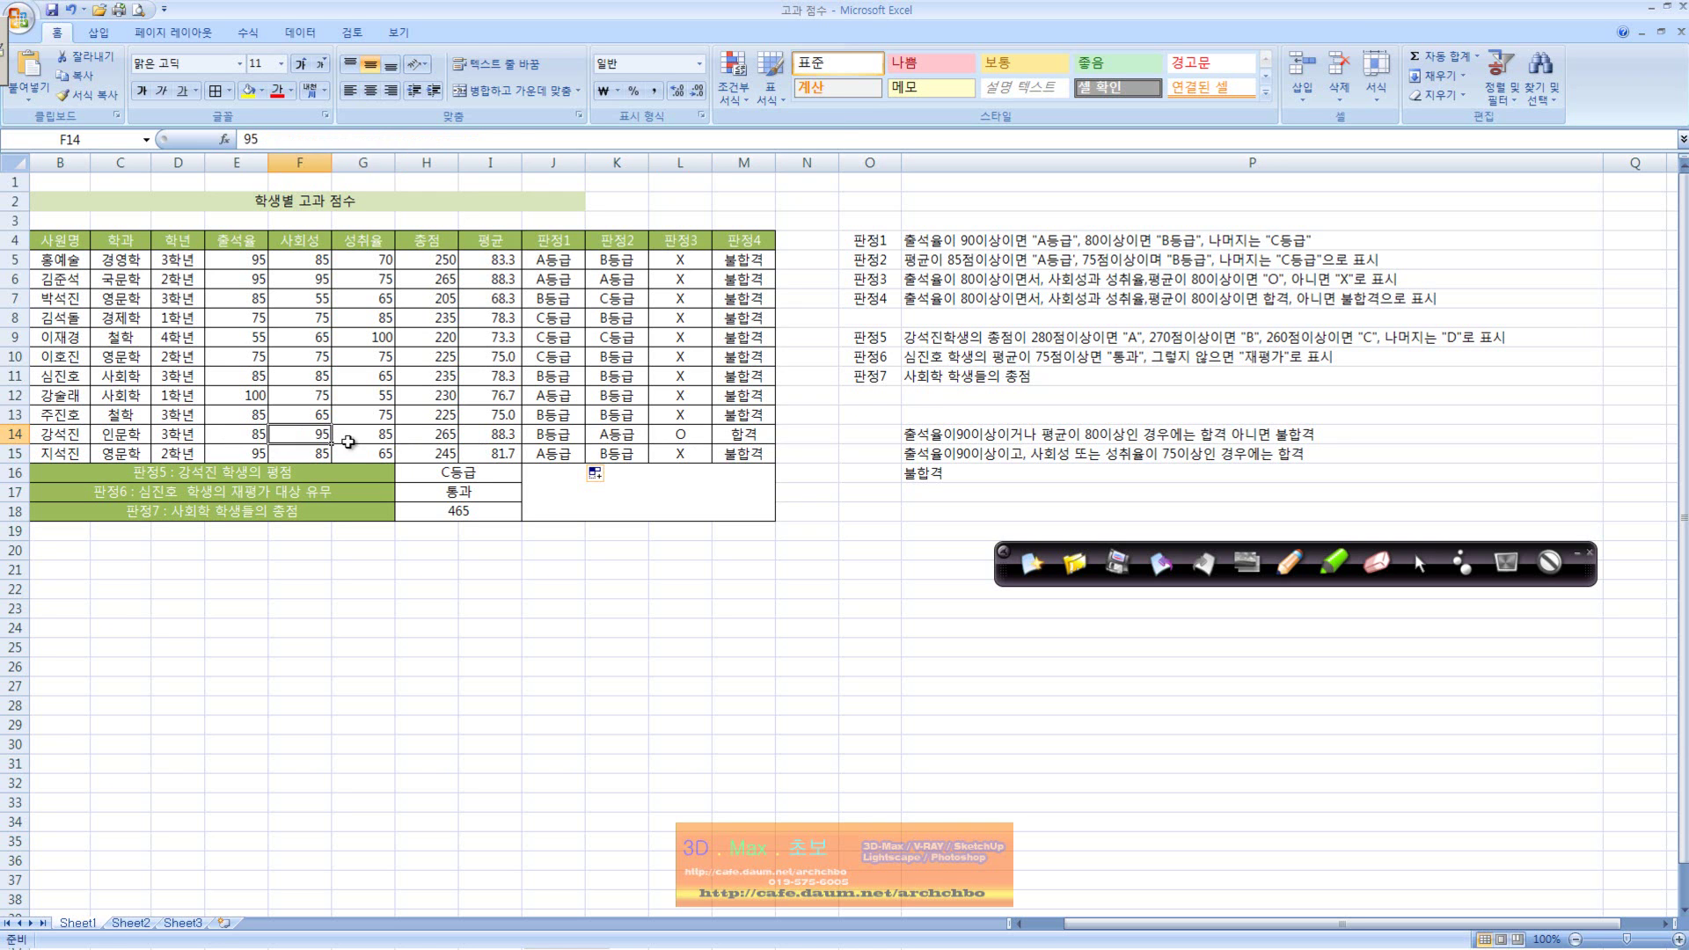
pyautogui.click(369, 439)
pyautogui.click(706, 434)
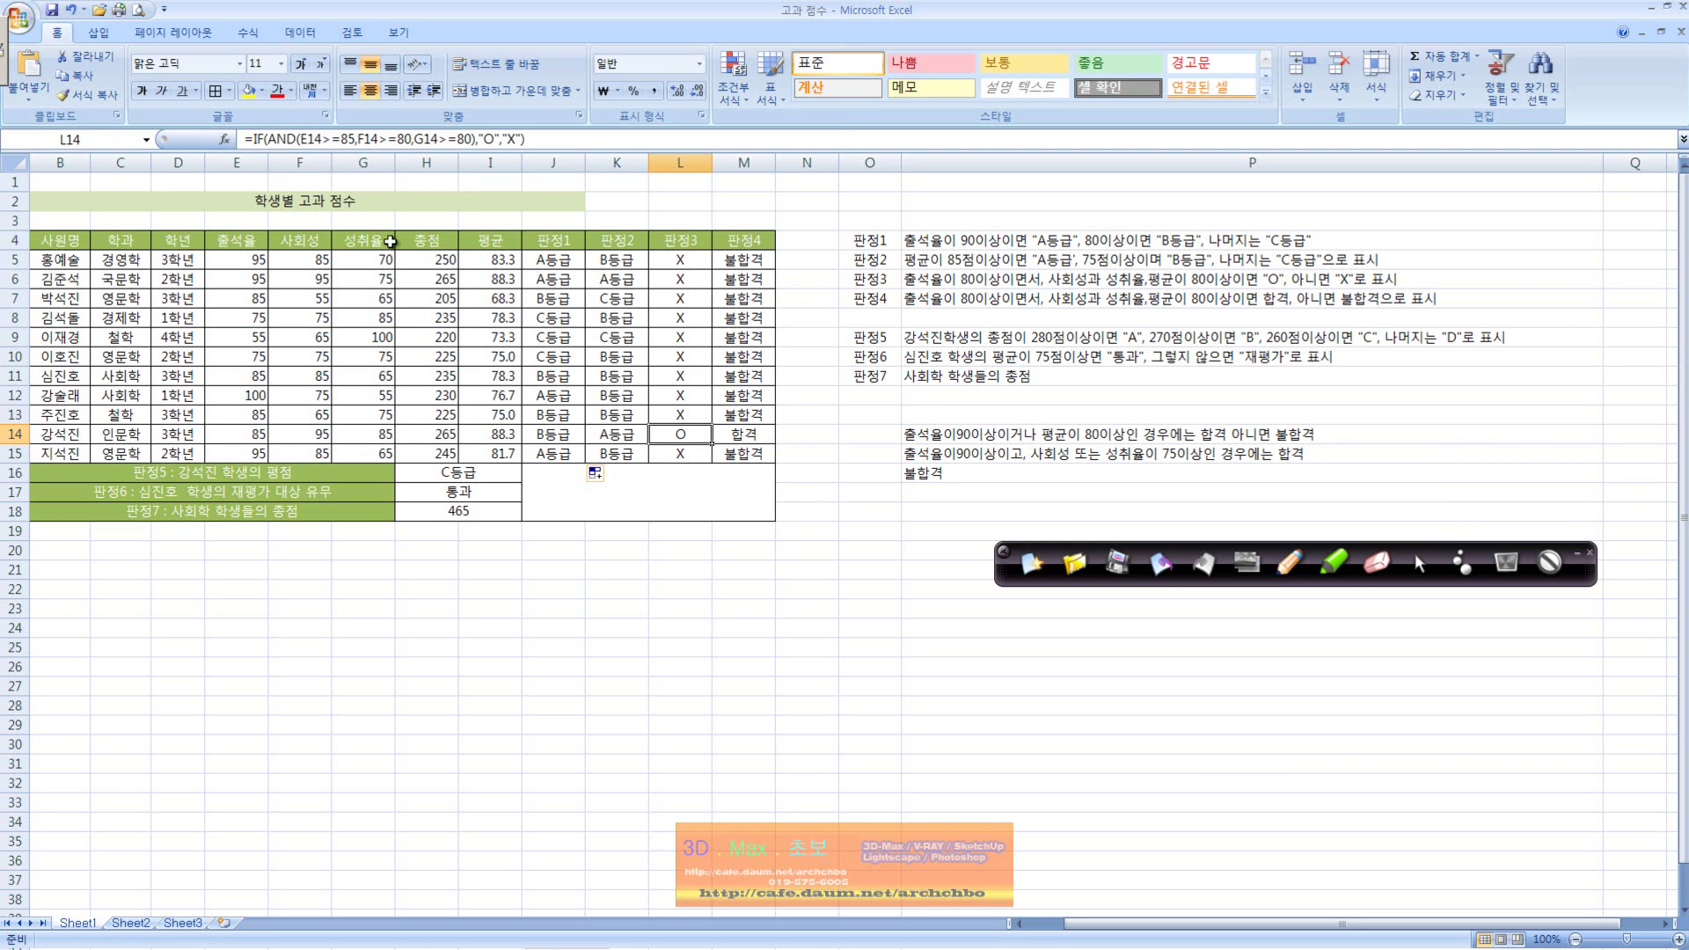
# Display L5's formula, handwrite =IF(AND(E5>=85 below the table, and mark the 80 in the 판정3 condition.
pyautogui.click(691, 262)
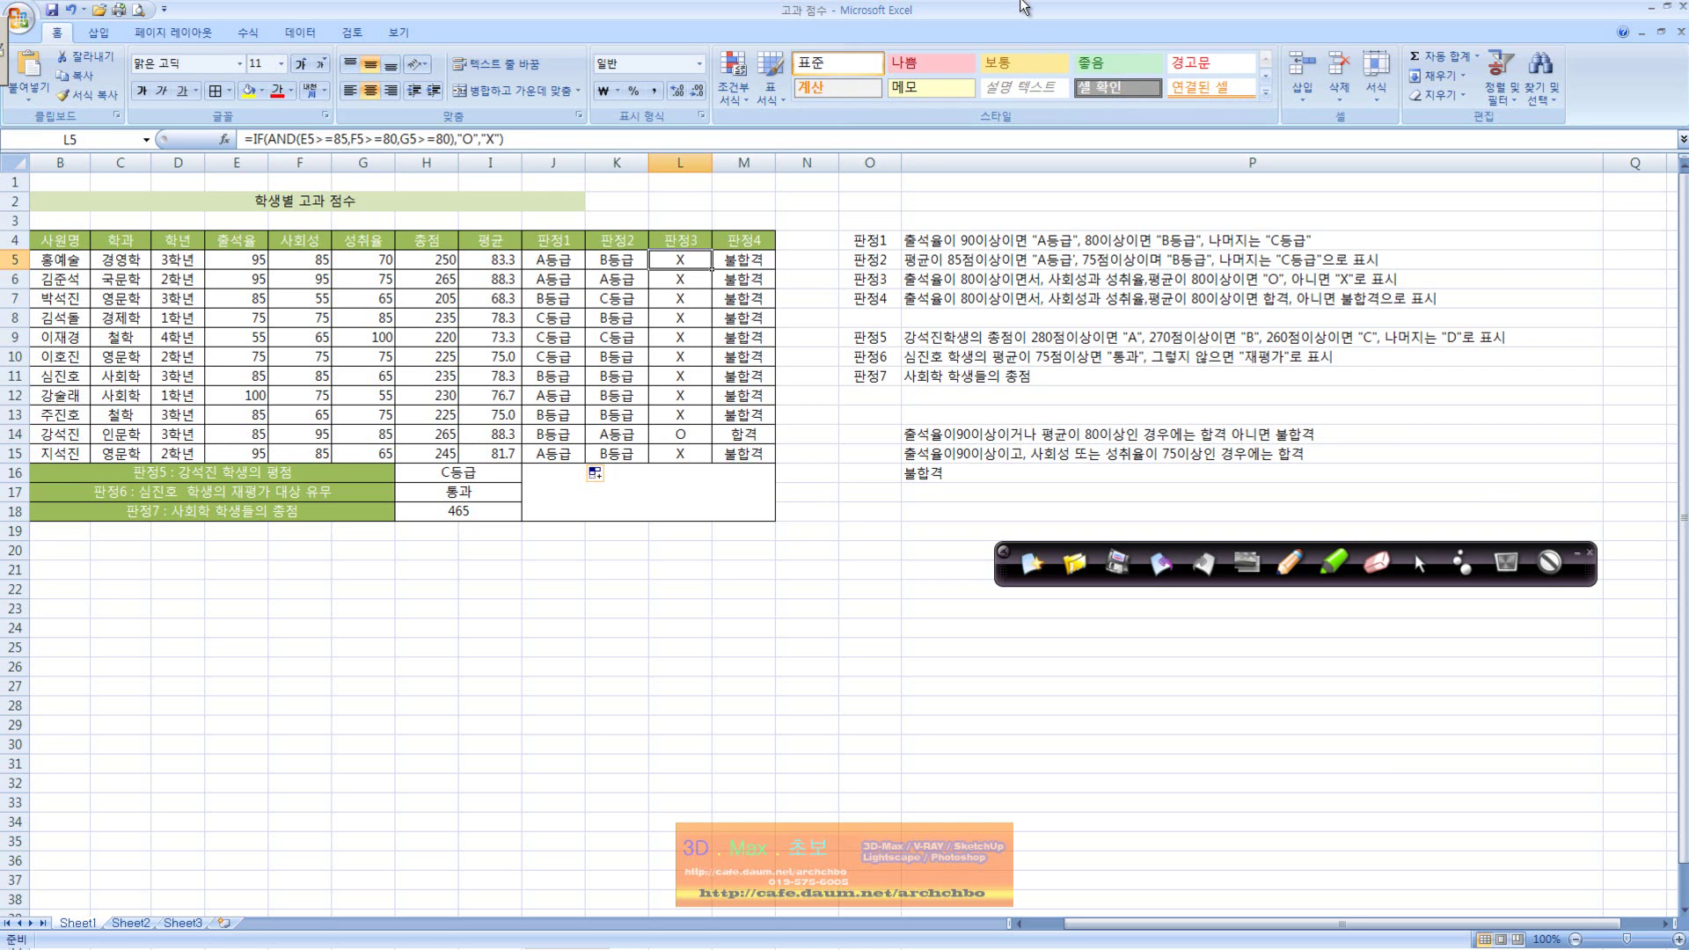
pyautogui.click(1286, 575)
pyautogui.moveTo(93, 584); pyautogui.dragTo(110, 589)
pyautogui.moveTo(124, 570)
pyautogui.mouseDown()
pyautogui.moveTo(143, 567)
pyautogui.moveTo(131, 606)
pyautogui.mouseUp()
pyautogui.moveTo(171, 553); pyautogui.dragTo(148, 628)
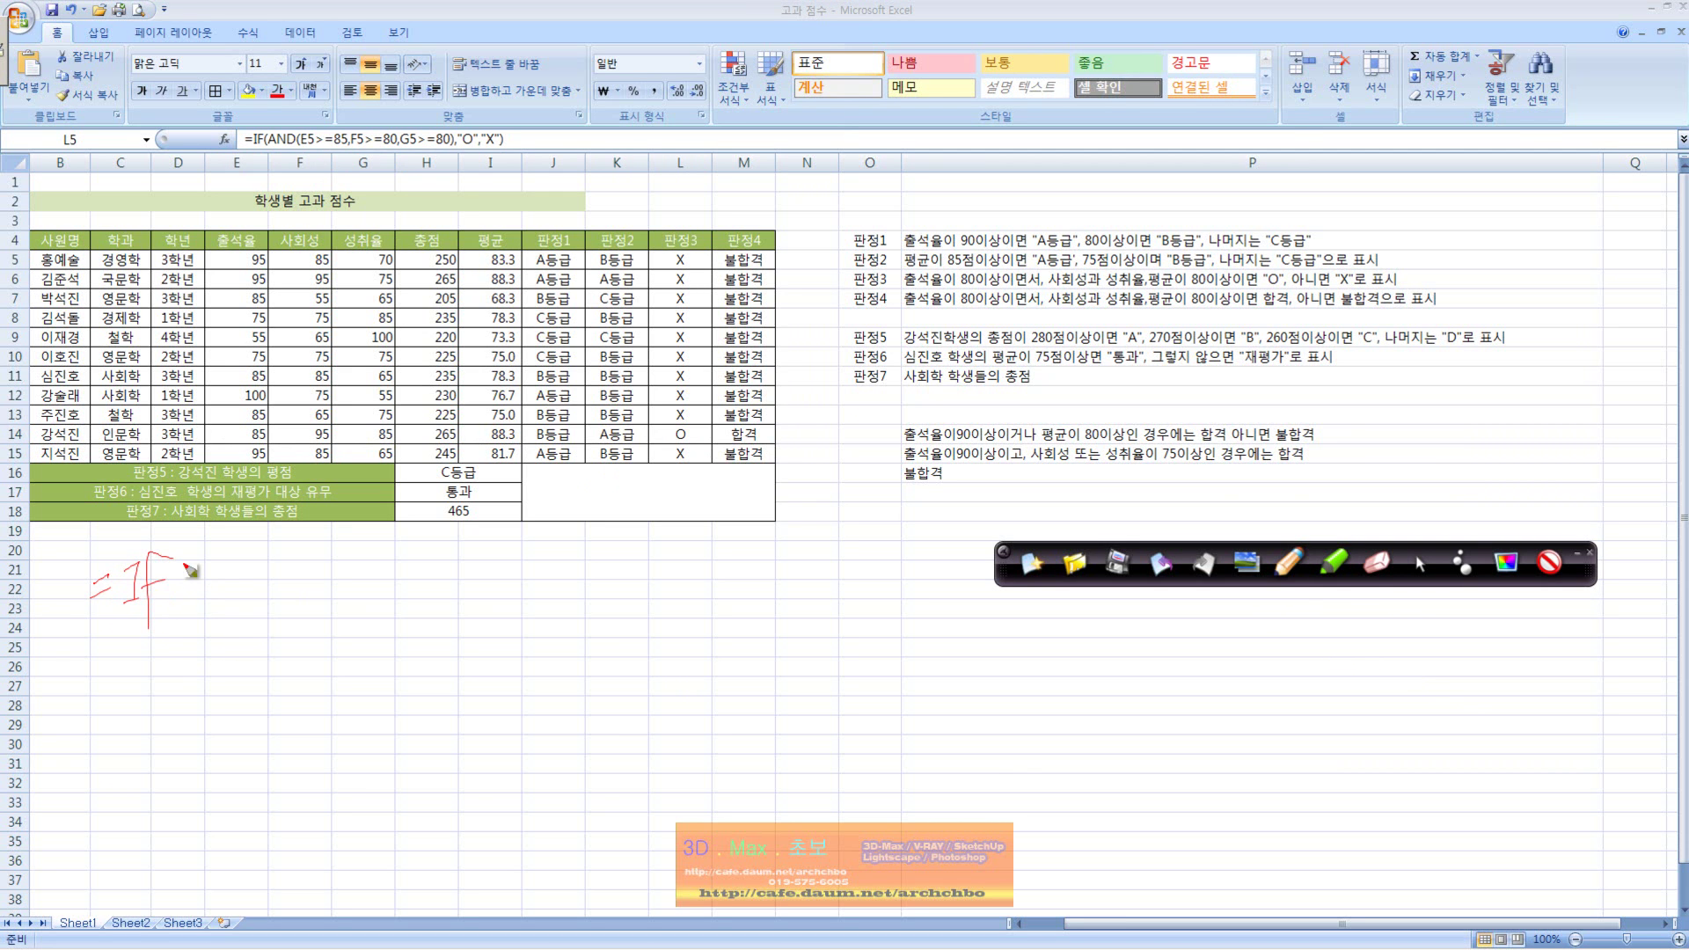
pyautogui.moveTo(200, 560)
pyautogui.mouseDown()
pyautogui.moveTo(186, 616)
pyautogui.moveTo(214, 605)
pyautogui.moveTo(237, 554)
pyautogui.moveTo(243, 602)
pyautogui.moveTo(352, 607)
pyautogui.mouseUp()
pyautogui.moveTo(374, 573)
pyautogui.mouseDown()
pyautogui.moveTo(406, 600)
pyautogui.moveTo(420, 570)
pyautogui.mouseUp()
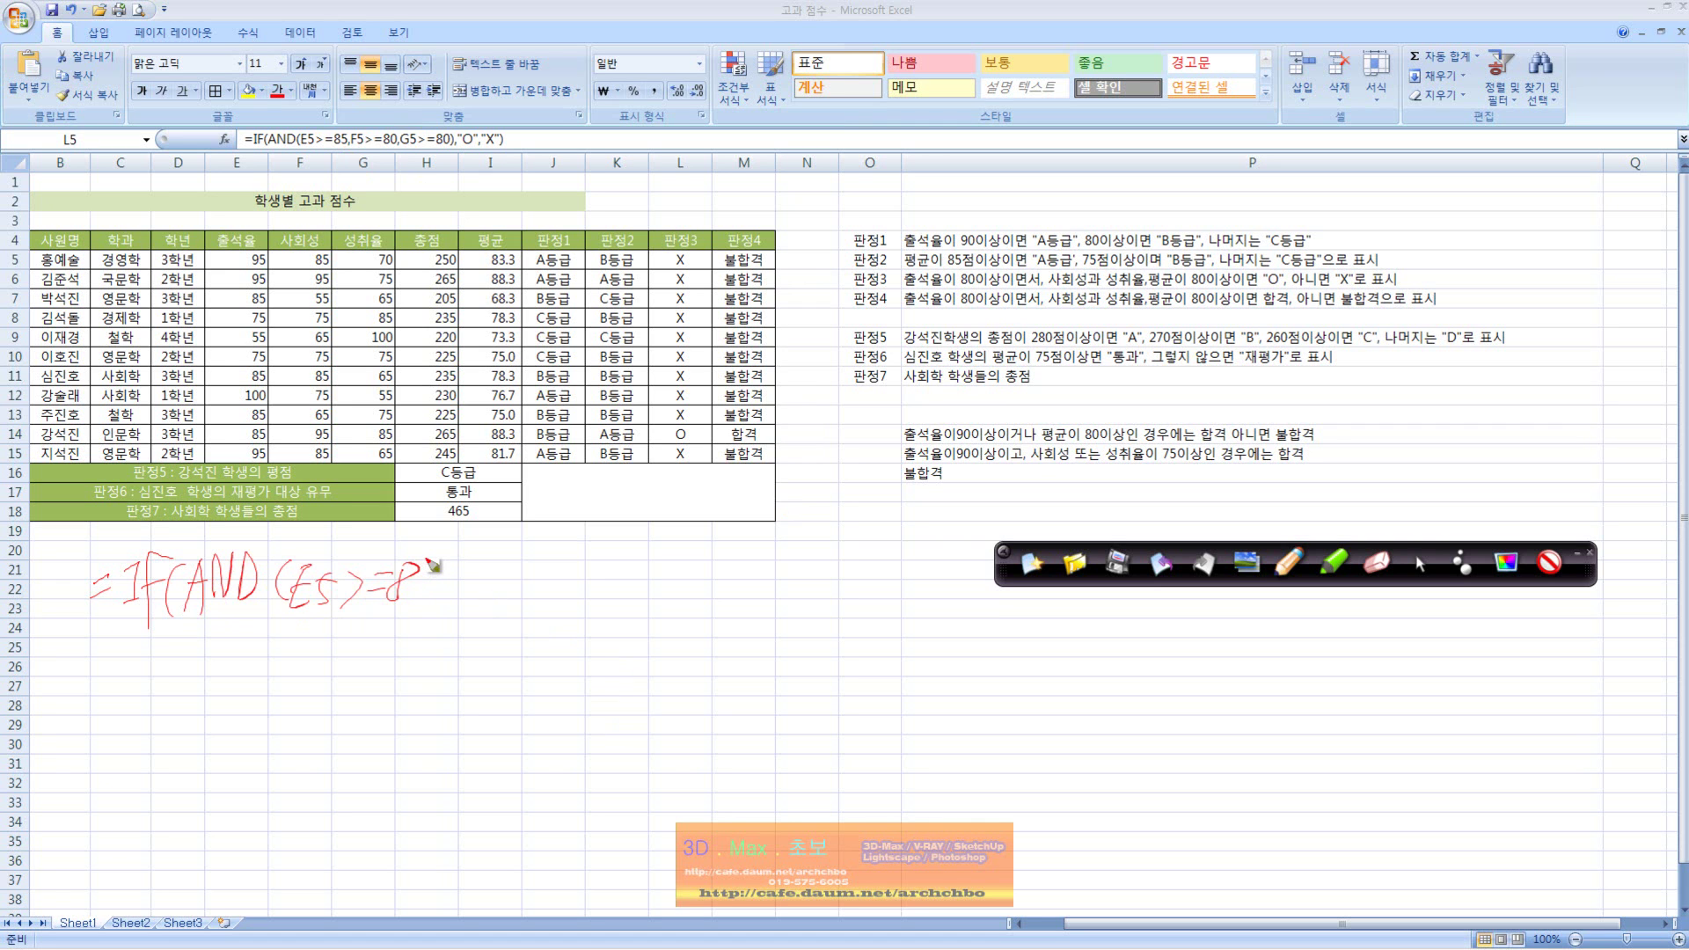
pyautogui.moveTo(429, 560); pyautogui.dragTo(424, 604)
pyautogui.moveTo(968, 283); pyautogui.dragTo(968, 295)
pyautogui.moveTo(972, 274); pyautogui.dragTo(984, 273)
# Extend the handwritten AND formula with the conditions F5>=80 and G5>=80.
pyautogui.moveTo(445, 595)
pyautogui.mouseDown()
pyautogui.moveTo(469, 605)
pyautogui.moveTo(484, 578)
pyautogui.moveTo(499, 609)
pyautogui.moveTo(519, 559)
pyautogui.mouseUp()
pyautogui.moveTo(526, 570)
pyautogui.mouseDown()
pyautogui.moveTo(531, 600)
pyautogui.moveTo(586, 561)
pyautogui.mouseUp()
pyautogui.moveTo(570, 574)
pyautogui.mouseDown()
pyautogui.moveTo(588, 572)
pyautogui.moveTo(567, 605)
pyautogui.moveTo(628, 607)
pyautogui.mouseUp()
pyautogui.moveTo(656, 553); pyautogui.dragTo(653, 603)
pyautogui.moveTo(655, 555); pyautogui.dragTo(673, 578)
pyautogui.moveTo(687, 563); pyautogui.dragTo(691, 602)
pyautogui.moveTo(686, 560); pyautogui.dragTo(712, 557)
pyautogui.moveTo(731, 557)
pyautogui.mouseDown()
pyautogui.moveTo(724, 590)
pyautogui.moveTo(774, 556)
pyautogui.mouseUp()
pyautogui.moveTo(673, 559)
pyautogui.mouseDown()
pyautogui.moveTo(690, 582)
pyautogui.moveTo(671, 627)
pyautogui.moveTo(778, 572)
pyautogui.mouseUp()
# Close the AND part of the handwritten formula and add the results "O" and "X" with the final parenthesis.
pyautogui.moveTo(795, 553)
pyautogui.mouseDown()
pyautogui.moveTo(845, 570)
pyautogui.moveTo(823, 597)
pyautogui.moveTo(850, 605)
pyautogui.mouseUp()
pyautogui.moveTo(869, 541); pyautogui.dragTo(864, 552)
pyautogui.moveTo(875, 540)
pyautogui.mouseDown()
pyautogui.moveTo(895, 569)
pyautogui.moveTo(917, 547)
pyautogui.mouseUp()
pyautogui.moveTo(927, 536)
pyautogui.mouseDown()
pyautogui.moveTo(931, 587)
pyautogui.moveTo(955, 550)
pyautogui.mouseUp()
pyautogui.moveTo(968, 536); pyautogui.dragTo(978, 576)
pyautogui.moveTo(983, 541)
pyautogui.mouseDown()
pyautogui.moveTo(959, 581)
pyautogui.moveTo(996, 539)
pyautogui.moveTo(965, 658)
pyautogui.mouseUp()
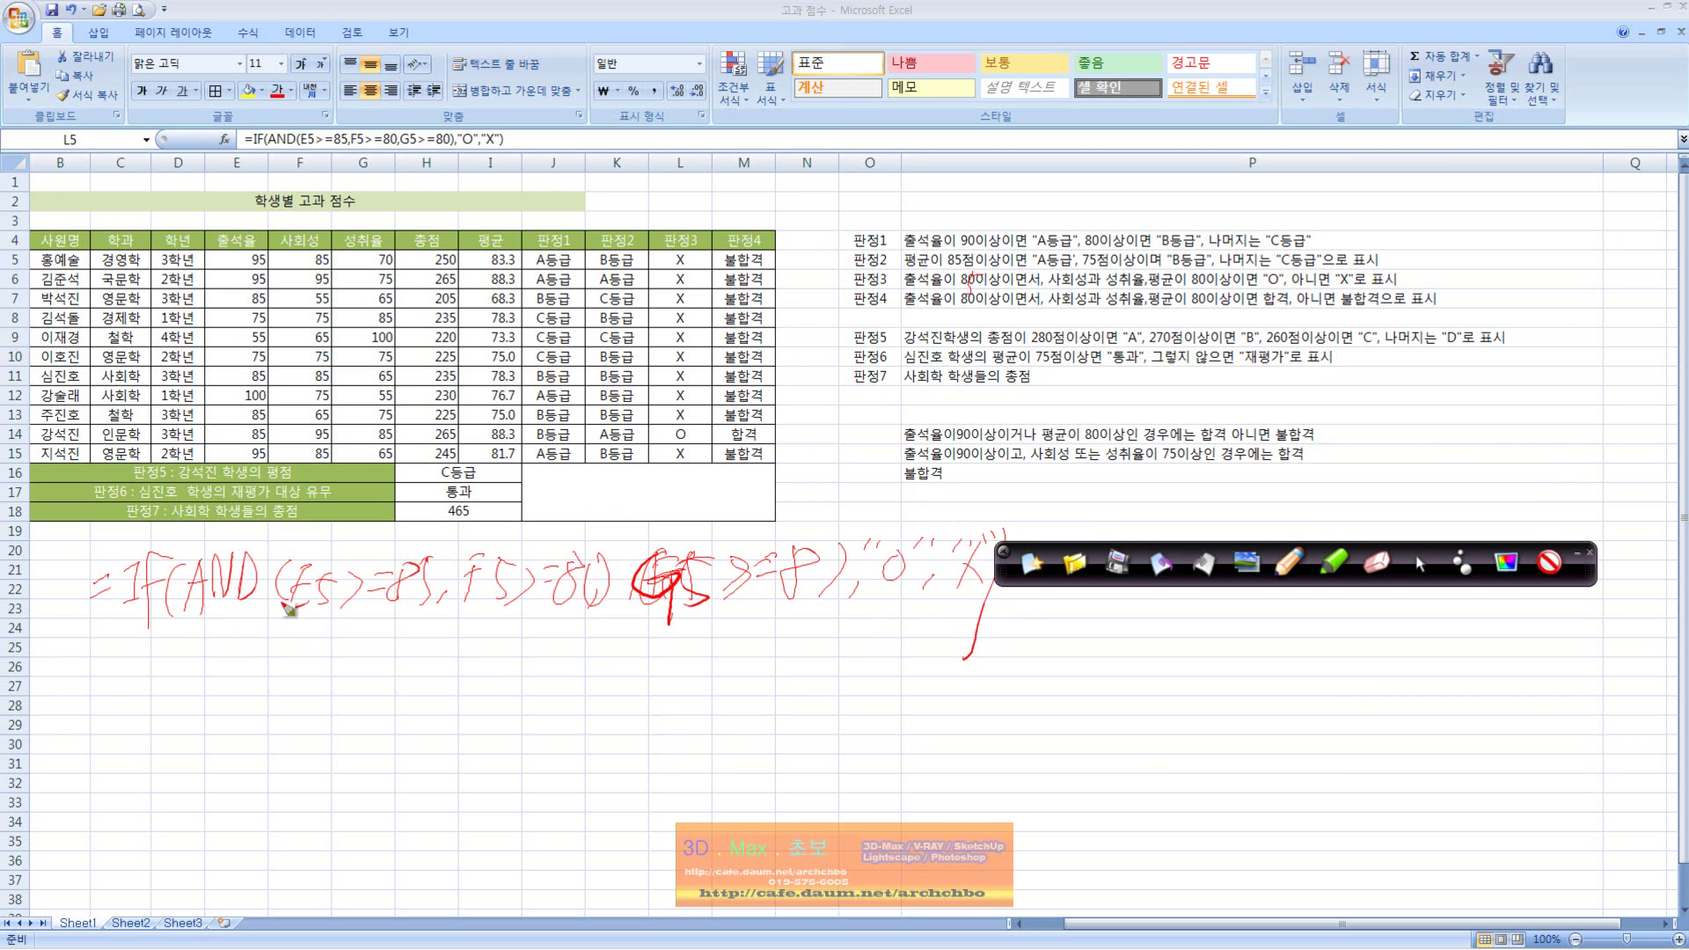
# Underline AND in the handwritten formula, write a note beneath it, and strike the word AND through.
pyautogui.moveTo(184, 625); pyautogui.dragTo(246, 620)
pyautogui.moveTo(156, 654); pyautogui.dragTo(173, 679)
pyautogui.moveTo(173, 660)
pyautogui.mouseDown()
pyautogui.moveTo(192, 670)
pyautogui.moveTo(196, 723)
pyautogui.mouseUp()
pyautogui.moveTo(200, 657); pyautogui.dragTo(227, 695)
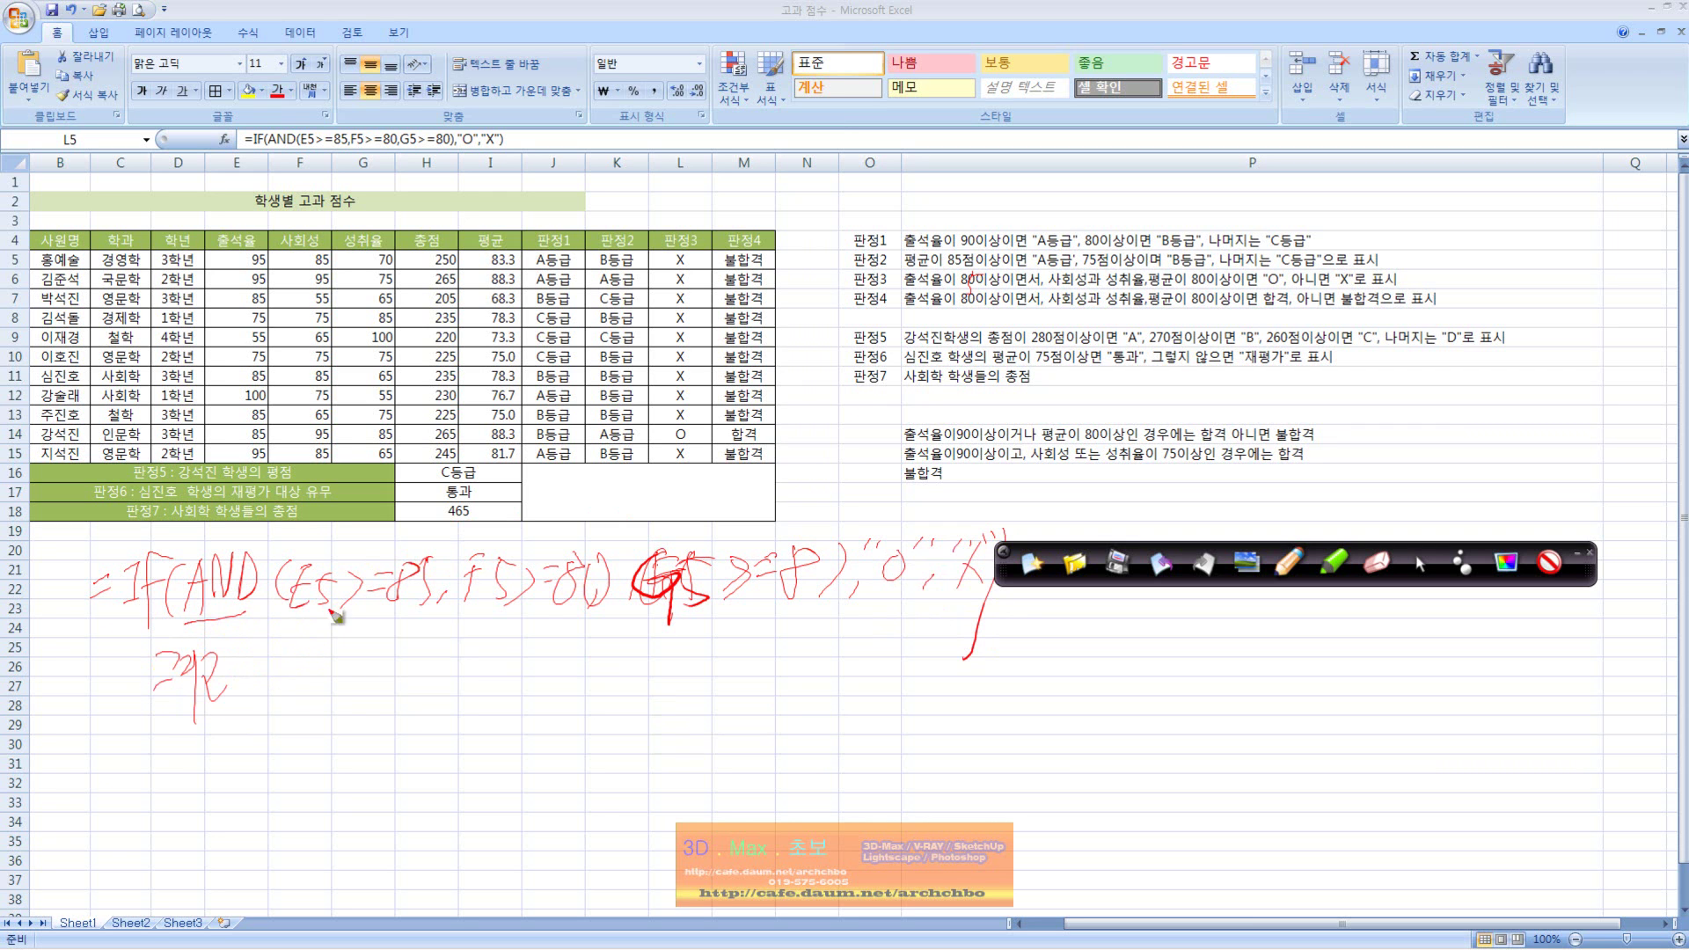
pyautogui.moveTo(253, 553); pyautogui.dragTo(204, 635)
# Underline the three handwritten conditions E5>=85, F5>=80 and G5>=80, and draw a large X and a curve beneath them.
pyautogui.moveTo(201, 563)
pyautogui.mouseDown()
pyautogui.moveTo(255, 656)
pyautogui.moveTo(438, 602)
pyautogui.moveTo(589, 615)
pyautogui.mouseUp()
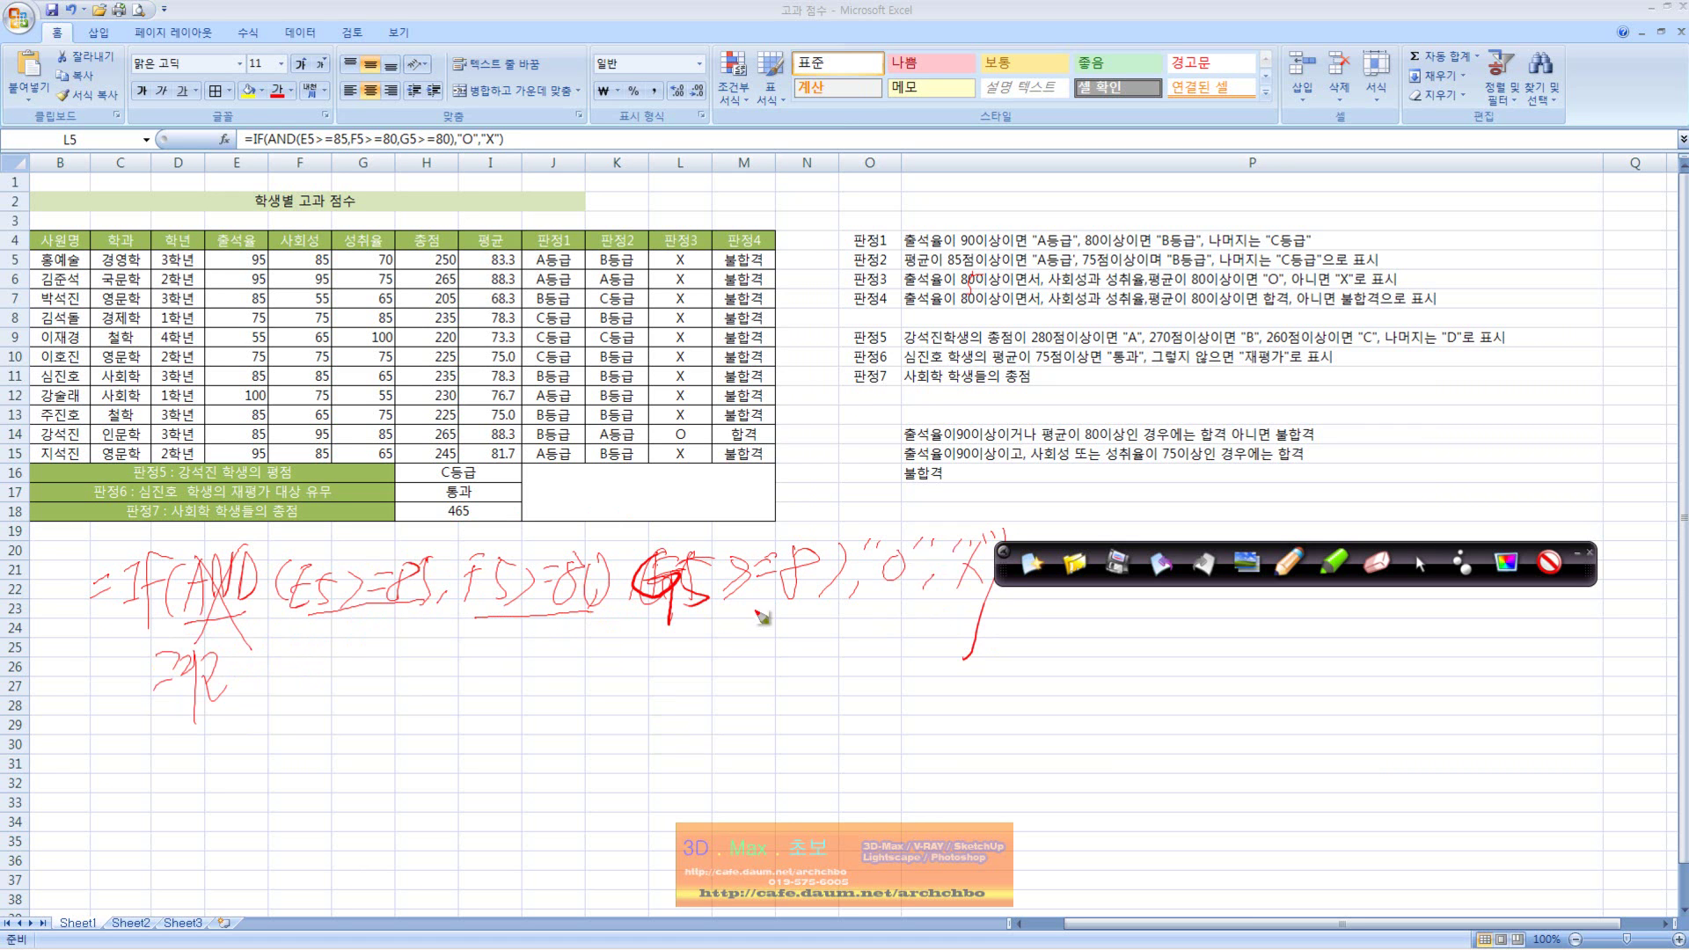
pyautogui.moveTo(670, 621)
pyautogui.mouseDown()
pyautogui.moveTo(795, 609)
pyautogui.moveTo(811, 560)
pyautogui.mouseUp()
pyautogui.moveTo(576, 635); pyautogui.dragTo(385, 782)
pyautogui.moveTo(411, 660); pyautogui.dragTo(563, 754)
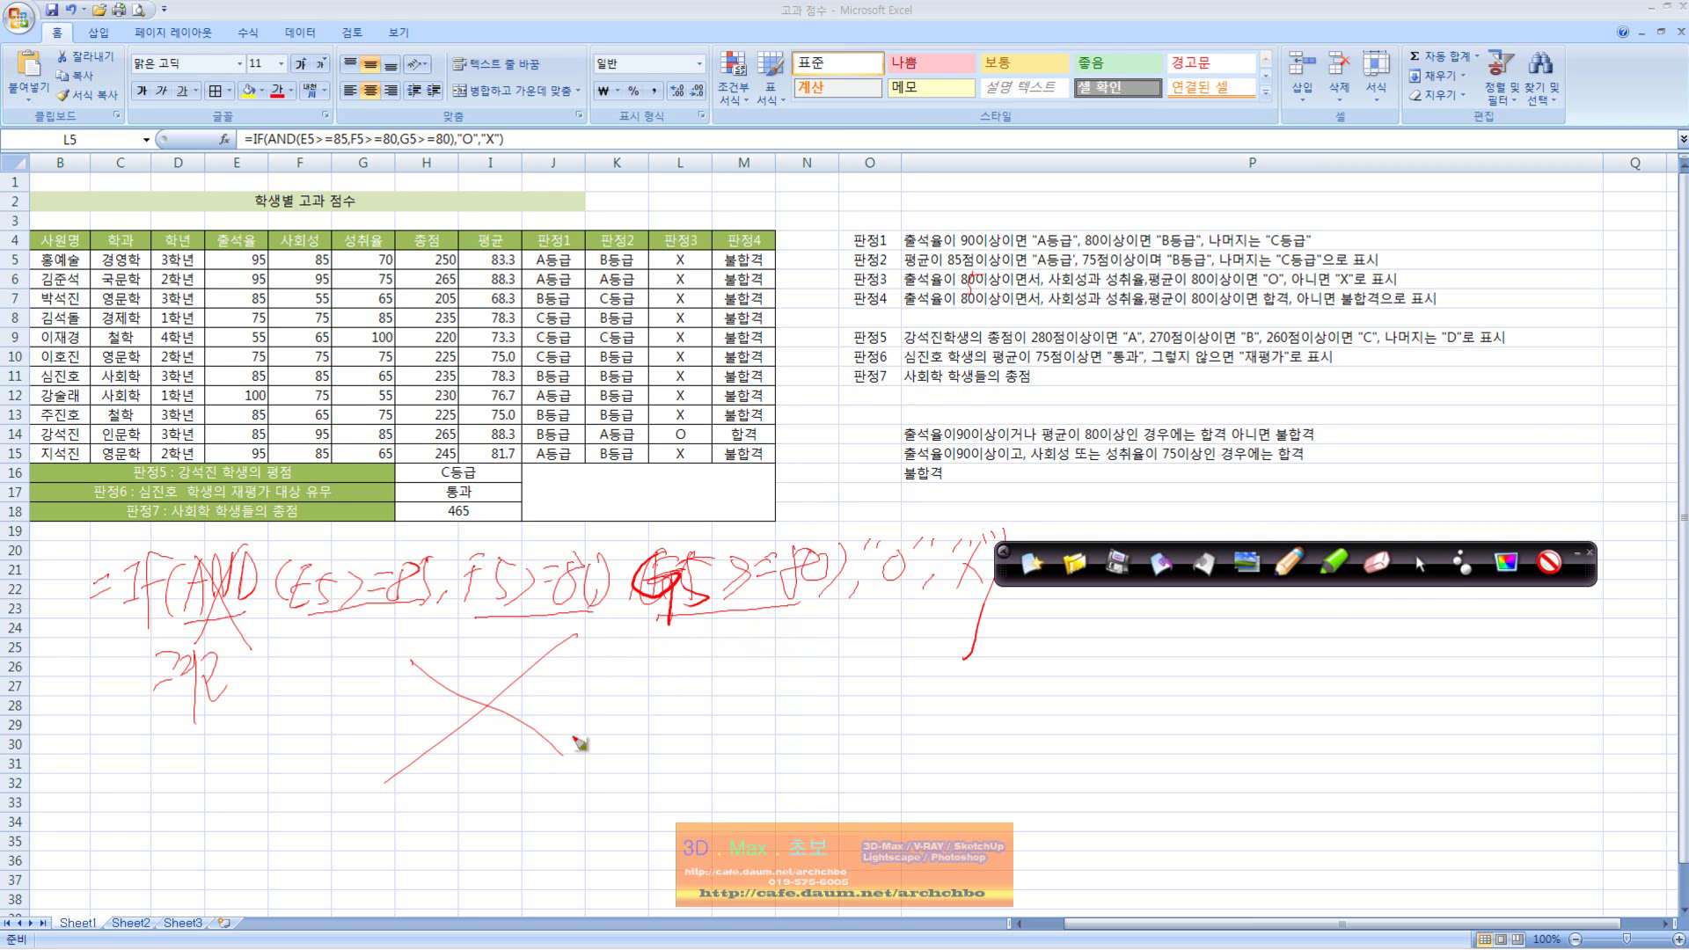
pyautogui.moveTo(440, 602); pyautogui.dragTo(302, 630)
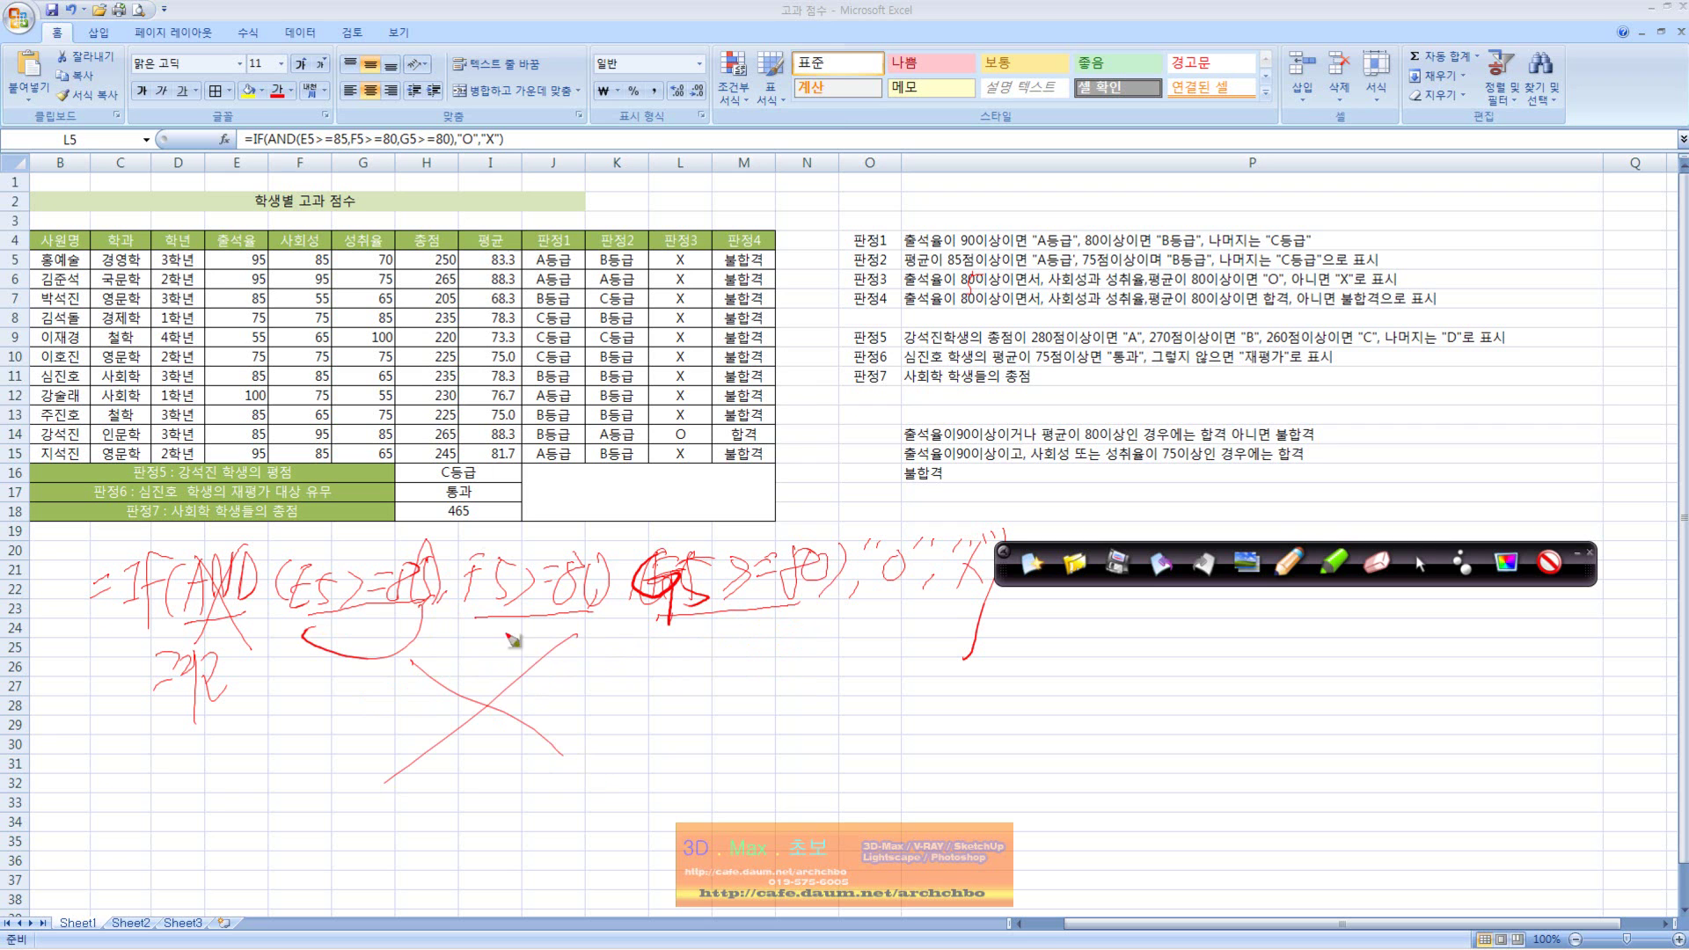
# Circle the handwritten =IF, box the three AND conditions together, and write a note below the box.
pyautogui.moveTo(211, 589)
pyautogui.mouseDown()
pyautogui.moveTo(118, 657)
pyautogui.moveTo(169, 651)
pyautogui.moveTo(198, 550)
pyautogui.moveTo(204, 647)
pyautogui.mouseUp()
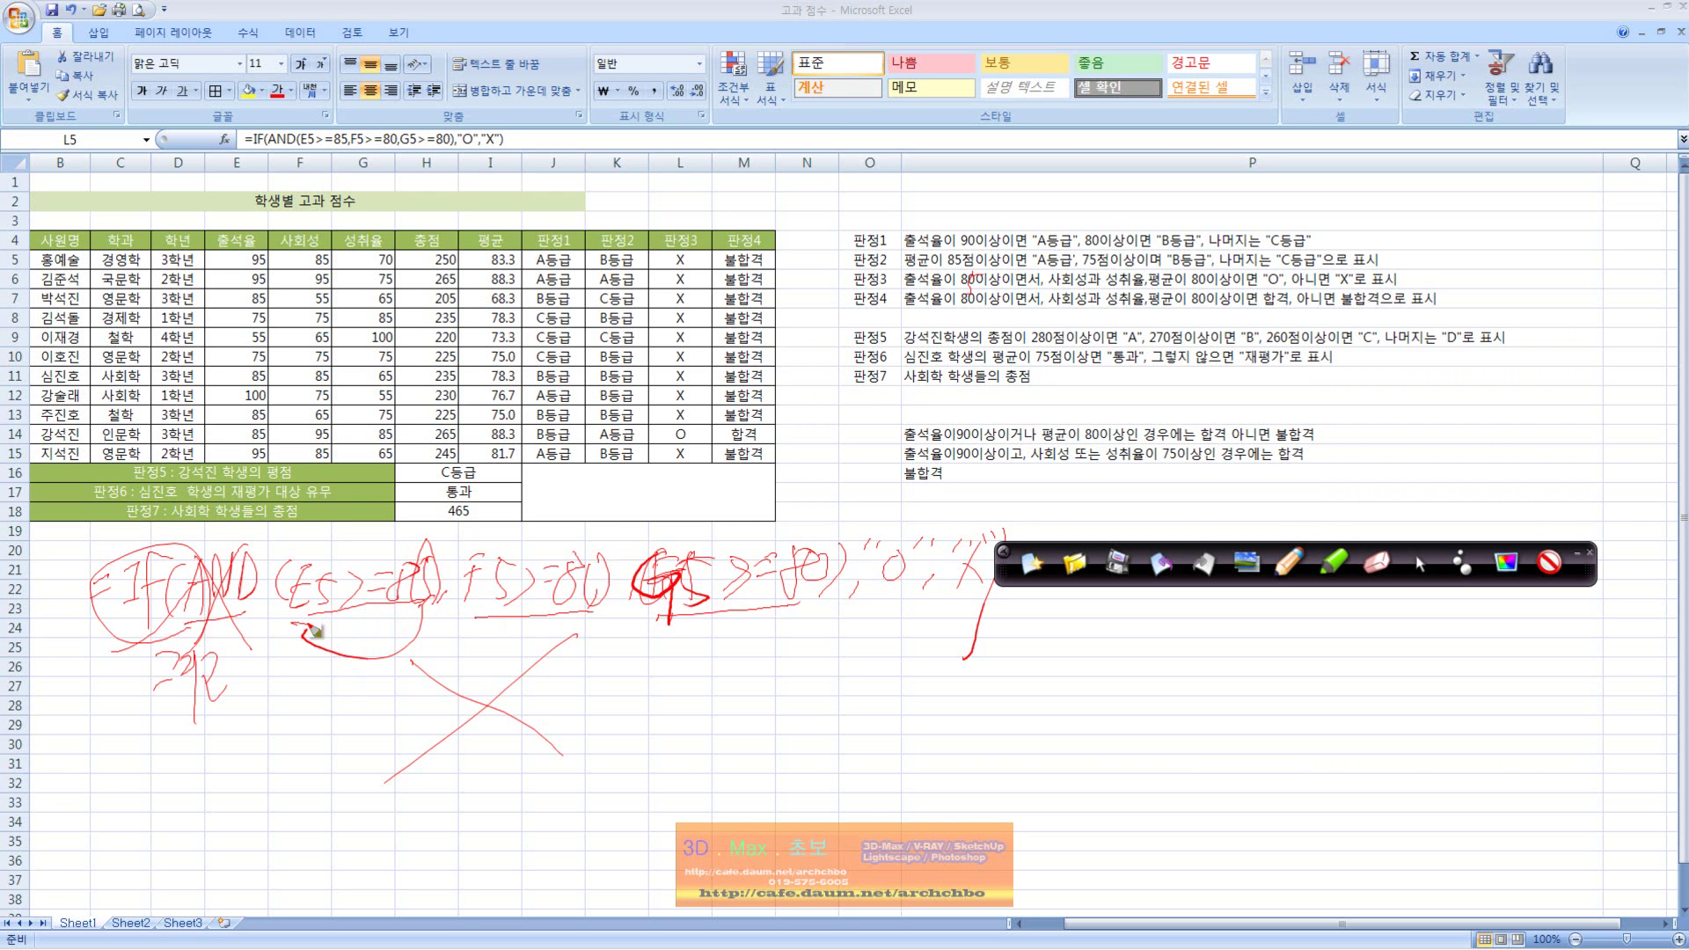
pyautogui.moveTo(298, 625); pyautogui.dragTo(807, 605)
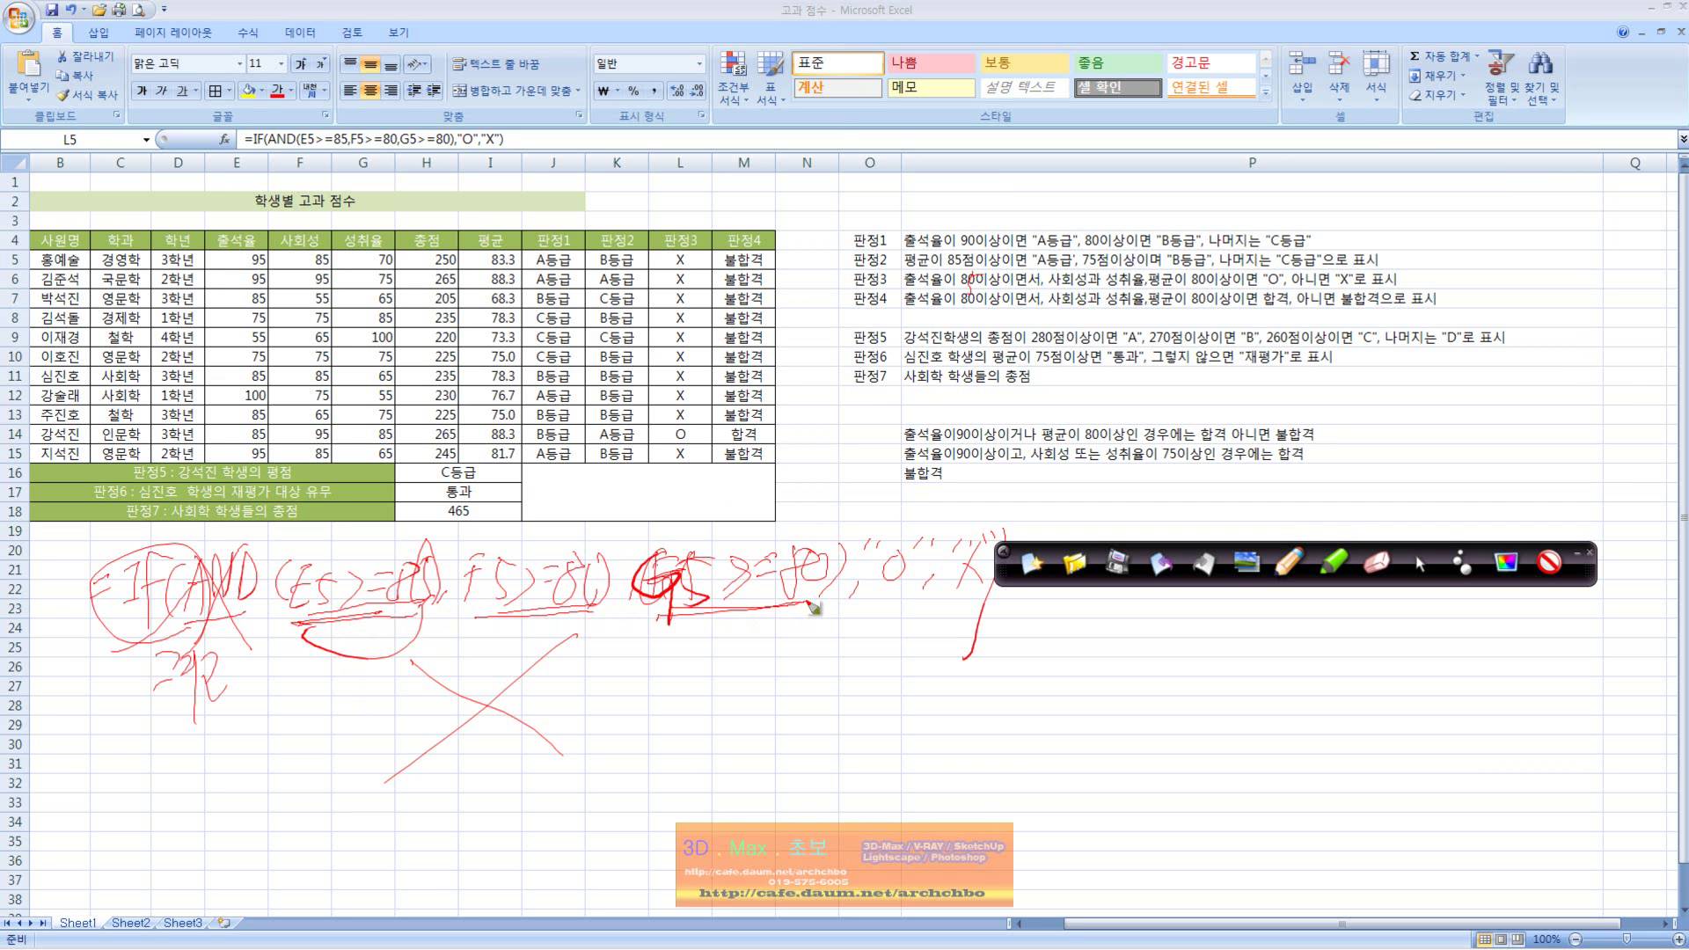
pyautogui.moveTo(73, 653); pyautogui.dragTo(204, 617)
pyautogui.moveTo(327, 620); pyautogui.dragTo(844, 593)
pyautogui.moveTo(471, 539); pyautogui.dragTo(294, 628)
pyautogui.moveTo(494, 635); pyautogui.dragTo(493, 660)
pyautogui.moveTo(506, 640)
pyautogui.mouseDown()
pyautogui.moveTo(531, 649)
pyautogui.moveTo(515, 677)
pyautogui.mouseUp()
pyautogui.moveTo(538, 639); pyautogui.dragTo(673, 658)
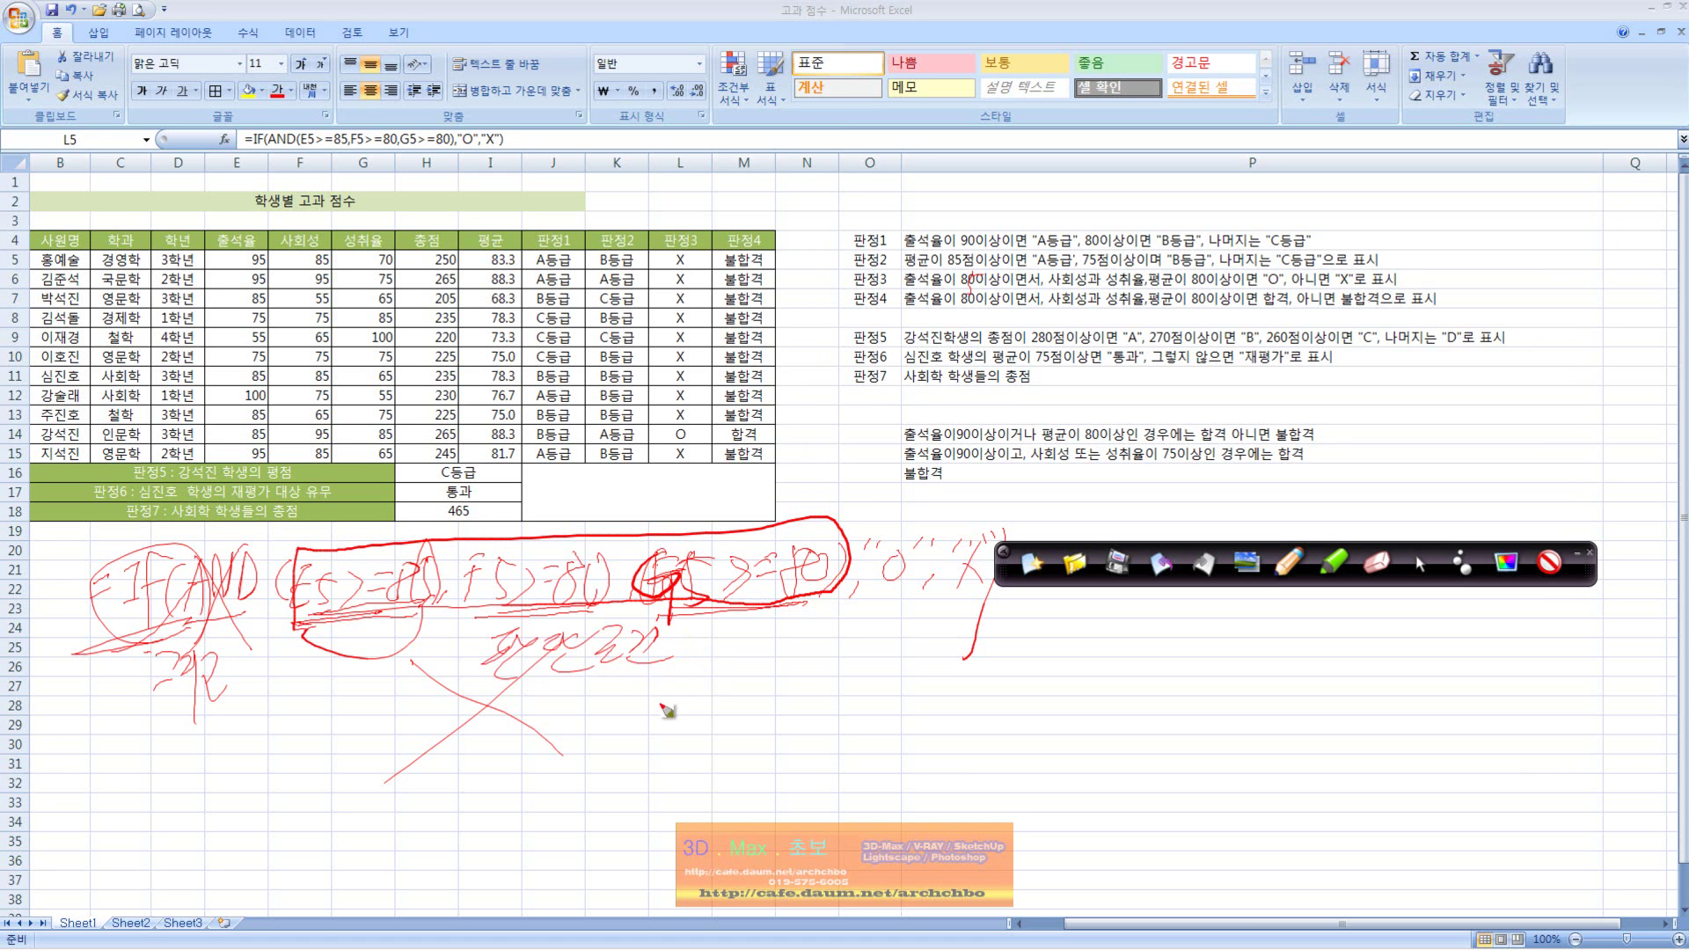
# Draw a bracket below the conditions labelled AND, circle AND in the handwritten formula, and extend the note beneath it.
pyautogui.moveTo(213, 647)
pyautogui.mouseDown()
pyautogui.moveTo(280, 633)
pyautogui.moveTo(568, 772)
pyautogui.moveTo(585, 726)
pyautogui.mouseUp()
pyautogui.moveTo(400, 840)
pyautogui.mouseDown()
pyautogui.moveTo(466, 827)
pyautogui.moveTo(519, 774)
pyautogui.moveTo(503, 820)
pyautogui.mouseUp()
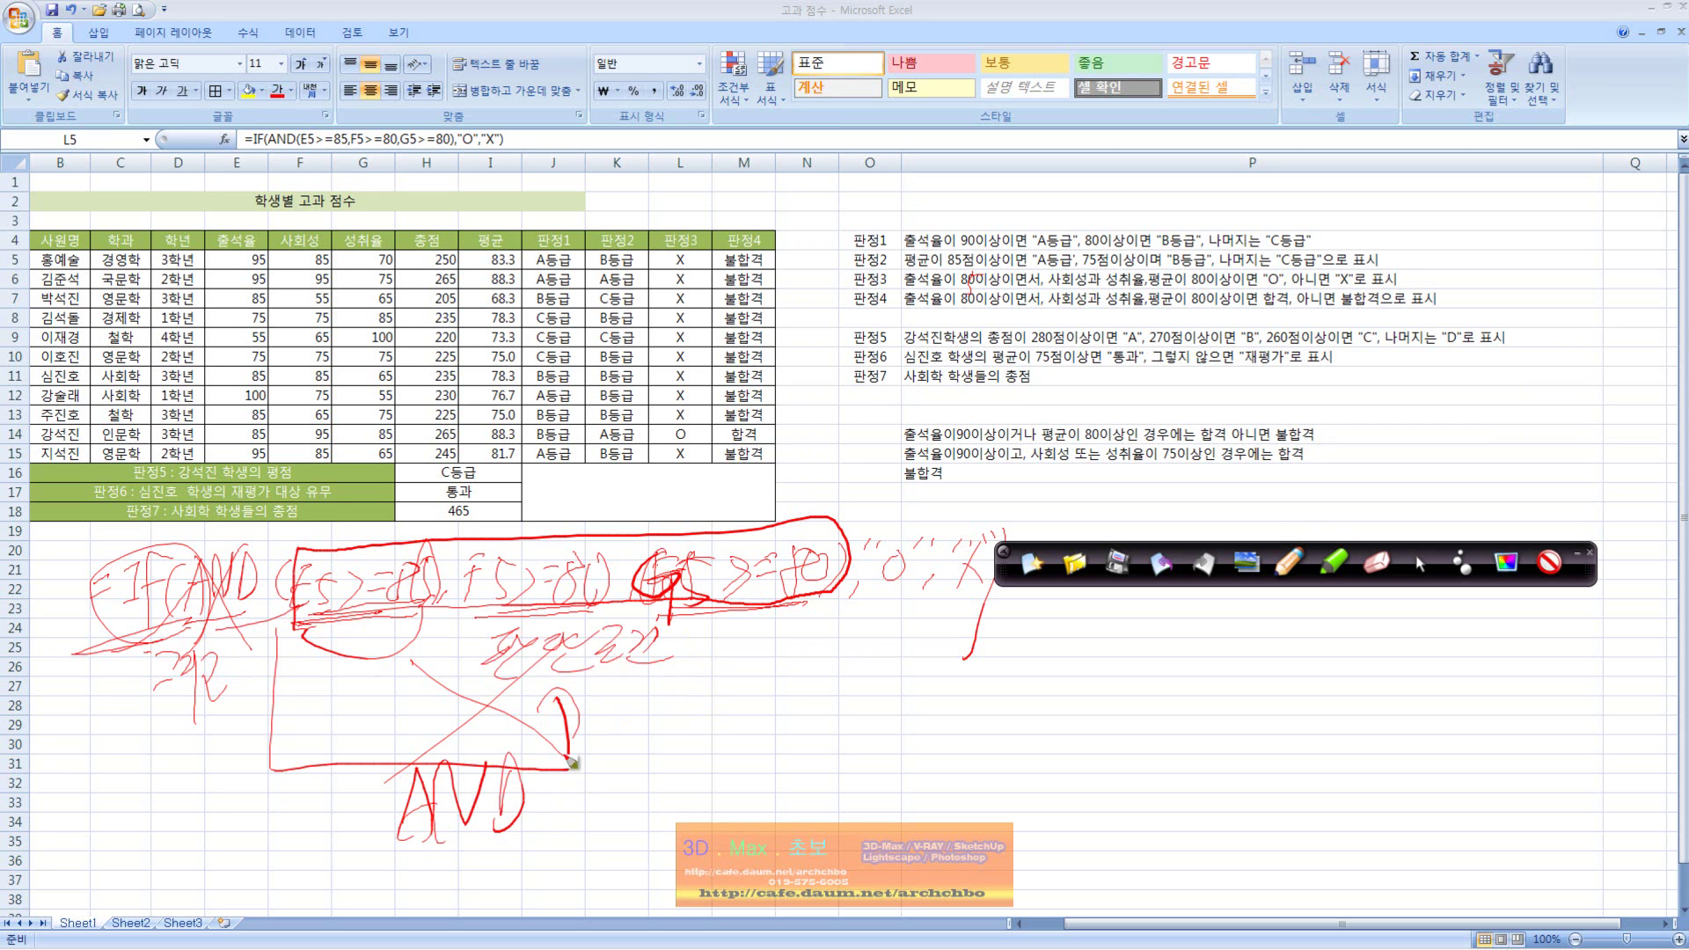
pyautogui.moveTo(268, 609)
pyautogui.mouseDown()
pyautogui.moveTo(174, 570)
pyautogui.moveTo(283, 616)
pyautogui.mouseUp()
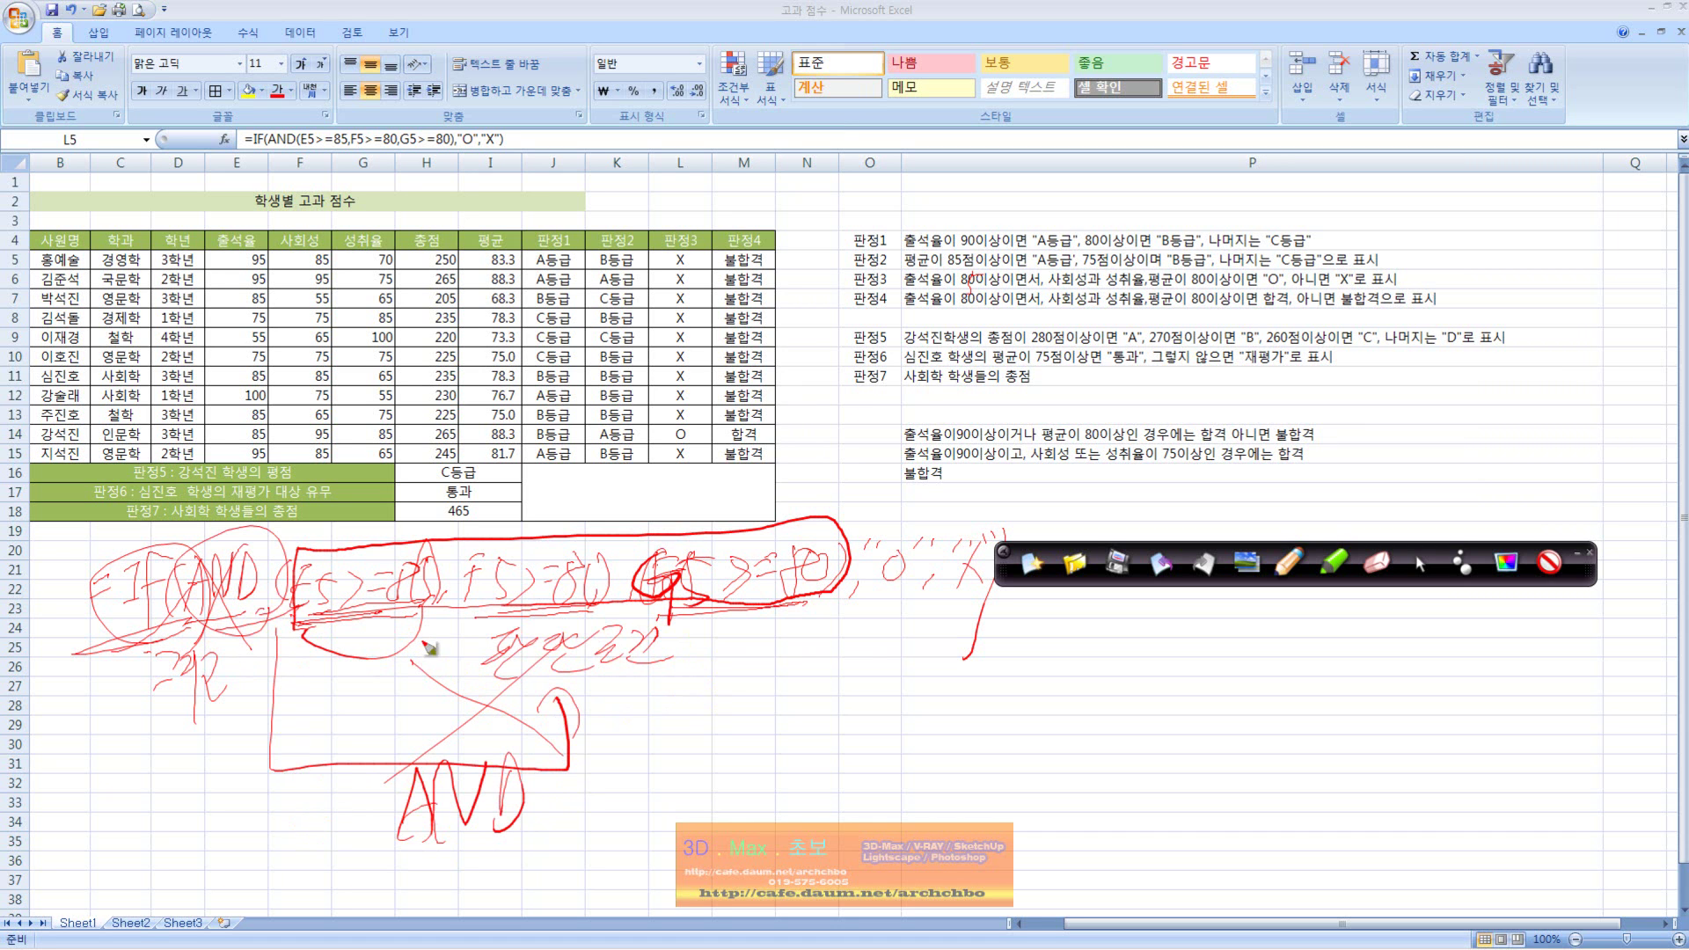
pyautogui.moveTo(231, 671); pyautogui.dragTo(262, 720)
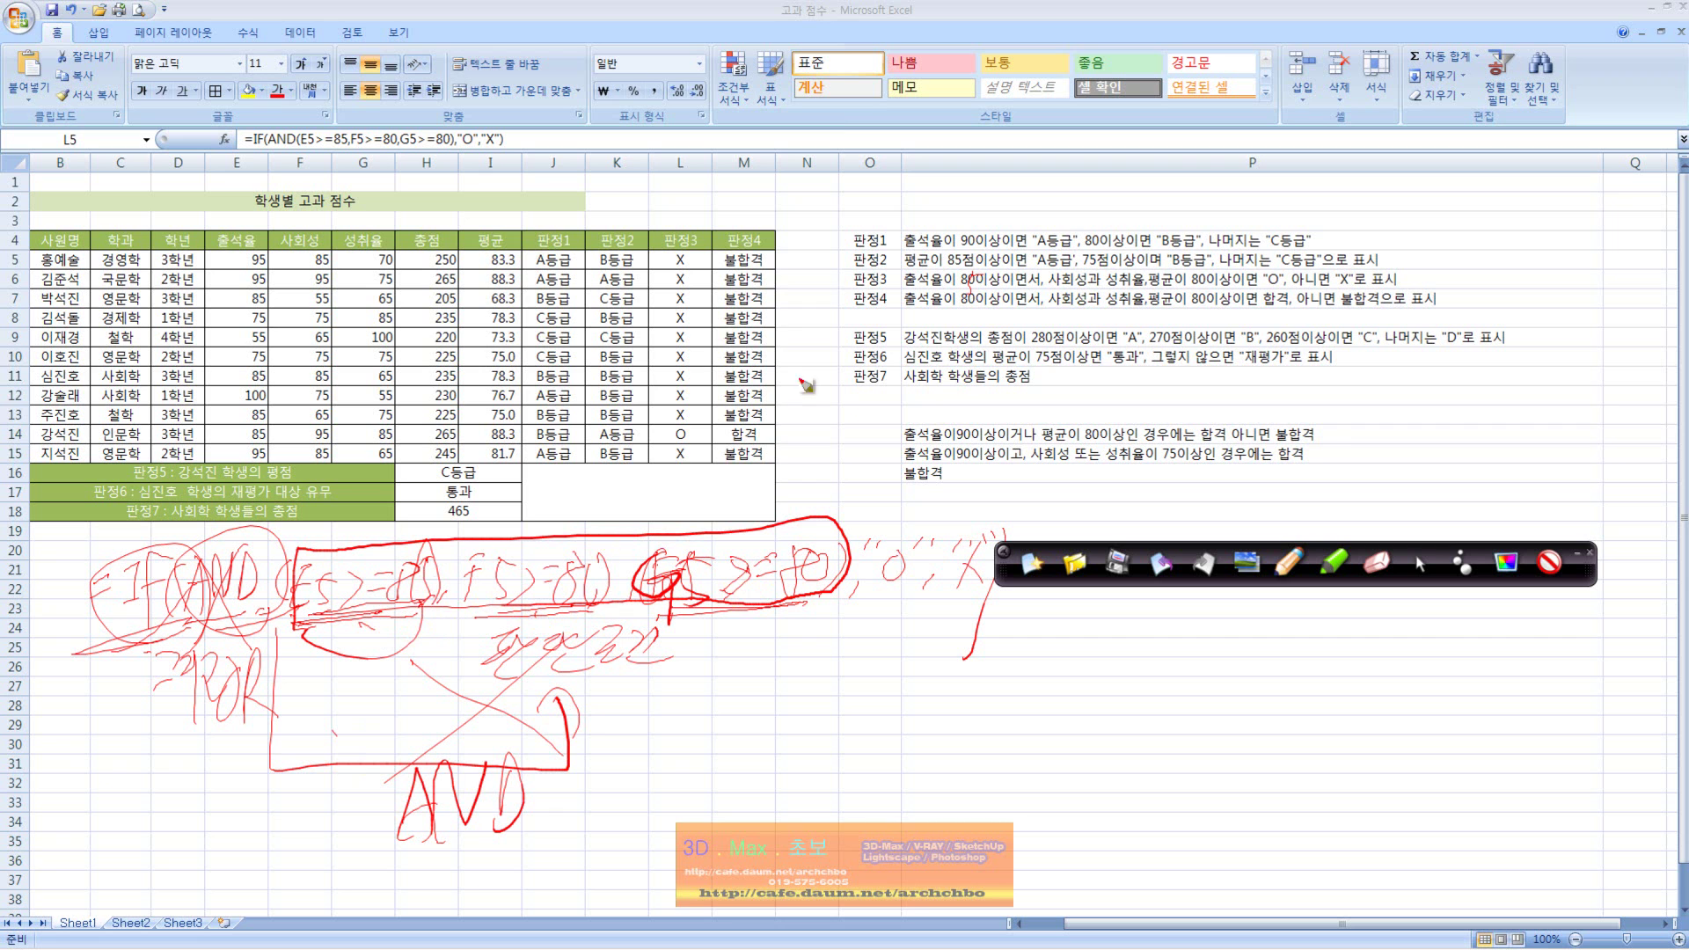
# Clear all handwritten annotations from the sheet and return to the normal pointer.
pyautogui.moveTo(1286, 287); pyautogui.dragTo(1356, 284)
pyautogui.click(1029, 569)
pyautogui.click(1419, 565)
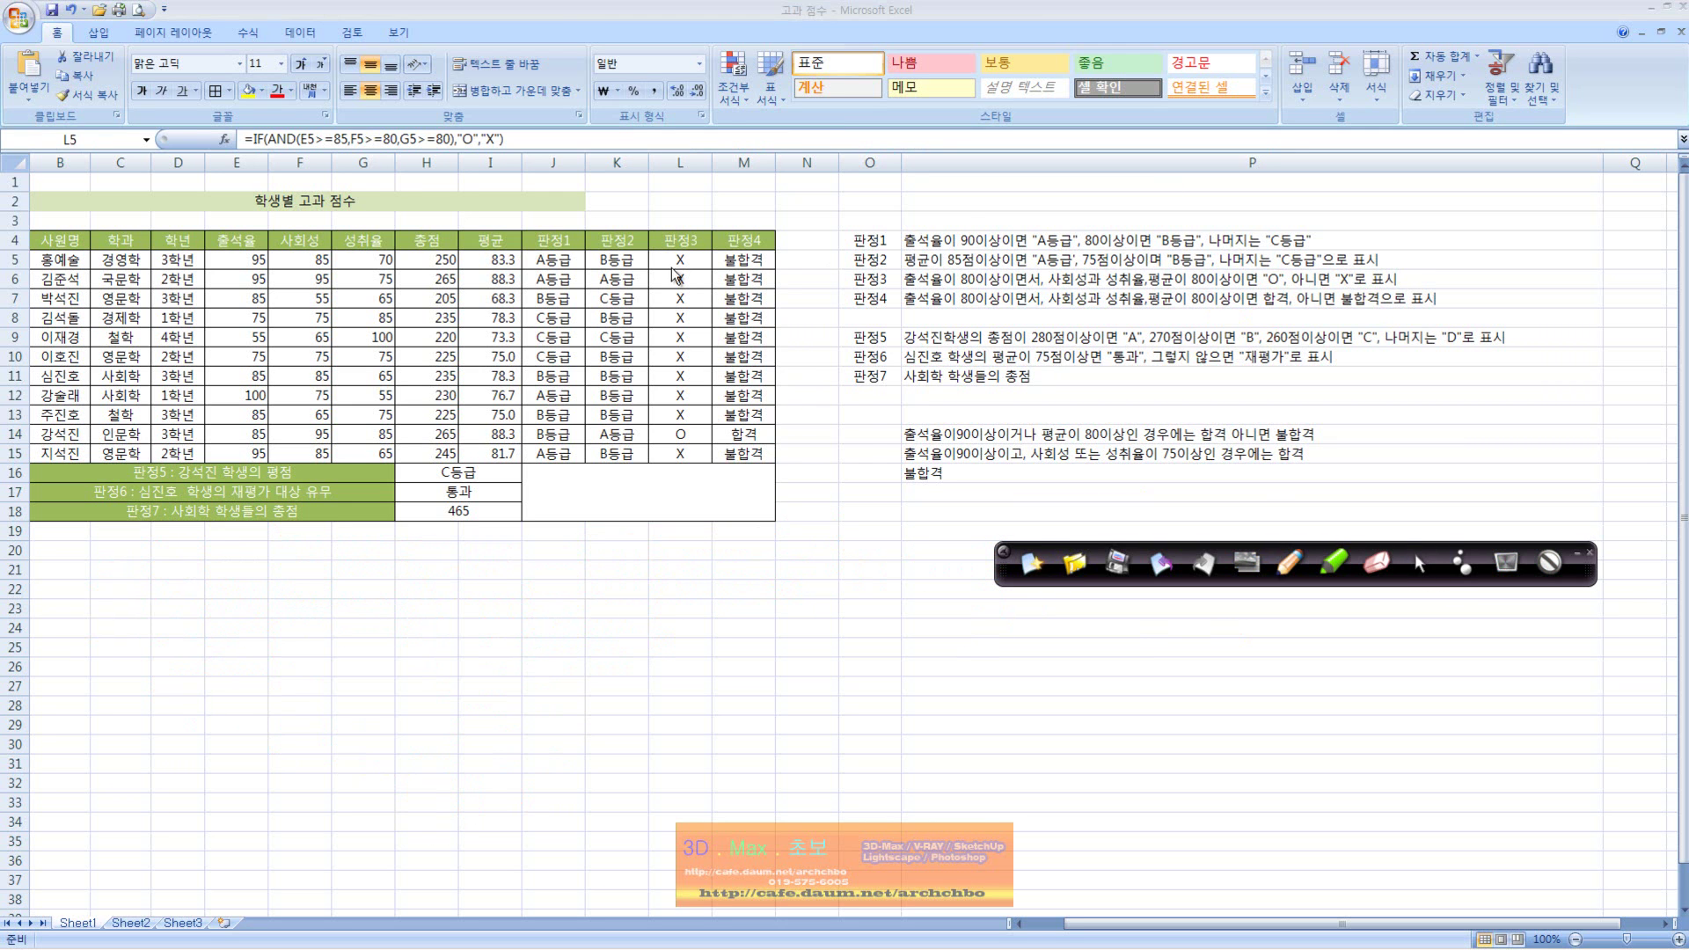
# Replace AND with OR in L5's formula so it reads =IF(OR(E5>=85,F5>=80,G5>=80),"O","X").
pyautogui.click(299, 139)
pyautogui.press('BackSpace')
pyautogui.press('BackSpace')
pyautogui.press('BackSpace')
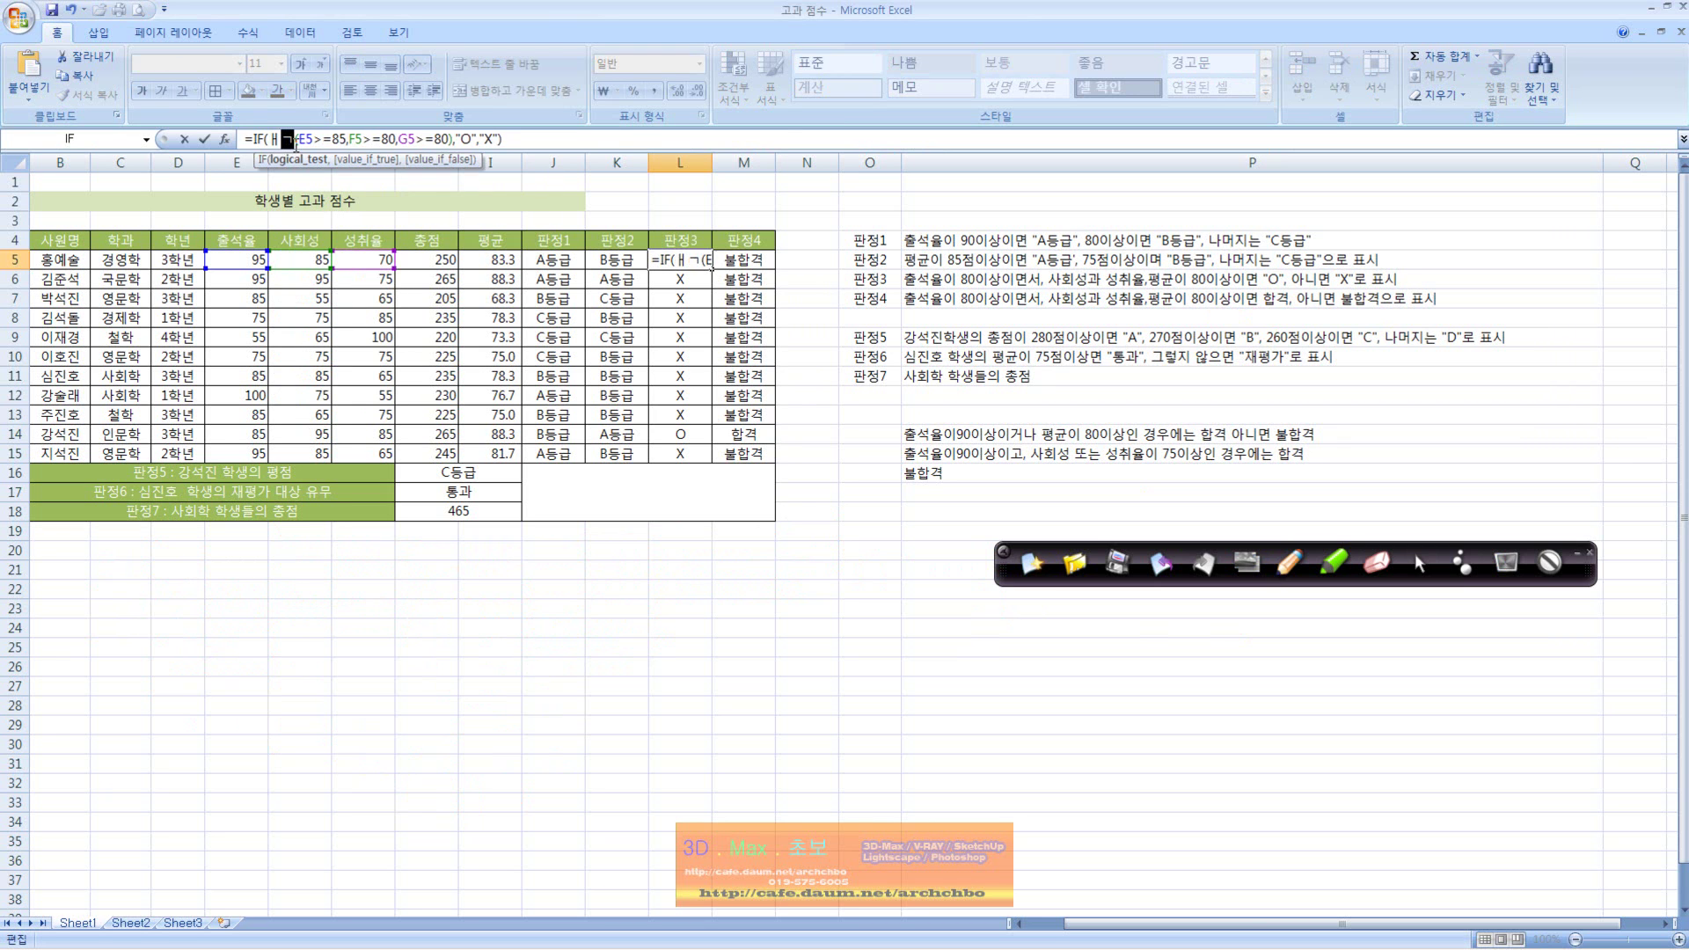
pyautogui.write('OR')
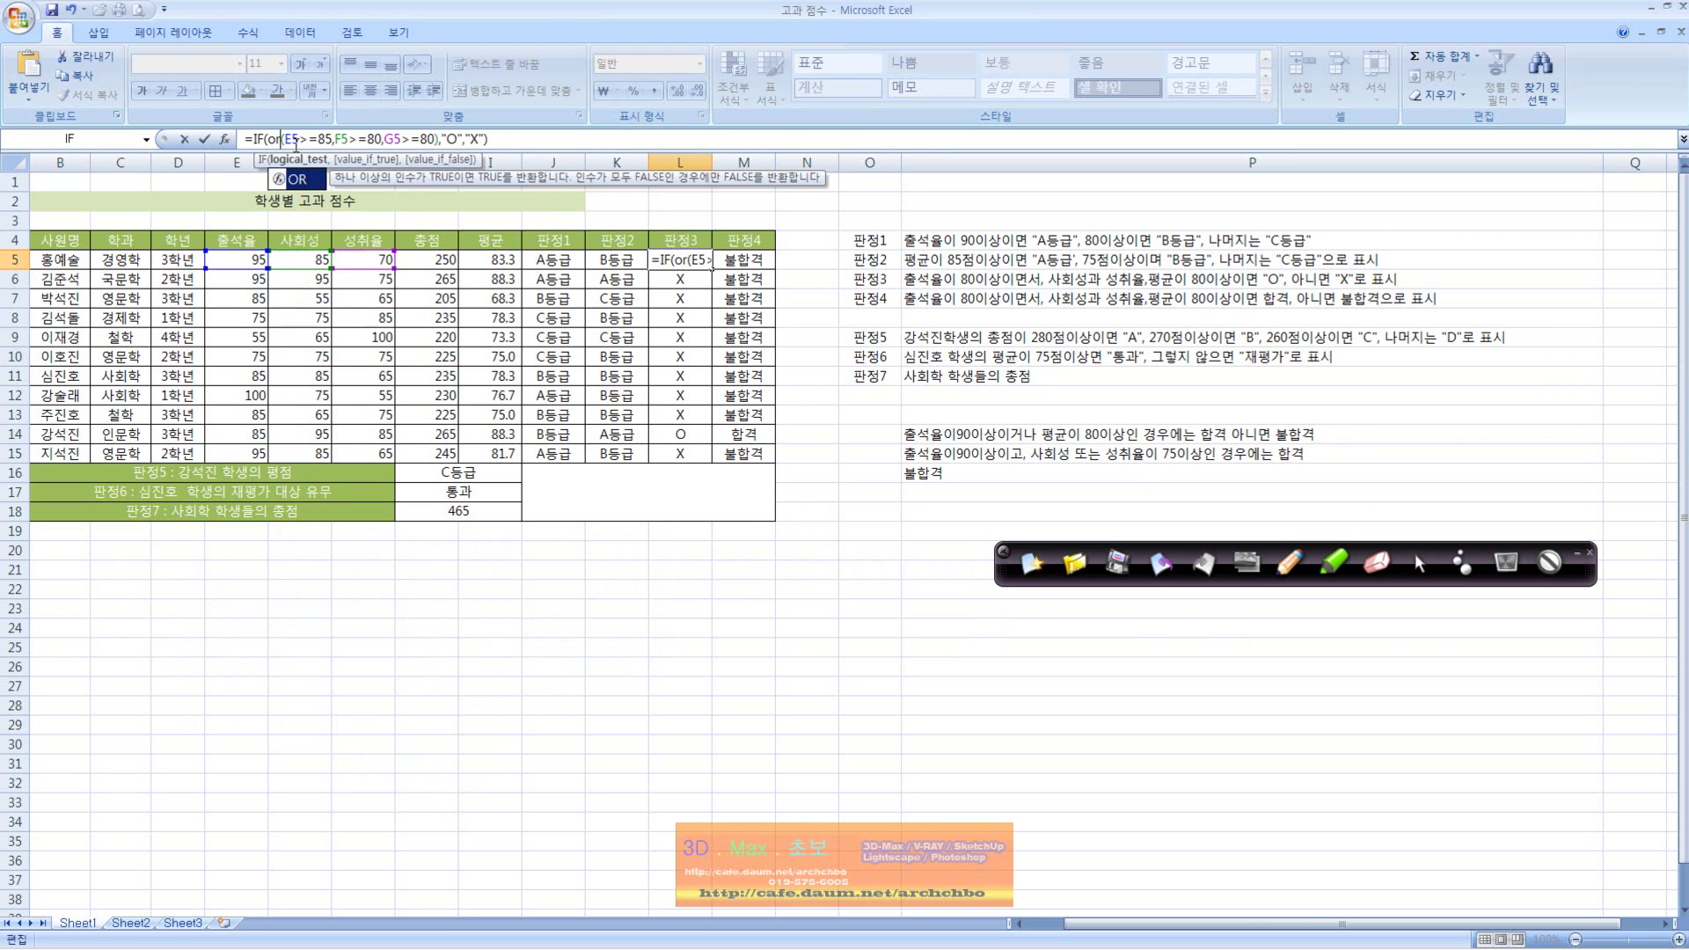
pyautogui.press('Return')
# Fill the OR formula from L5 down to L15 and check the row 10 scores in E10:G10.
pyautogui.click(686, 264)
pyautogui.moveTo(712, 268); pyautogui.dragTo(714, 461)
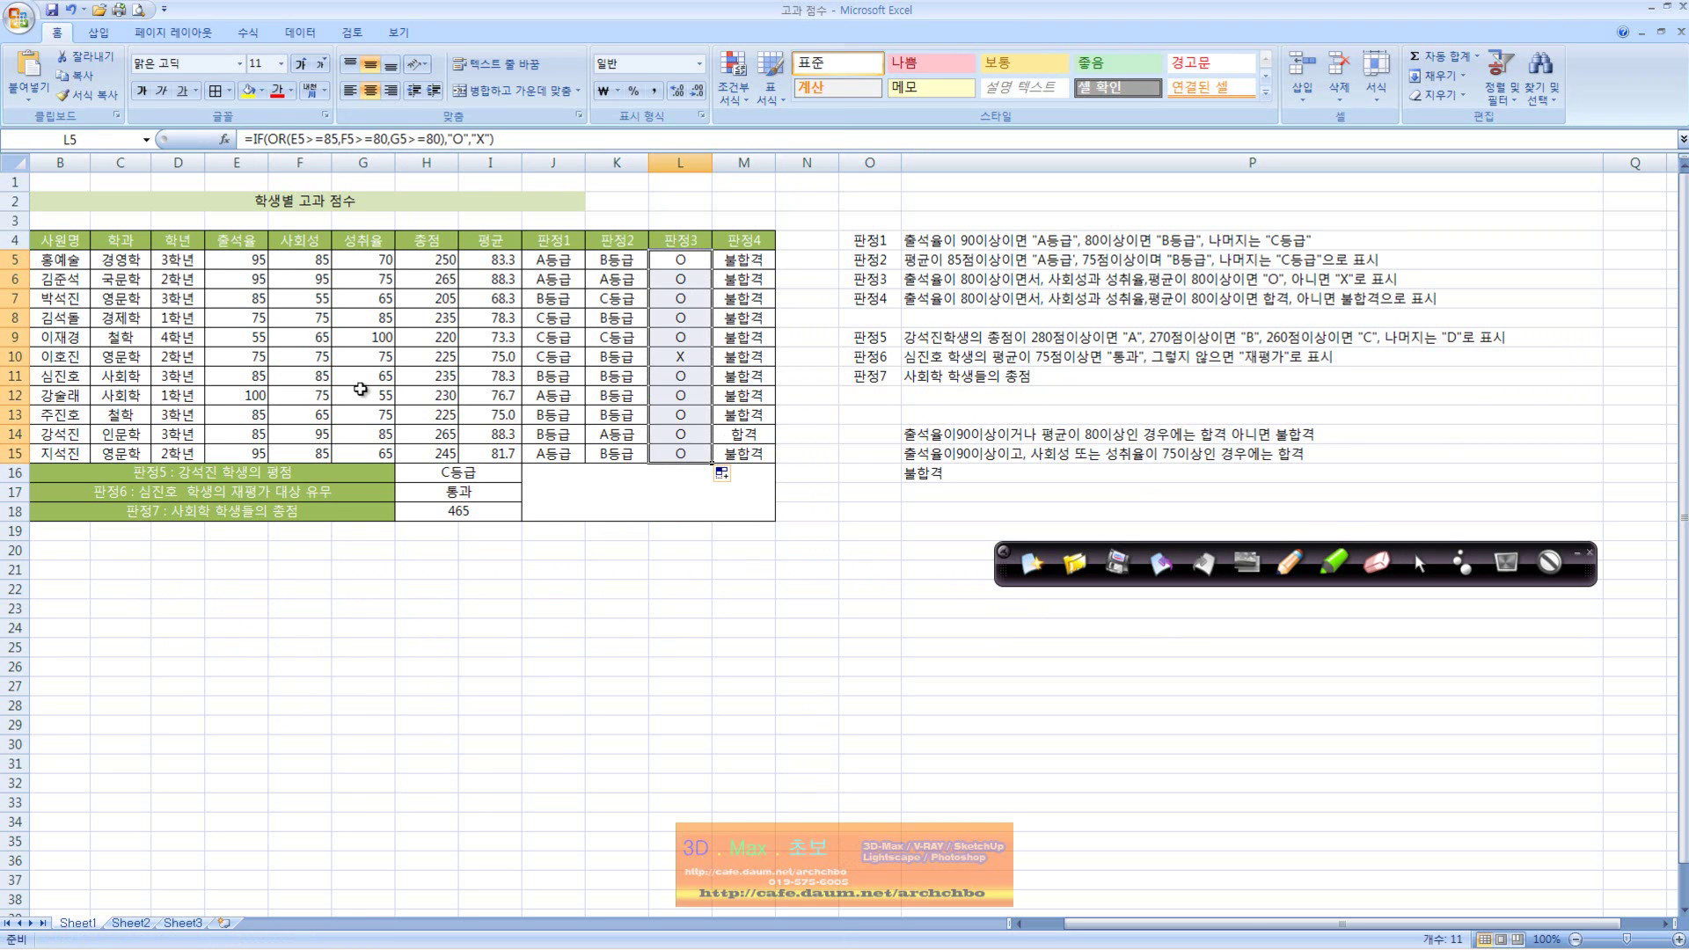
pyautogui.moveTo(251, 357); pyautogui.dragTo(381, 359)
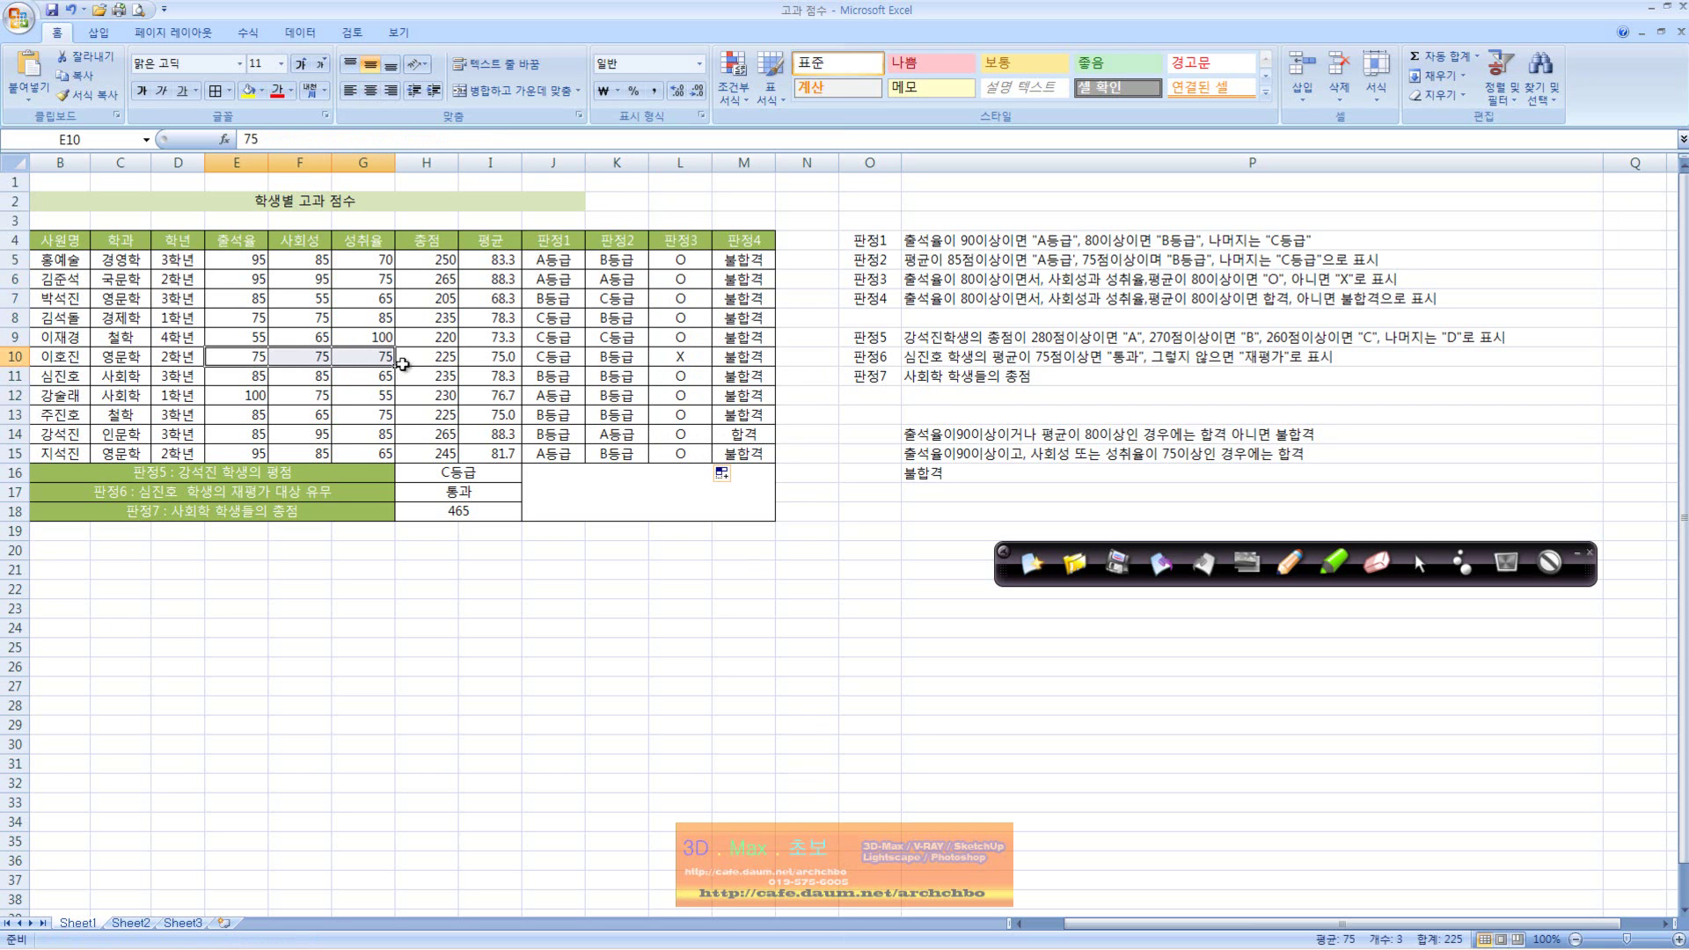
# Replace OR with AND in L5's 판정3 formula.
pyautogui.click(681, 262)
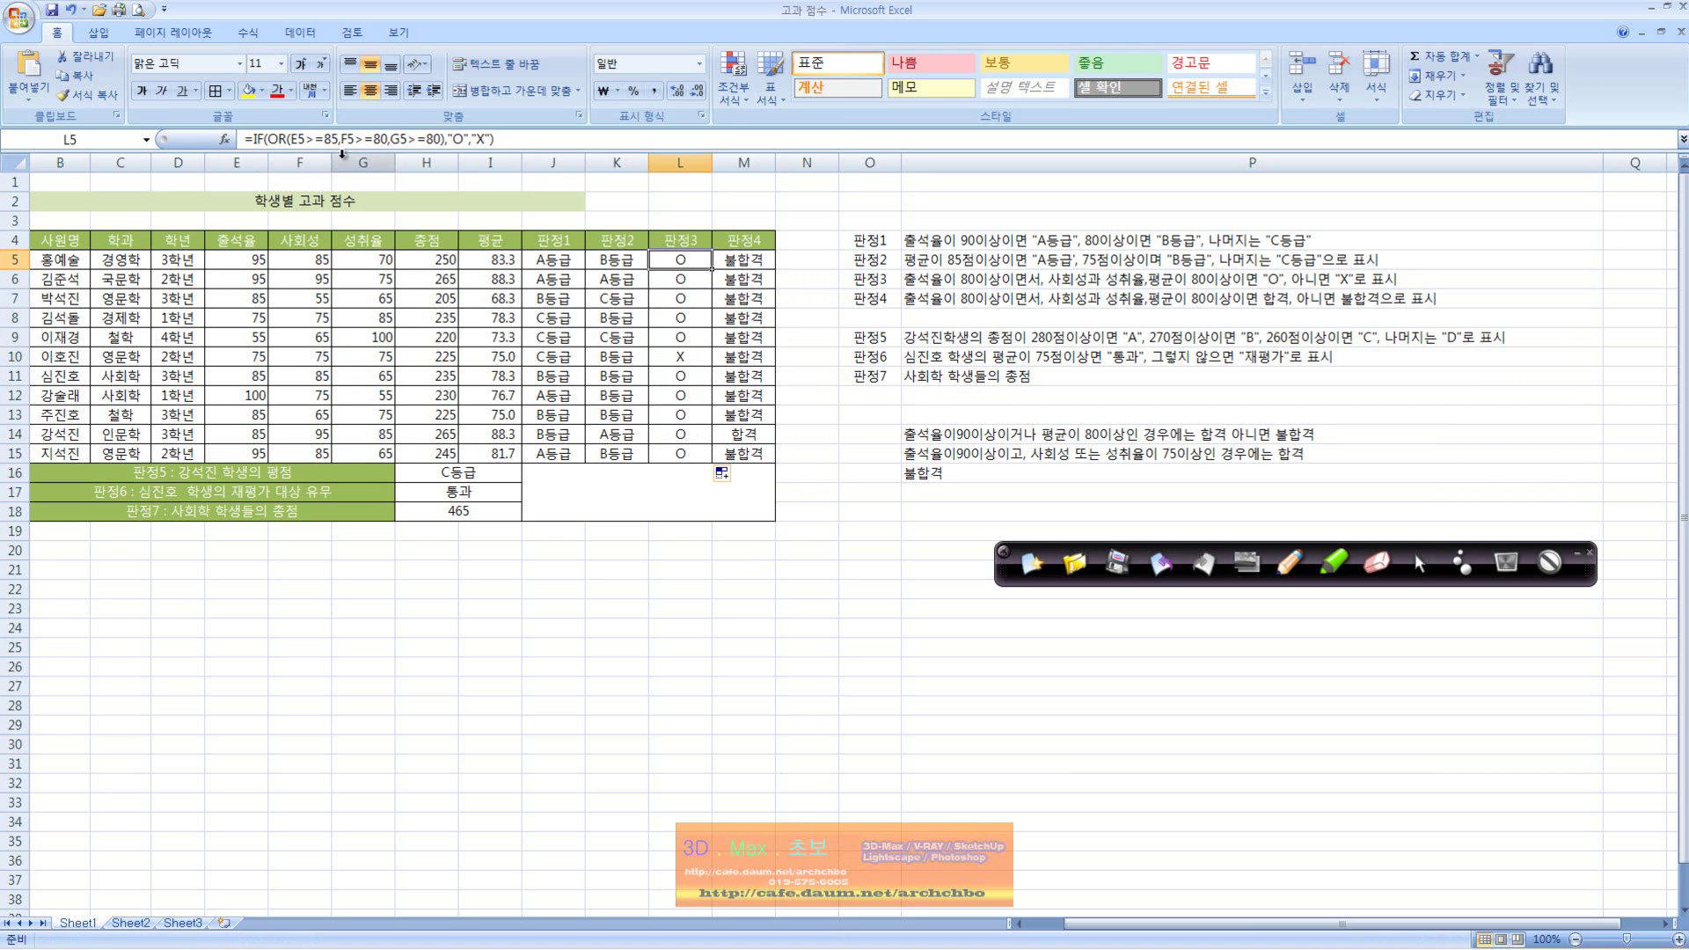
pyautogui.click(273, 138)
pyautogui.press('Delete')
pyautogui.press('Delete')
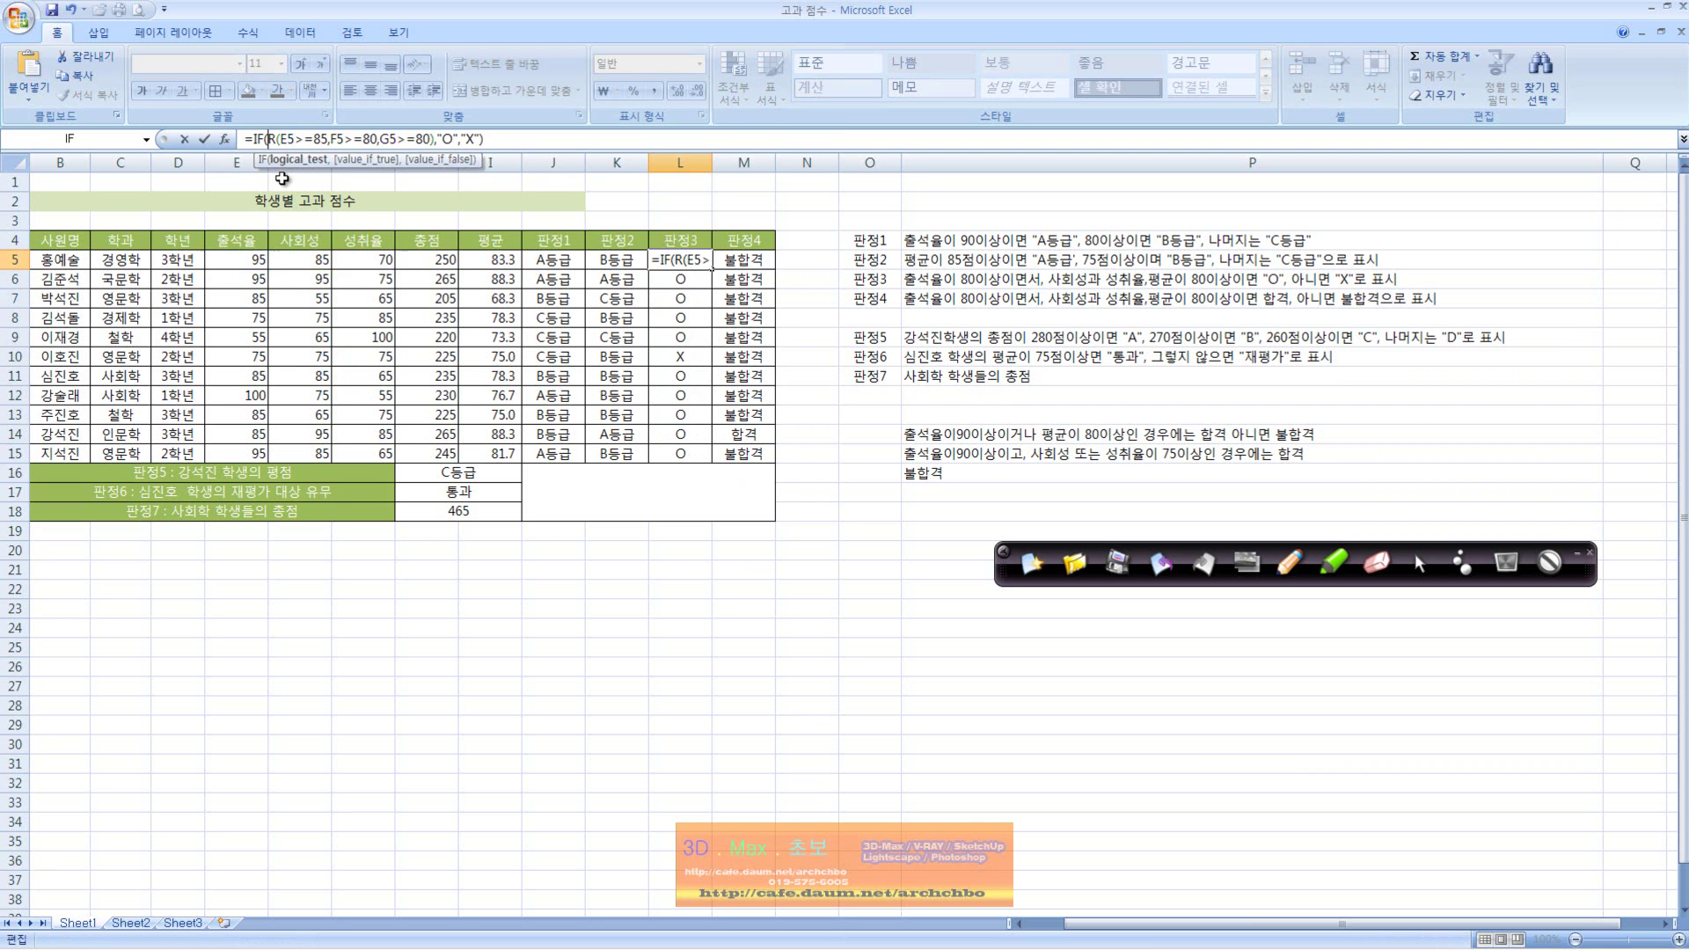
pyautogui.write('and')
pyautogui.press('Return')
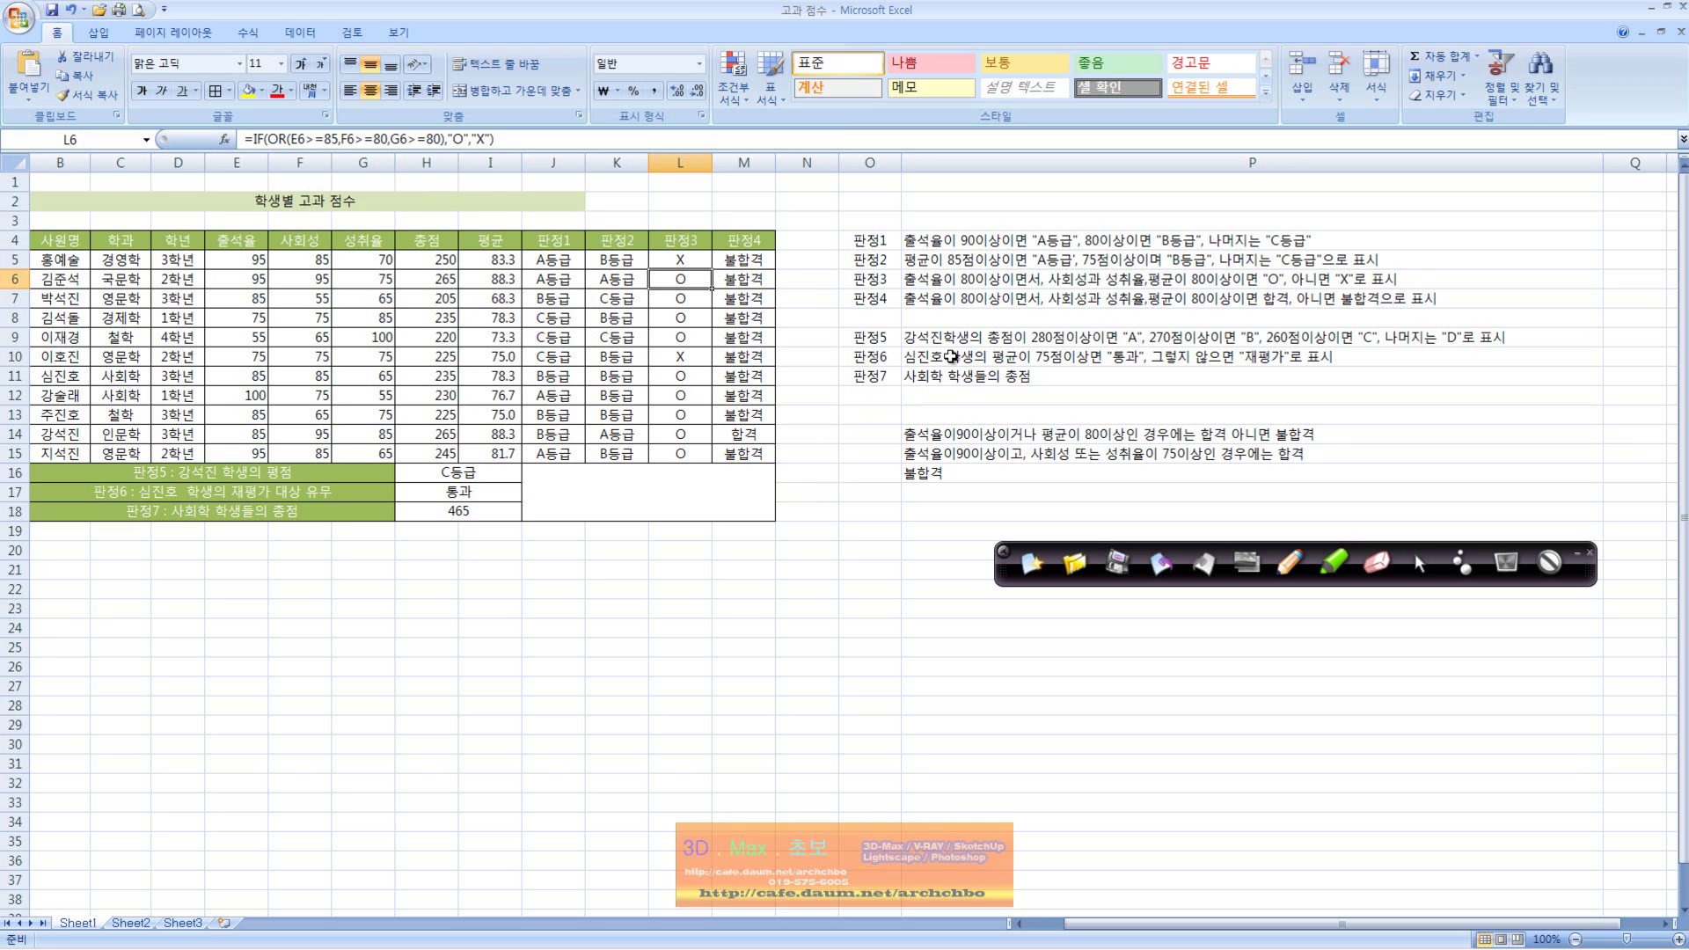
# Compare the 판정4 condition in P7 with the IF and AND formula in M5.
pyautogui.click(958, 300)
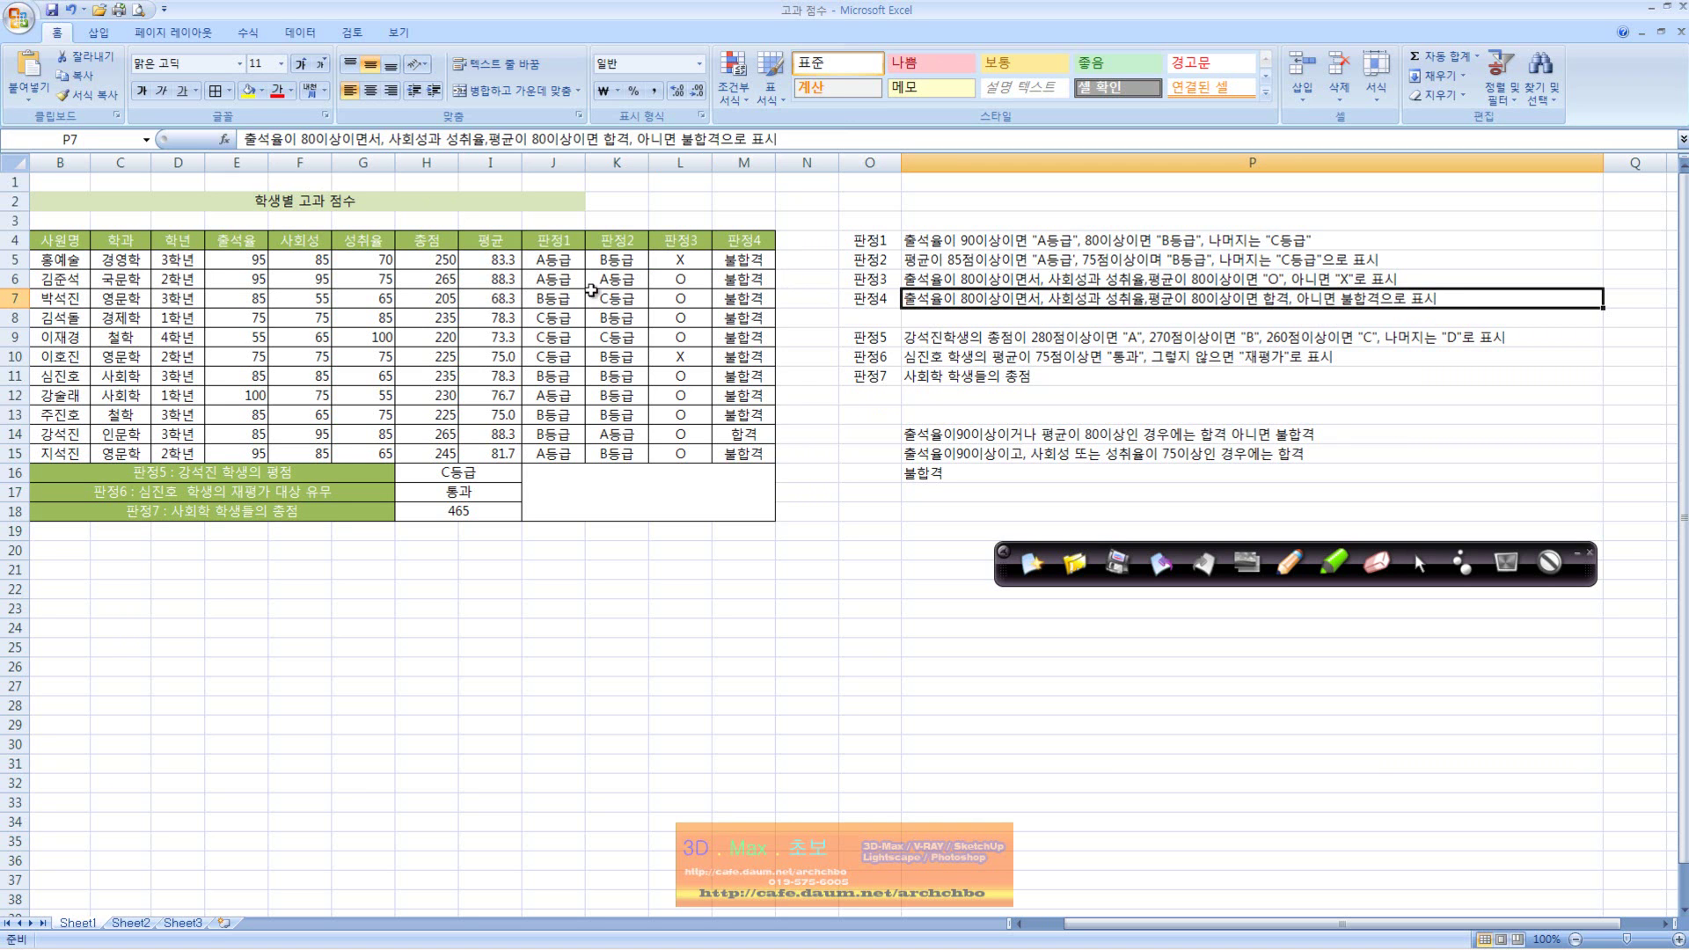
pyautogui.click(690, 263)
pyautogui.click(722, 257)
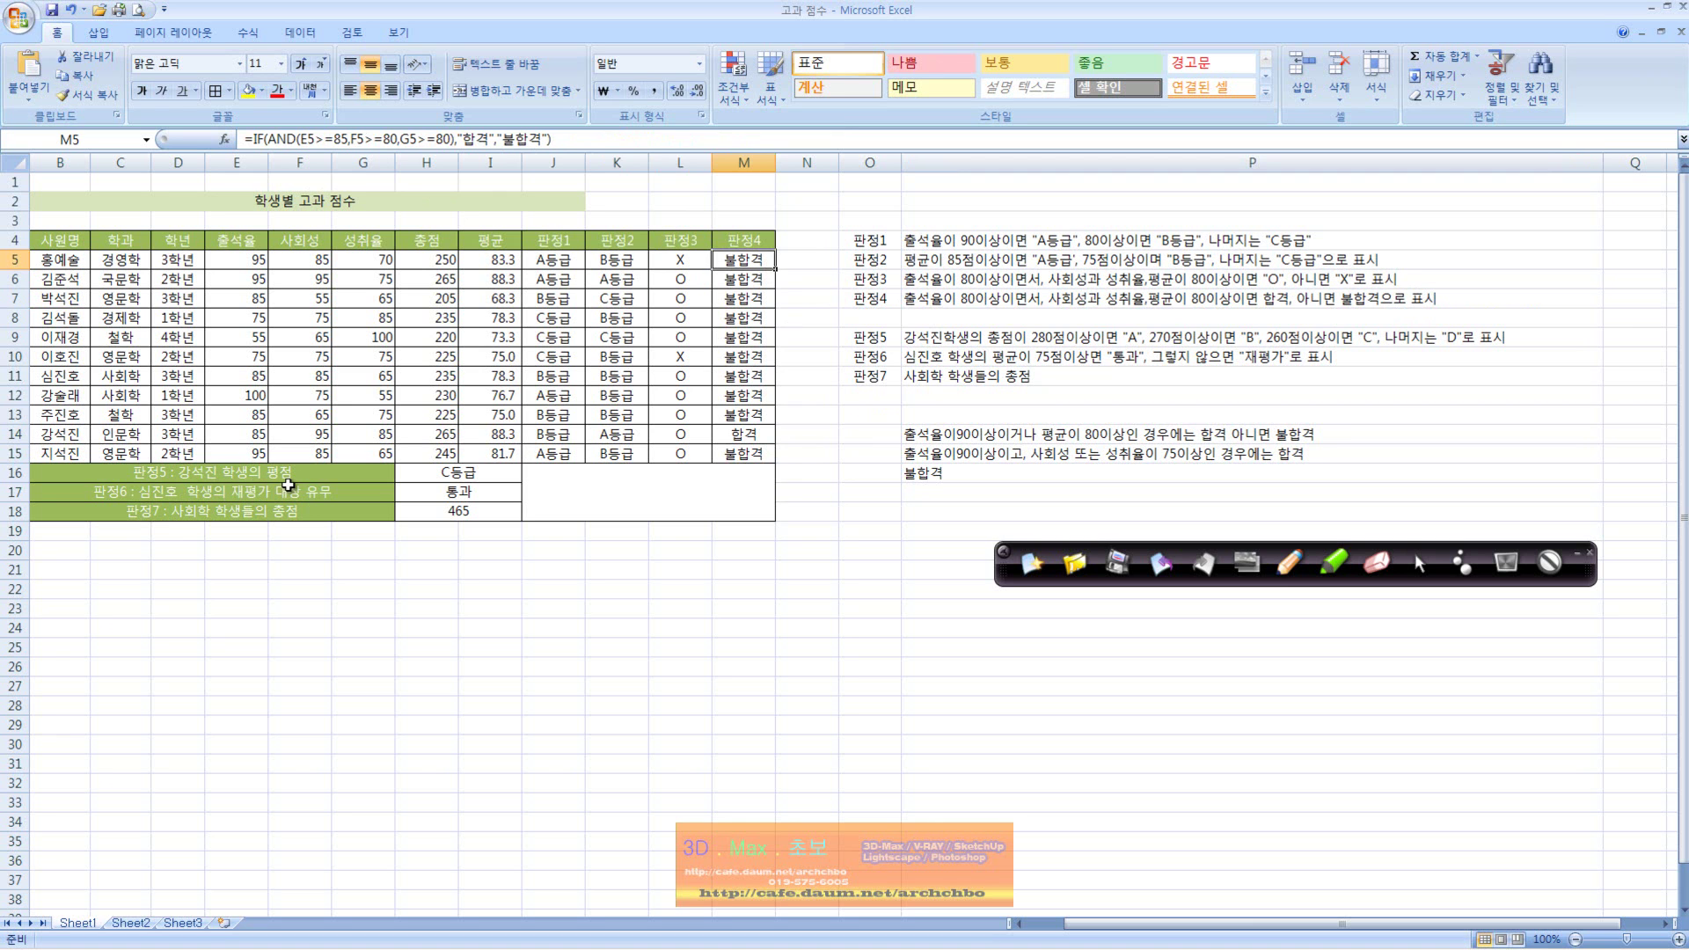
# Review the 판정5 condition in P9 against the total in H14 and the nested IF formula in H16.
pyautogui.click(437, 477)
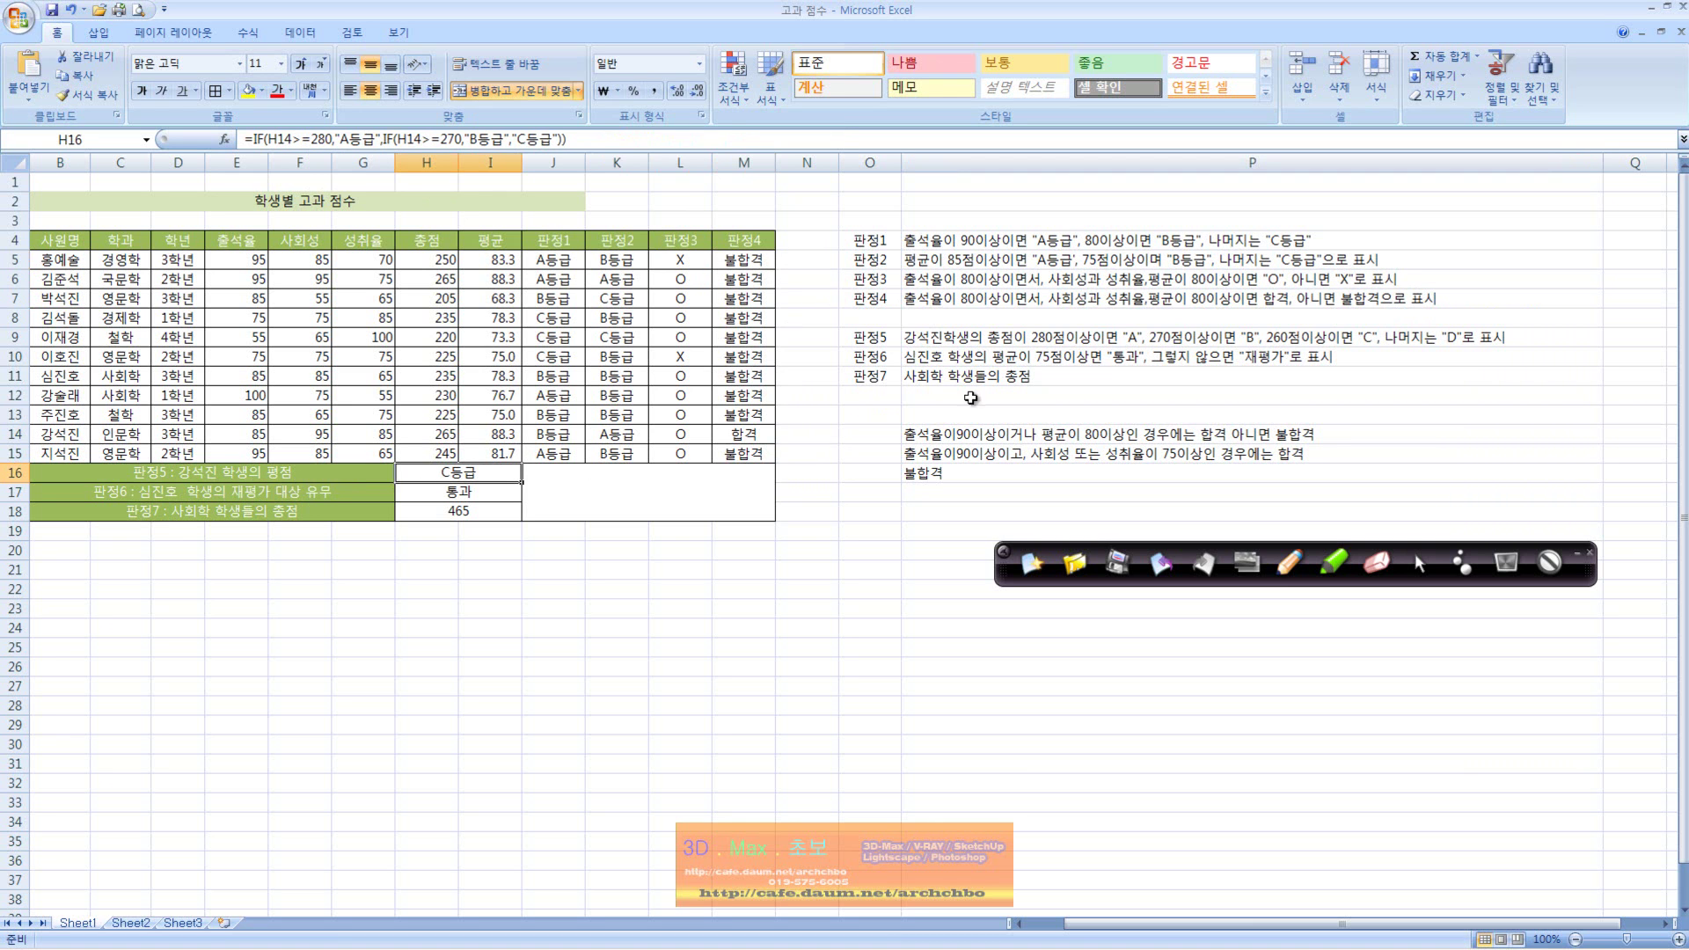
pyautogui.click(1011, 344)
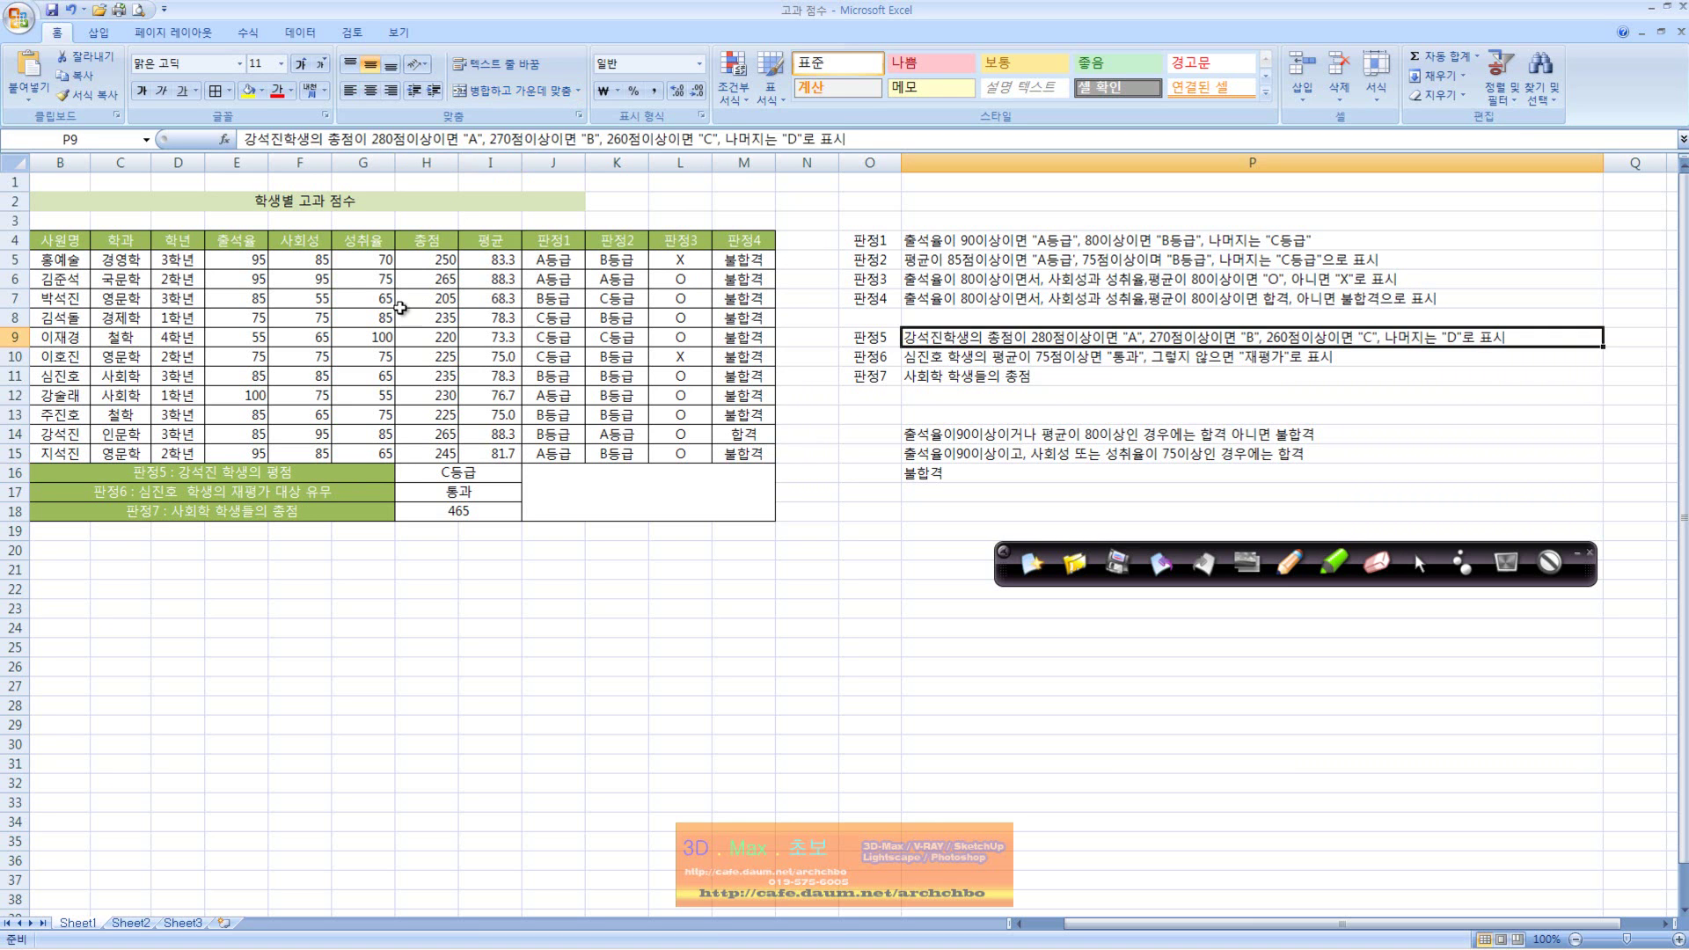
pyautogui.click(447, 434)
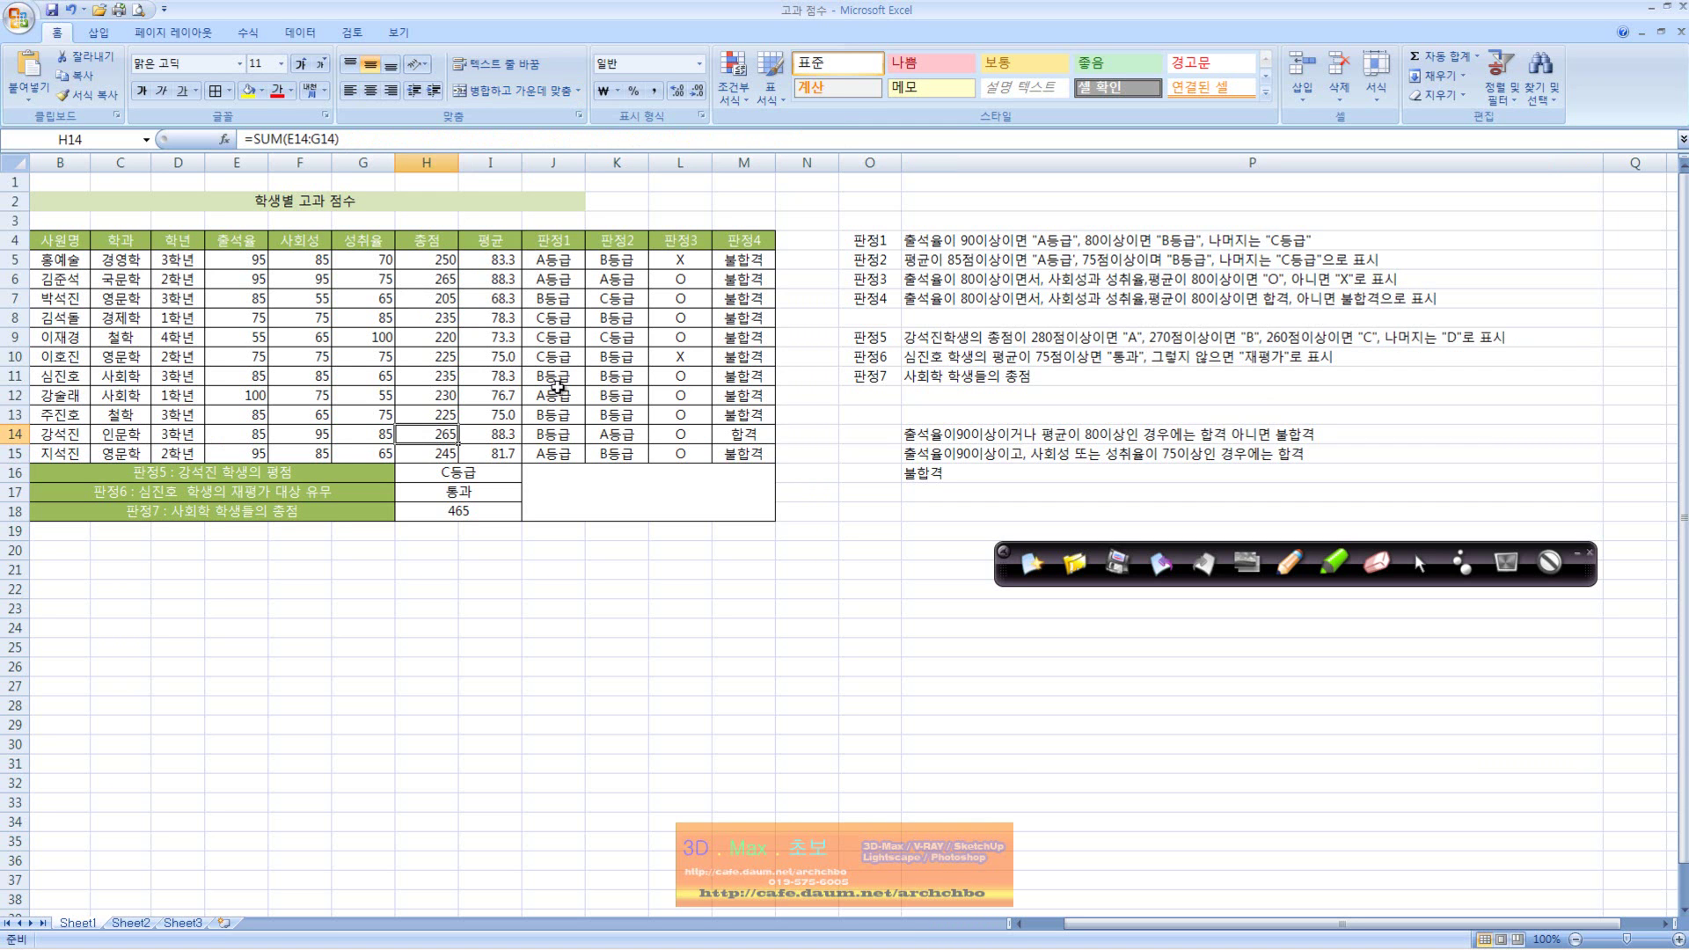
pyautogui.click(510, 468)
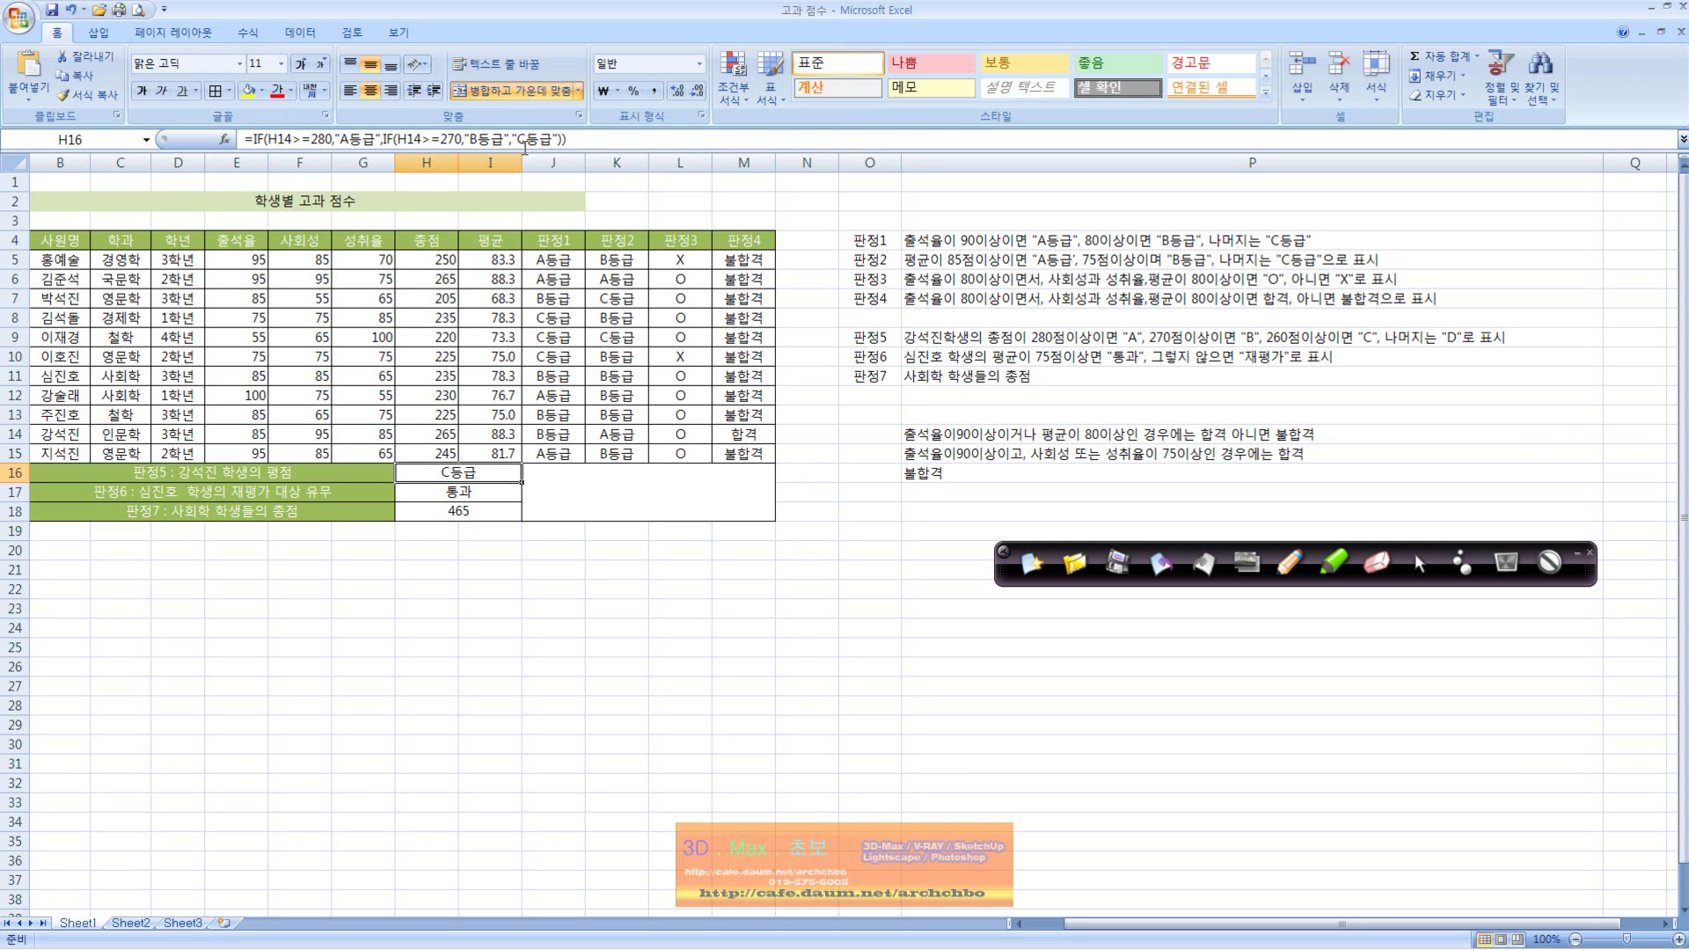
# Review the 판정6 condition in P10 against the average in I11 and the IF formula in H17.
pyautogui.click(956, 361)
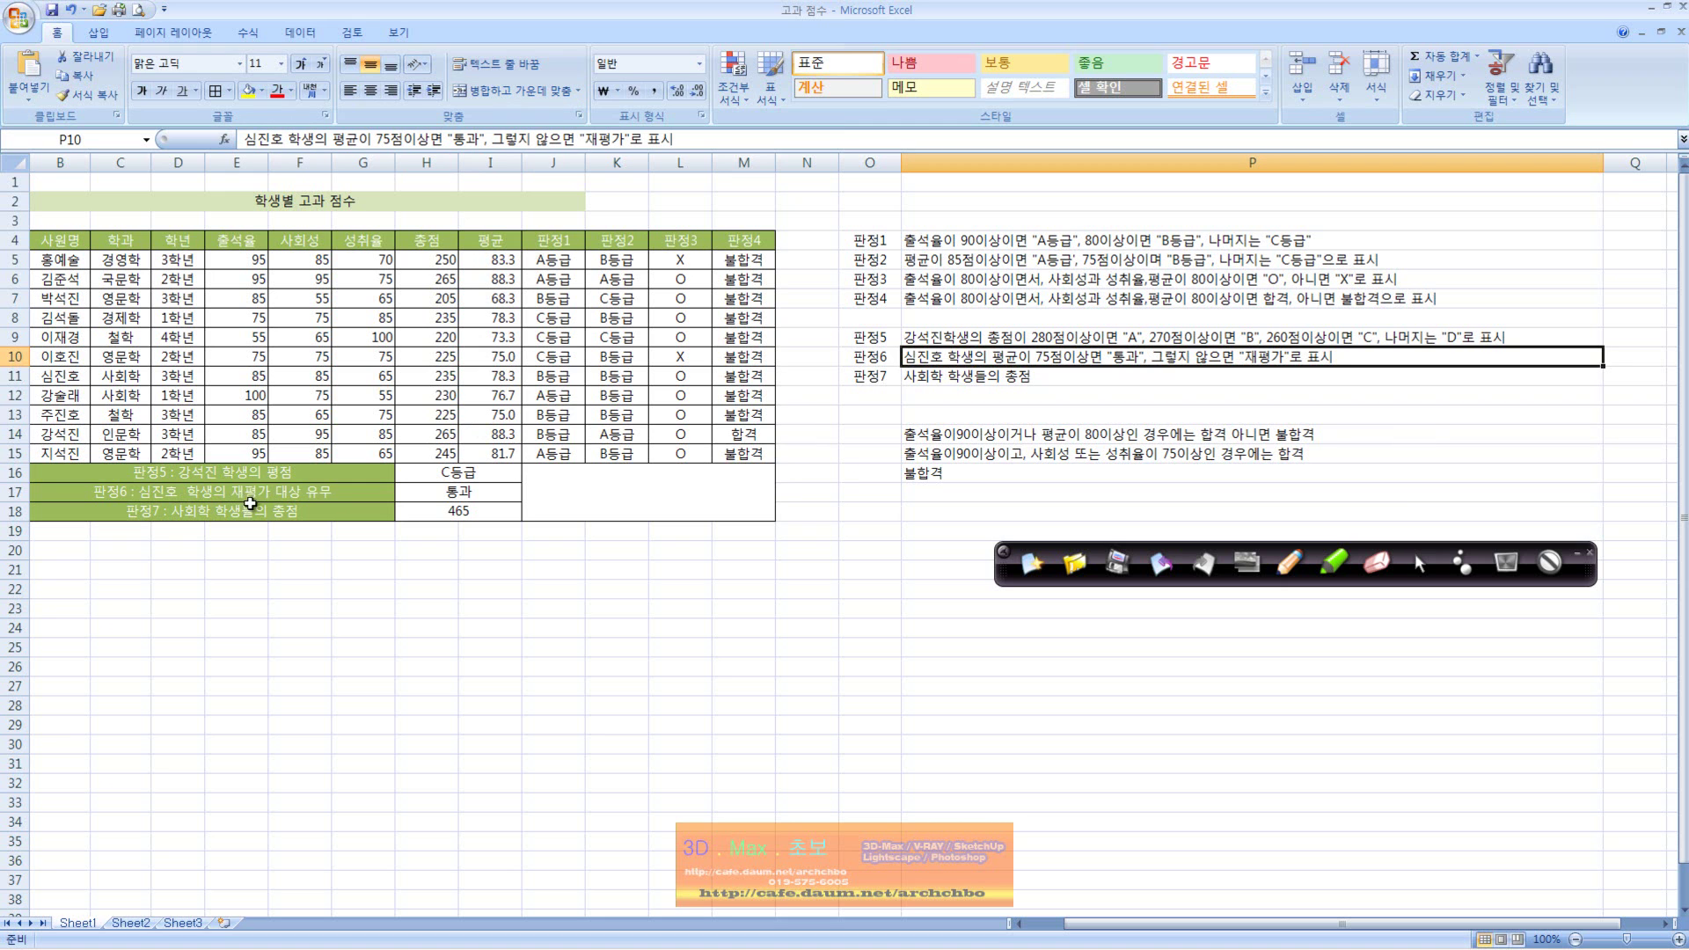
pyautogui.click(459, 496)
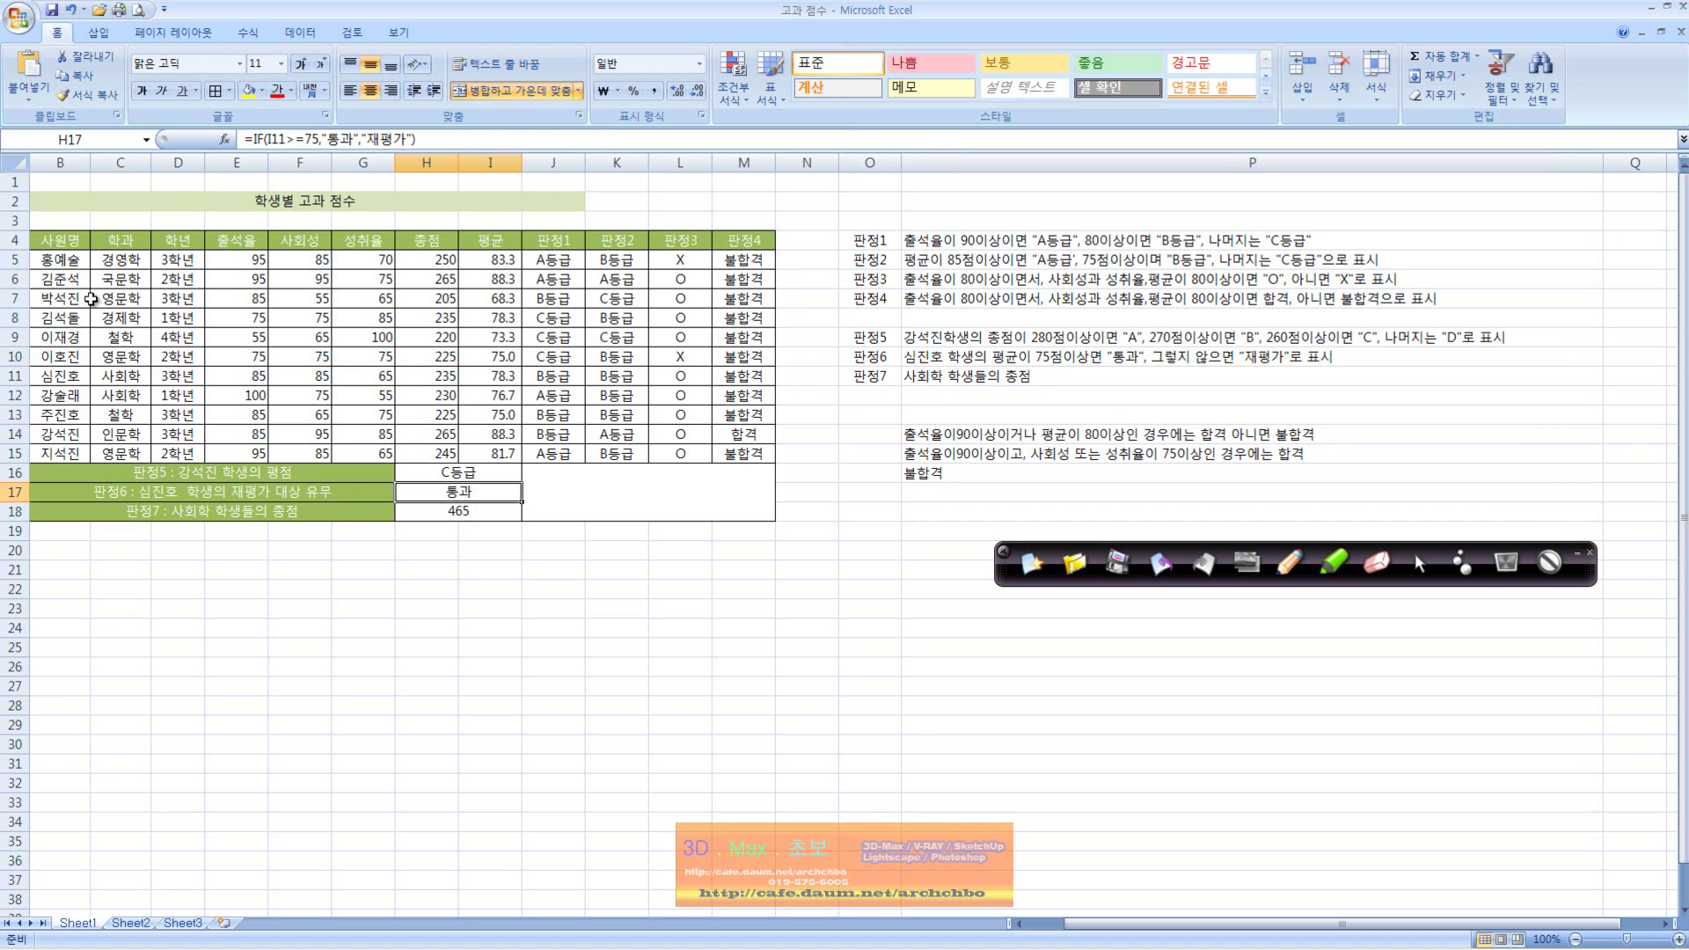
pyautogui.click(493, 379)
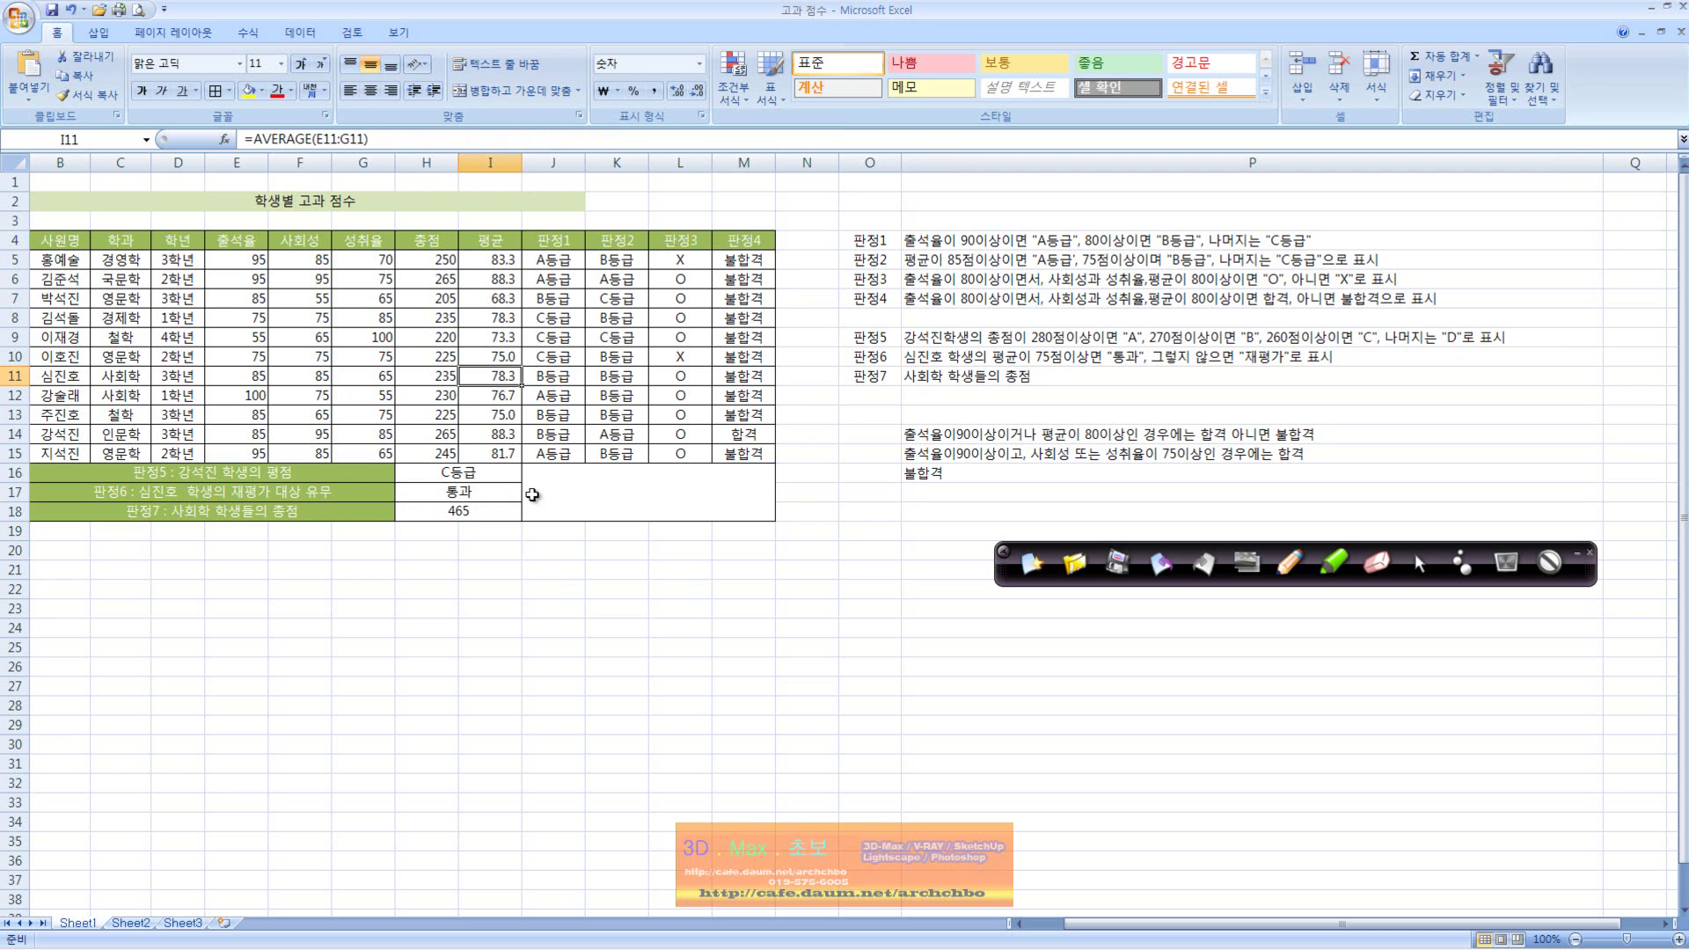
pyautogui.click(496, 493)
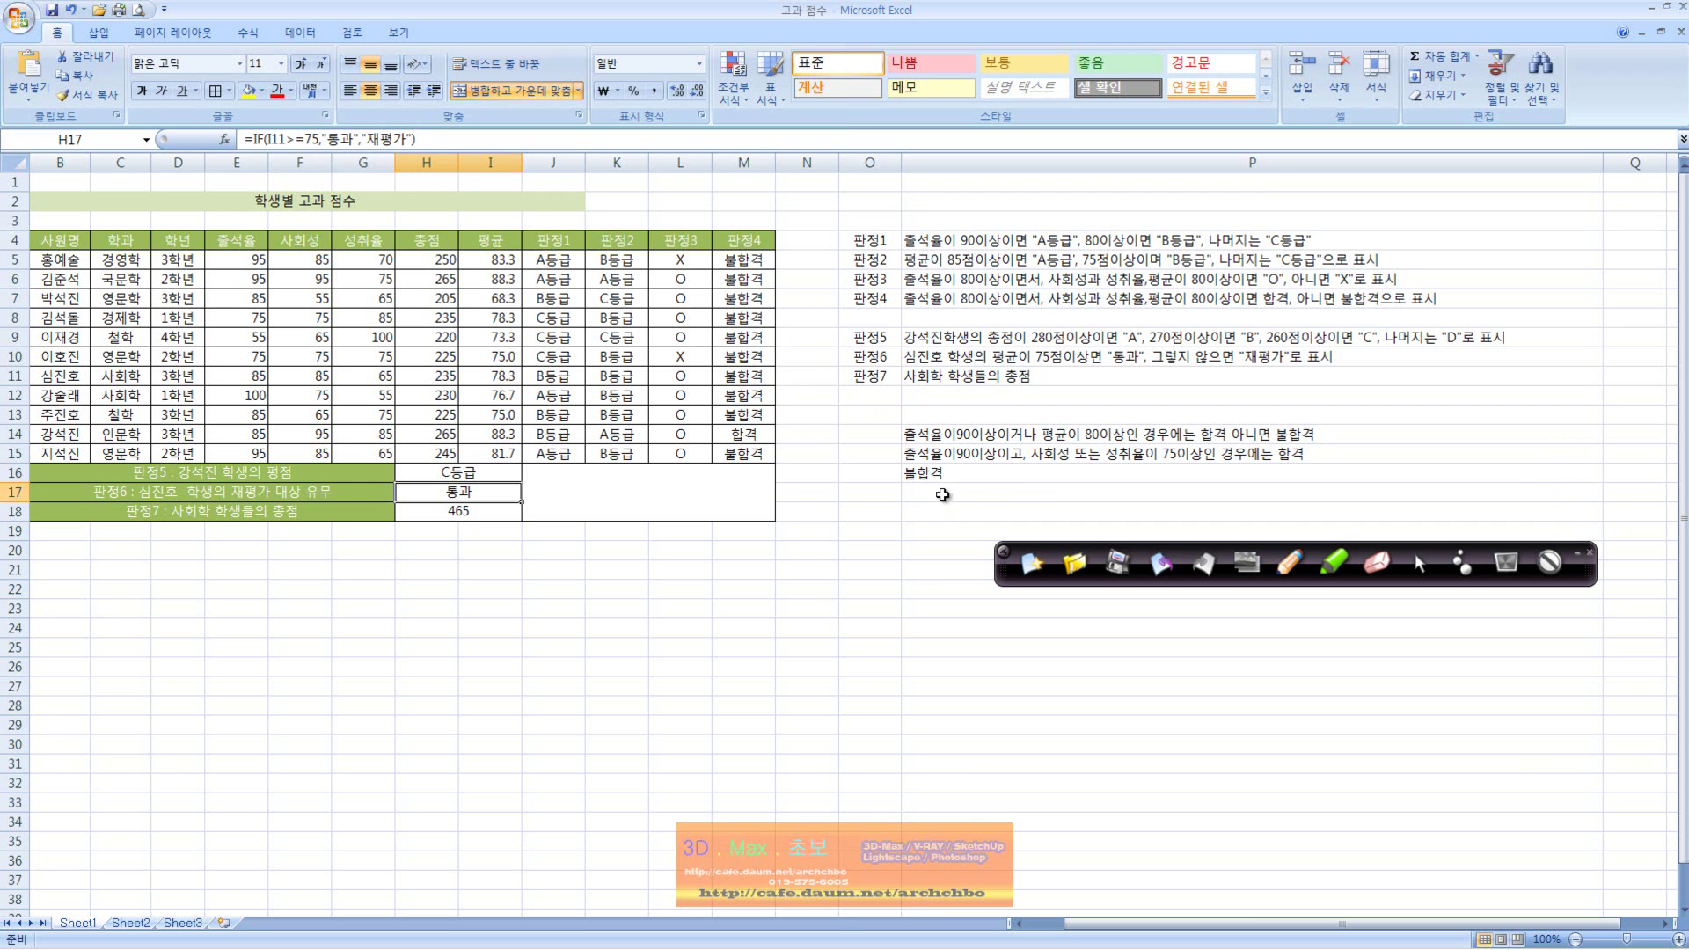
# Circle 총점 in the 판정7 condition in P11 and draw a line from it to a handwritten "sumif" below.
pyautogui.click(951, 377)
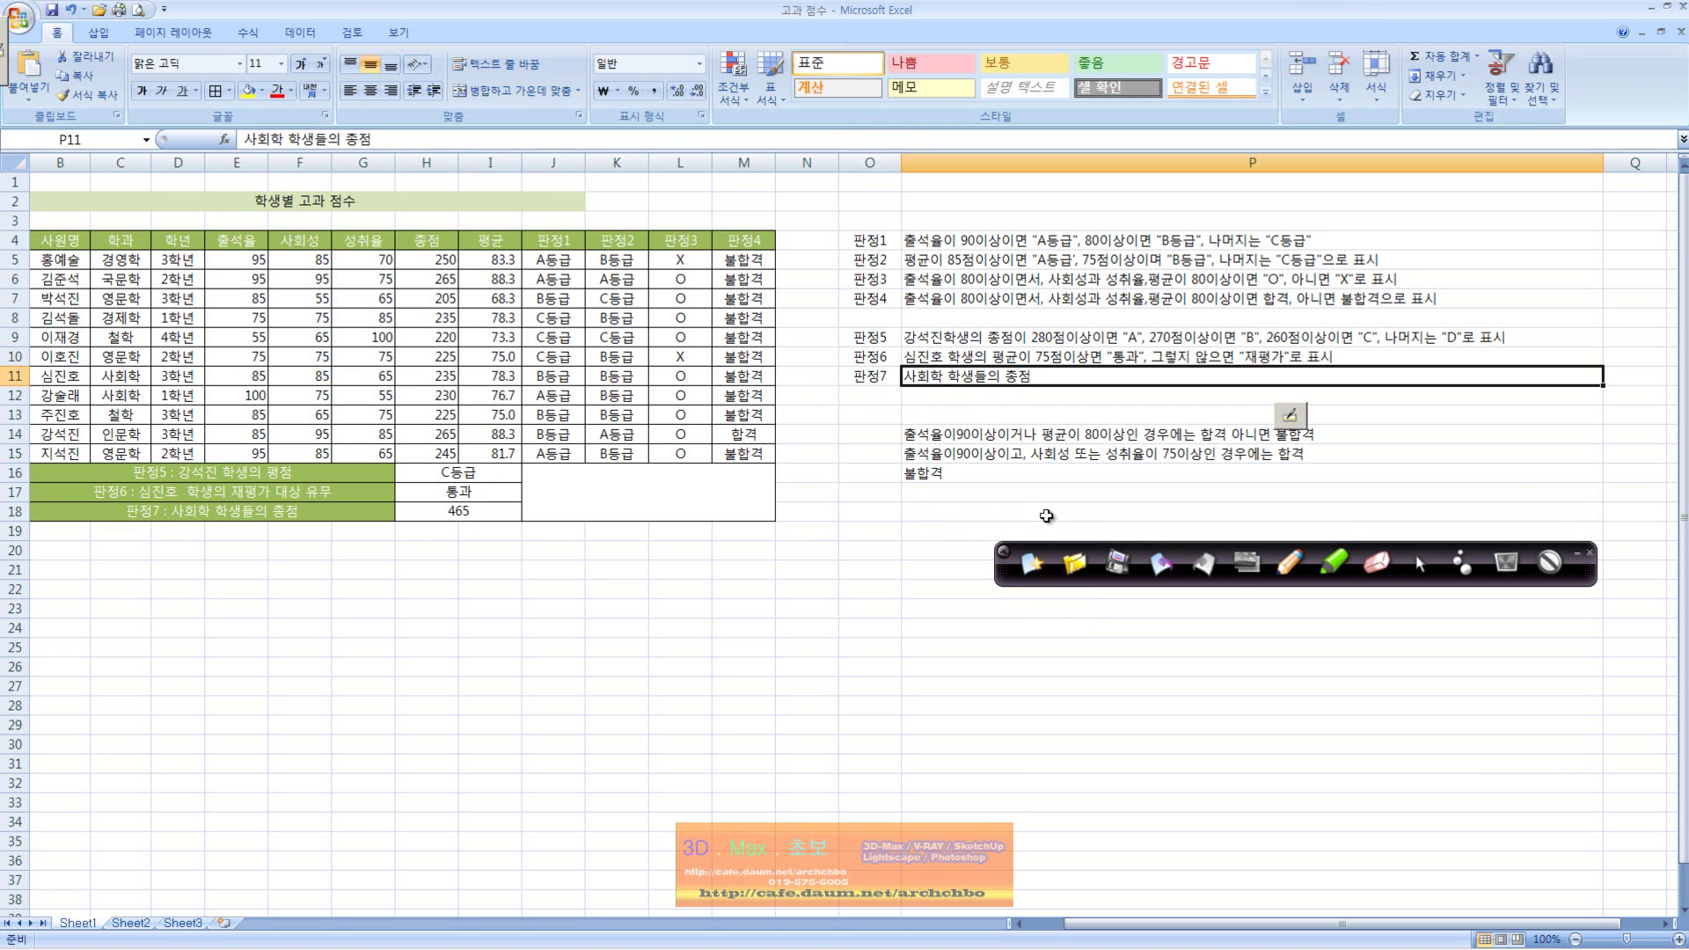
pyautogui.click(1289, 563)
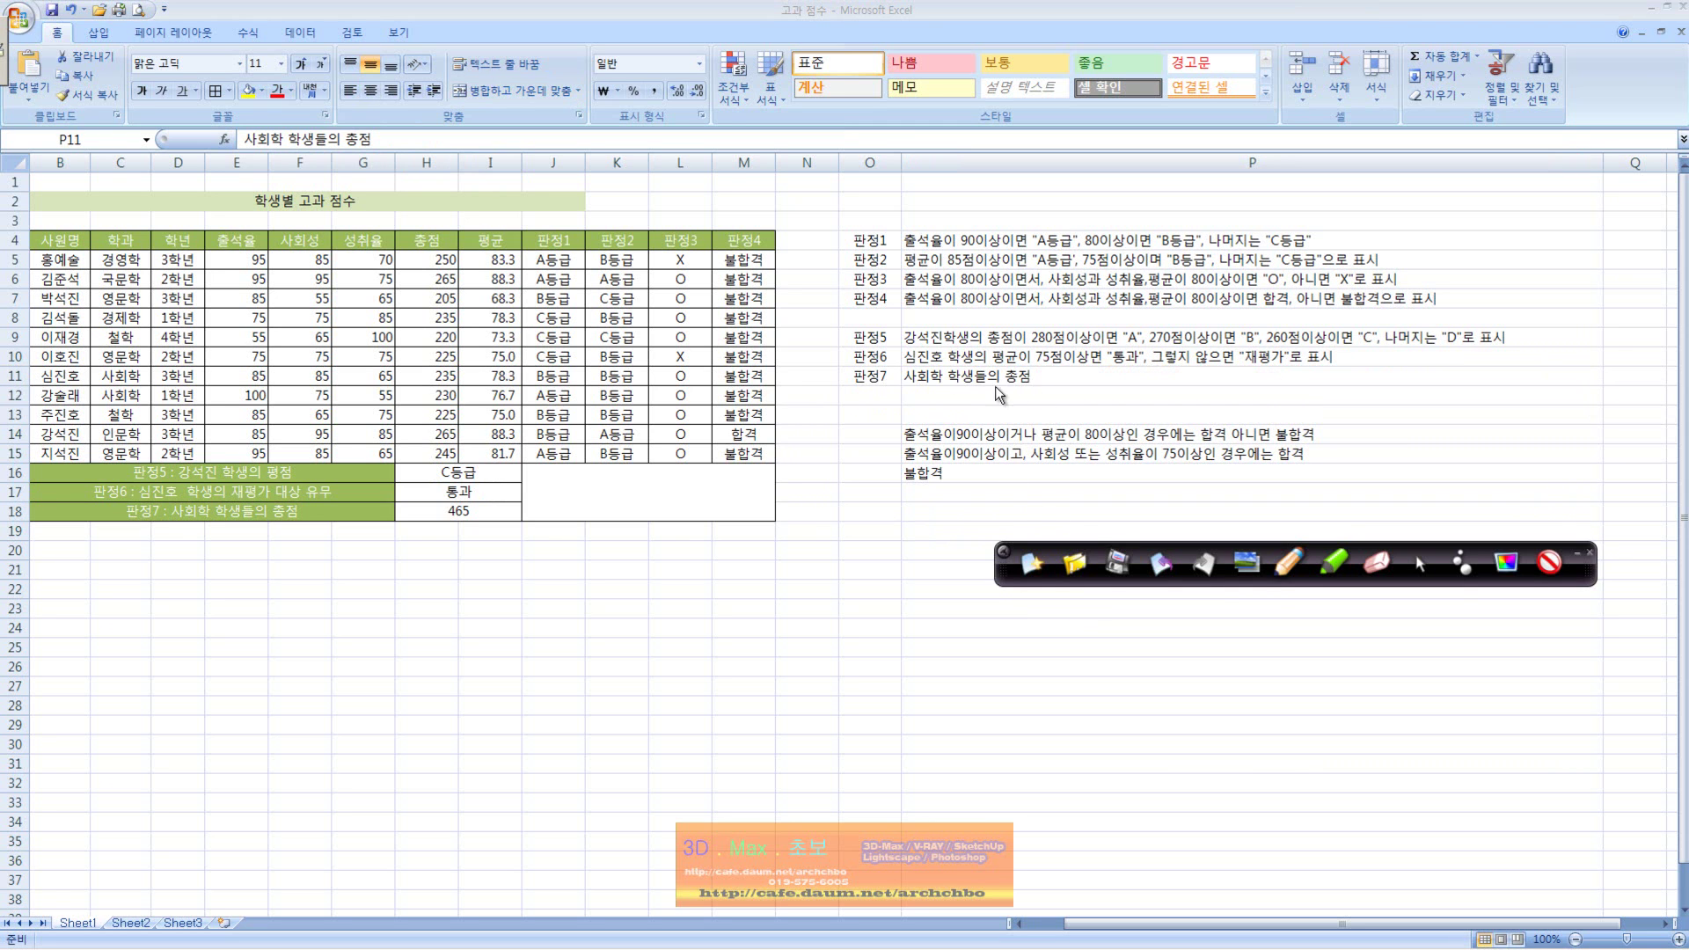
pyautogui.moveTo(1030, 375)
pyautogui.mouseDown()
pyautogui.moveTo(771, 760)
pyautogui.moveTo(870, 744)
pyautogui.moveTo(886, 688)
pyautogui.mouseUp()
pyautogui.moveTo(921, 635); pyautogui.dragTo(916, 792)
pyautogui.moveTo(890, 727); pyautogui.dragTo(957, 708)
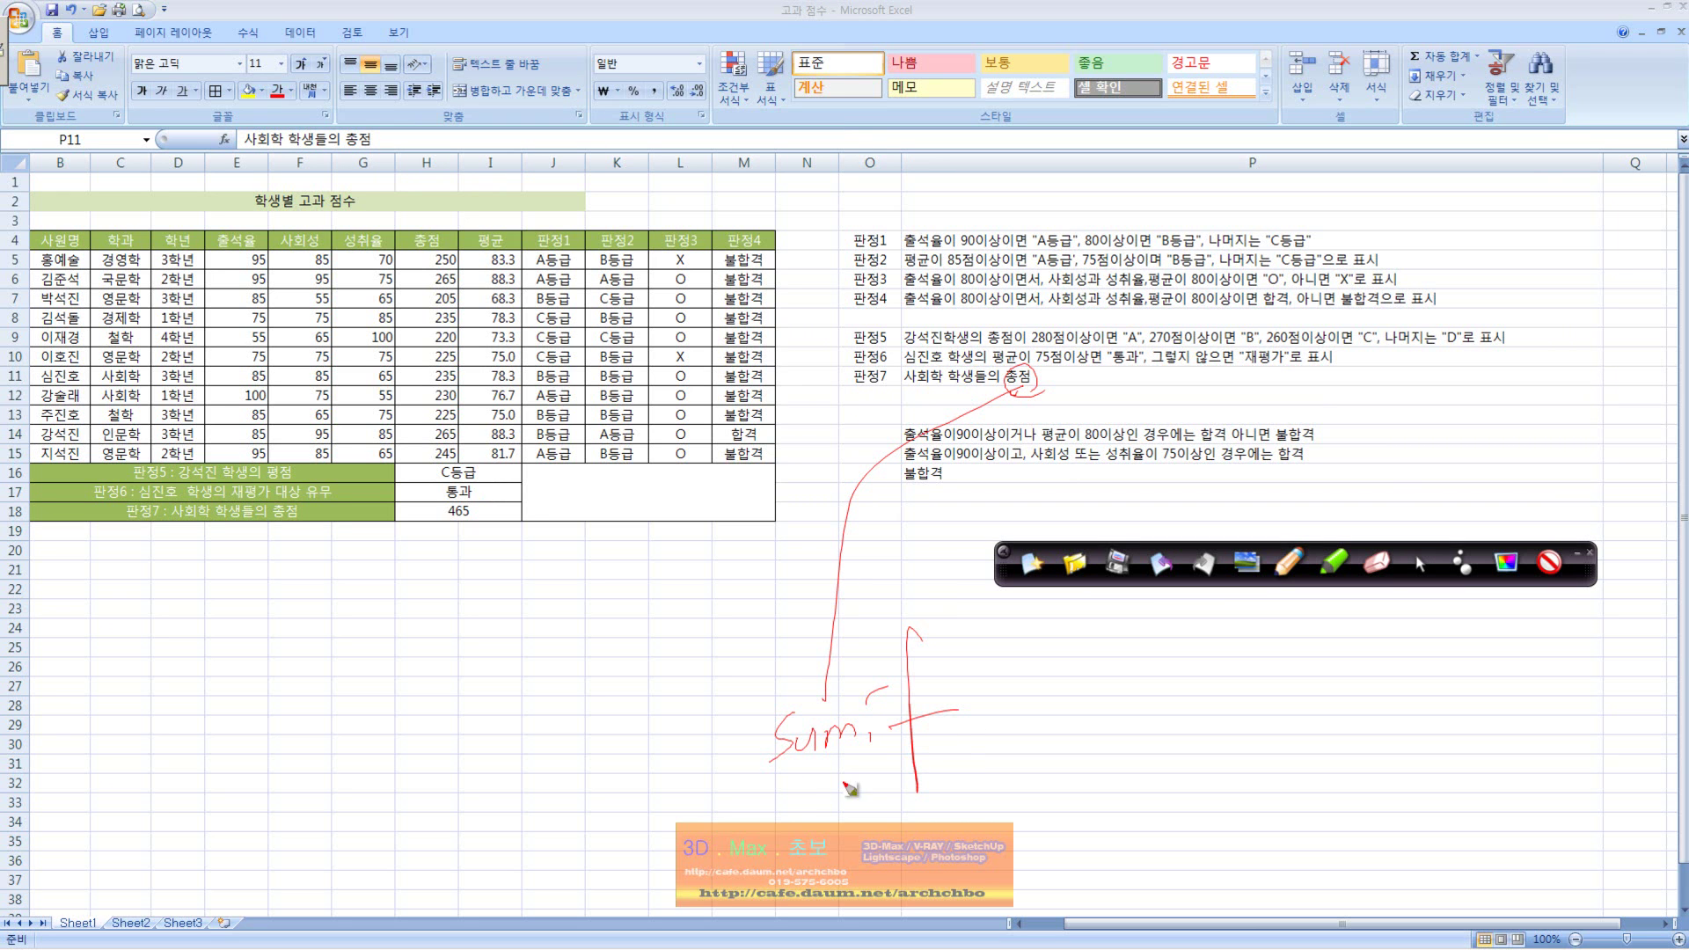
# Underline the handwritten sumif with a note beneath, then mark 사회학 학생들 in P11 and circle the 학과 column.
pyautogui.moveTo(748, 779)
pyautogui.mouseDown()
pyautogui.moveTo(932, 748)
pyautogui.moveTo(811, 815)
pyautogui.moveTo(850, 800)
pyautogui.moveTo(879, 818)
pyautogui.moveTo(906, 796)
pyautogui.moveTo(908, 836)
pyautogui.moveTo(939, 796)
pyautogui.moveTo(945, 813)
pyautogui.mouseUp()
pyautogui.moveTo(965, 783); pyautogui.dragTo(968, 931)
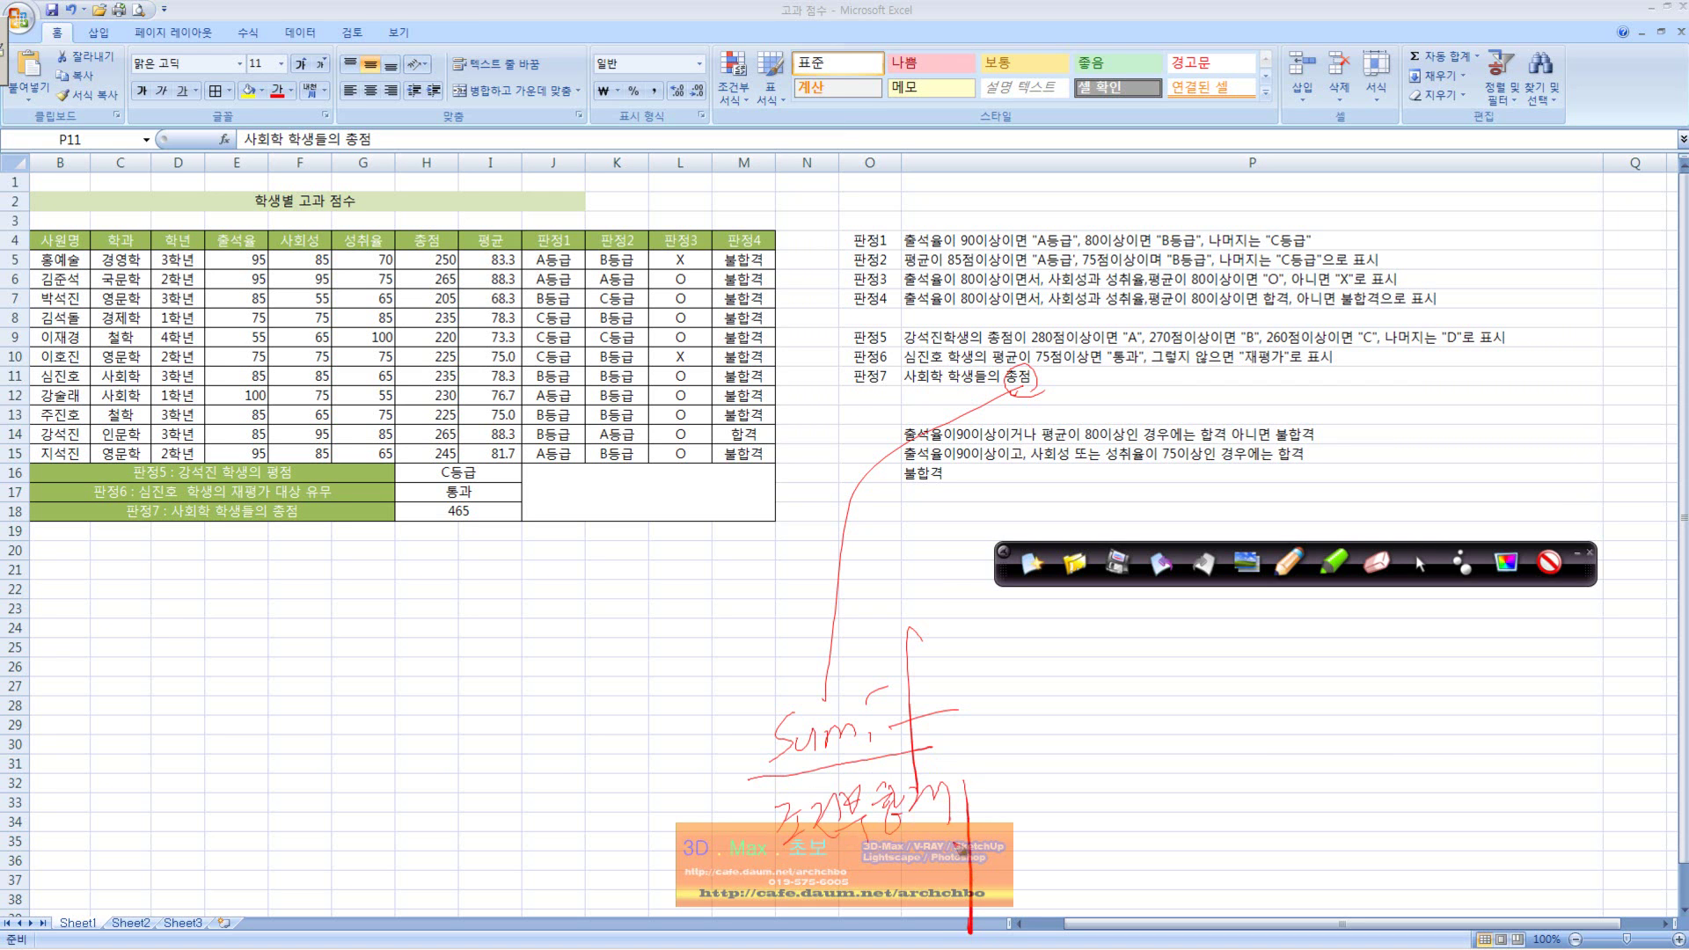
pyautogui.moveTo(1016, 752)
pyautogui.mouseDown()
pyautogui.moveTo(1004, 814)
pyautogui.moveTo(1146, 782)
pyautogui.mouseUp()
pyautogui.moveTo(908, 387)
pyautogui.mouseDown()
pyautogui.moveTo(992, 391)
pyautogui.moveTo(950, 367)
pyautogui.mouseUp()
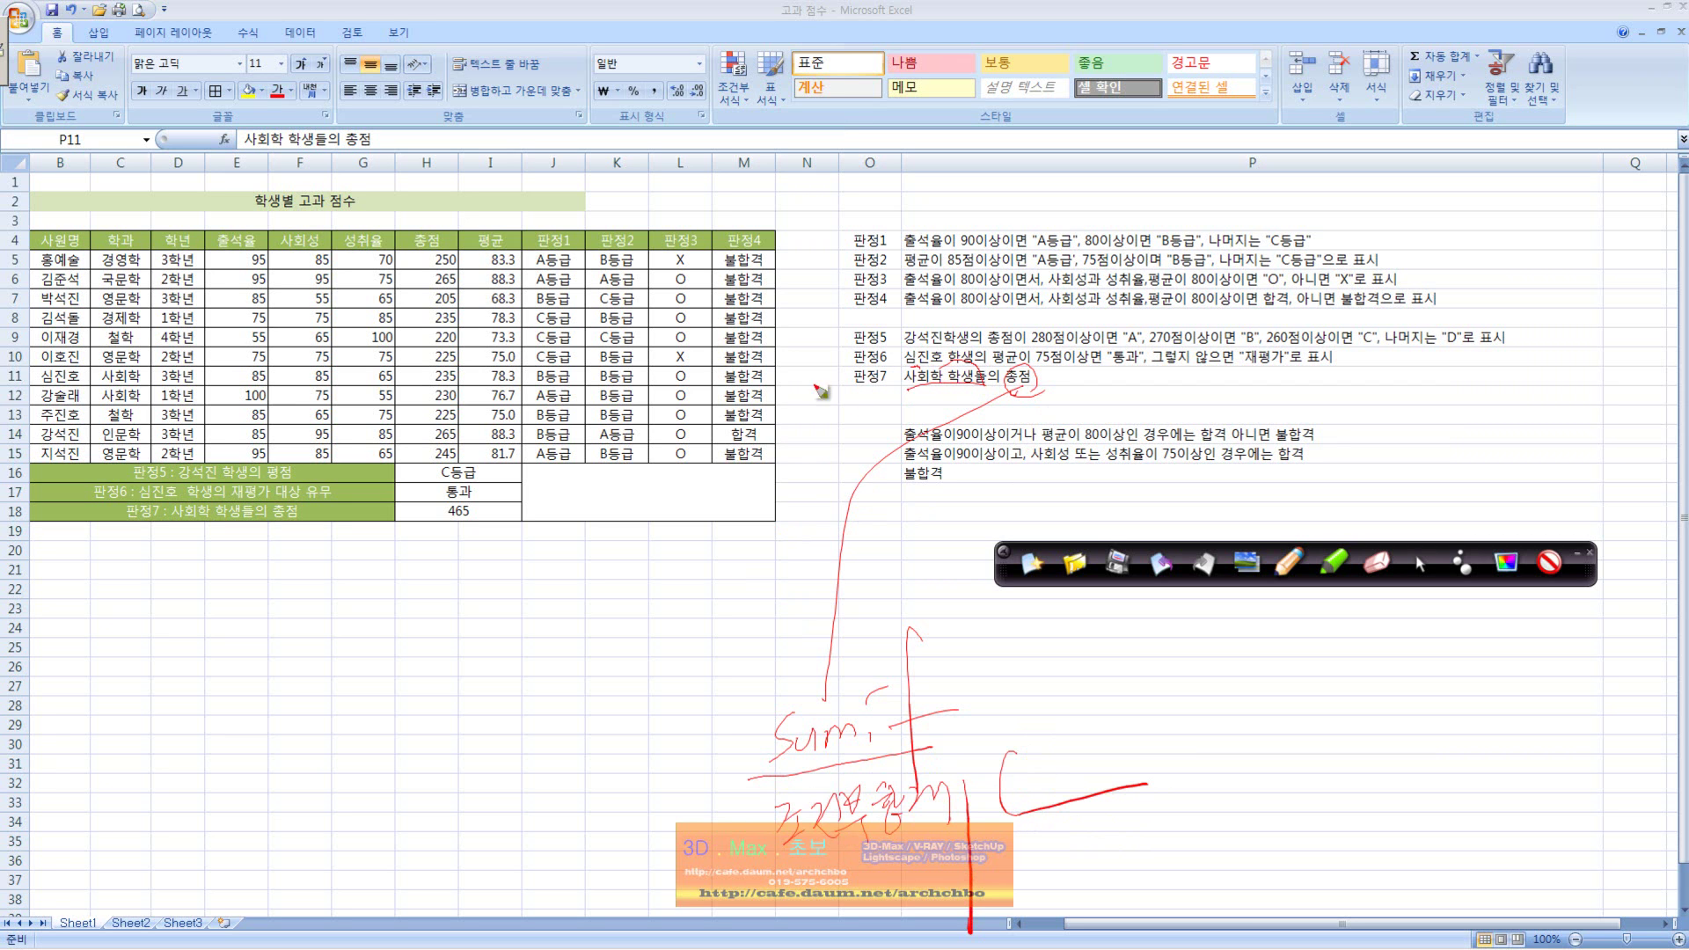
pyautogui.moveTo(123, 256)
pyautogui.mouseDown()
pyautogui.moveTo(107, 451)
pyautogui.moveTo(146, 255)
pyautogui.moveTo(111, 275)
pyautogui.mouseUp()
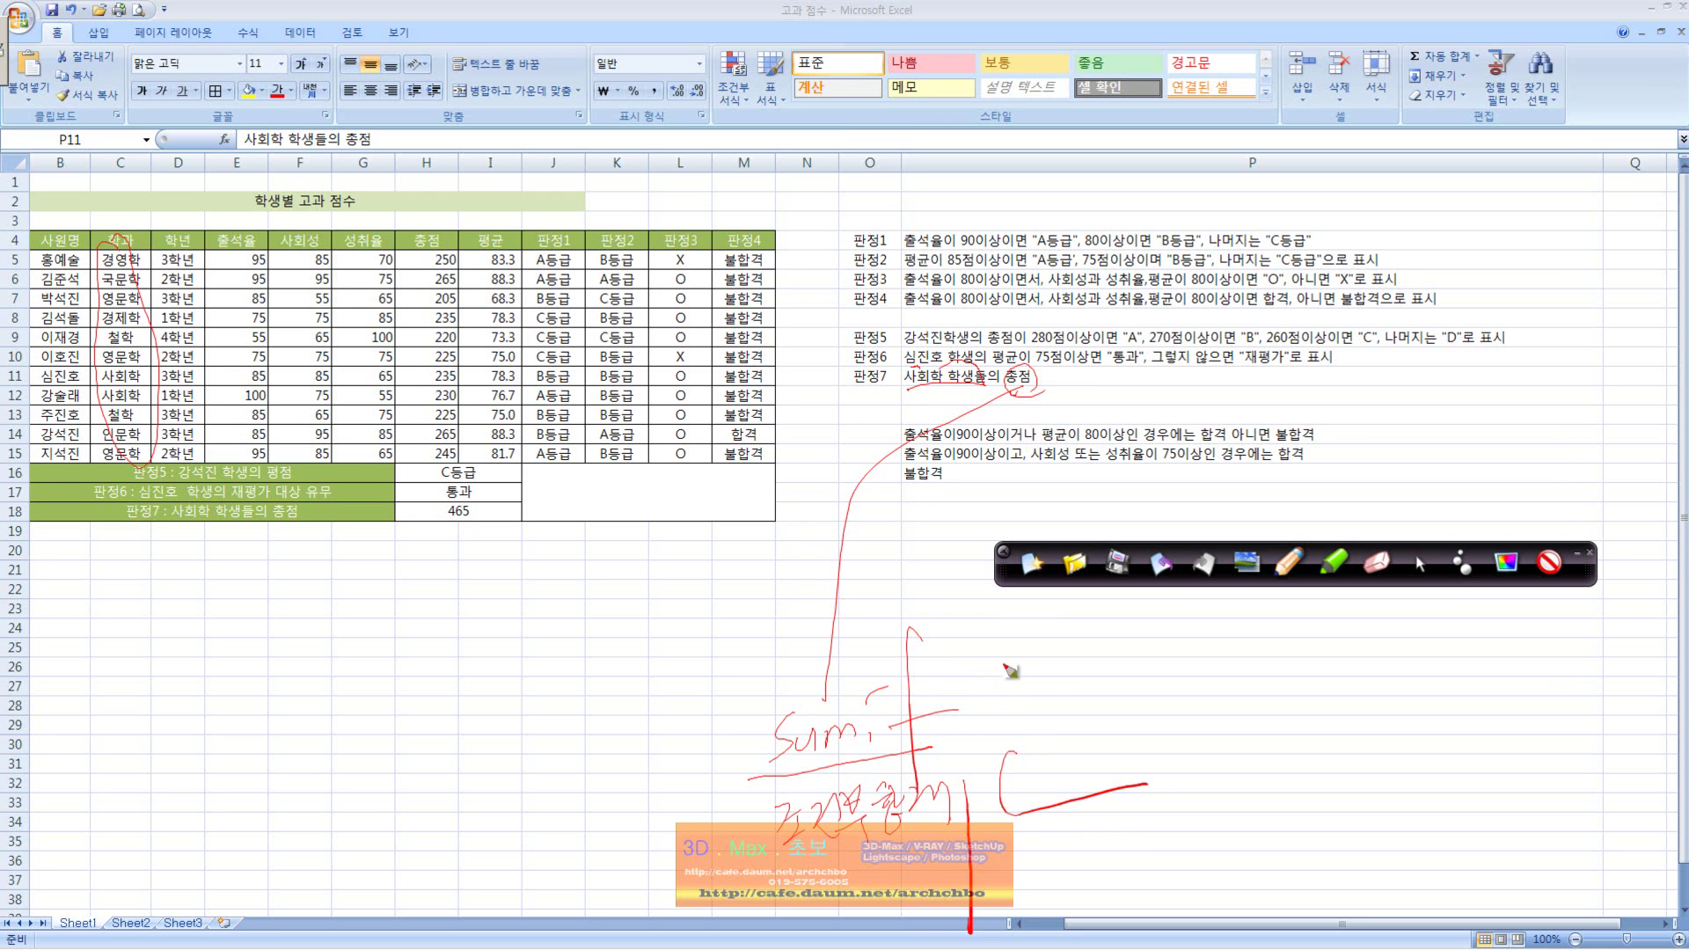
# Add an equals sign before the handwritten sumif, followed by the range (C5:C15, the criterion "사회학" and a comma.
pyautogui.moveTo(739, 742); pyautogui.dragTo(755, 750)
pyautogui.moveTo(974, 663)
pyautogui.mouseDown()
pyautogui.moveTo(968, 730)
pyautogui.moveTo(981, 692)
pyautogui.moveTo(997, 733)
pyautogui.mouseUp()
pyautogui.moveTo(1000, 689)
pyautogui.mouseDown()
pyautogui.moveTo(1041, 679)
pyautogui.moveTo(1082, 706)
pyautogui.mouseUp()
pyautogui.click(1044, 711)
pyautogui.moveTo(1096, 682); pyautogui.dragTo(1097, 708)
pyautogui.moveTo(1139, 656)
pyautogui.mouseDown()
pyautogui.moveTo(1112, 704)
pyautogui.moveTo(1145, 703)
pyautogui.moveTo(1166, 652)
pyautogui.moveTo(1165, 679)
pyautogui.moveTo(1190, 697)
pyautogui.moveTo(1225, 679)
pyautogui.moveTo(1219, 705)
pyautogui.mouseUp()
pyautogui.moveTo(1227, 638)
pyautogui.mouseDown()
pyautogui.moveTo(1256, 670)
pyautogui.moveTo(1274, 655)
pyautogui.mouseUp()
pyautogui.moveTo(1242, 664); pyautogui.dragTo(1270, 685)
pyautogui.moveTo(1286, 626); pyautogui.dragTo(1290, 642)
pyautogui.moveTo(1297, 621); pyautogui.dragTo(1309, 691)
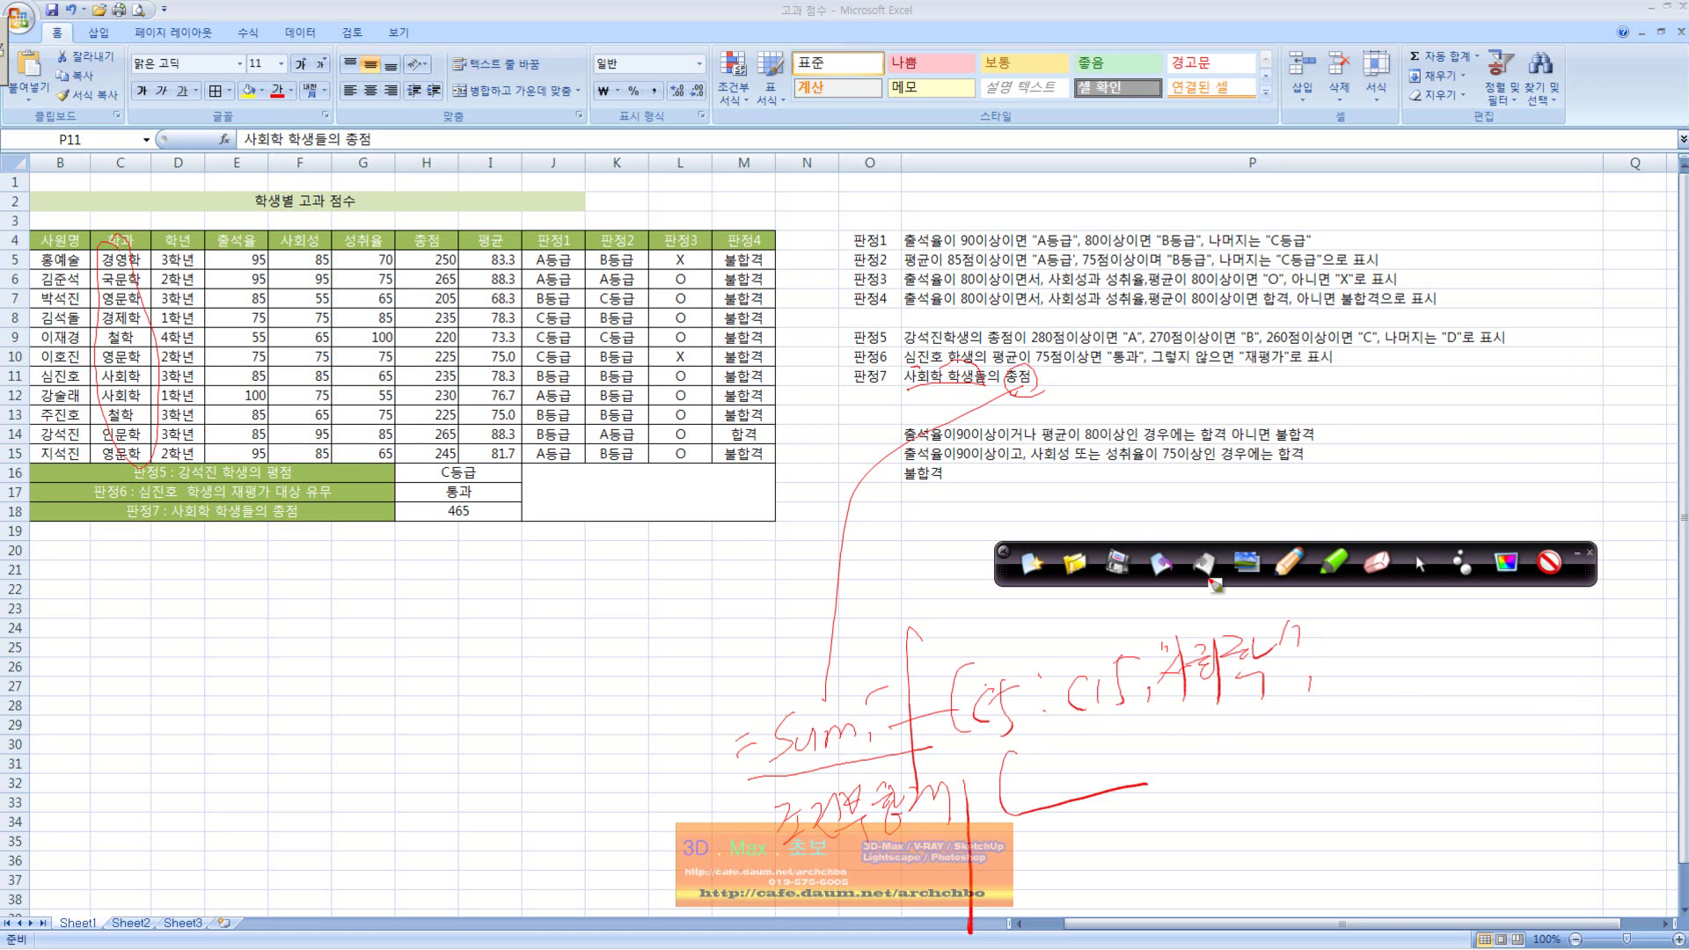
# Underline 총점 in P11, mark the first 총점 value in H5, and complete the handwritten SUMIF with H5:H15 and a closing parenthesis.
pyautogui.moveTo(994, 407); pyautogui.dragTo(1110, 404)
pyautogui.moveTo(447, 258); pyautogui.dragTo(437, 247)
pyautogui.moveTo(1352, 627); pyautogui.dragTo(1352, 661)
pyautogui.moveTo(1354, 644); pyautogui.dragTo(1378, 667)
pyautogui.moveTo(1389, 626); pyautogui.dragTo(1404, 668)
pyautogui.moveTo(1415, 631)
pyautogui.mouseDown()
pyautogui.moveTo(1416, 651)
pyautogui.moveTo(1443, 651)
pyautogui.mouseUp()
pyautogui.moveTo(1443, 634)
pyautogui.mouseDown()
pyautogui.moveTo(1460, 628)
pyautogui.moveTo(1463, 660)
pyautogui.mouseUp()
pyautogui.moveTo(1478, 614); pyautogui.dragTo(1481, 647)
pyautogui.moveTo(1528, 609); pyautogui.dragTo(1507, 686)
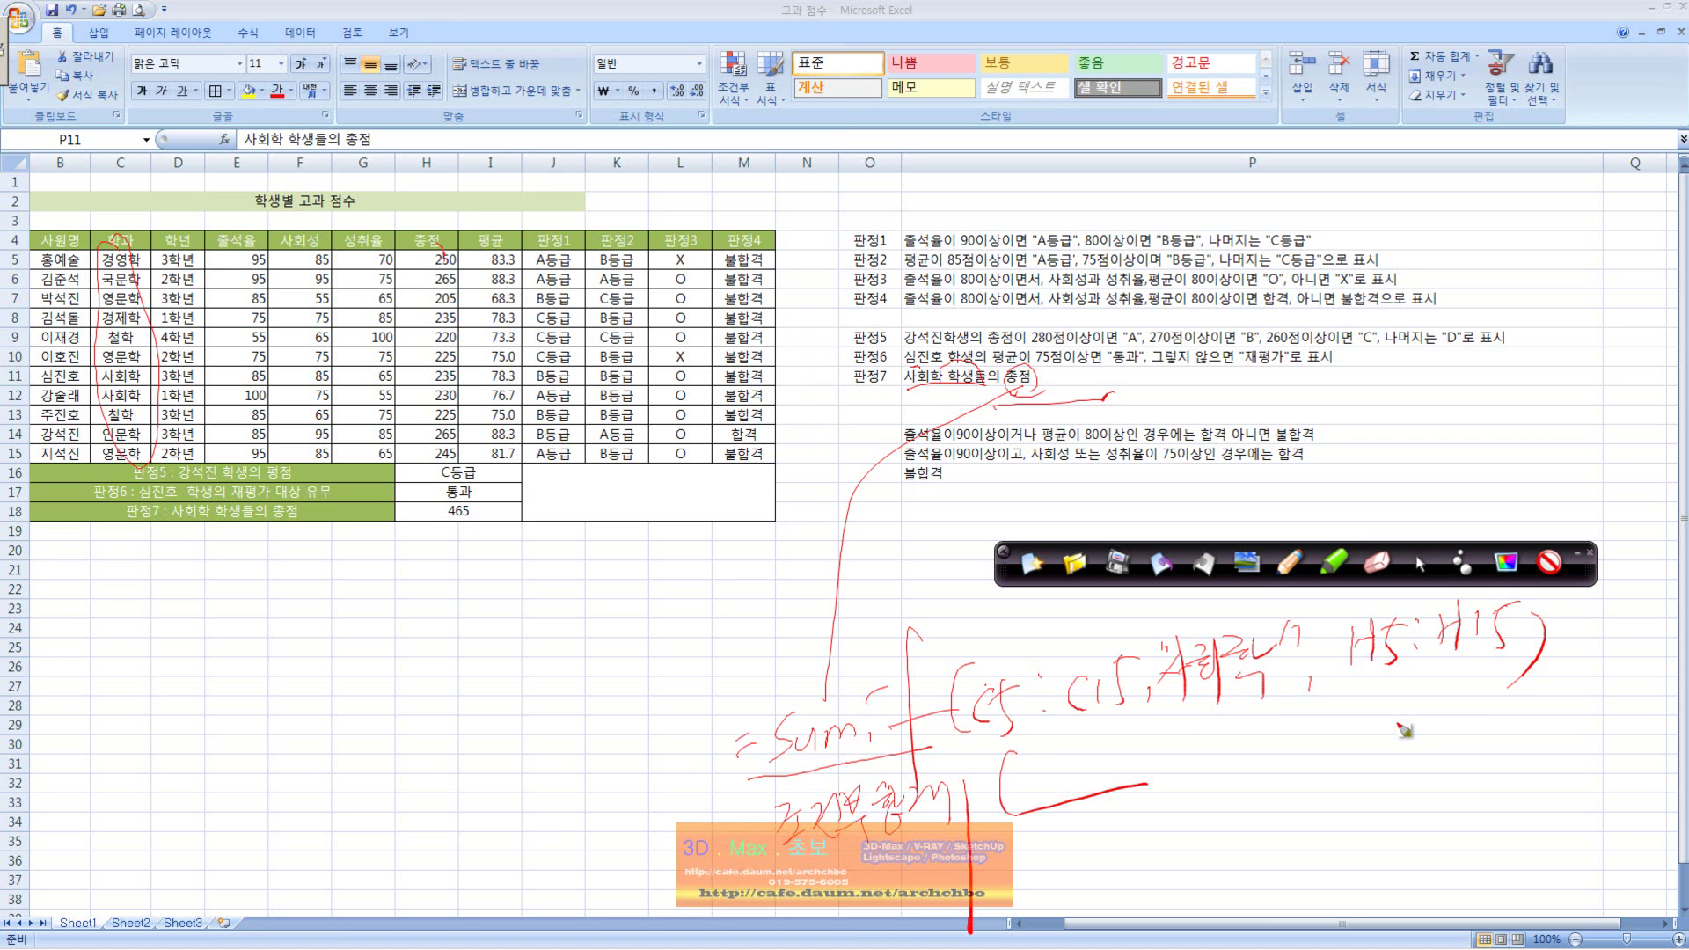
# Review the SUMIF formula in H18, examining its C5:C15 range argument, and leave it unchanged.
pyautogui.click(1418, 563)
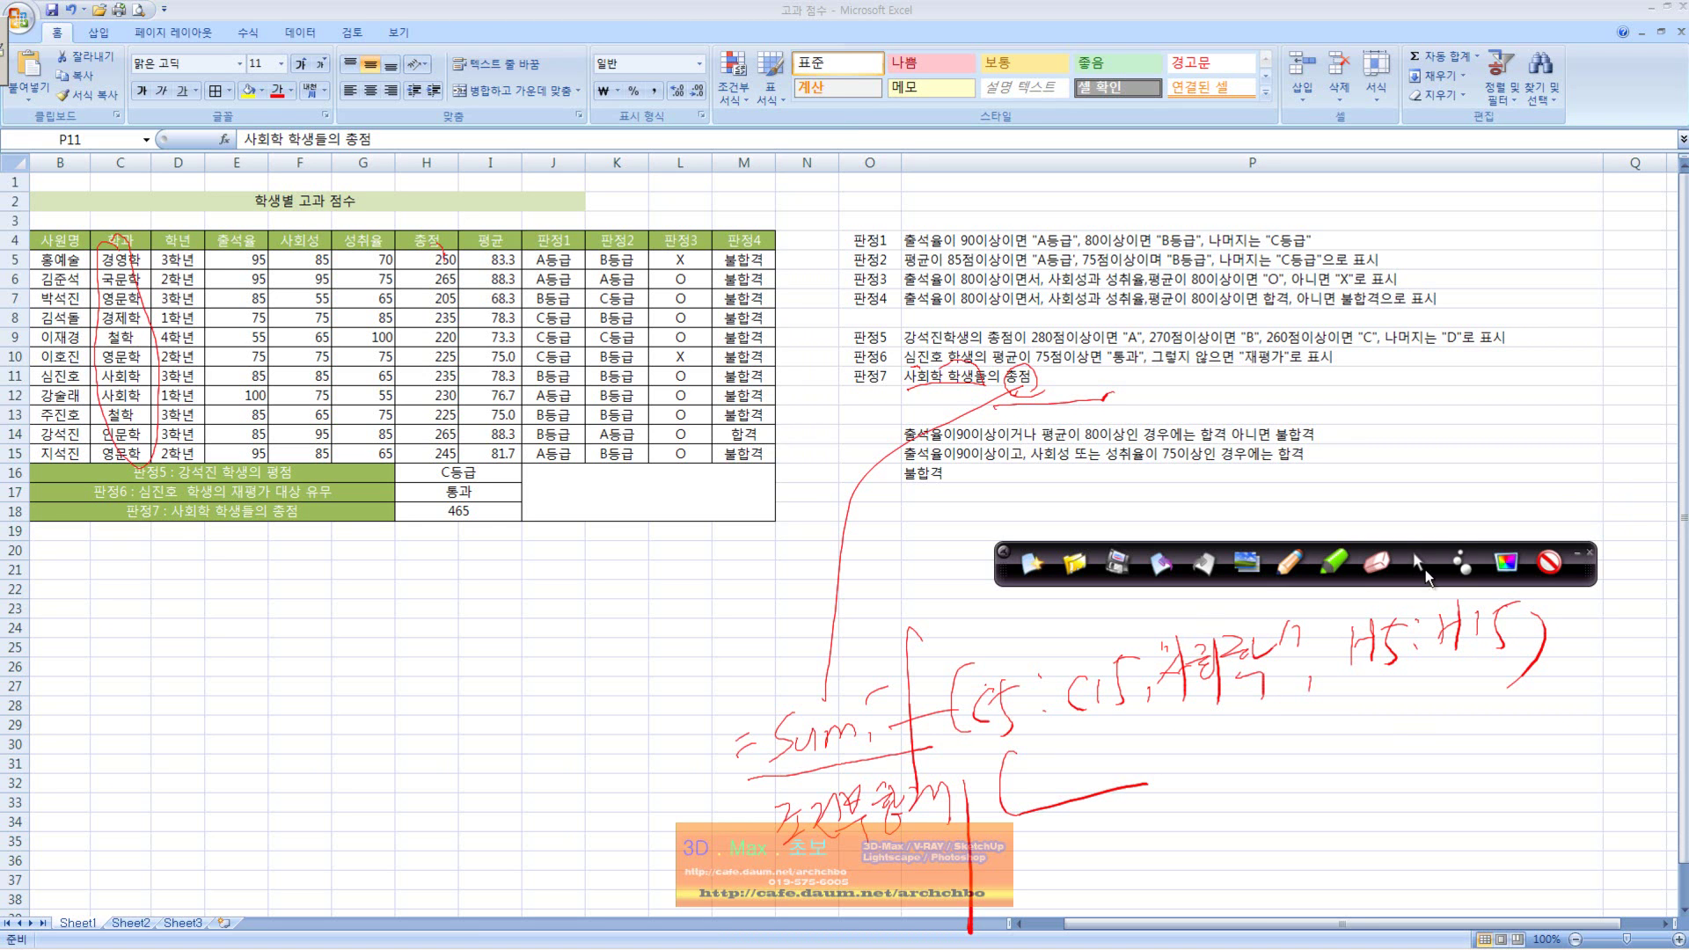
pyautogui.click(427, 514)
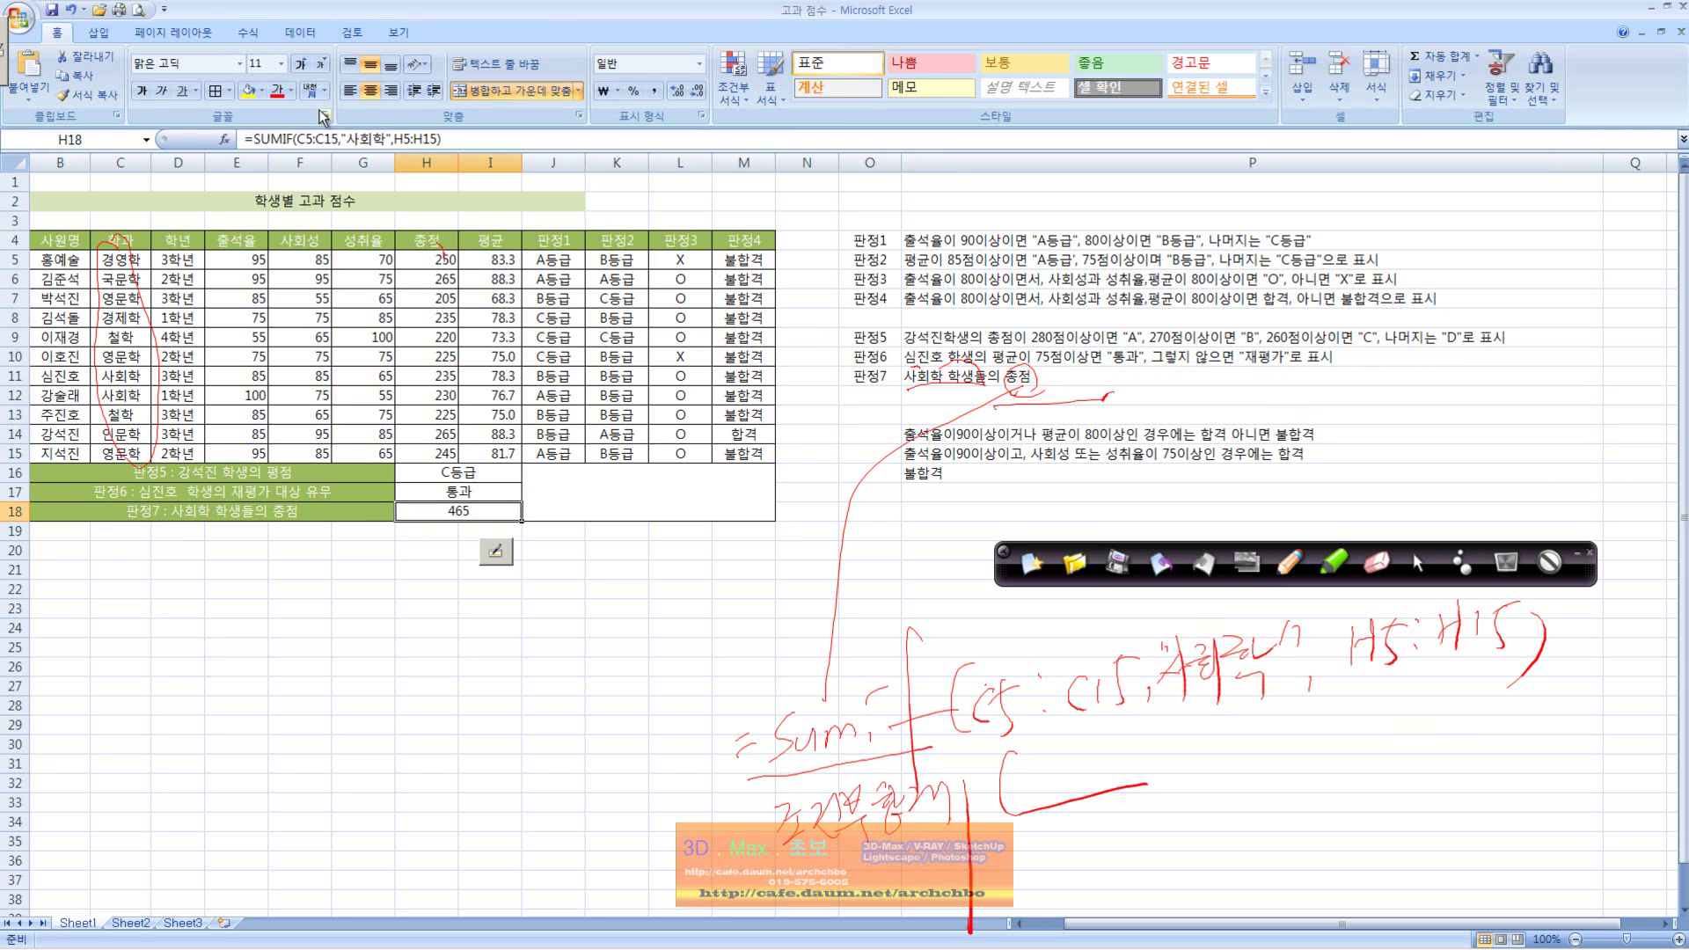
pyautogui.moveTo(298, 139); pyautogui.dragTo(341, 139)
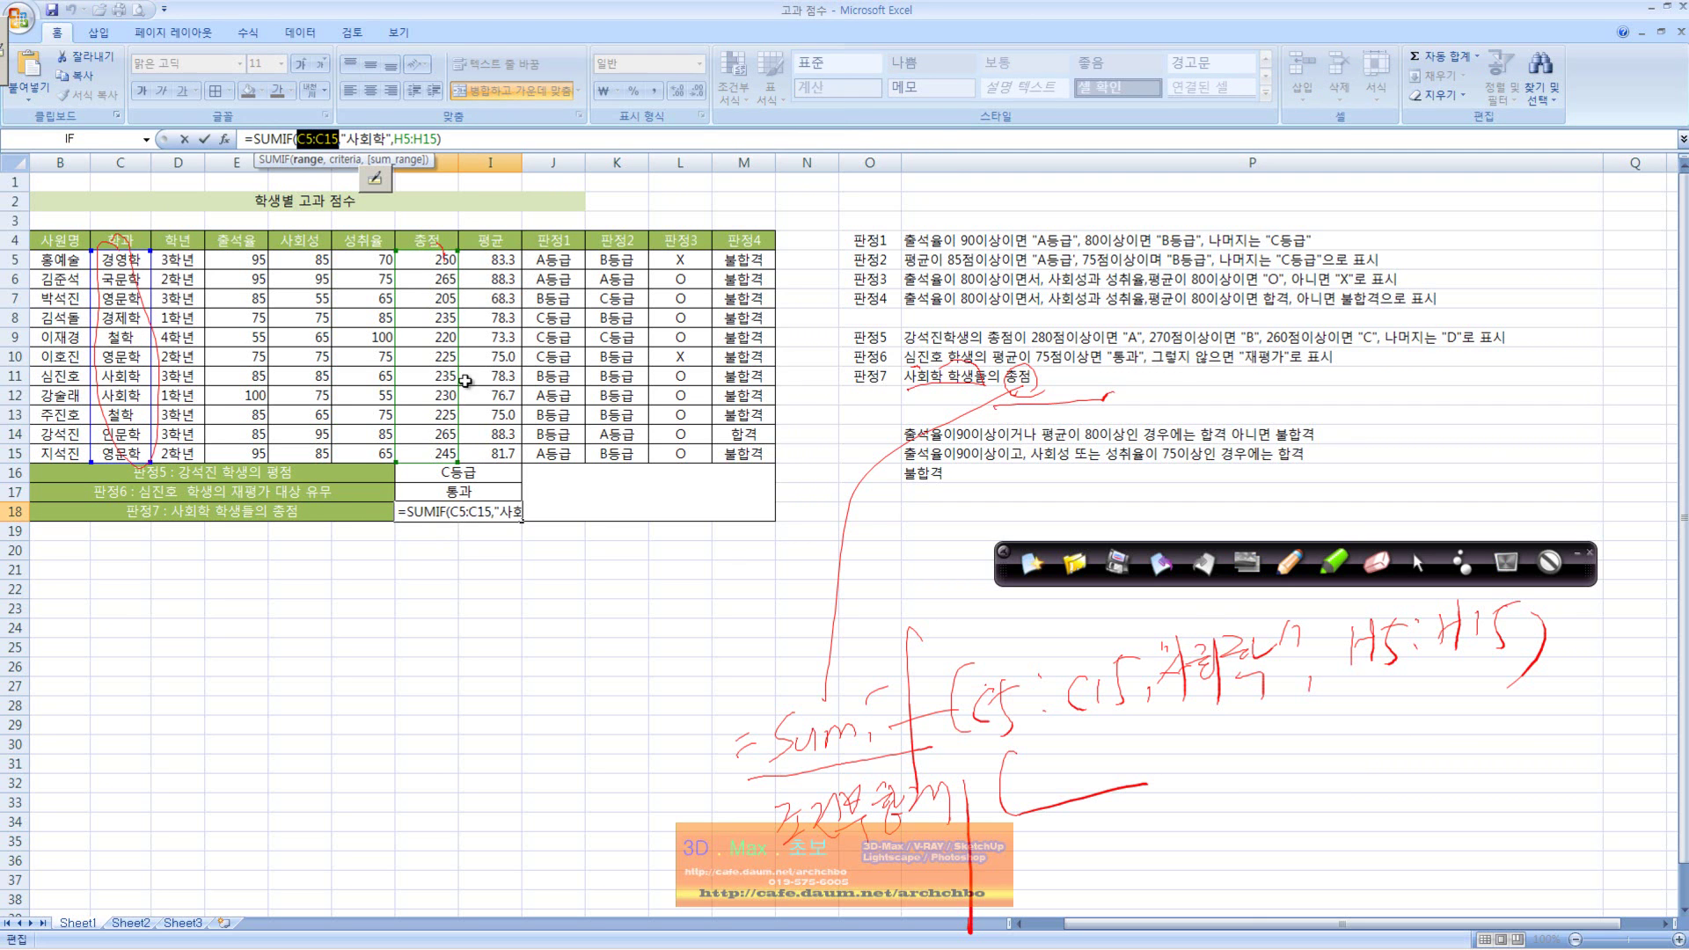
pyautogui.press('Return')
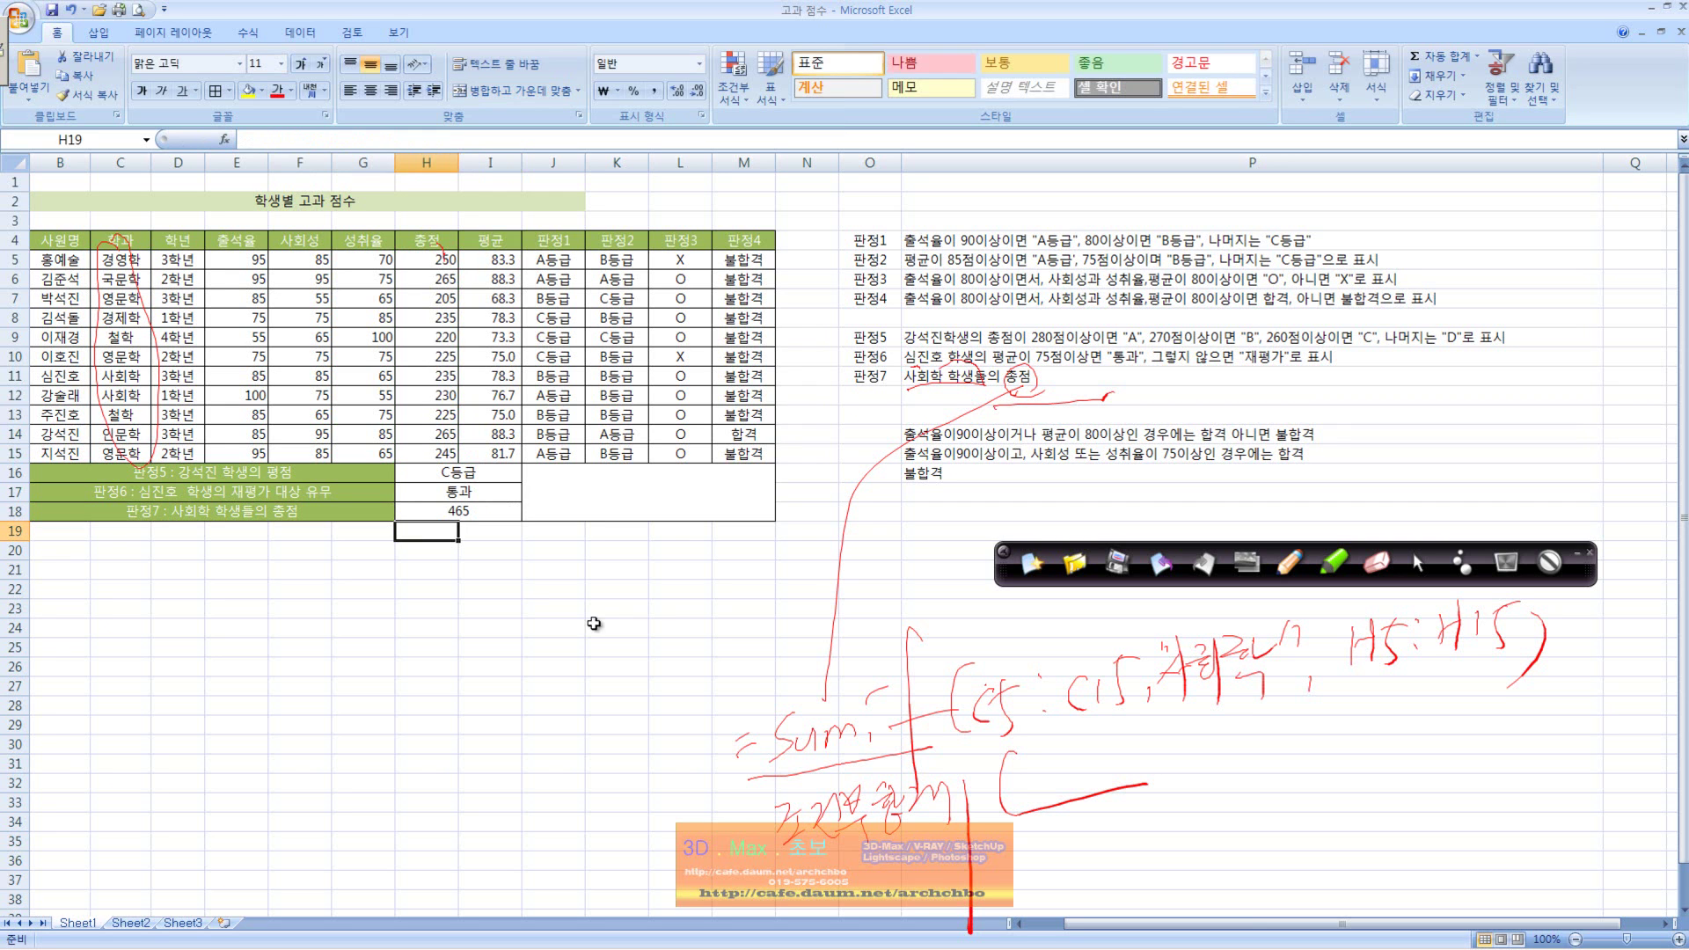
pyautogui.click(744, 681)
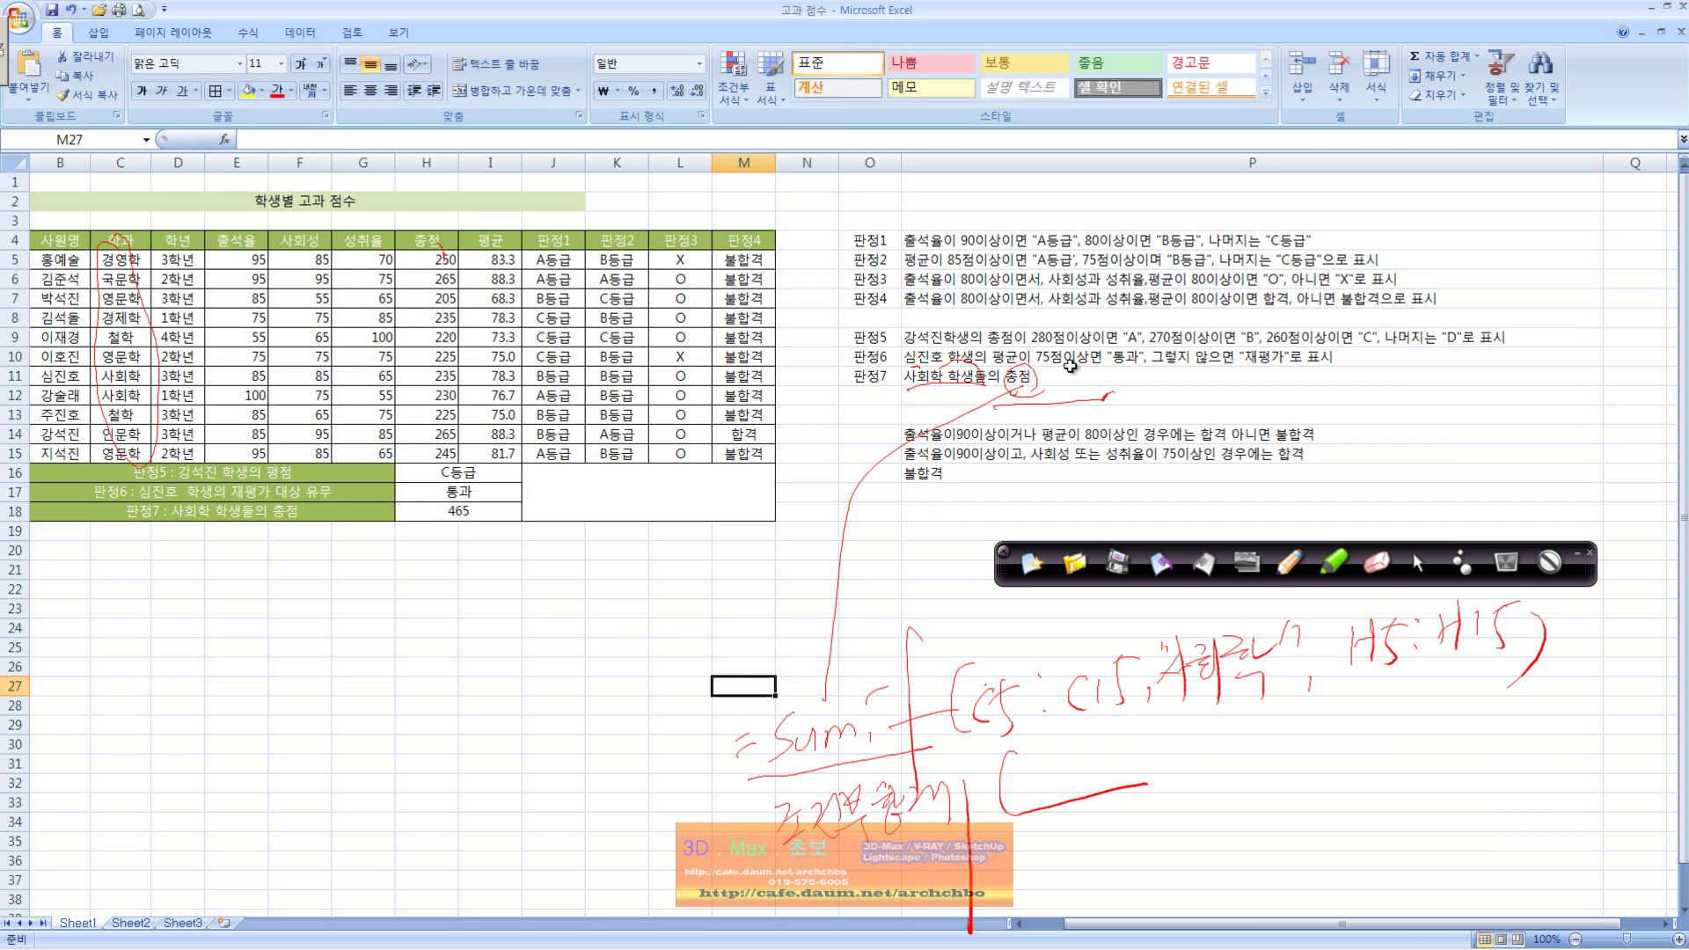
# Compare the 판정4 condition in P7 with the formulas in the 판정1, 판정2 and 판정3 columns.
pyautogui.click(1043, 304)
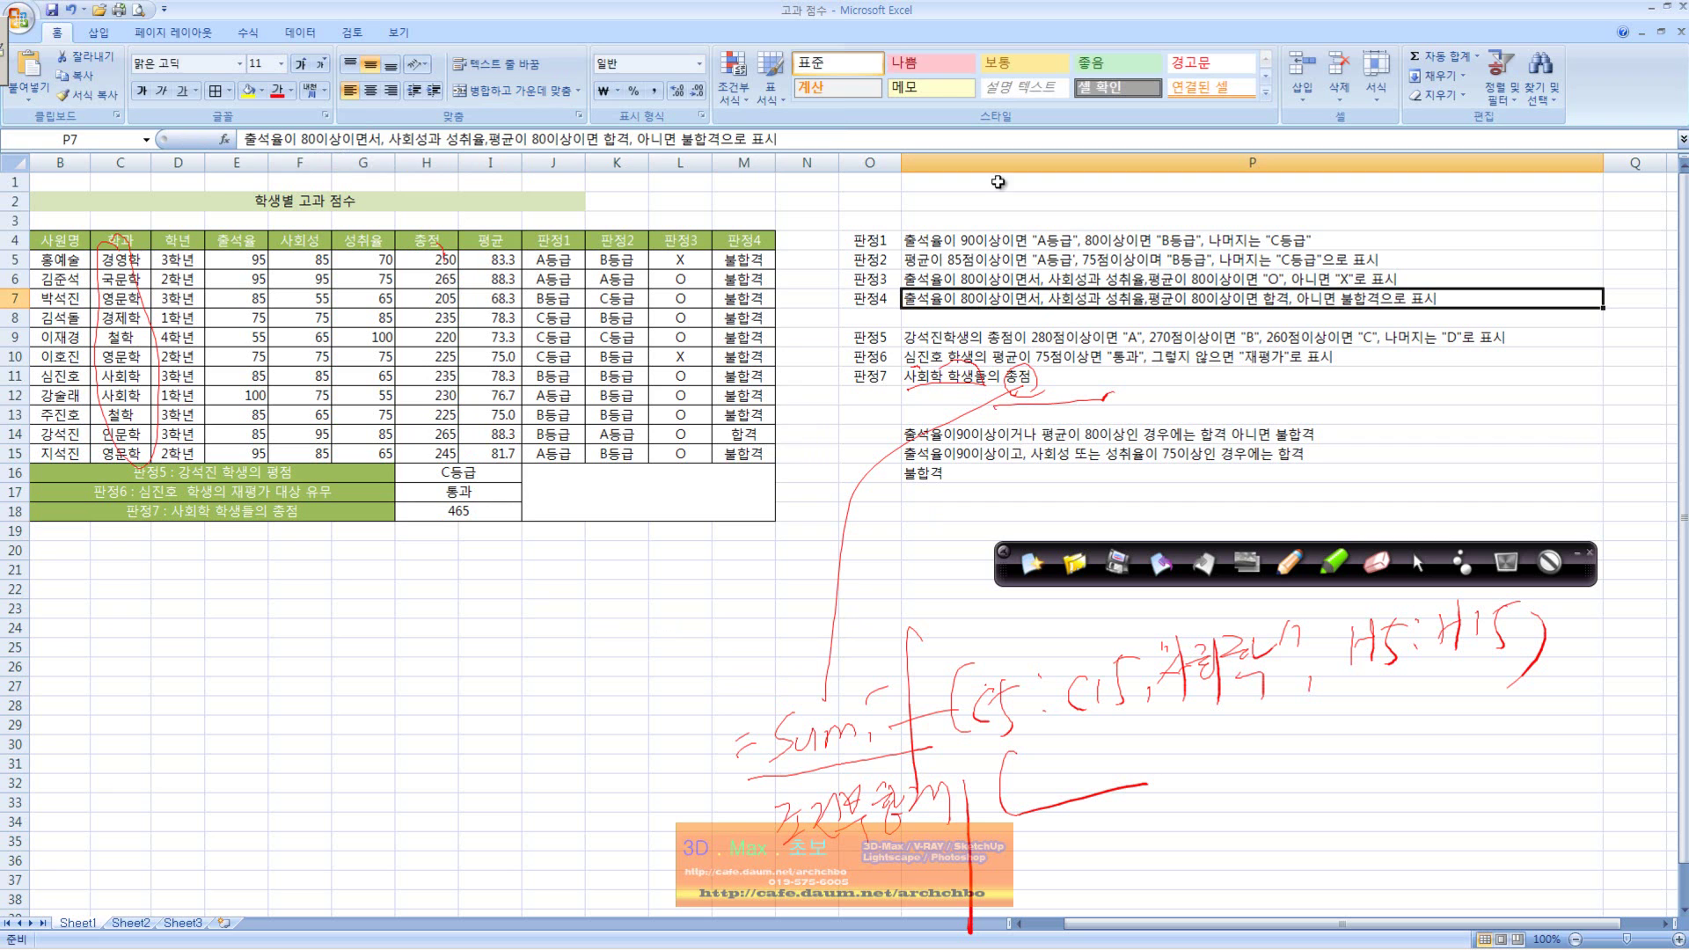
pyautogui.click(685, 317)
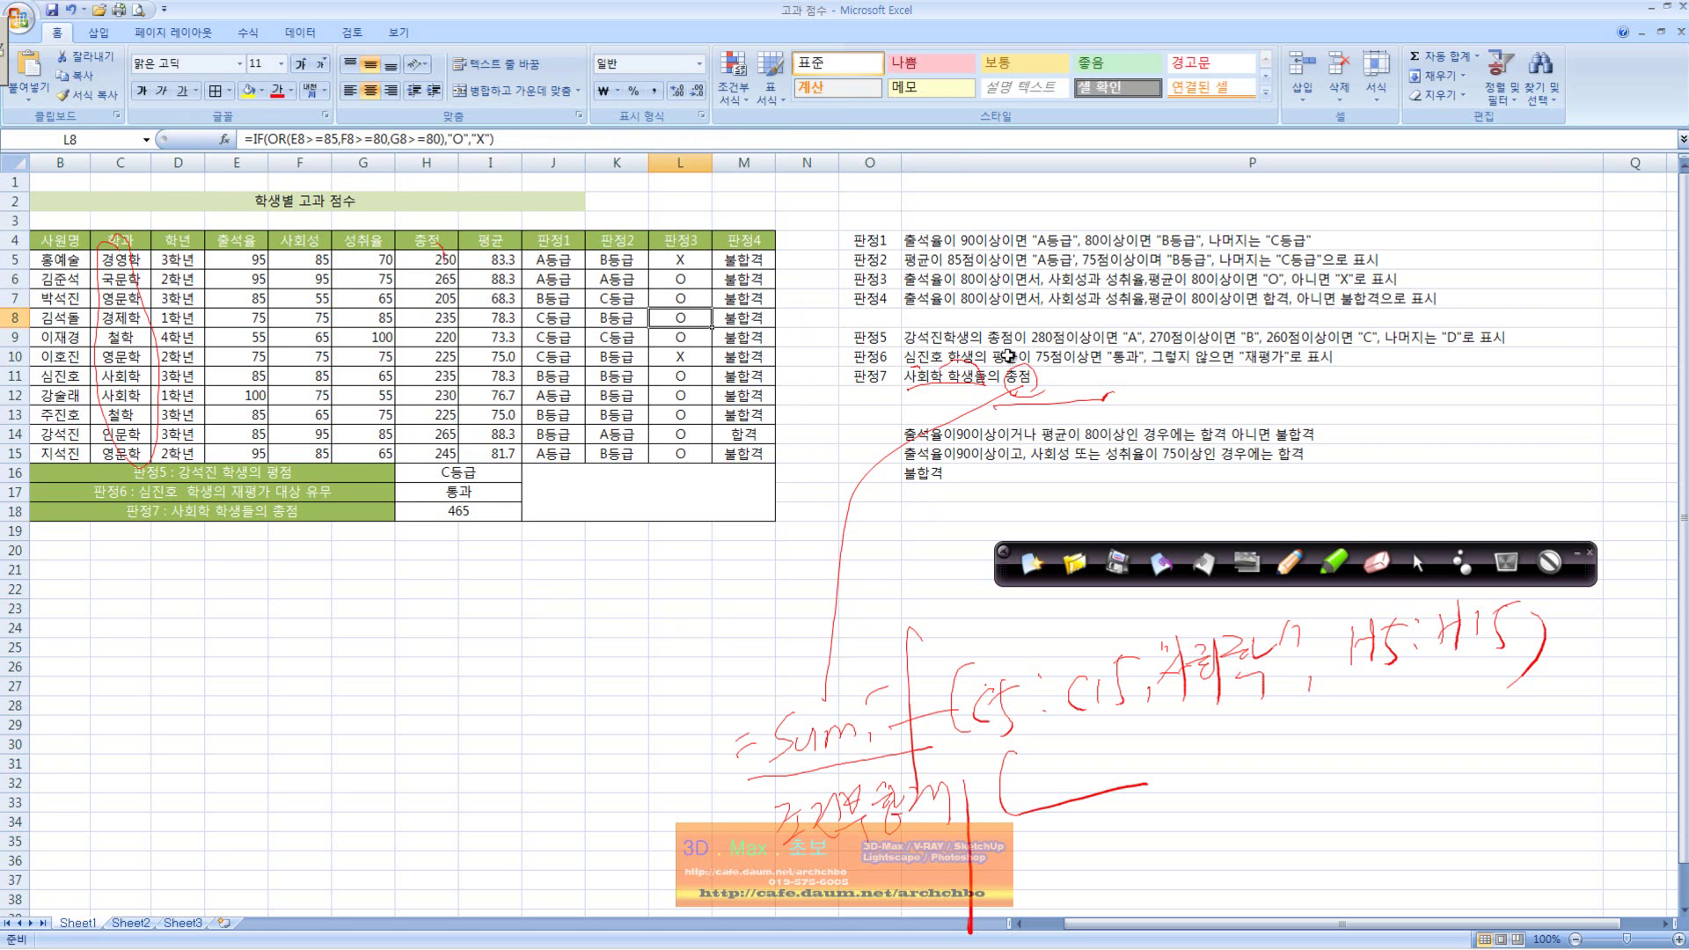
pyautogui.click(952, 294)
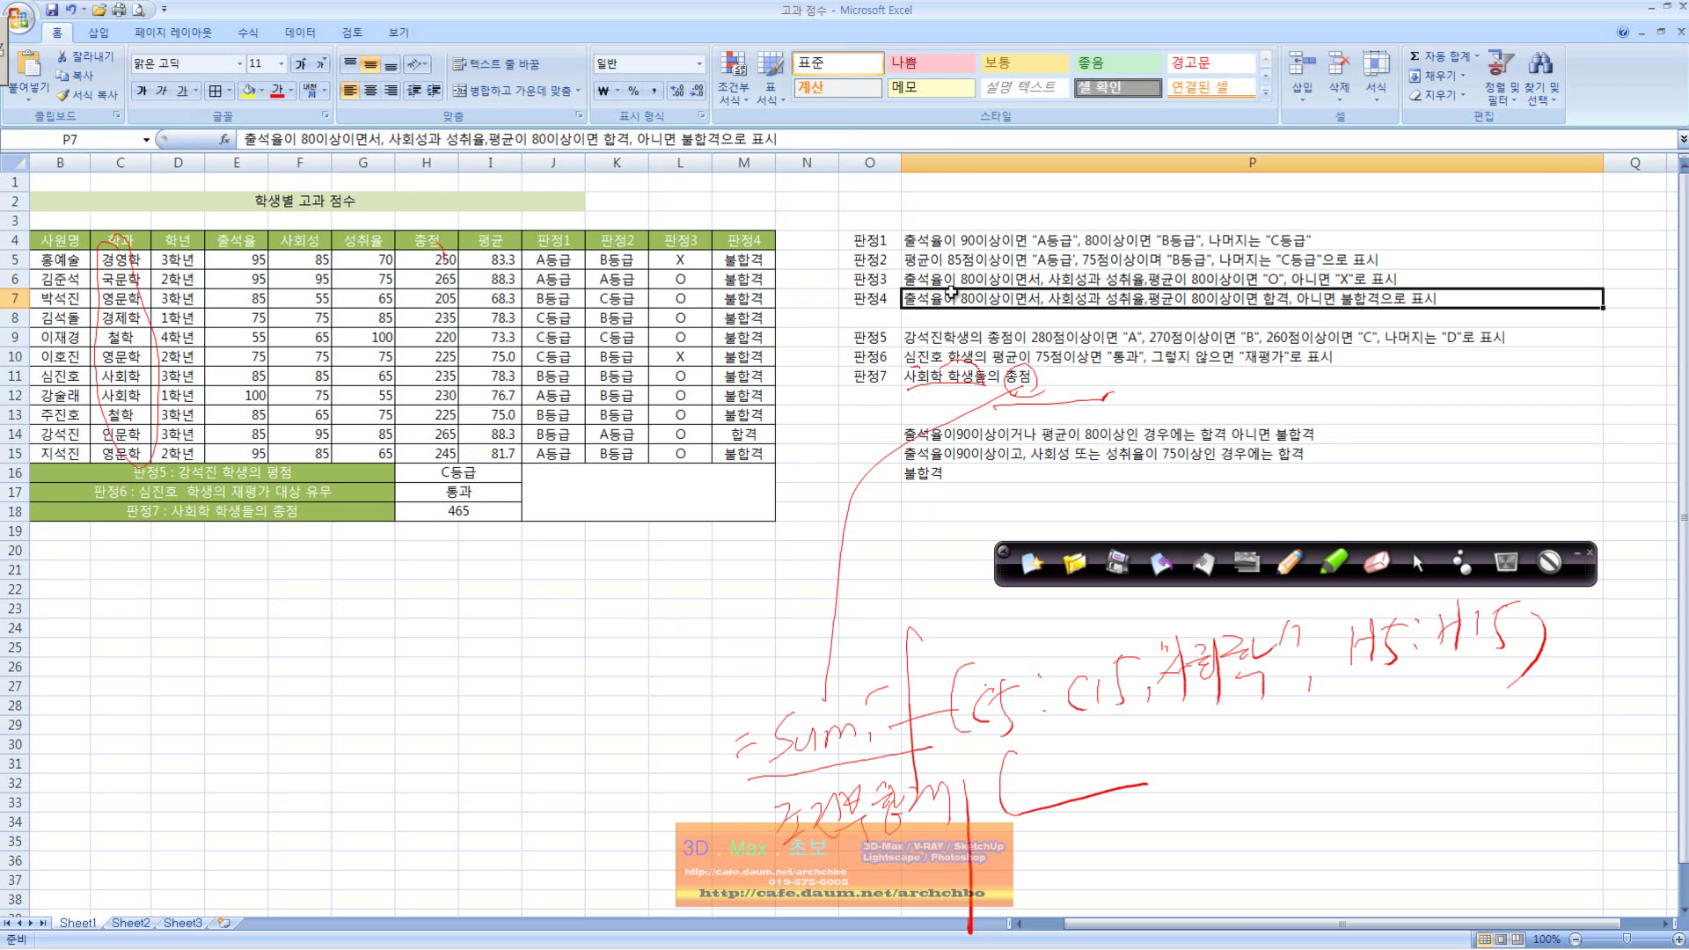
pyautogui.click(539, 297)
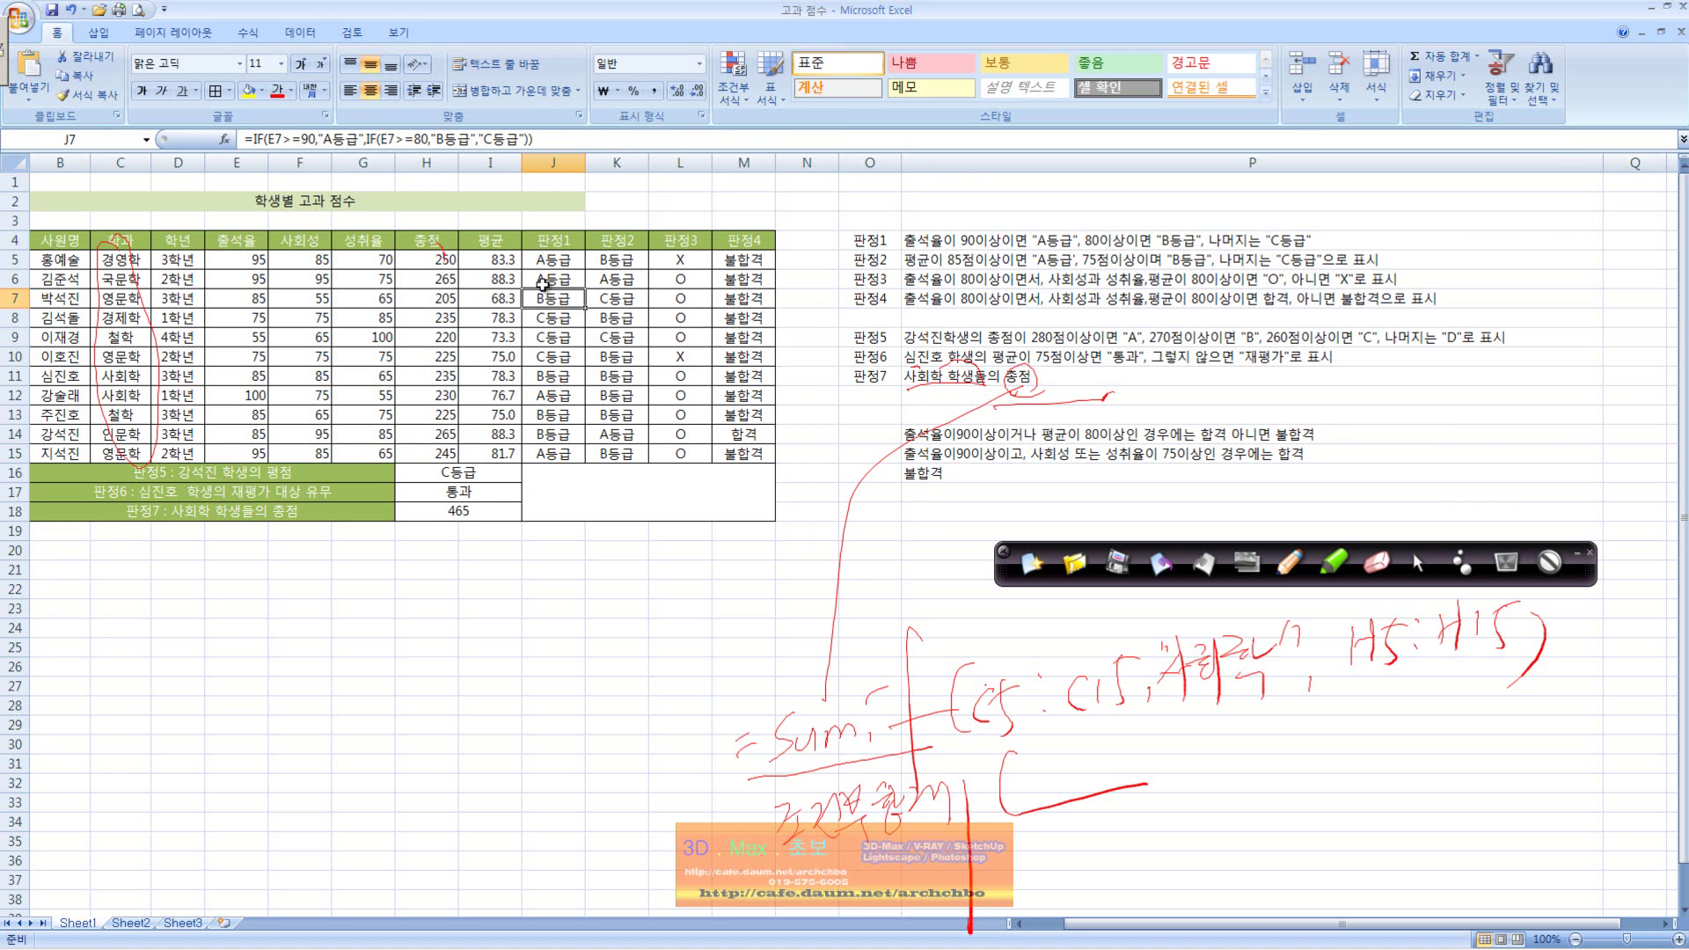
pyautogui.click(601, 279)
pyautogui.click(675, 275)
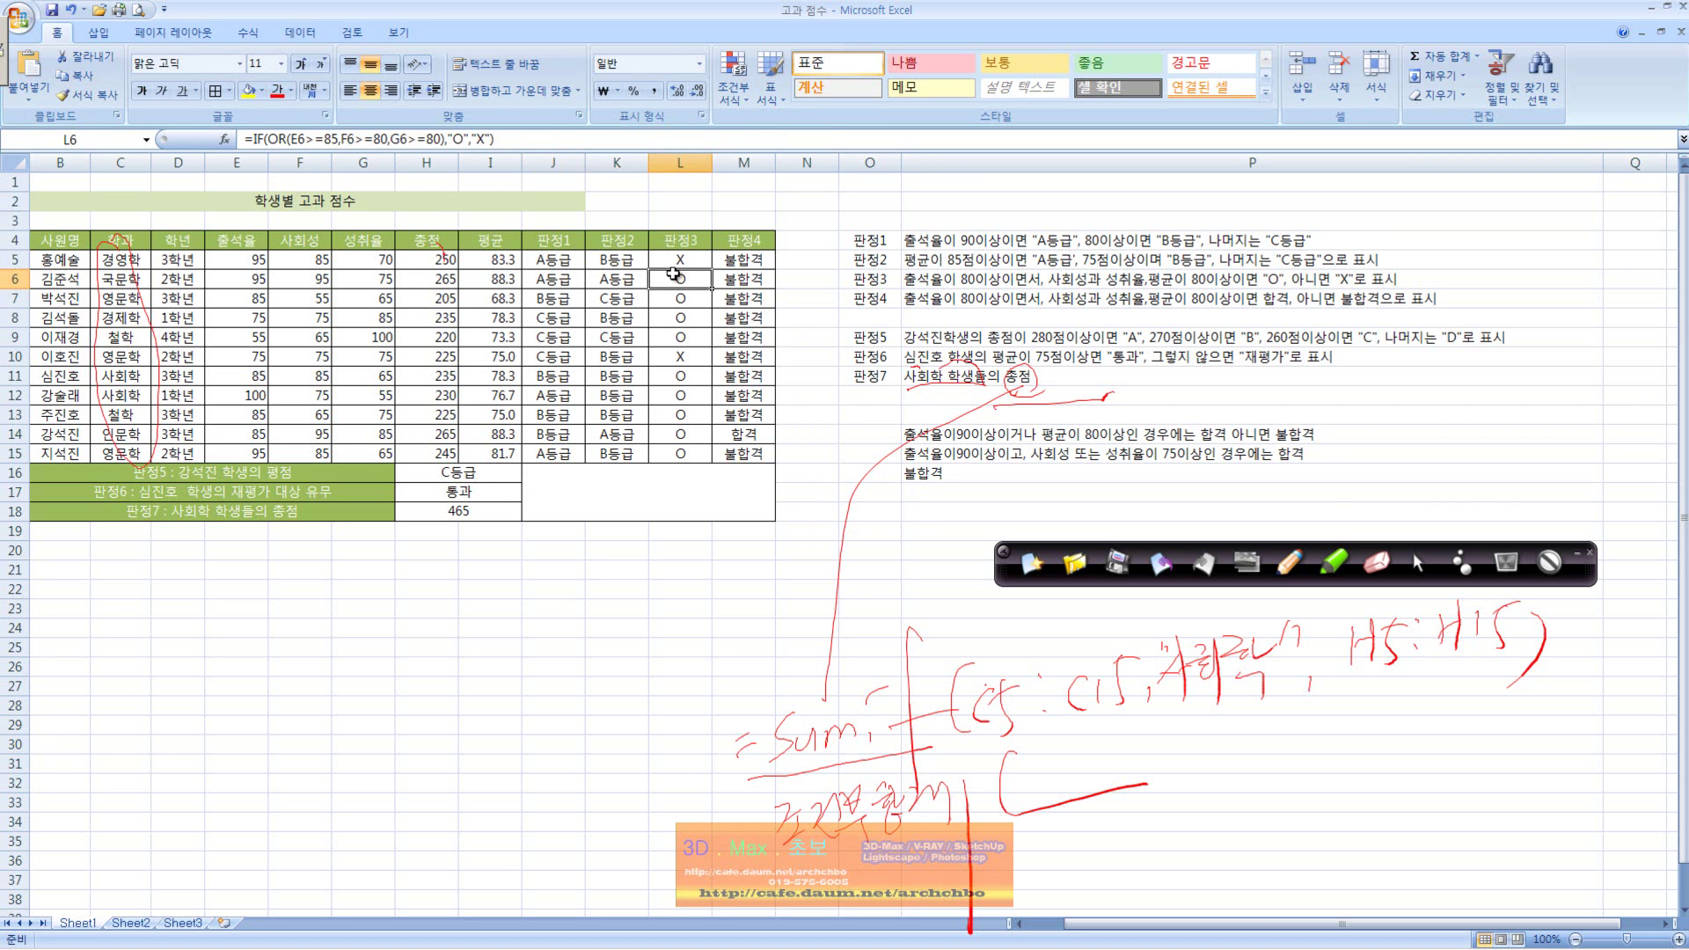
# Check the IF(AND) formula in L5 and fill it down the 판정3 column through L15.
pyautogui.click(693, 256)
pyautogui.click(278, 142)
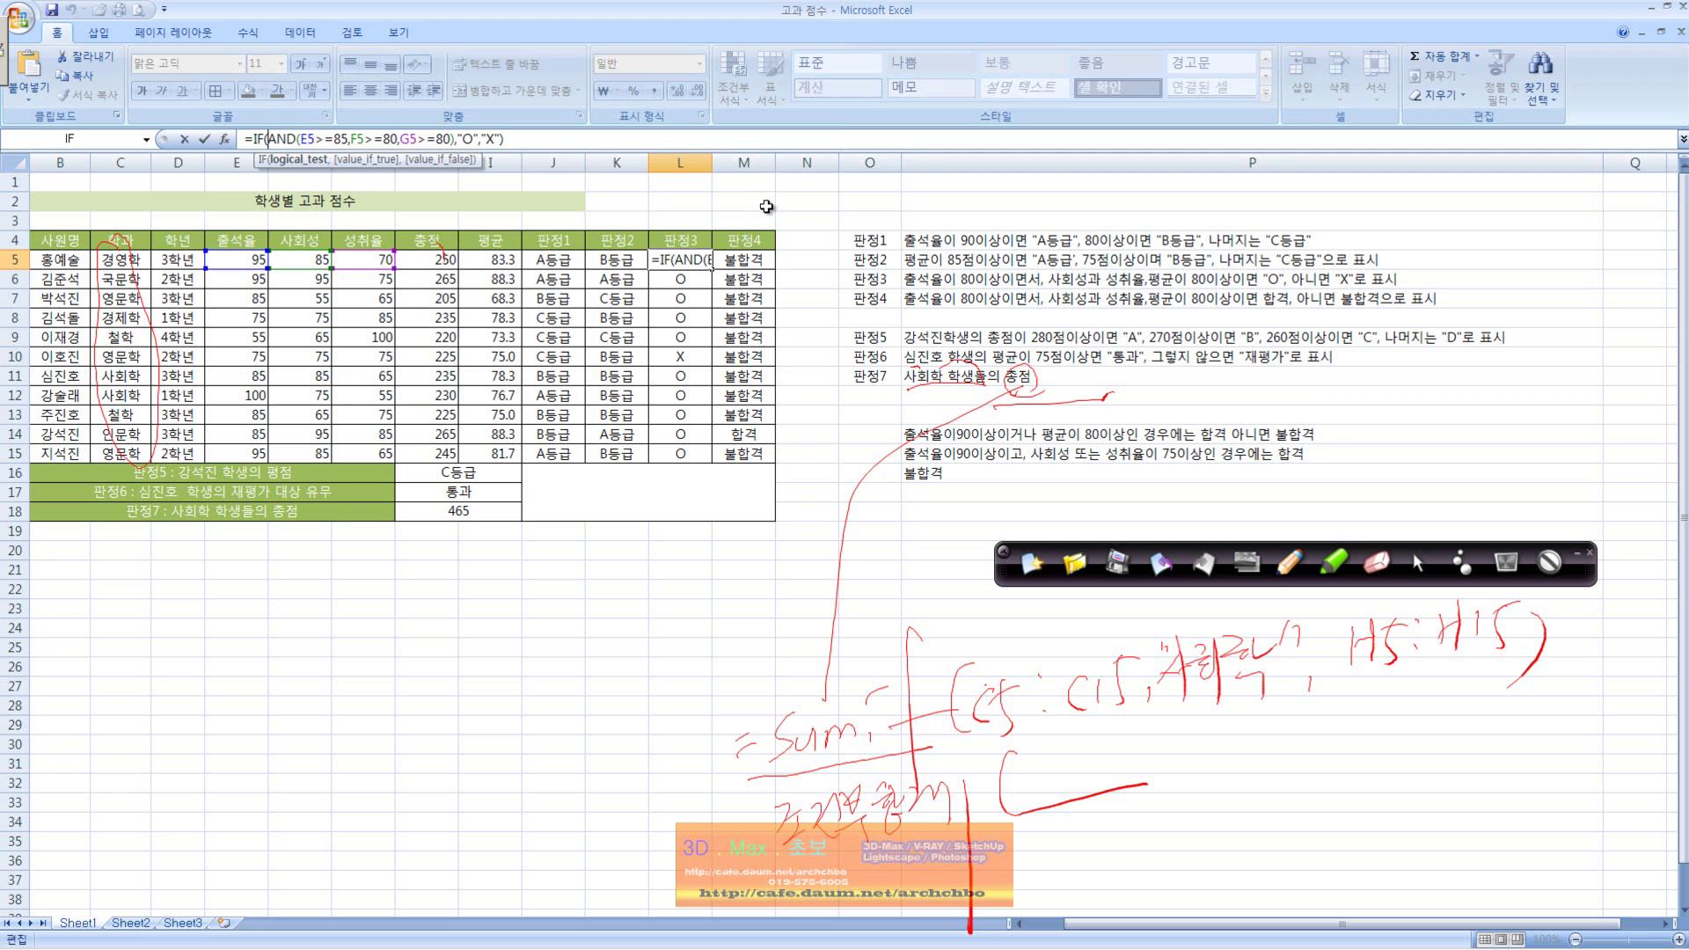
pyautogui.press('Escape')
pyautogui.moveTo(709, 273); pyautogui.dragTo(715, 458)
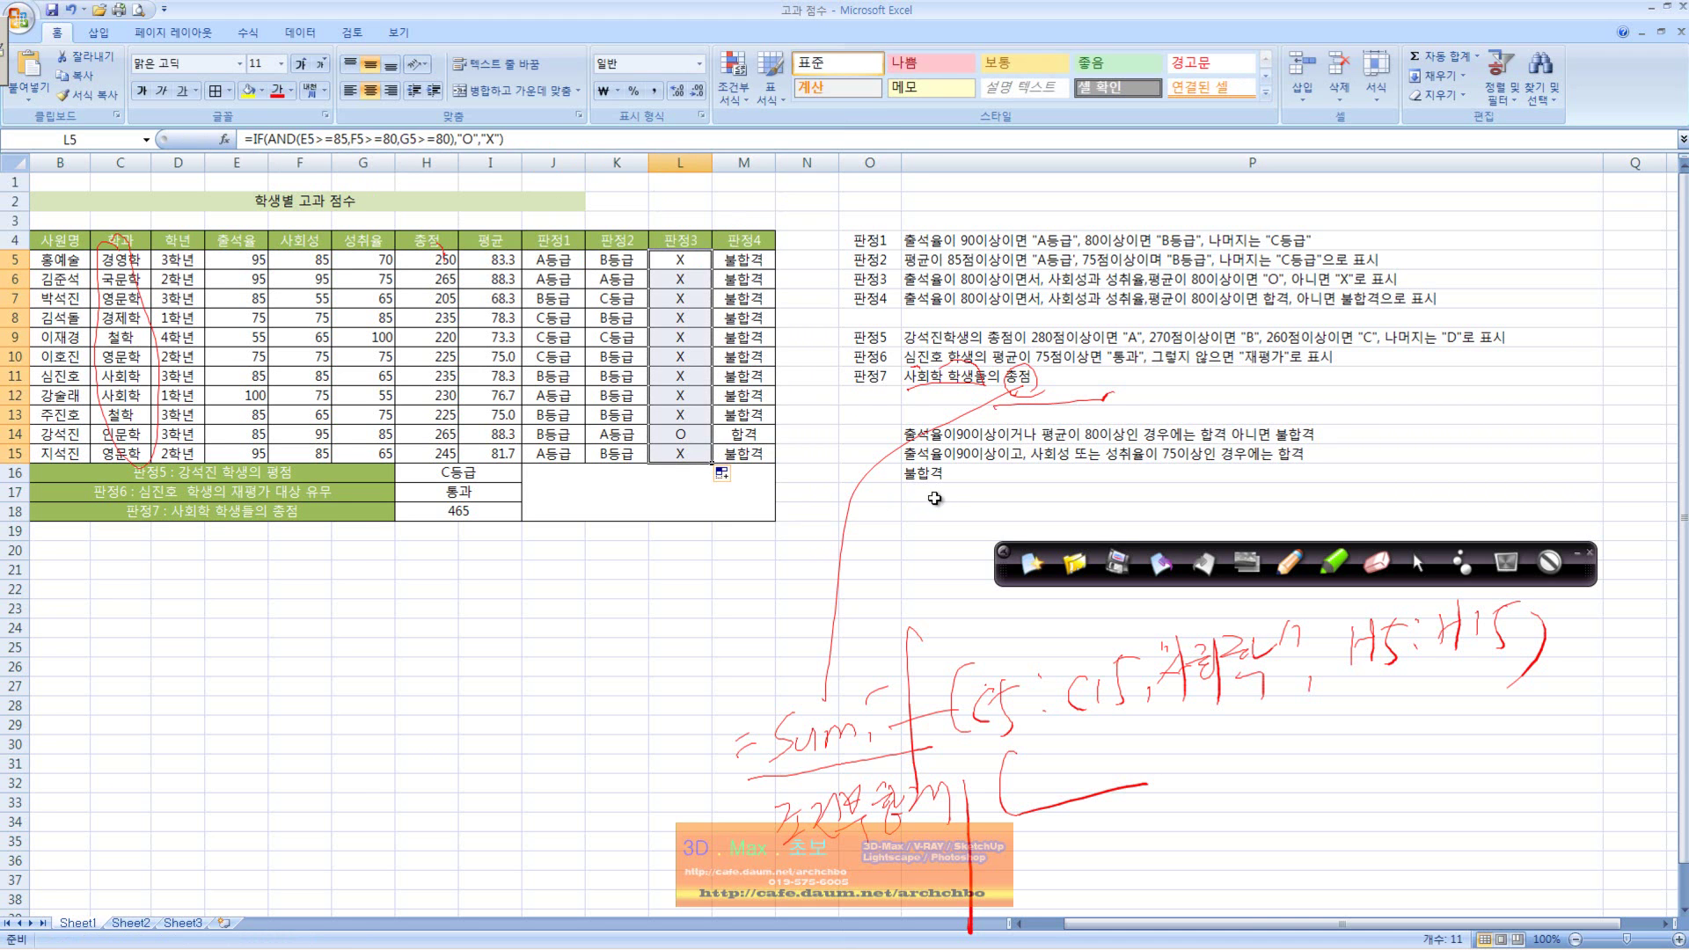
# Select P16 and handwrite the start of the IF syntax, =IF(조건식, in the empty area below the table.
pyautogui.click(949, 467)
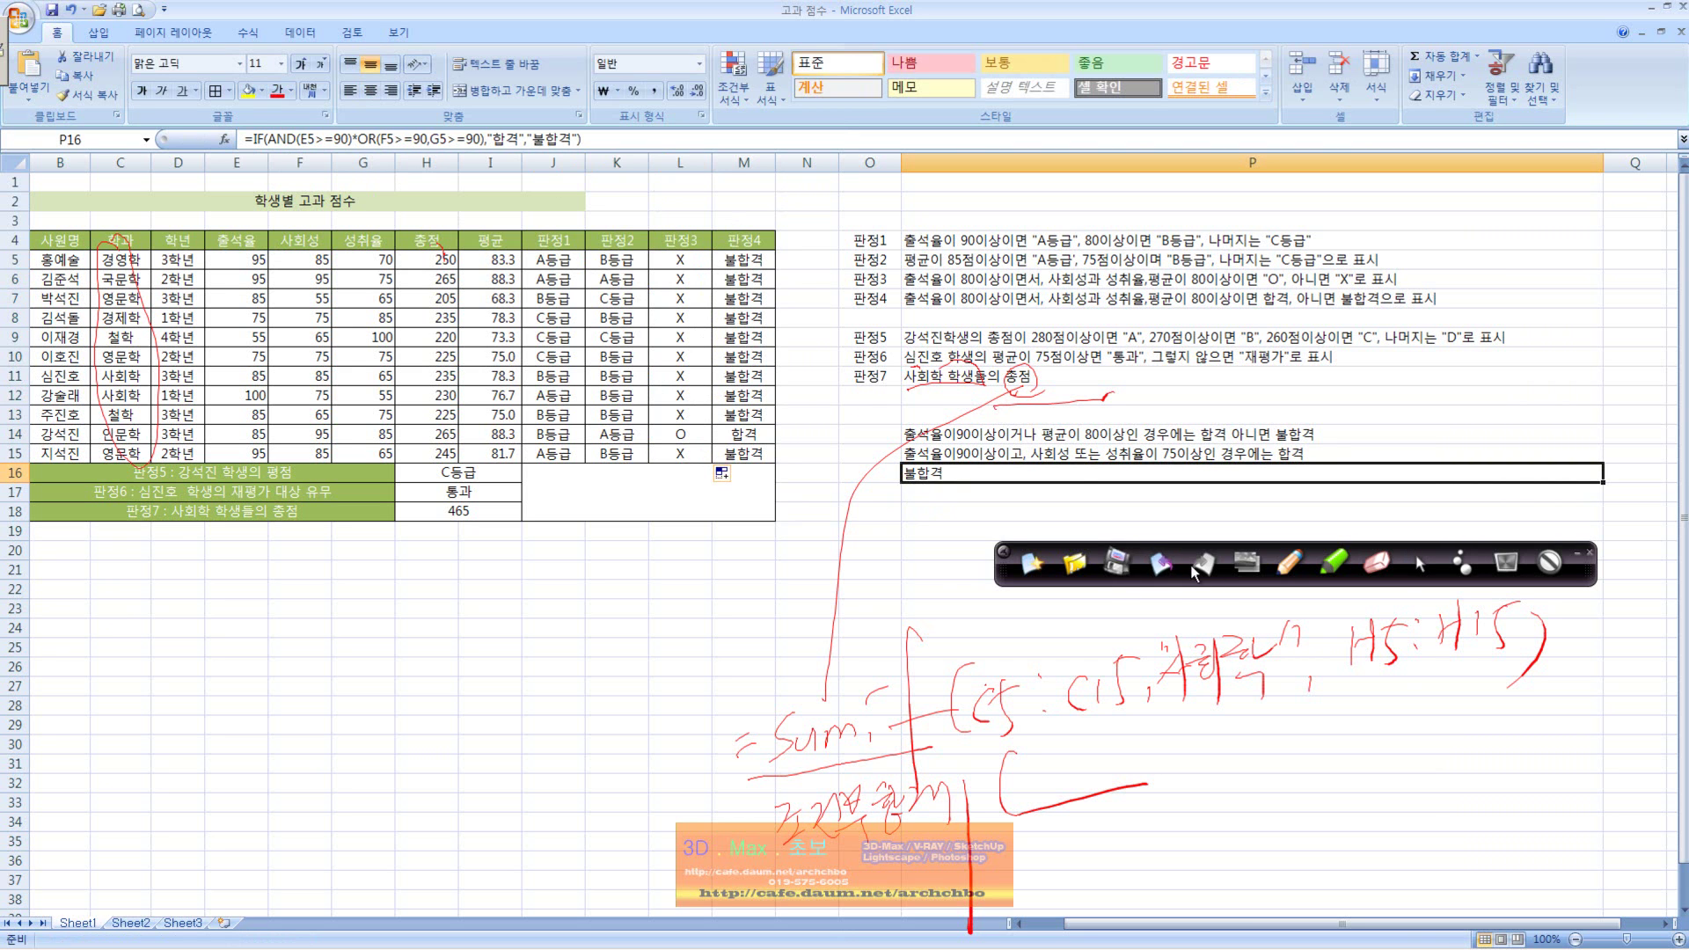
pyautogui.click(1286, 577)
pyautogui.moveTo(86, 577); pyautogui.dragTo(106, 566)
pyautogui.moveTo(87, 587); pyautogui.dragTo(110, 580)
pyautogui.moveTo(126, 565)
pyautogui.mouseDown()
pyautogui.moveTo(145, 554)
pyautogui.moveTo(129, 609)
pyautogui.mouseUp()
pyautogui.moveTo(121, 613)
pyautogui.mouseDown()
pyautogui.moveTo(147, 601)
pyautogui.moveTo(152, 643)
pyautogui.moveTo(172, 581)
pyautogui.moveTo(178, 609)
pyautogui.moveTo(246, 575)
pyautogui.mouseUp()
pyautogui.moveTo(248, 553); pyautogui.dragTo(246, 590)
pyautogui.moveTo(229, 589)
pyautogui.mouseDown()
pyautogui.moveTo(257, 603)
pyautogui.moveTo(255, 586)
pyautogui.mouseUp()
pyautogui.moveTo(262, 576); pyautogui.dragTo(280, 581)
pyautogui.moveTo(270, 587); pyautogui.dragTo(304, 607)
# Complete the handwritten IF syntax with "참값","거짓값" and a closing parenthesis.
pyautogui.moveTo(361, 553)
pyautogui.mouseDown()
pyautogui.moveTo(387, 579)
pyautogui.moveTo(379, 607)
pyautogui.moveTo(409, 591)
pyautogui.mouseUp()
pyautogui.moveTo(410, 547)
pyautogui.mouseDown()
pyautogui.moveTo(431, 563)
pyautogui.moveTo(421, 582)
pyautogui.mouseUp()
pyautogui.moveTo(403, 574)
pyautogui.mouseDown()
pyautogui.moveTo(434, 605)
pyautogui.moveTo(452, 565)
pyautogui.mouseUp()
pyautogui.moveTo(454, 588); pyautogui.dragTo(447, 608)
pyautogui.moveTo(482, 550); pyautogui.dragTo(521, 574)
pyautogui.moveTo(535, 552)
pyautogui.mouseDown()
pyautogui.moveTo(533, 608)
pyautogui.moveTo(569, 552)
pyautogui.mouseUp()
pyautogui.moveTo(563, 554)
pyautogui.mouseDown()
pyautogui.moveTo(570, 588)
pyautogui.moveTo(626, 604)
pyautogui.mouseUp()
pyautogui.moveTo(644, 535)
pyautogui.mouseDown()
pyautogui.moveTo(651, 600)
pyautogui.moveTo(636, 543)
pyautogui.mouseUp()
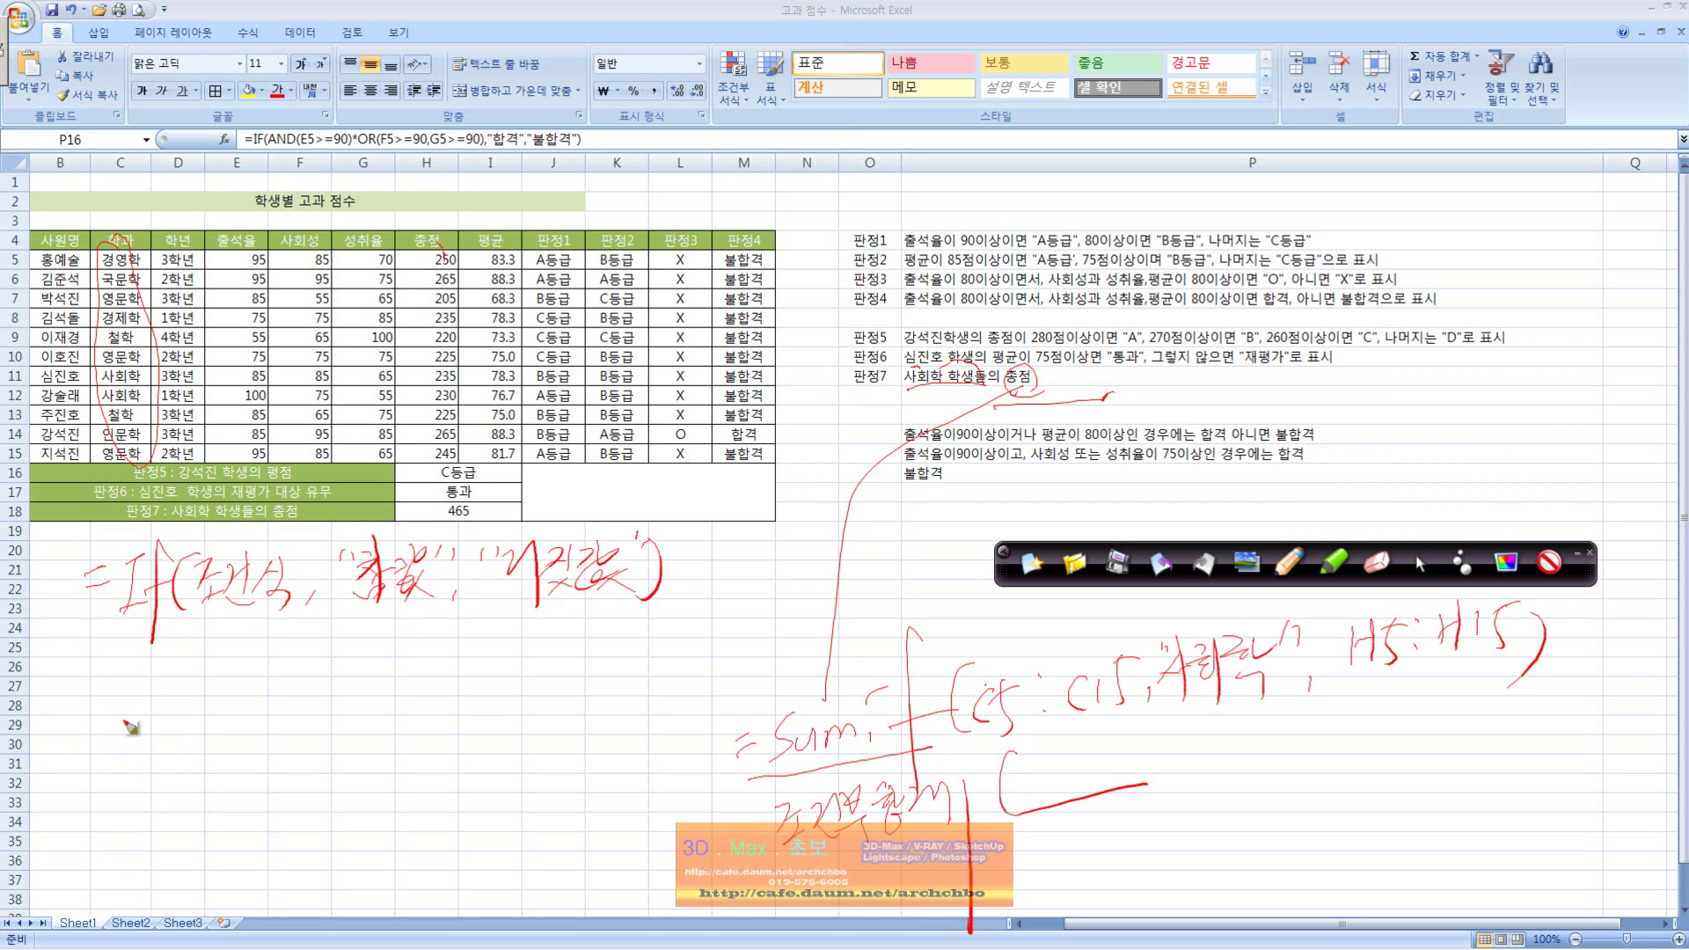
# Underline the handwritten 조건식, mark the conditions in P4 to P6, and write IF(AND) beneath the syntax.
pyautogui.moveTo(194, 633); pyautogui.dragTo(268, 622)
pyautogui.moveTo(919, 239)
pyautogui.mouseDown()
pyautogui.moveTo(1001, 253)
pyautogui.moveTo(1028, 273)
pyautogui.moveTo(1015, 283)
pyautogui.mouseUp()
pyautogui.moveTo(161, 685); pyautogui.dragTo(188, 750)
pyautogui.moveTo(189, 703)
pyautogui.mouseDown()
pyautogui.moveTo(281, 670)
pyautogui.moveTo(303, 643)
pyautogui.moveTo(307, 714)
pyautogui.mouseUp()
pyautogui.moveTo(328, 949)
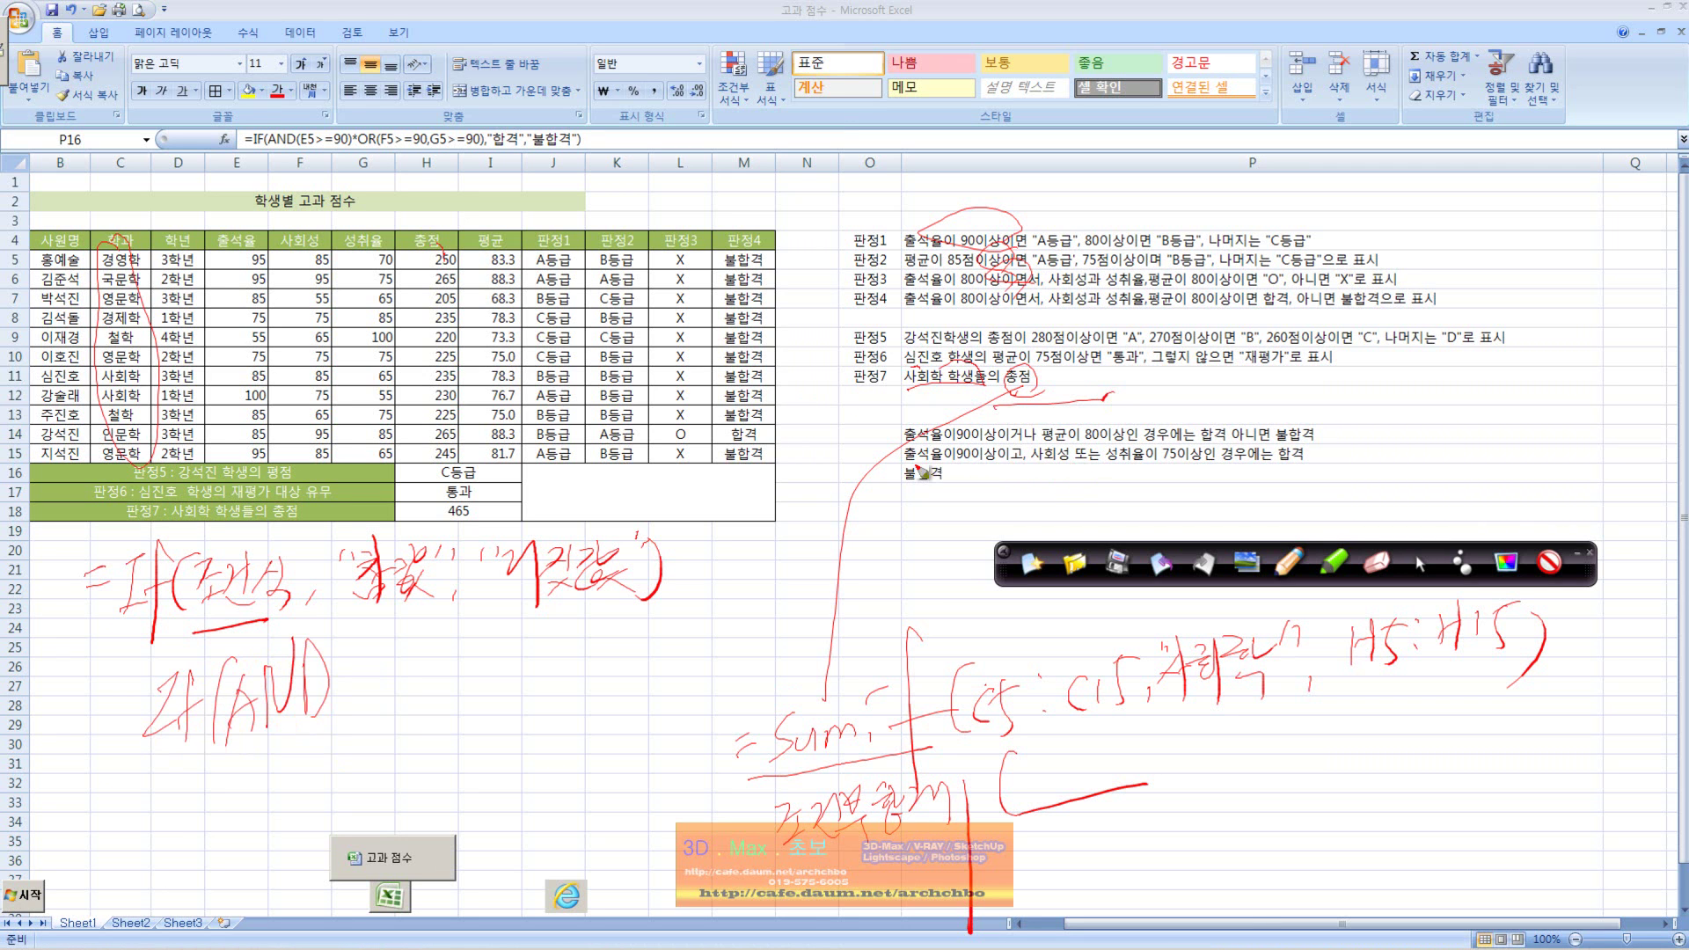
# Underline 출석율이90이상이고 in P15, circle the 출석율 value in E5, and mark the 사회성 또는 성취율 condition with a handwritten or.
pyautogui.moveTo(906, 458); pyautogui.dragTo(1026, 457)
pyautogui.moveTo(264, 276)
pyautogui.mouseDown()
pyautogui.moveTo(230, 251)
pyautogui.moveTo(278, 260)
pyautogui.mouseUp()
pyautogui.moveTo(1089, 475)
pyautogui.mouseDown()
pyautogui.moveTo(1079, 484)
pyautogui.moveTo(1212, 453)
pyautogui.mouseUp()
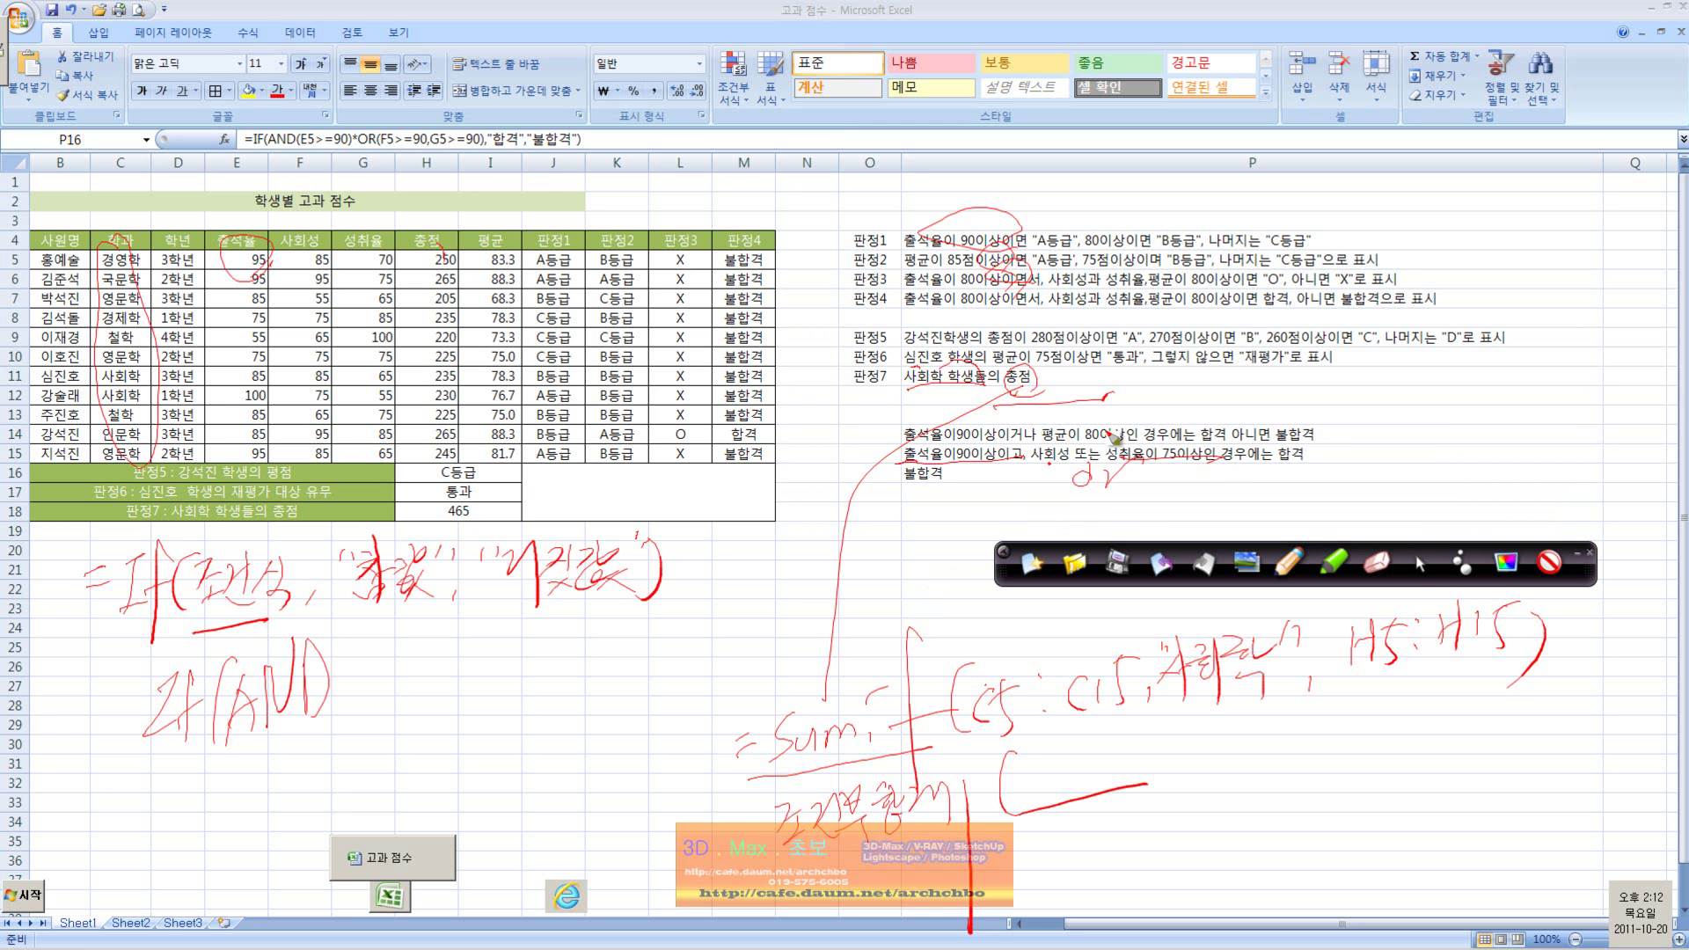
# Clear all handwritten annotations from the sheet and select P16.
pyautogui.click(1419, 565)
pyautogui.click(1031, 564)
pyautogui.click(941, 474)
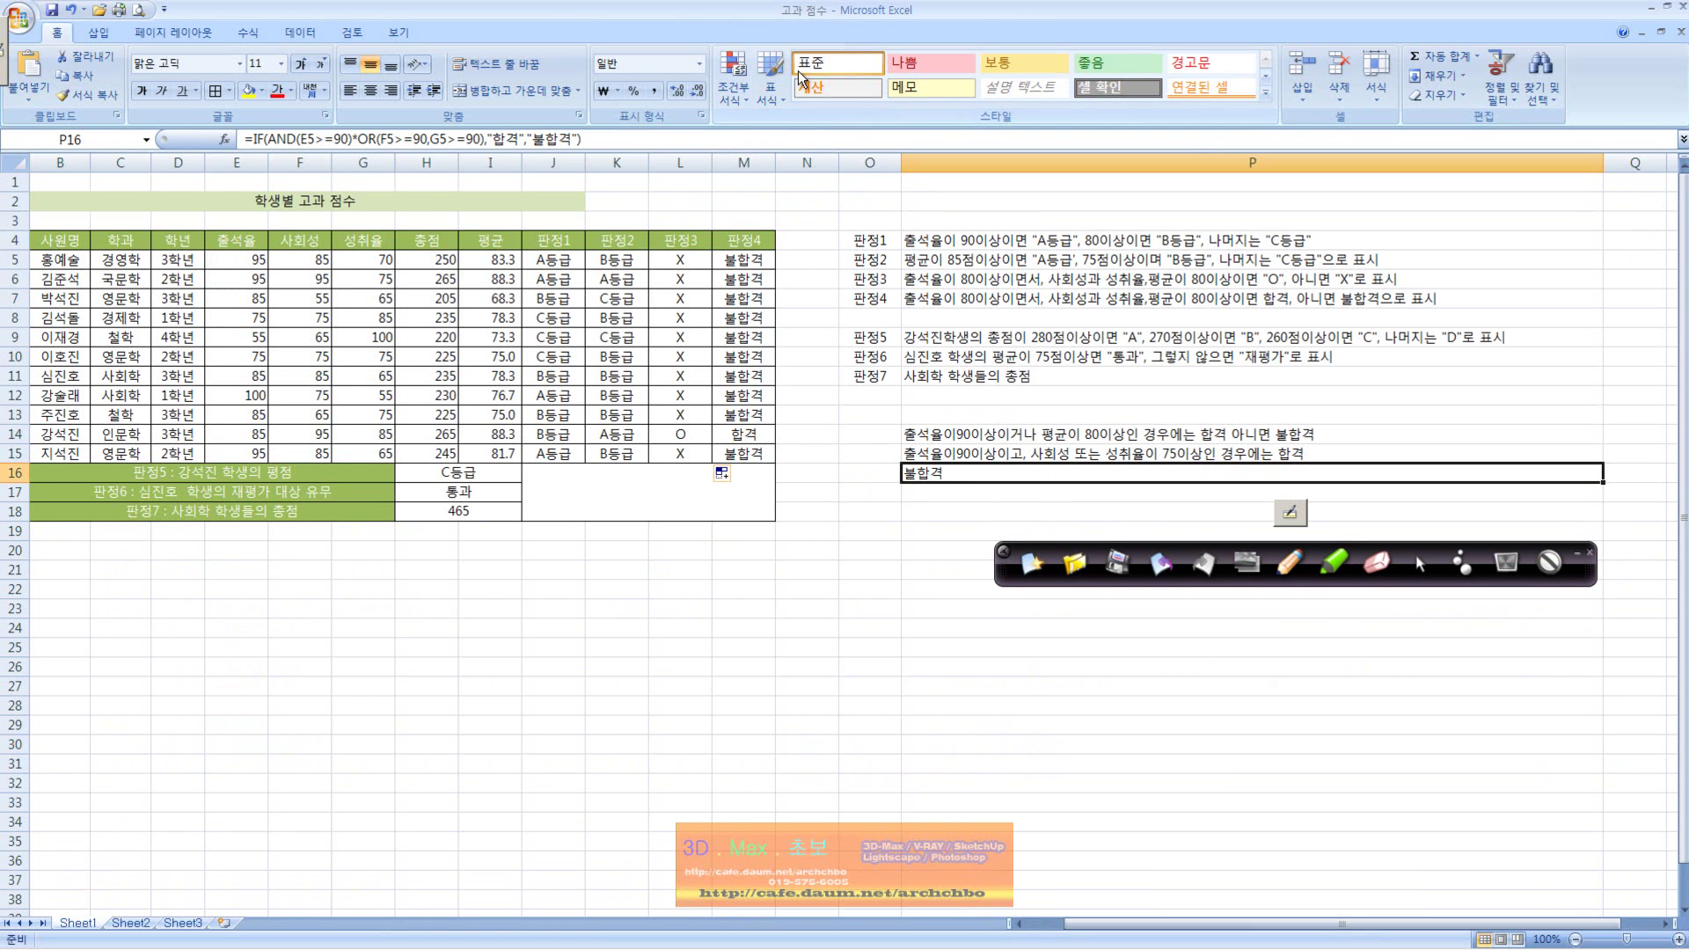
# Circle the IF(AND(E5>=90) part of P16's formula and handwrite IF(E5>=90) below the table.
pyautogui.click(1289, 563)
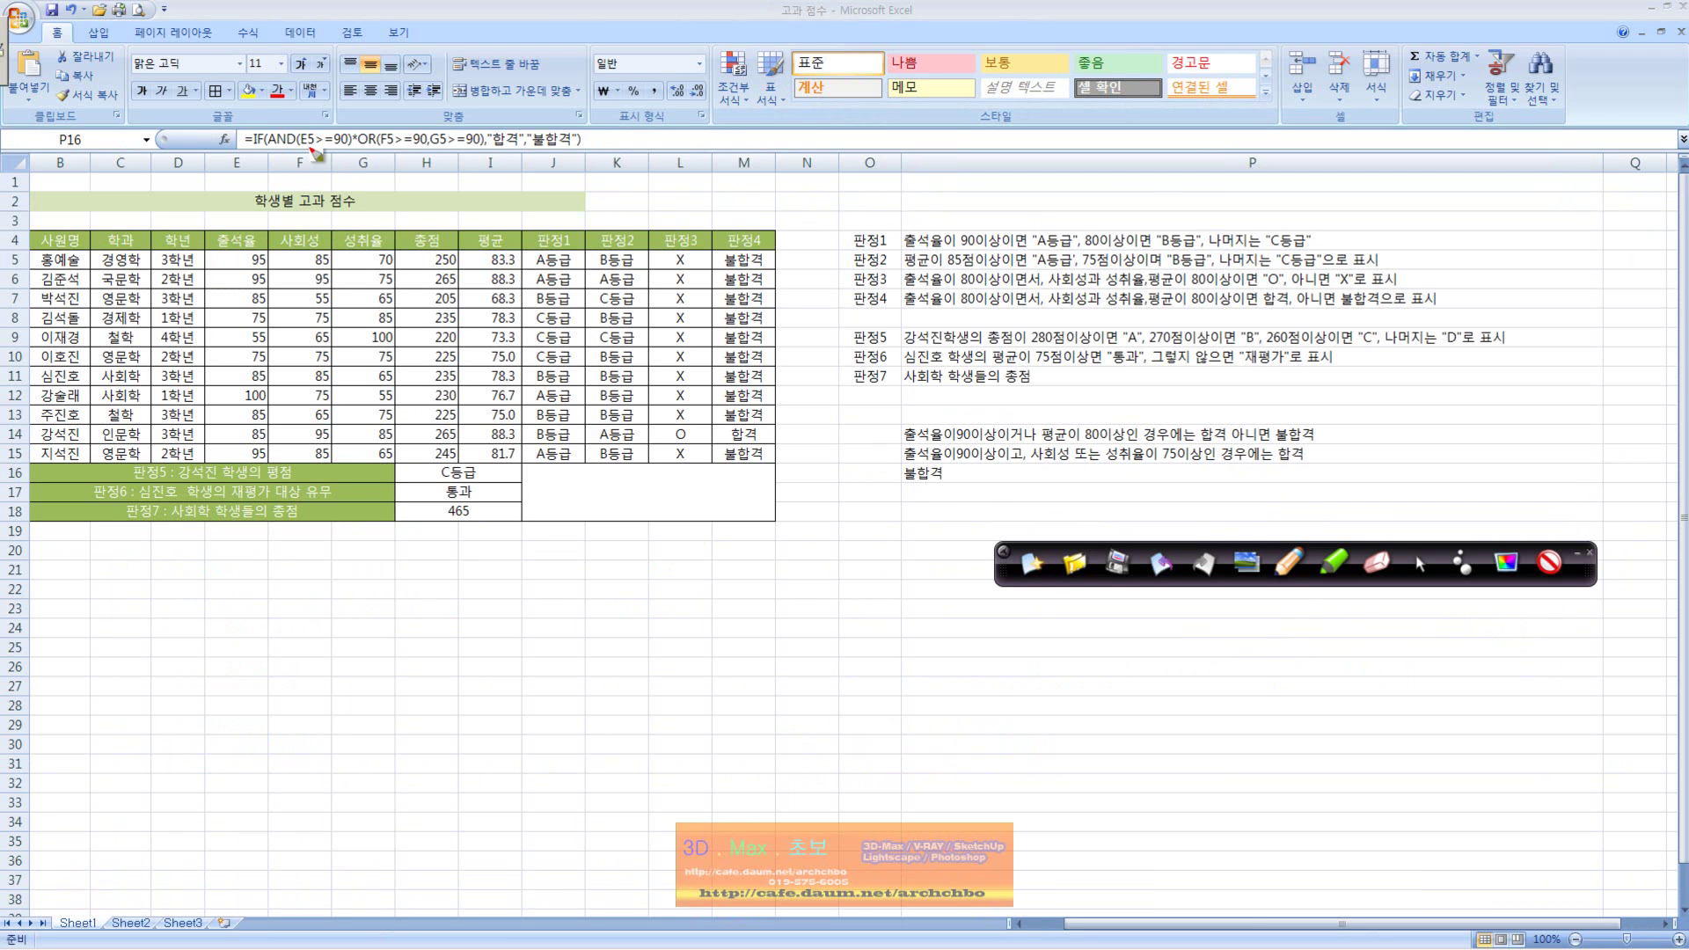
pyautogui.moveTo(341, 162)
pyautogui.mouseDown()
pyautogui.moveTo(246, 152)
pyautogui.moveTo(363, 130)
pyautogui.moveTo(341, 160)
pyautogui.mouseUp()
pyautogui.moveTo(257, 626); pyautogui.dragTo(264, 651)
pyautogui.moveTo(307, 595); pyautogui.dragTo(279, 690)
pyautogui.moveTo(283, 633)
pyautogui.mouseDown()
pyautogui.moveTo(311, 635)
pyautogui.moveTo(327, 664)
pyautogui.moveTo(371, 627)
pyautogui.moveTo(392, 661)
pyautogui.moveTo(403, 630)
pyautogui.mouseUp()
pyautogui.moveTo(424, 628)
pyautogui.mouseDown()
pyautogui.moveTo(425, 645)
pyautogui.moveTo(465, 626)
pyautogui.mouseUp()
pyautogui.moveTo(446, 636)
pyautogui.mouseDown()
pyautogui.moveTo(465, 635)
pyautogui.moveTo(483, 673)
pyautogui.moveTo(517, 640)
pyautogui.mouseUp()
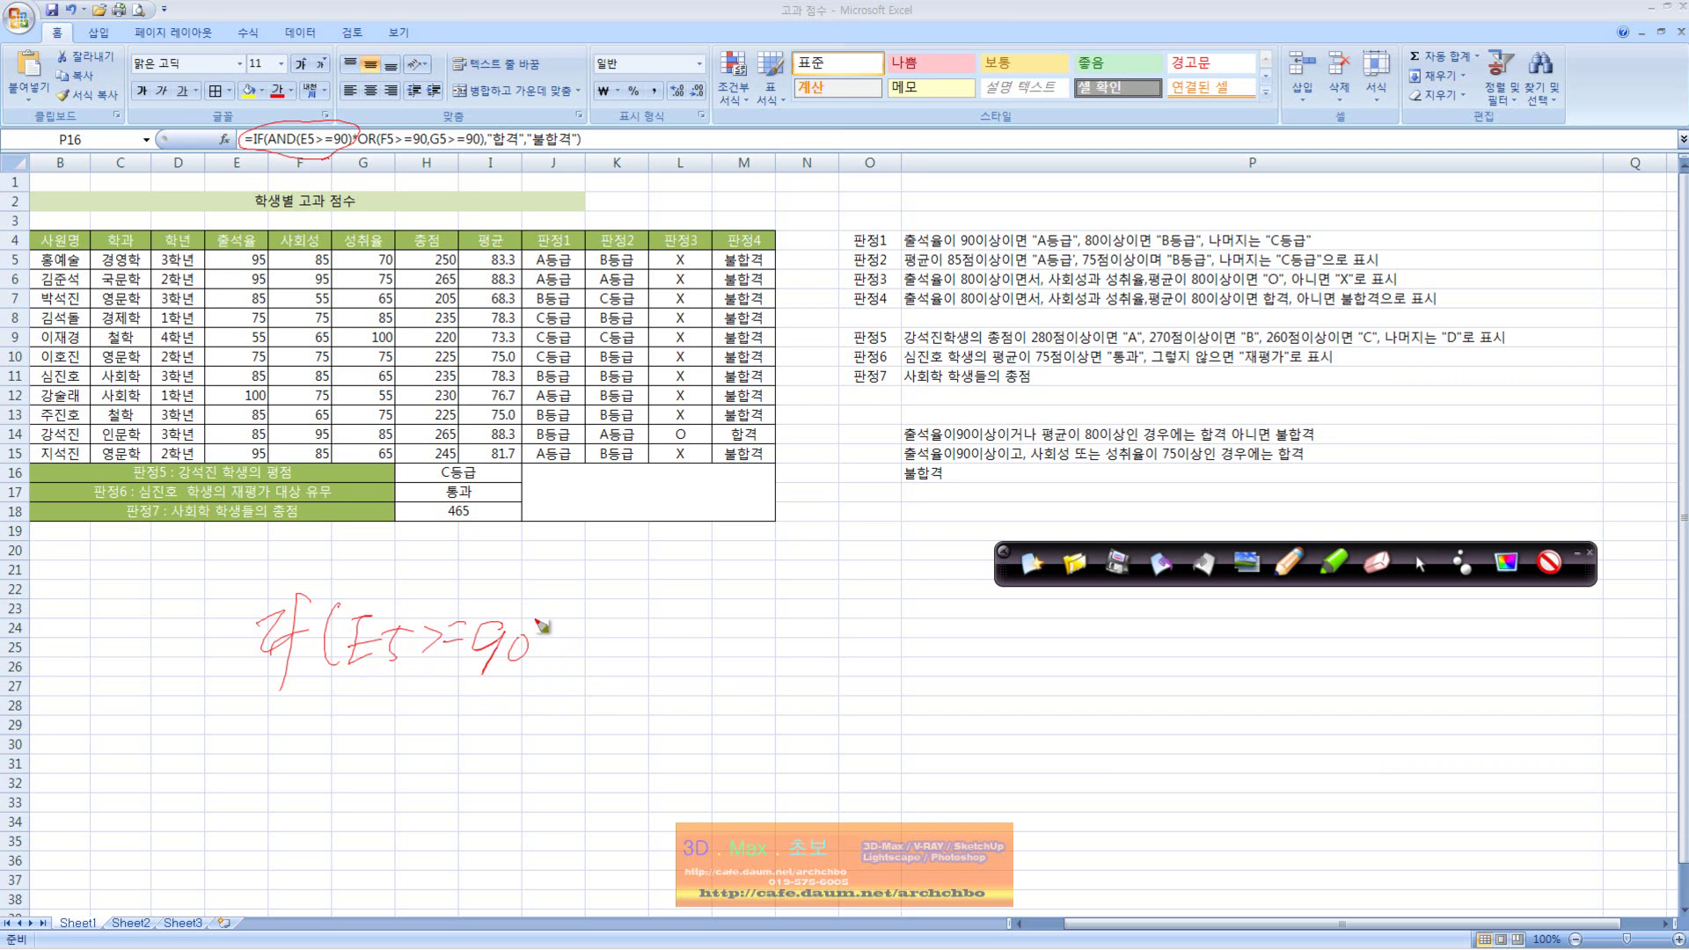
pyautogui.moveTo(541, 625); pyautogui.dragTo(532, 680)
# Link 이고 in P15 to a handwritten AND, write IF(AND(E5>=90) OR on a second line, and mark 사회성 또는.
pyautogui.moveTo(976, 465)
pyautogui.mouseDown()
pyautogui.moveTo(1020, 447)
pyautogui.moveTo(940, 521)
pyautogui.mouseUp()
pyautogui.moveTo(880, 522)
pyautogui.mouseDown()
pyautogui.moveTo(847, 554)
pyautogui.moveTo(880, 563)
pyautogui.moveTo(923, 528)
pyautogui.moveTo(928, 567)
pyautogui.mouseUp()
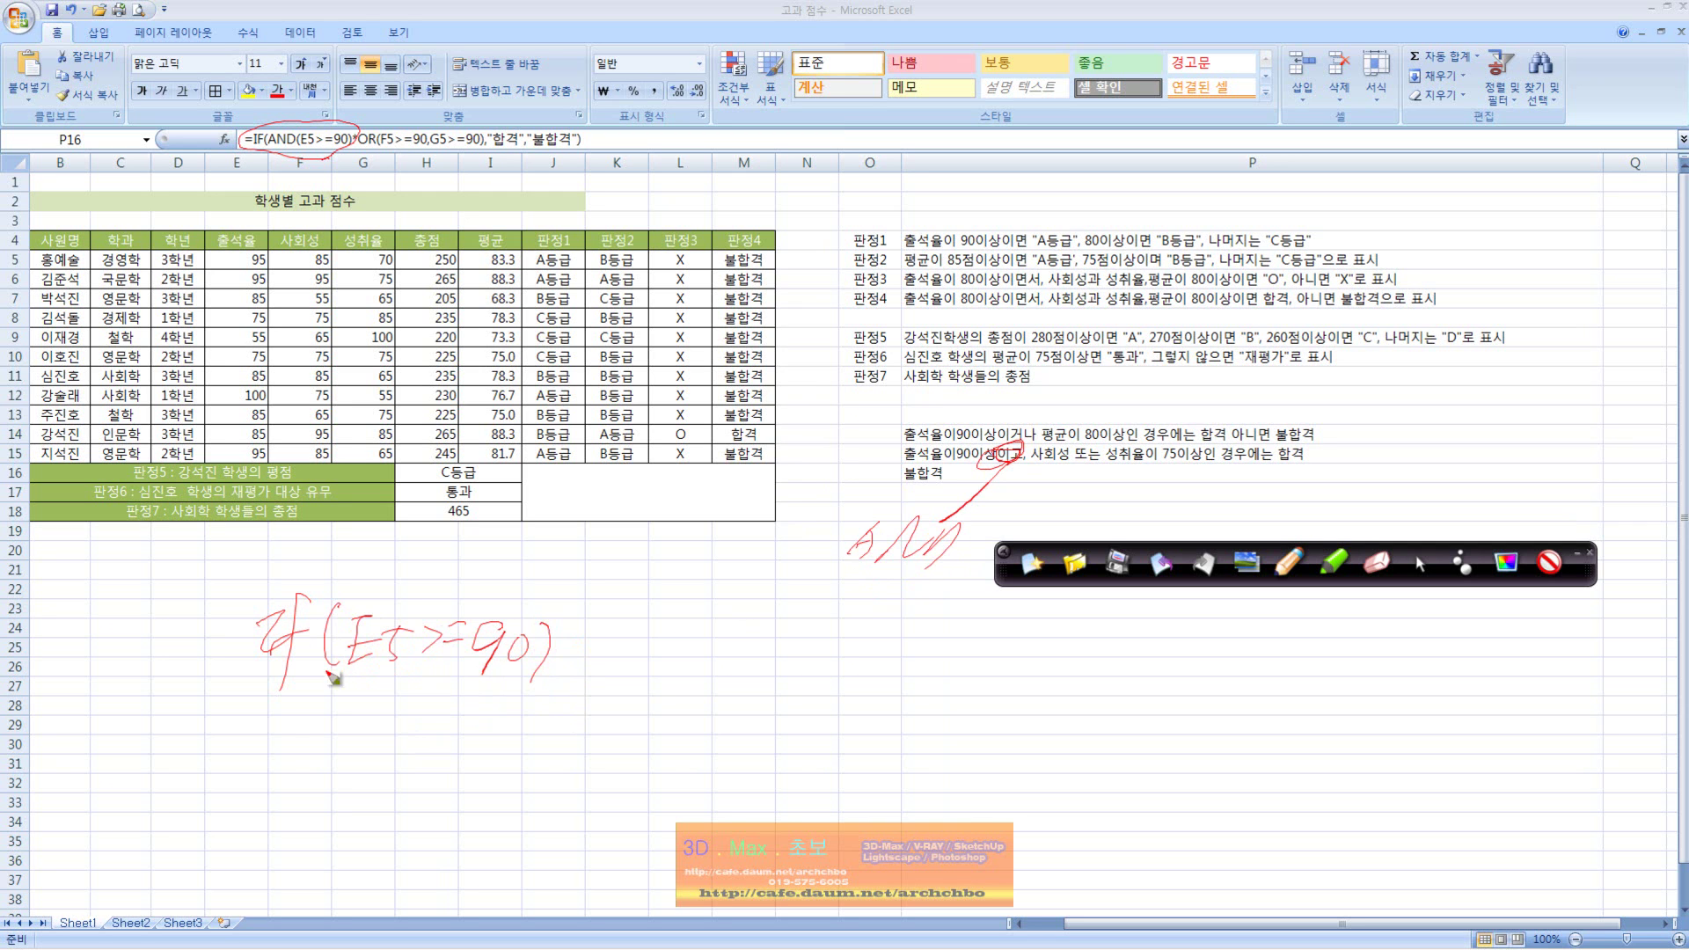
pyautogui.moveTo(230, 730); pyautogui.dragTo(264, 778)
pyautogui.moveTo(310, 711)
pyautogui.mouseDown()
pyautogui.moveTo(302, 778)
pyautogui.moveTo(400, 700)
pyautogui.moveTo(444, 704)
pyautogui.moveTo(470, 747)
pyautogui.moveTo(538, 704)
pyautogui.moveTo(598, 714)
pyautogui.moveTo(721, 679)
pyautogui.moveTo(737, 714)
pyautogui.moveTo(767, 722)
pyautogui.mouseUp()
pyautogui.moveTo(1028, 466); pyautogui.dragTo(1106, 452)
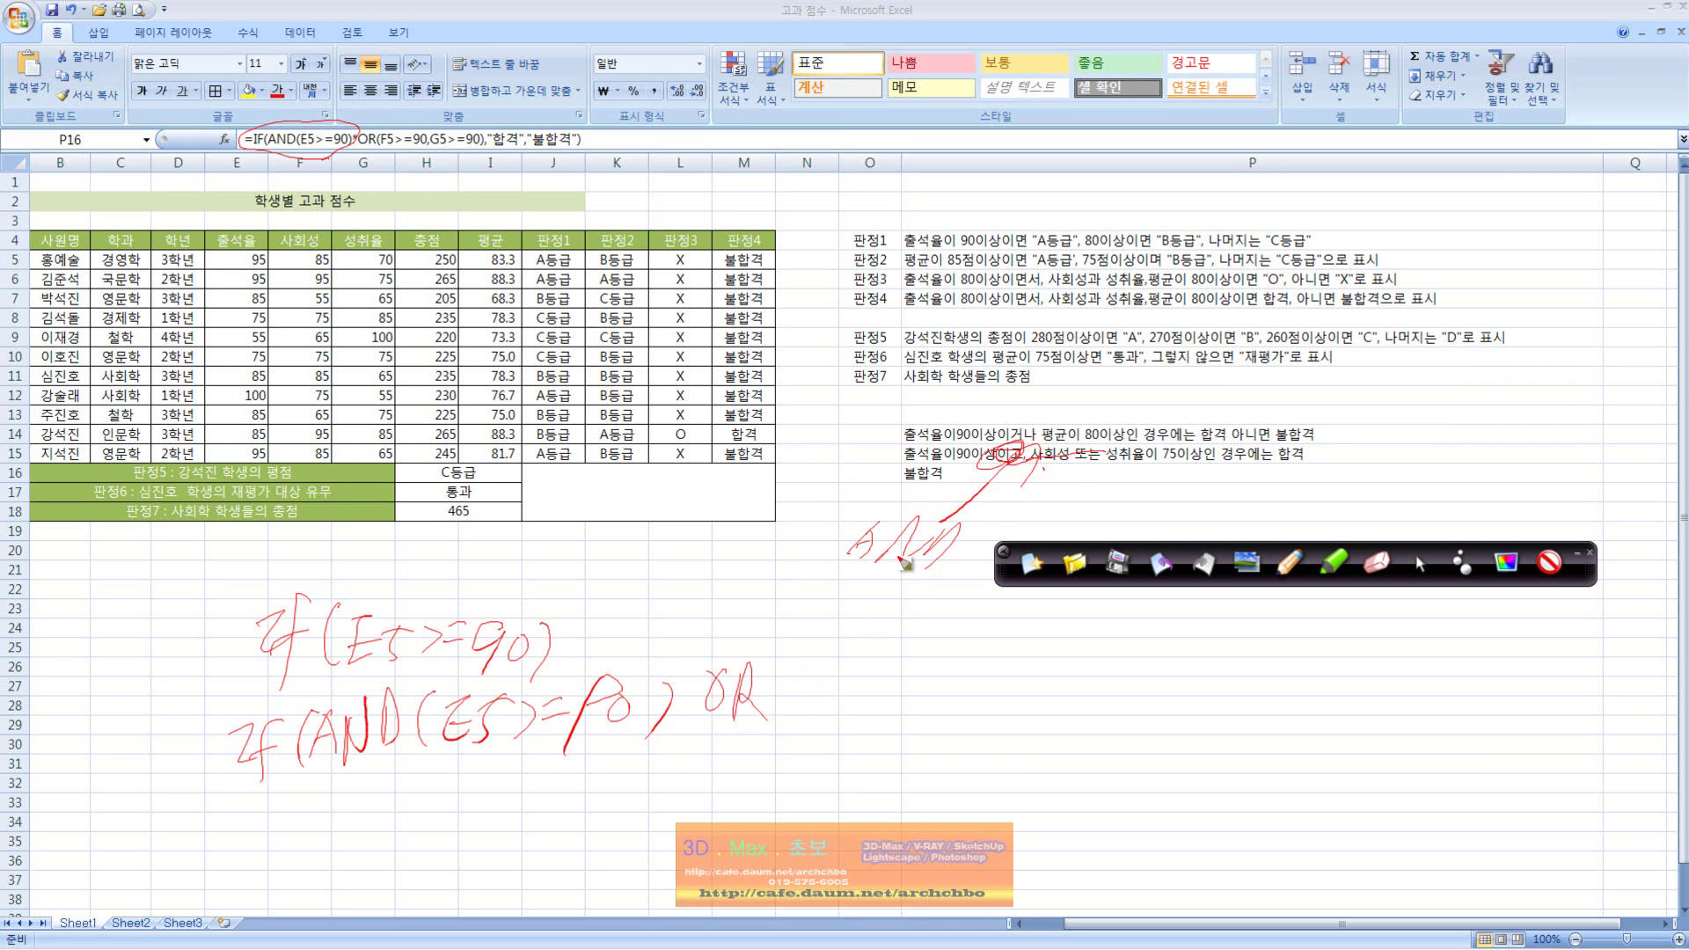
# Underline the handwritten OR, mark the spot just before it, and add its conditions (F5>=90,G5>=90).
pyautogui.moveTo(683, 704)
pyautogui.mouseDown()
pyautogui.moveTo(674, 730)
pyautogui.moveTo(748, 718)
pyautogui.mouseUp()
pyautogui.moveTo(690, 681)
pyautogui.mouseDown()
pyautogui.moveTo(668, 730)
pyautogui.moveTo(704, 646)
pyautogui.mouseUp()
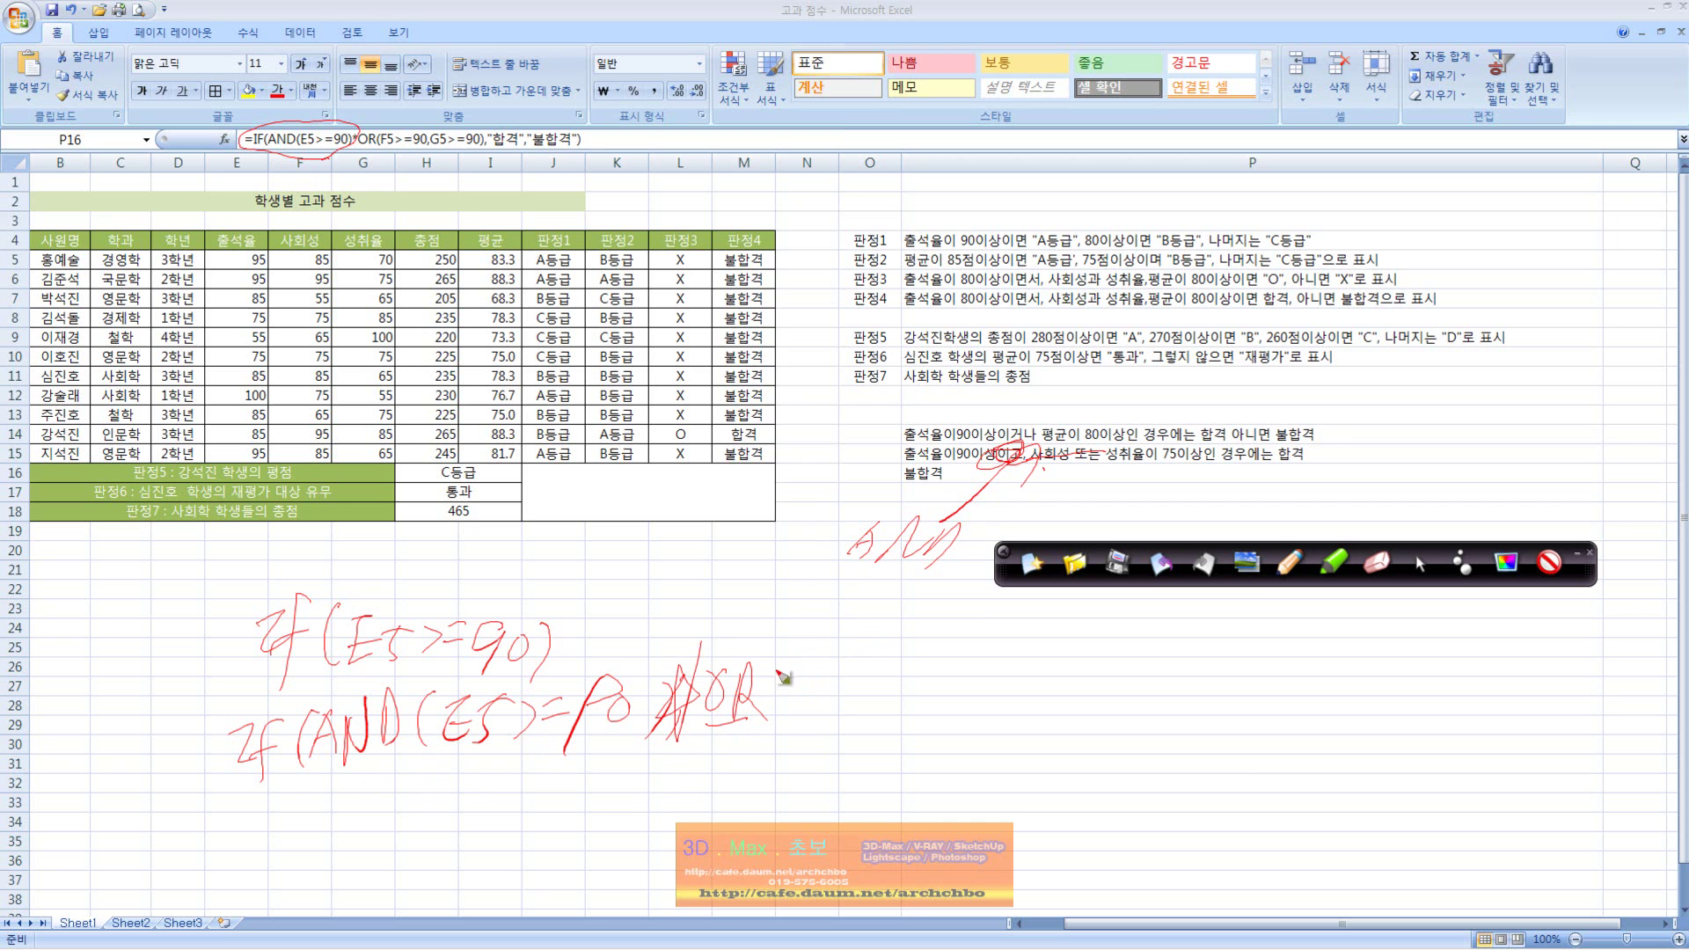
pyautogui.moveTo(780, 676)
pyautogui.mouseDown()
pyautogui.moveTo(788, 710)
pyautogui.moveTo(813, 679)
pyautogui.mouseUp()
pyautogui.moveTo(839, 678)
pyautogui.mouseDown()
pyautogui.moveTo(837, 714)
pyautogui.moveTo(934, 688)
pyautogui.moveTo(939, 706)
pyautogui.mouseUp()
pyautogui.moveTo(979, 651); pyautogui.dragTo(976, 677)
pyautogui.moveTo(996, 676); pyautogui.dragTo(994, 687)
pyautogui.moveTo(1055, 635)
pyautogui.mouseDown()
pyautogui.moveTo(1060, 694)
pyautogui.moveTo(1113, 635)
pyautogui.moveTo(1082, 695)
pyautogui.mouseUp()
pyautogui.moveTo(1127, 635)
pyautogui.mouseDown()
pyautogui.moveTo(1135, 661)
pyautogui.moveTo(1194, 633)
pyautogui.mouseUp()
pyautogui.moveTo(1166, 651)
pyautogui.mouseDown()
pyautogui.moveTo(1223, 640)
pyautogui.moveTo(1183, 676)
pyautogui.mouseUp()
pyautogui.moveTo(1205, 607)
pyautogui.mouseDown()
pyautogui.moveTo(1207, 640)
pyautogui.moveTo(1242, 642)
pyautogui.mouseUp()
pyautogui.moveTo(1275, 607); pyautogui.dragTo(1242, 673)
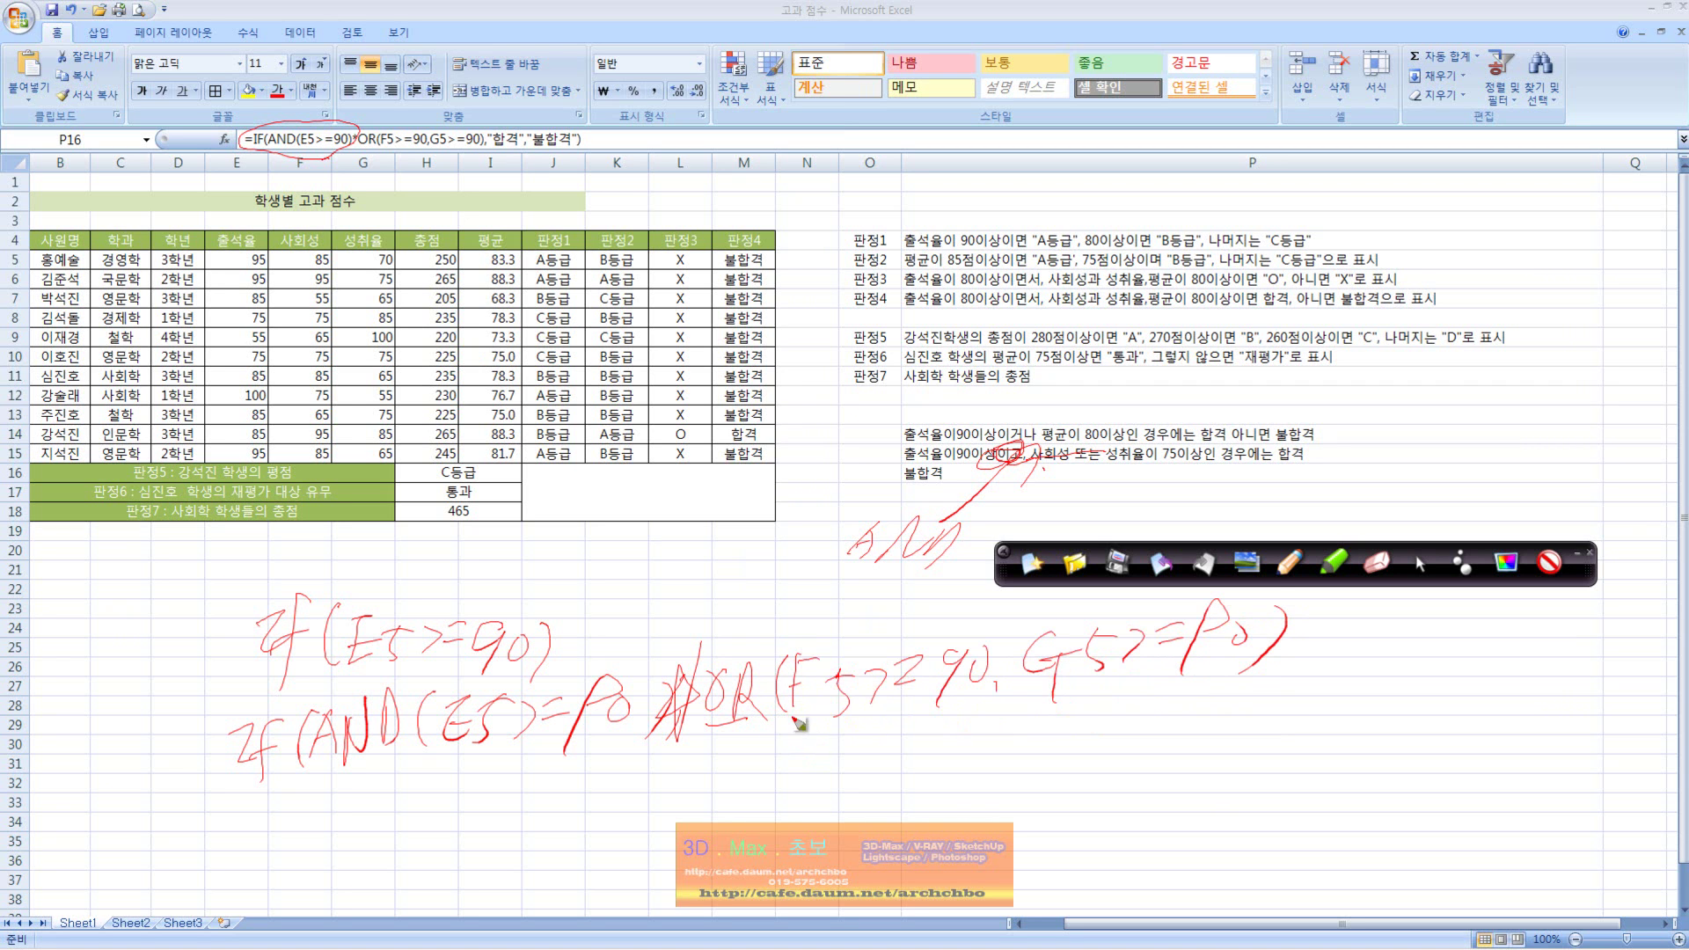
# Write the note 이거나, 또는 under OR, circle 합격 in P14, and underline the whole OR condition.
pyautogui.moveTo(707, 728); pyautogui.dragTo(738, 725)
pyautogui.moveTo(729, 750)
pyautogui.mouseDown()
pyautogui.moveTo(855, 729)
pyautogui.moveTo(955, 749)
pyautogui.mouseUp()
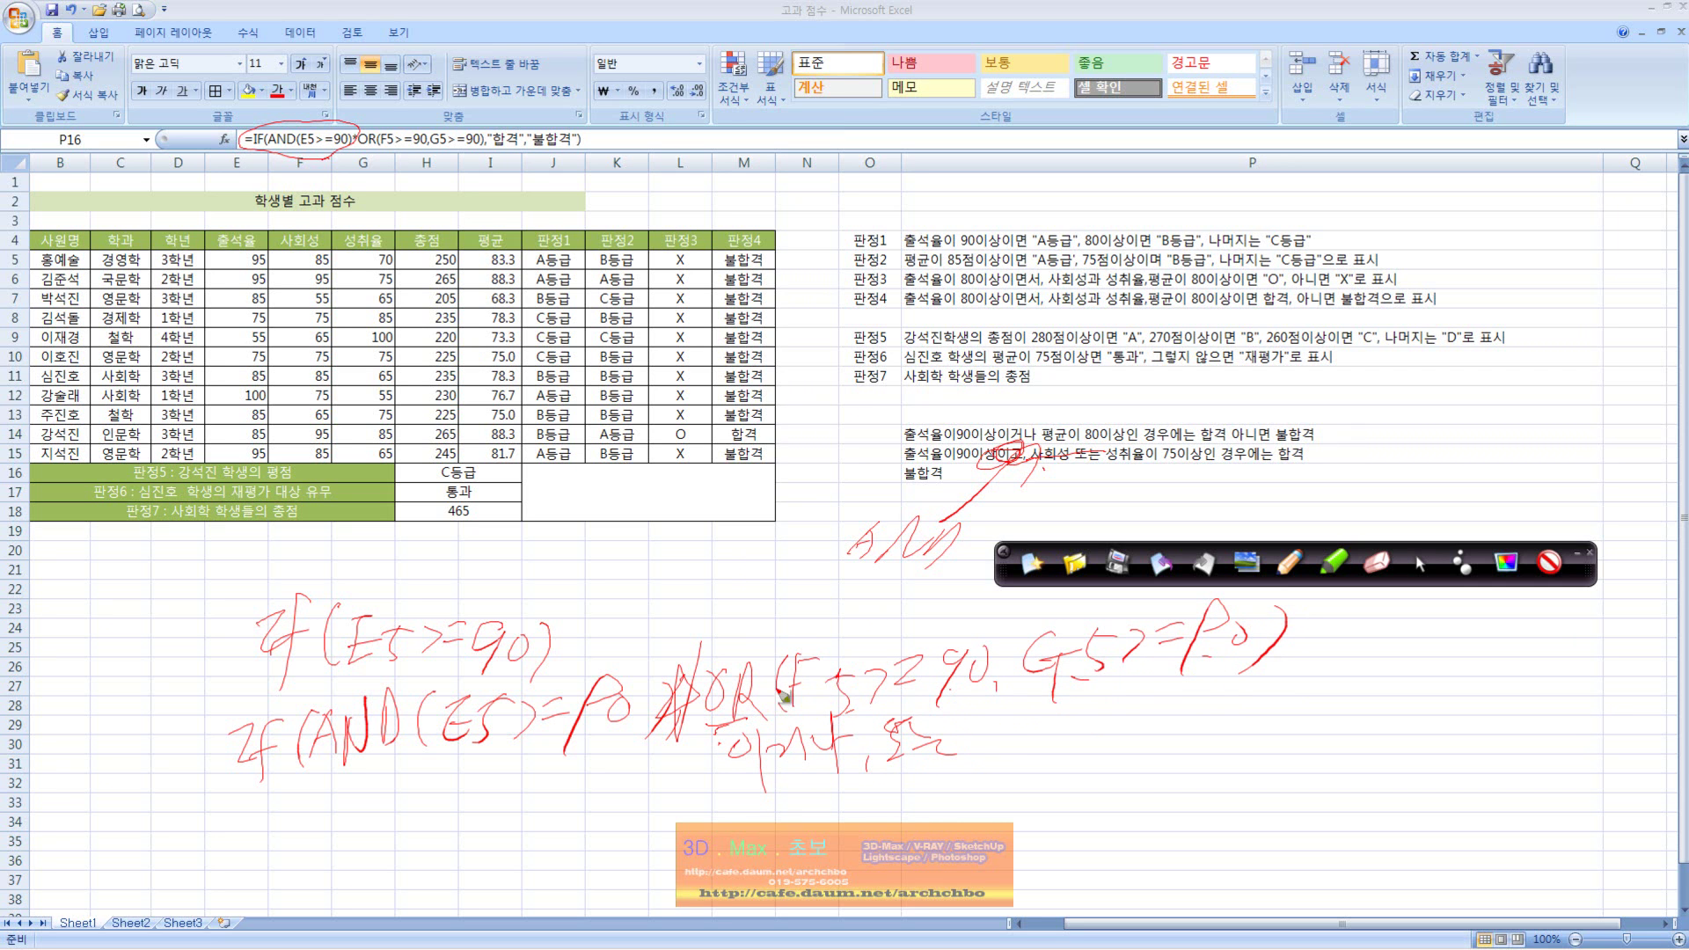
pyautogui.moveTo(1235, 434); pyautogui.dragTo(1242, 413)
pyautogui.moveTo(700, 745); pyautogui.dragTo(1300, 661)
# Add another note under the OR condition, a curve beneath the AND part, and a final closing parenthesis to the formula.
pyautogui.moveTo(797, 778)
pyautogui.mouseDown()
pyautogui.moveTo(823, 804)
pyautogui.moveTo(889, 791)
pyautogui.moveTo(899, 808)
pyautogui.mouseUp()
pyautogui.moveTo(347, 797)
pyautogui.mouseDown()
pyautogui.moveTo(451, 770)
pyautogui.moveTo(758, 862)
pyautogui.moveTo(752, 821)
pyautogui.mouseUp()
pyautogui.moveTo(741, 832); pyautogui.dragTo(795, 864)
pyautogui.moveTo(1327, 602); pyautogui.dragTo(1247, 700)
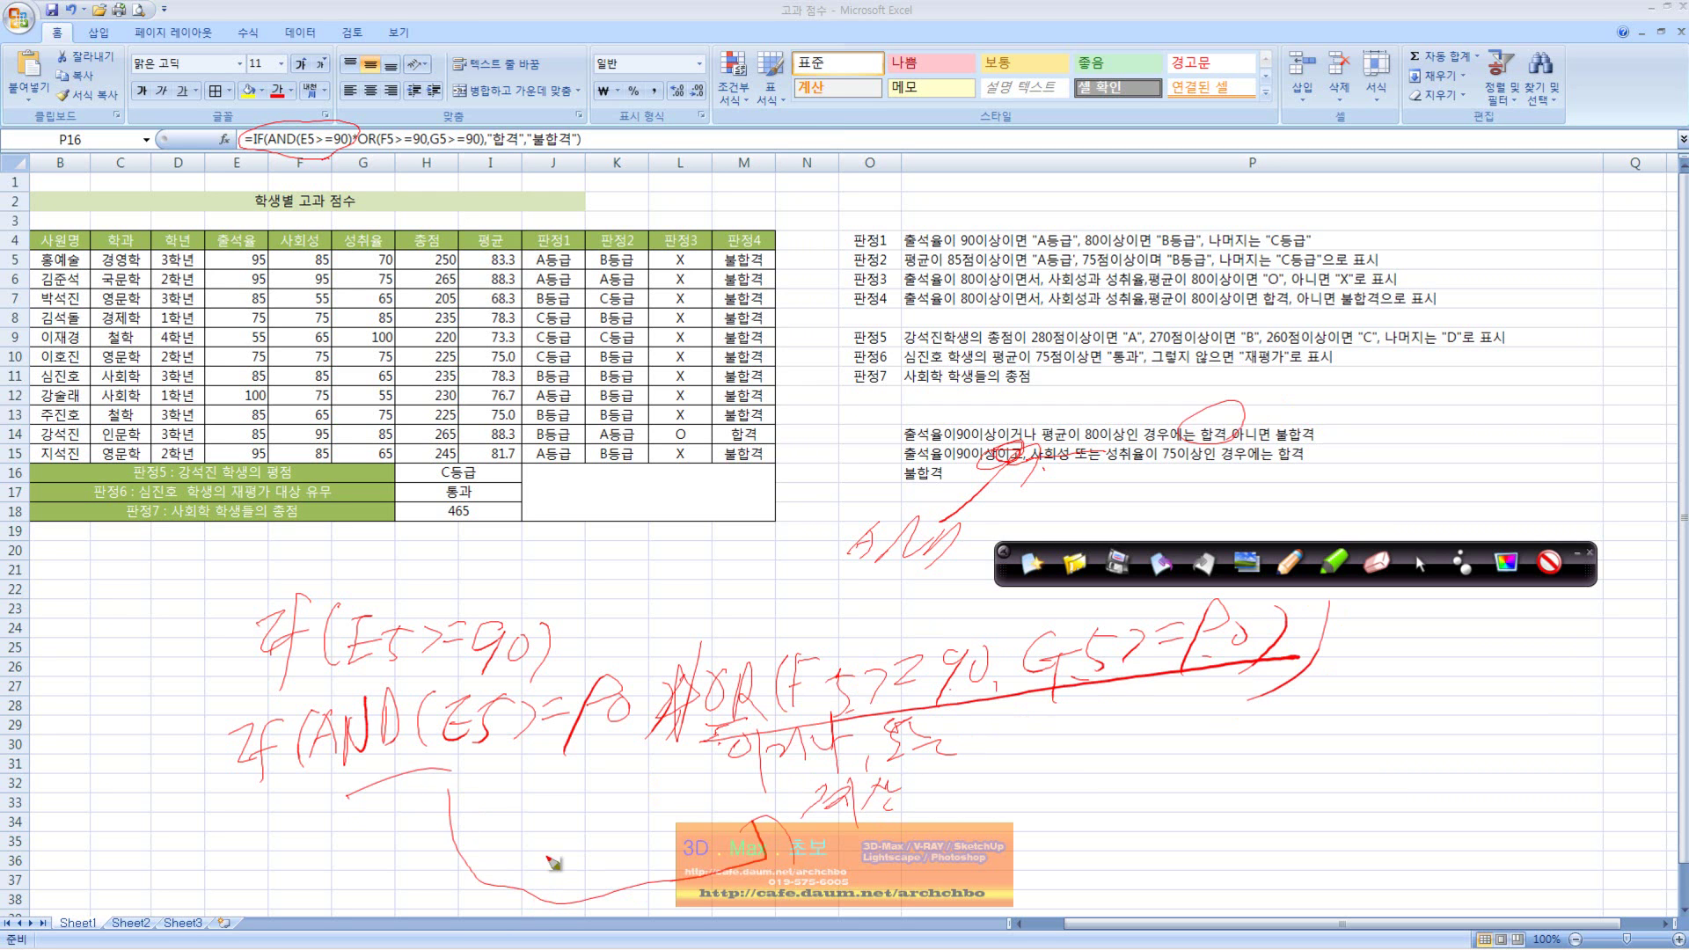
pyautogui.click(1417, 564)
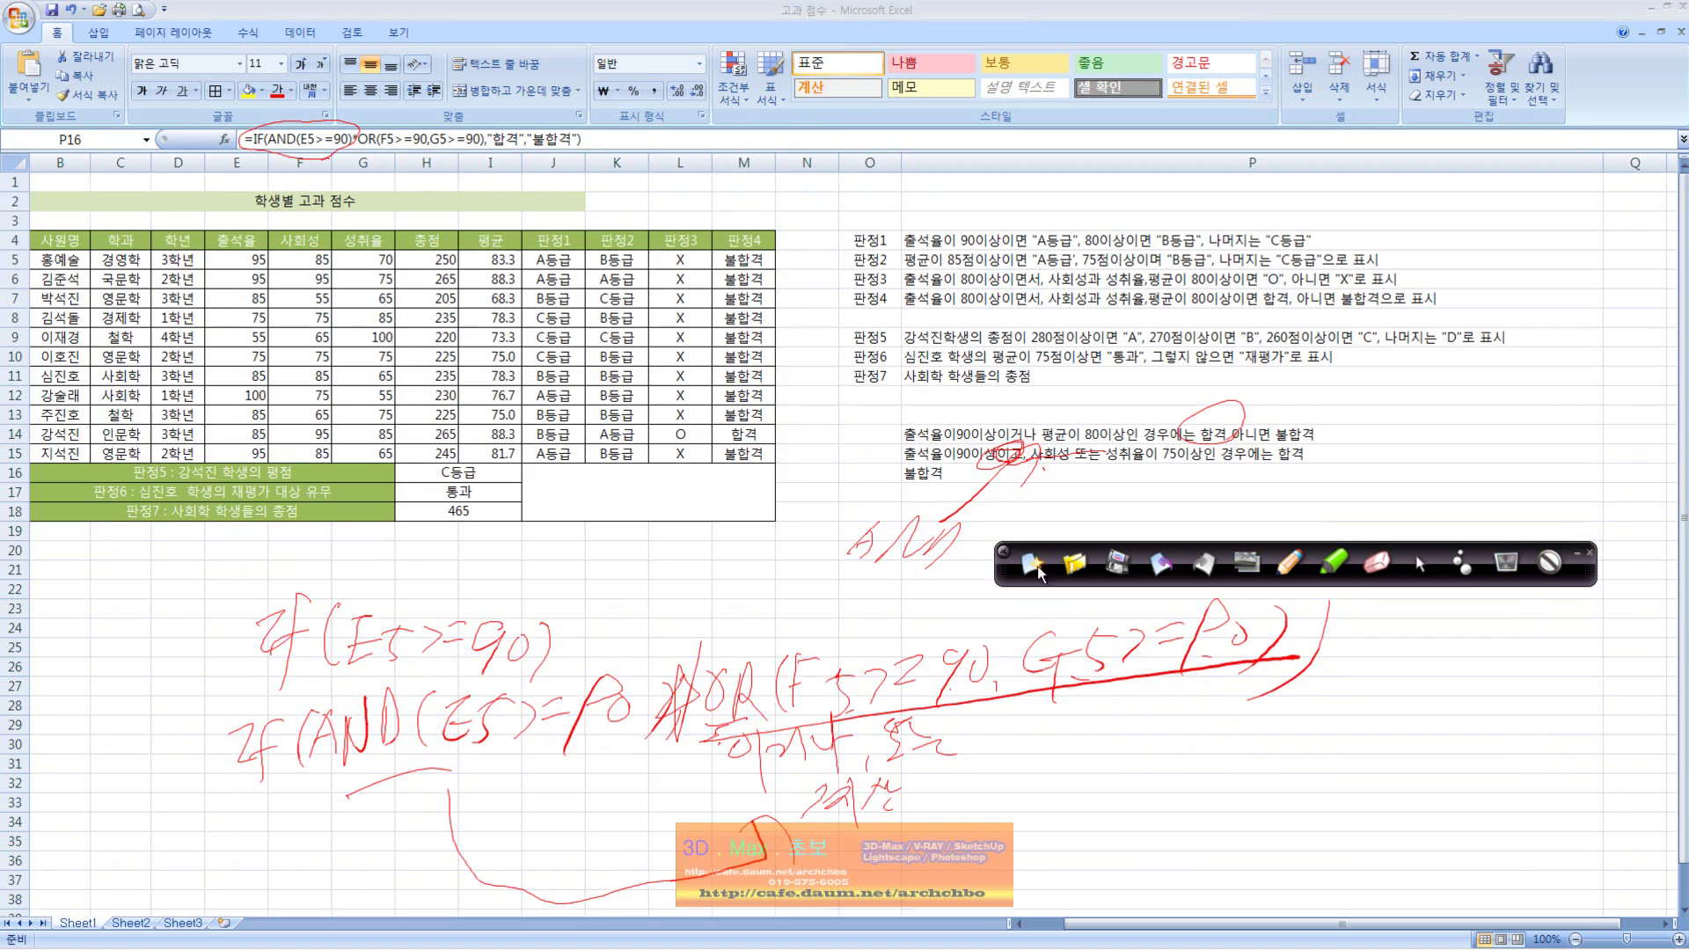